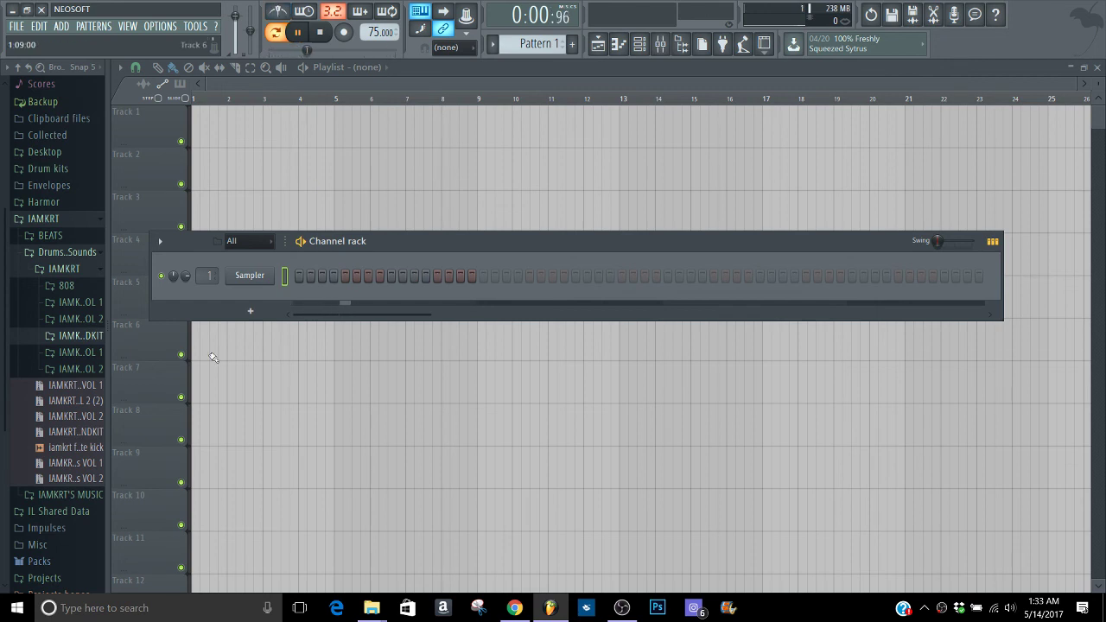
Look through the sample packs in the browser's Drum kits folder, then collapse the folder
scroll(61, 225, "up", 3)
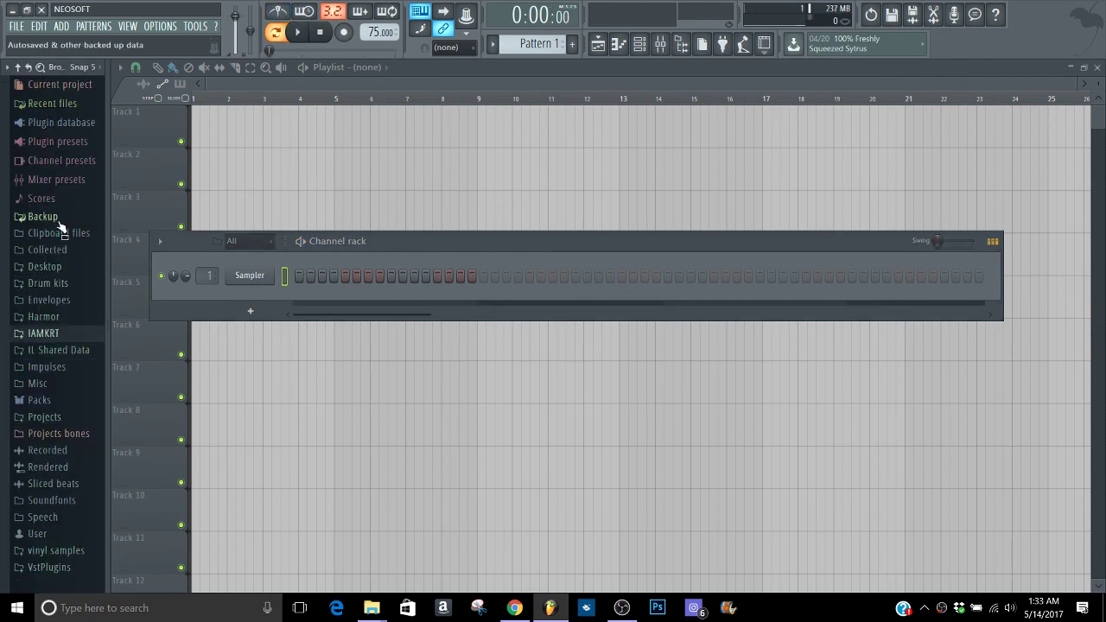
left_click(38, 333)
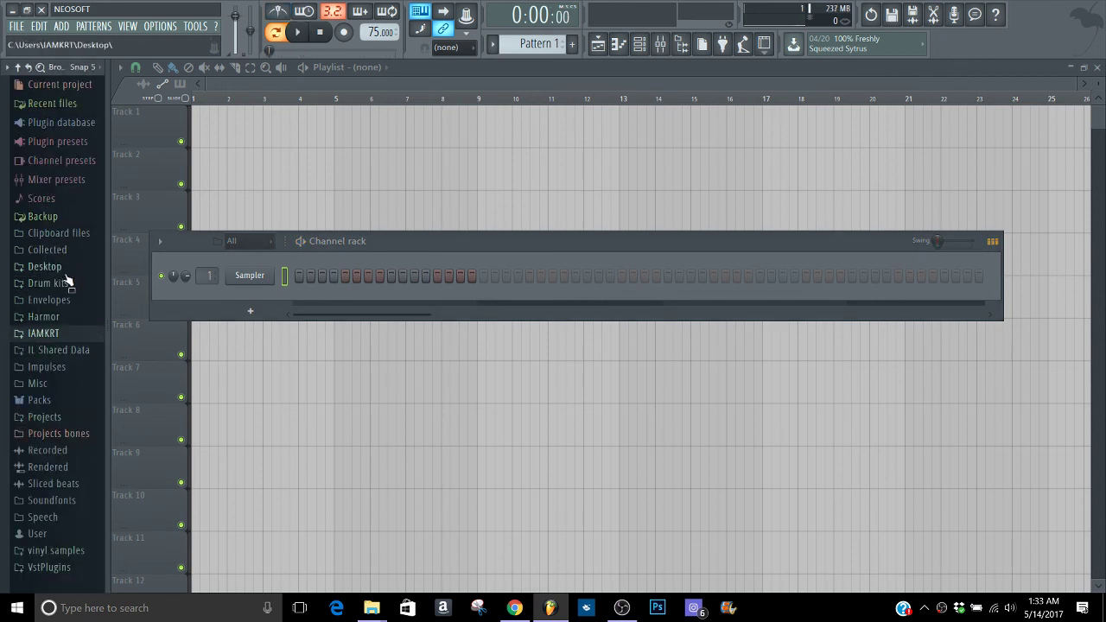
left_click(47, 283)
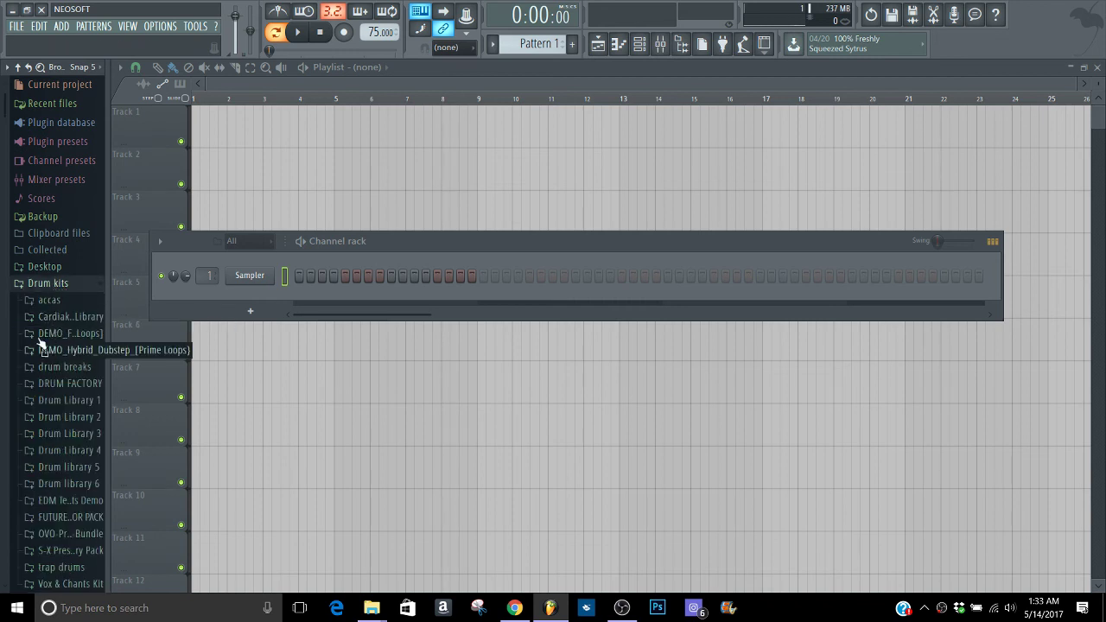
scroll(52, 294, "down", 3)
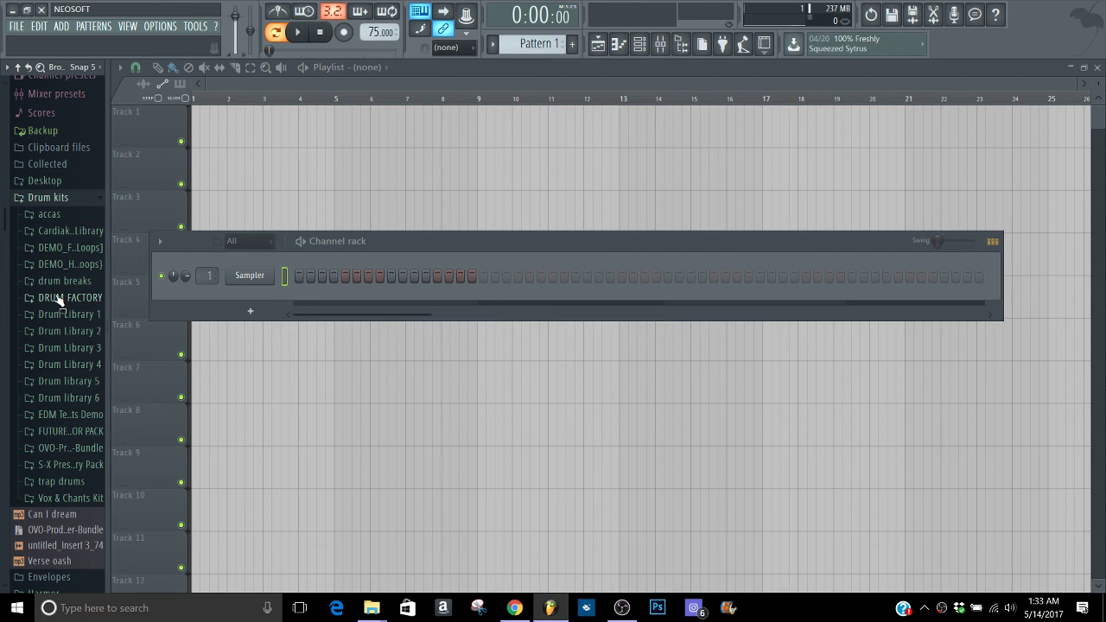
left_click(59, 301)
left_click_drag(3, 201, 2, 152)
scroll(48, 180, "up", 3)
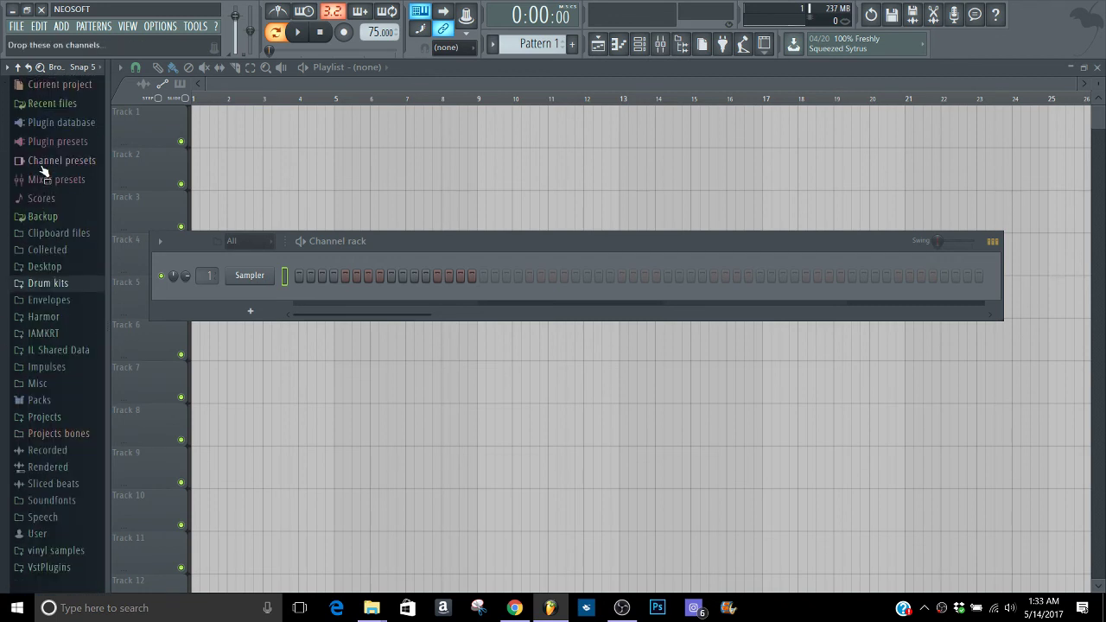
Add a Nexus instrument channel to the project
left_click(62, 26)
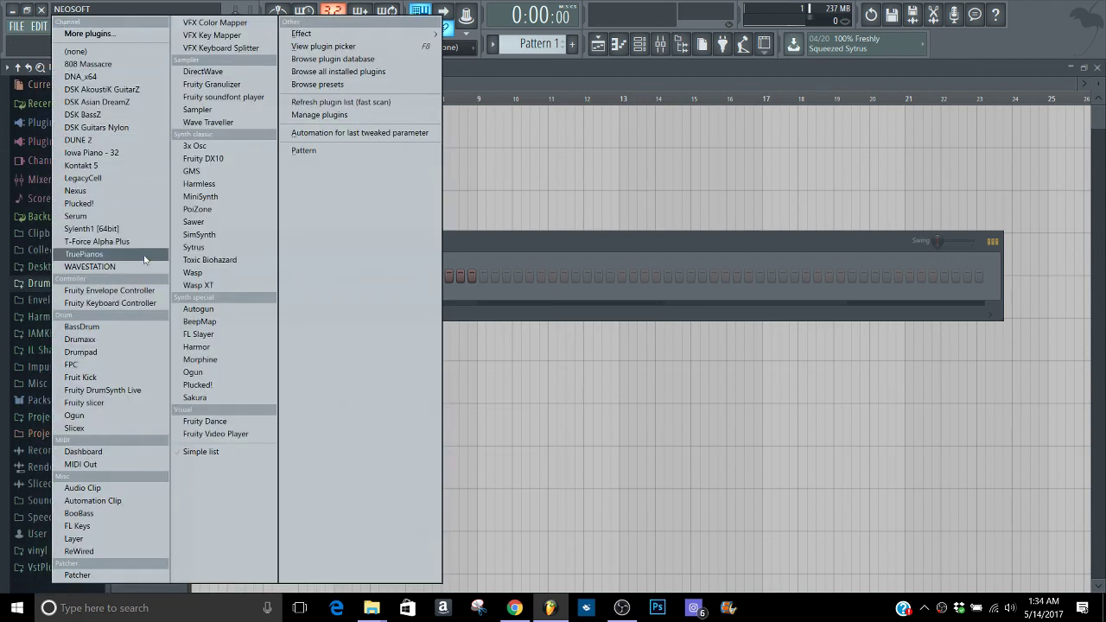
left_click(2, 247)
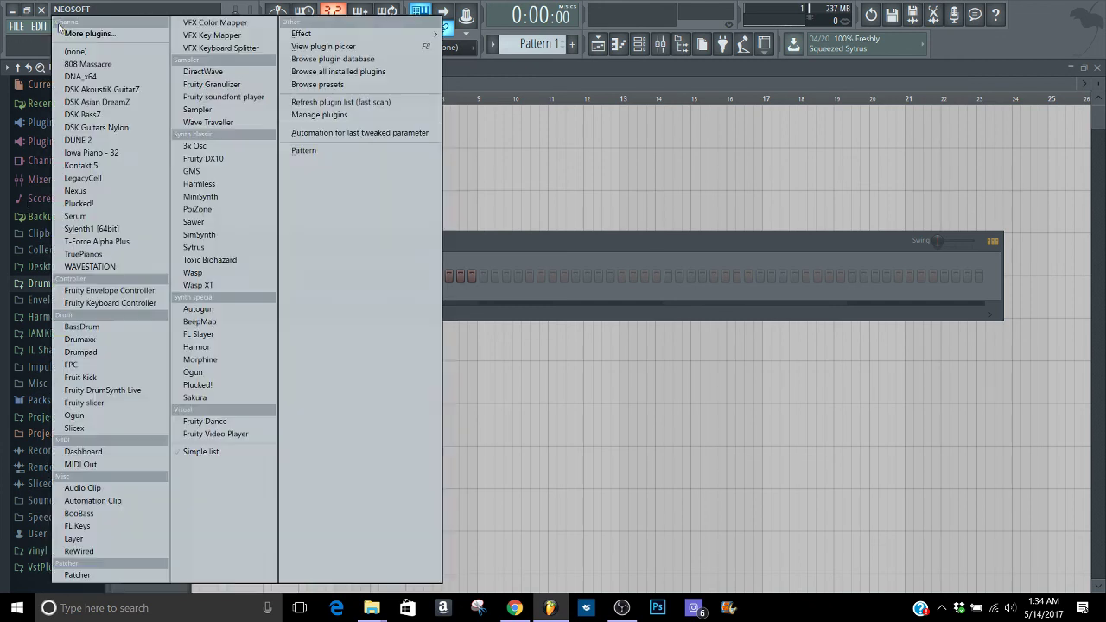
left_click(61, 26)
left_click(76, 191)
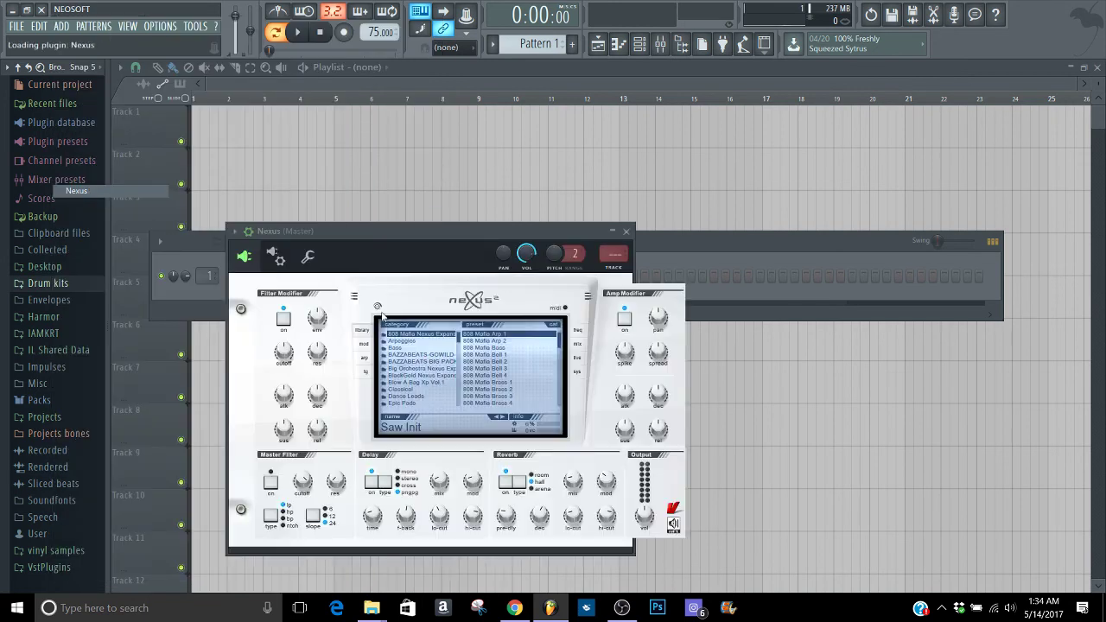
Load the PN Brilliant Piano 1 preset from the XP PS Total Piano category in Nexus
left_click_drag(458, 343, 464, 392)
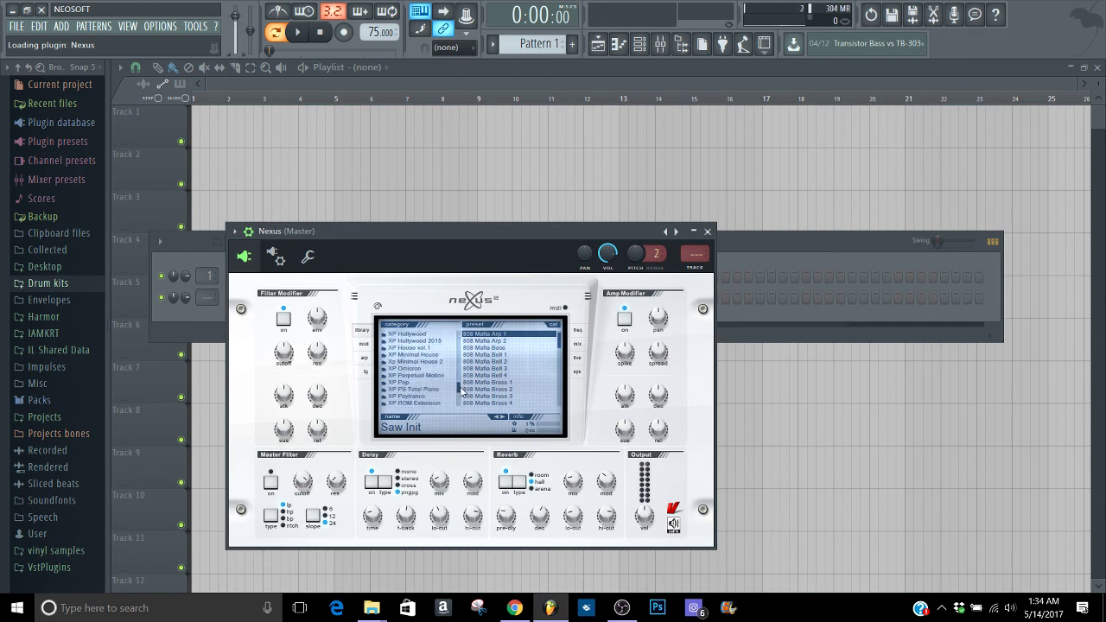
left_click(452, 389)
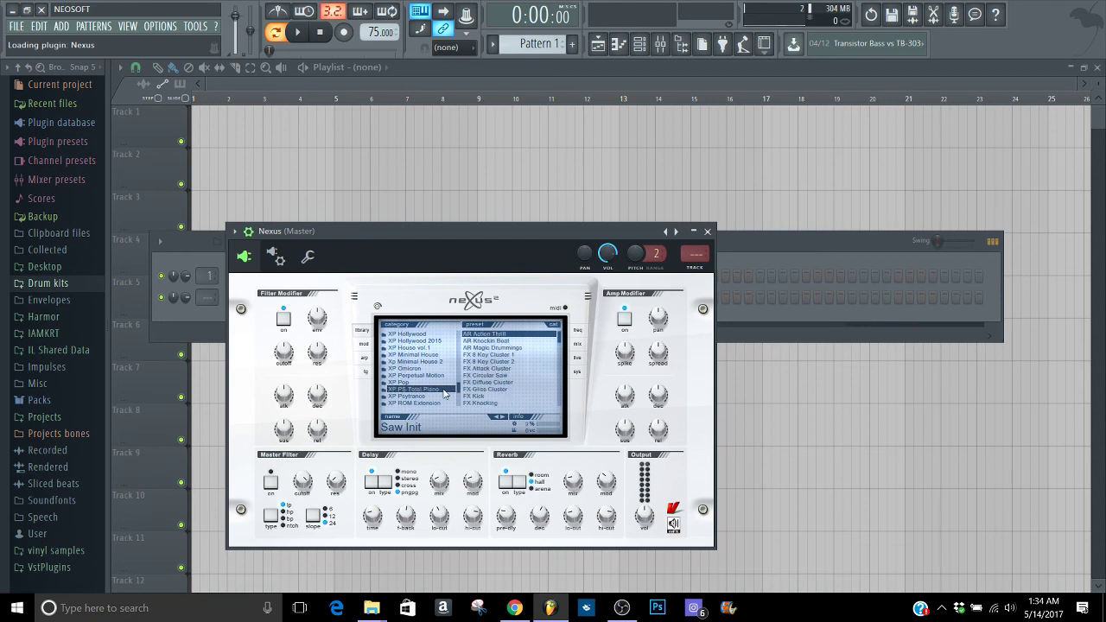
left_click(501, 341)
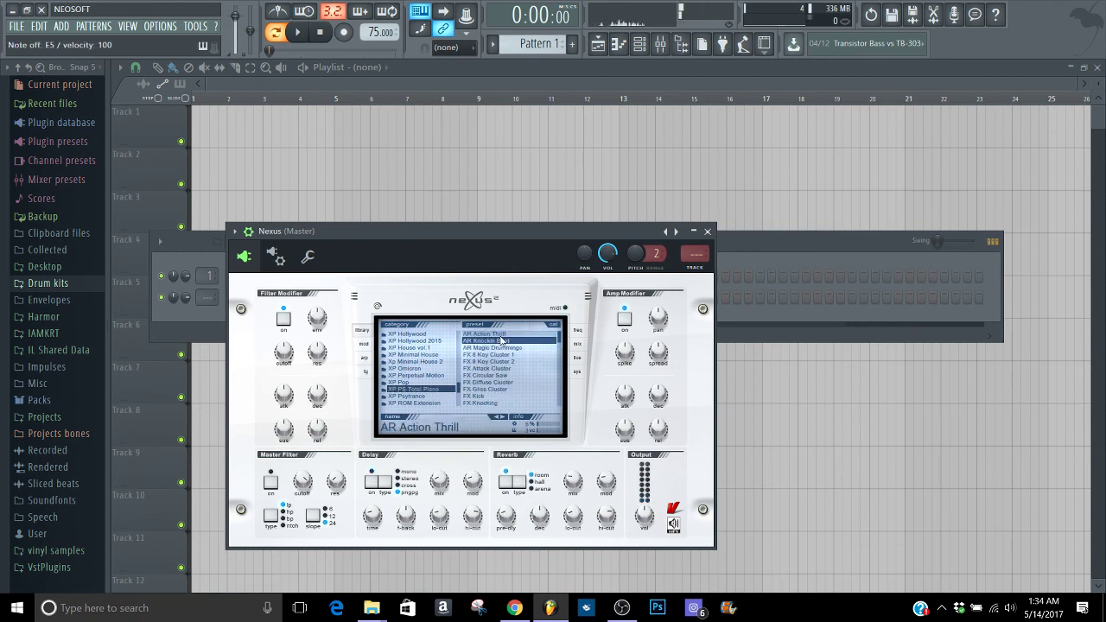
scroll(502, 340, "down", 14)
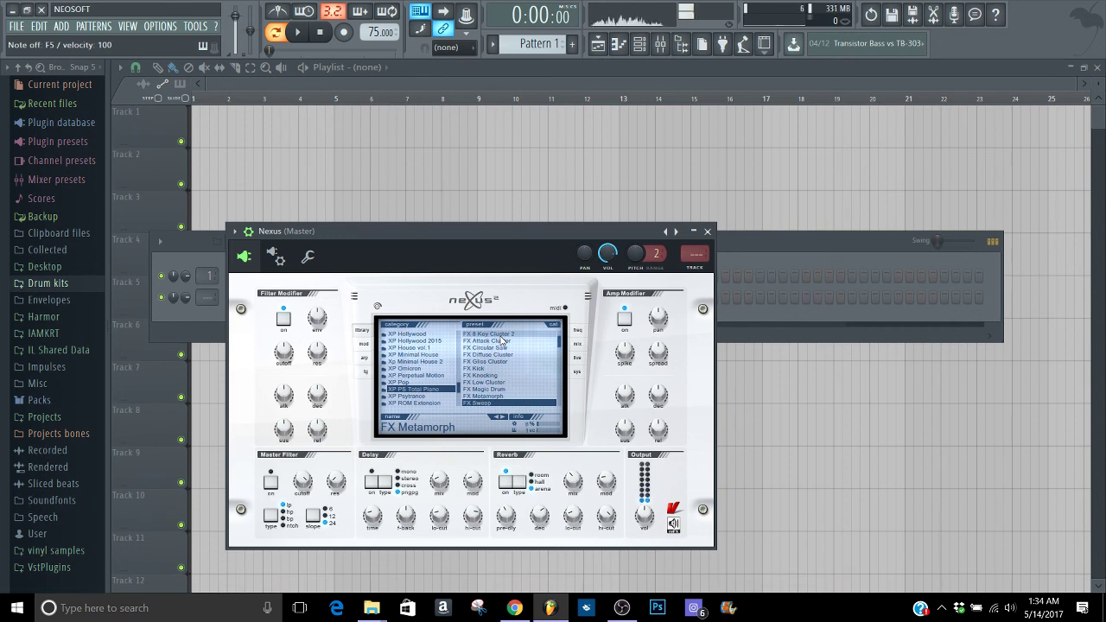
scroll(502, 341, "down", 6)
scroll(502, 340, "up", 4)
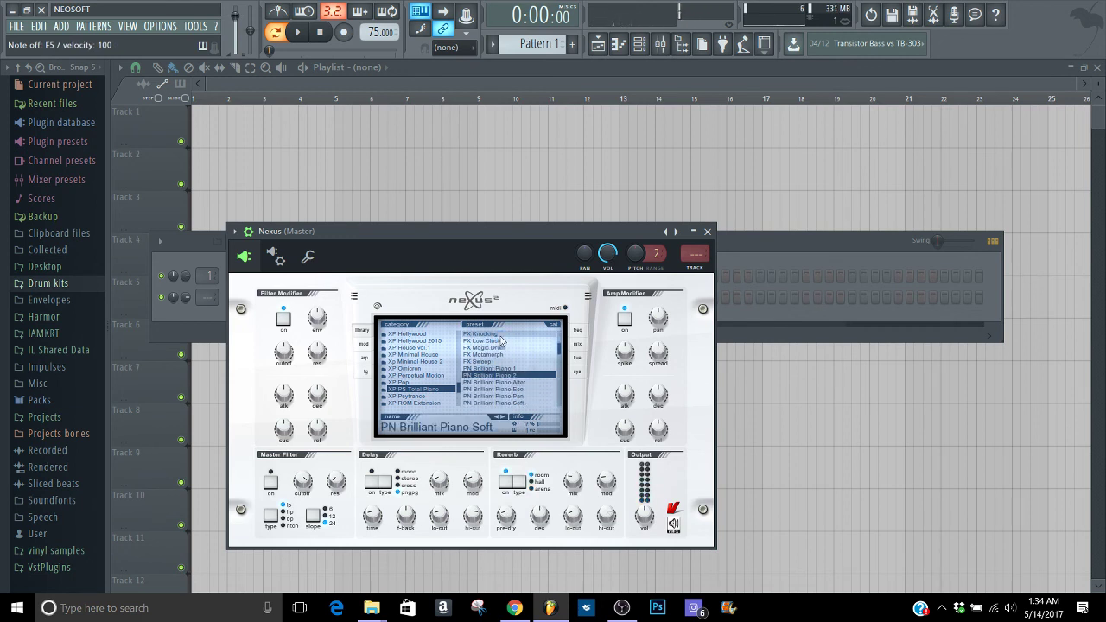
scroll(501, 340, "up", 1)
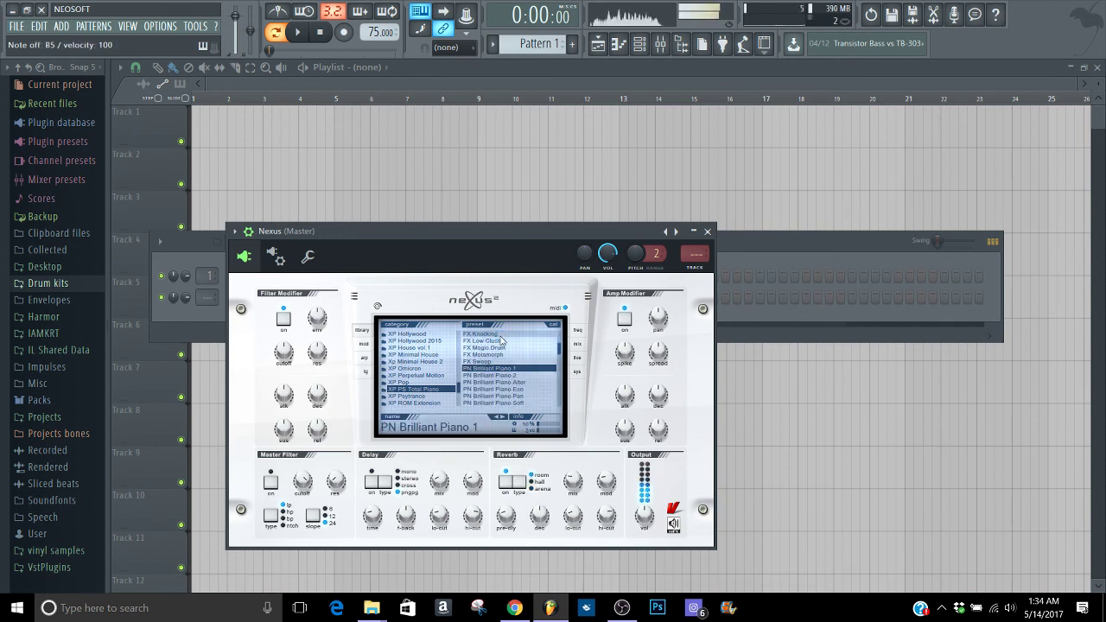
Enable the arena reverb on PN Brilliant Piano 1 and play a few notes to audition the sound
mouse_move(570, 484)
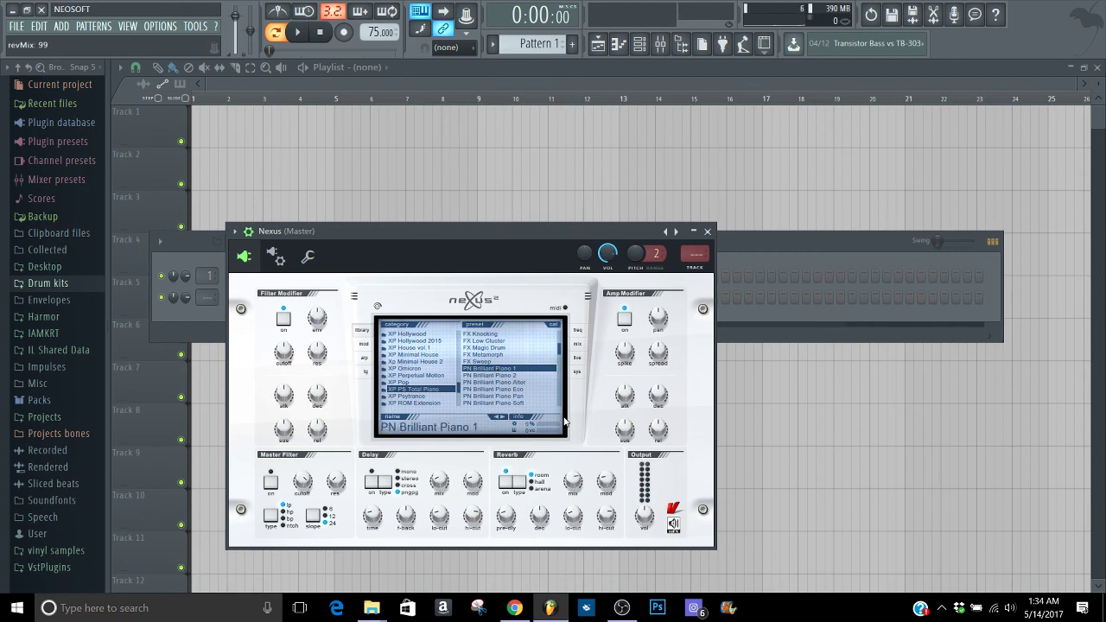
left_click(509, 482)
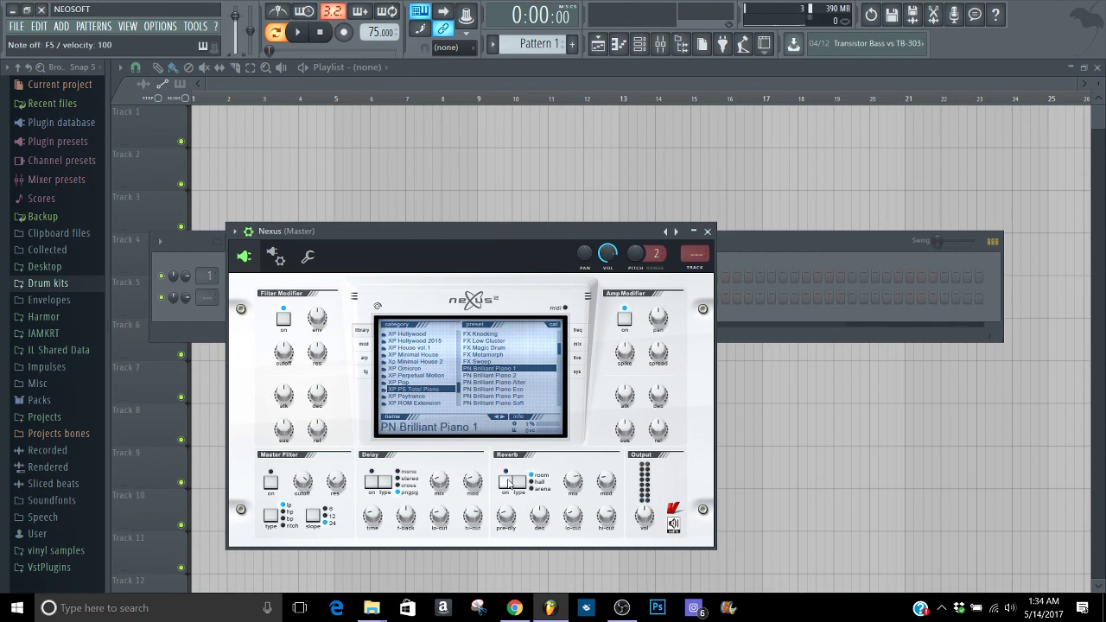
left_click(519, 486)
key("v")
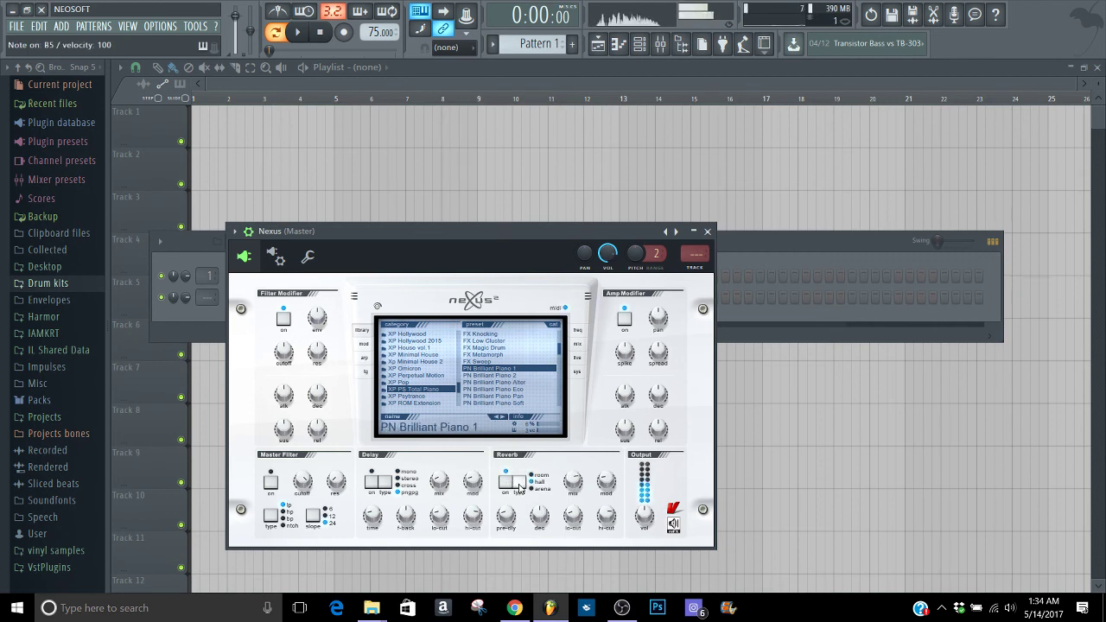
key("b")
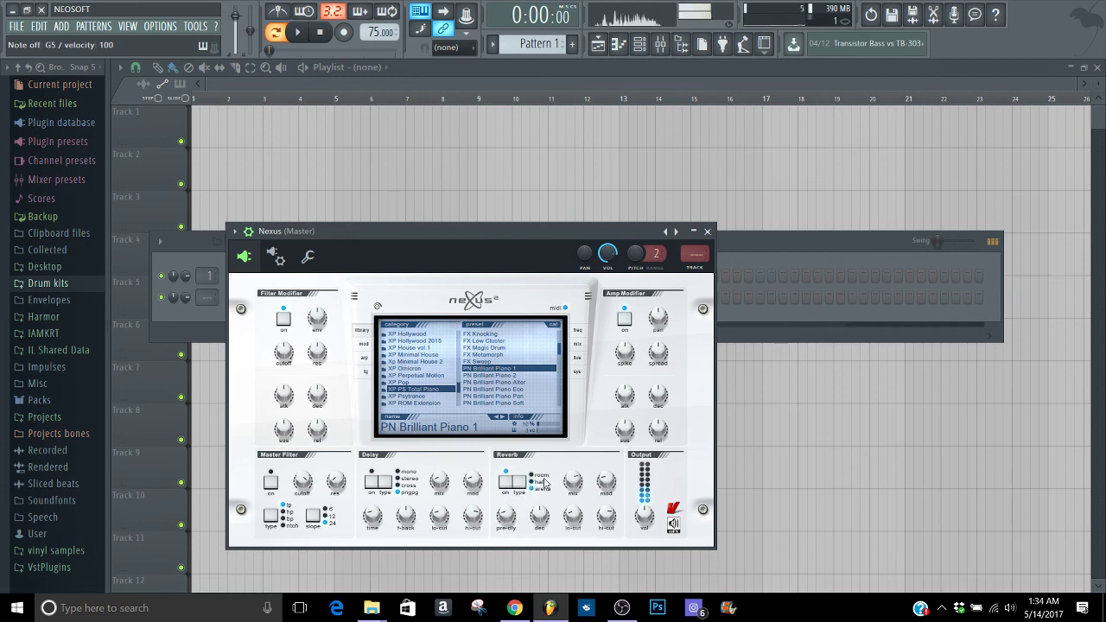
key("b")
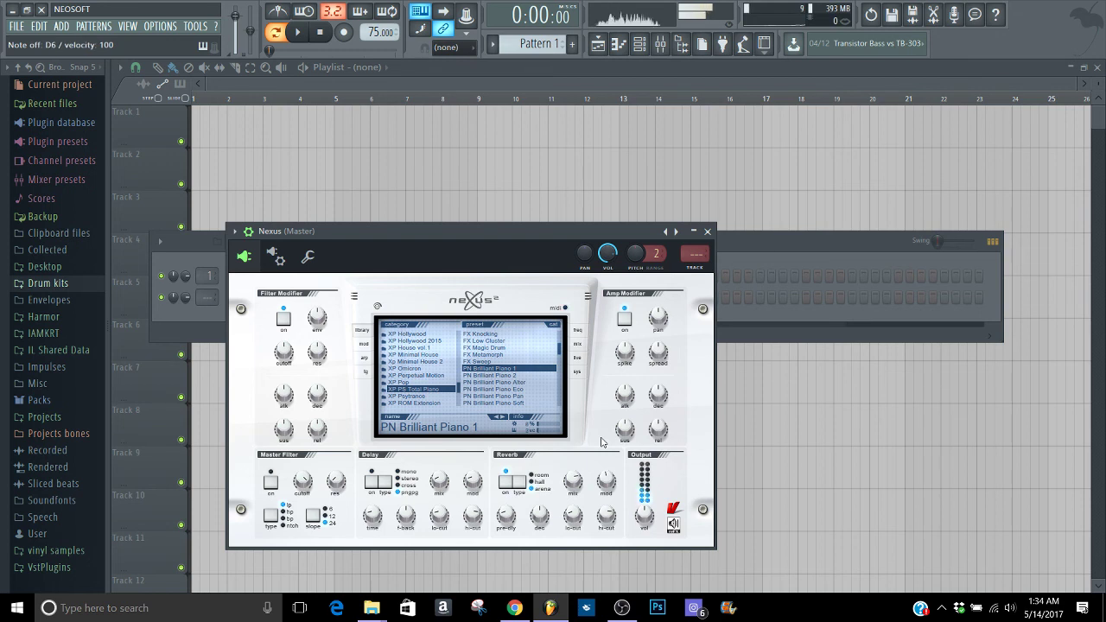
key("w")
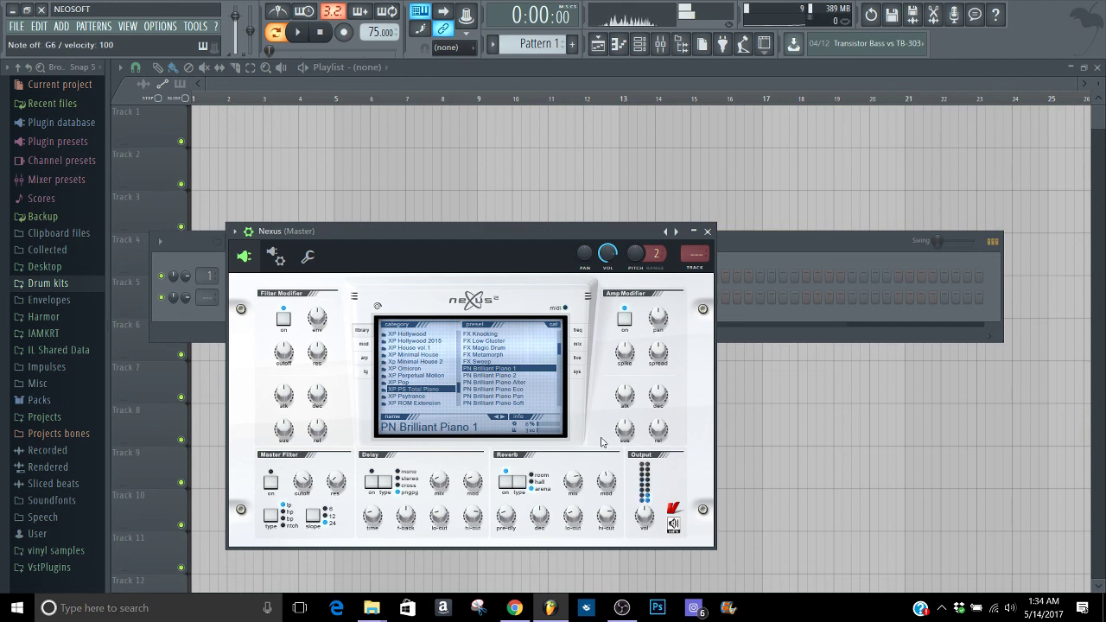
Audition the XP PS Total Piano presets from PN Brilliant Piano 2 through PN Flageolet 10th
left_click(499, 376)
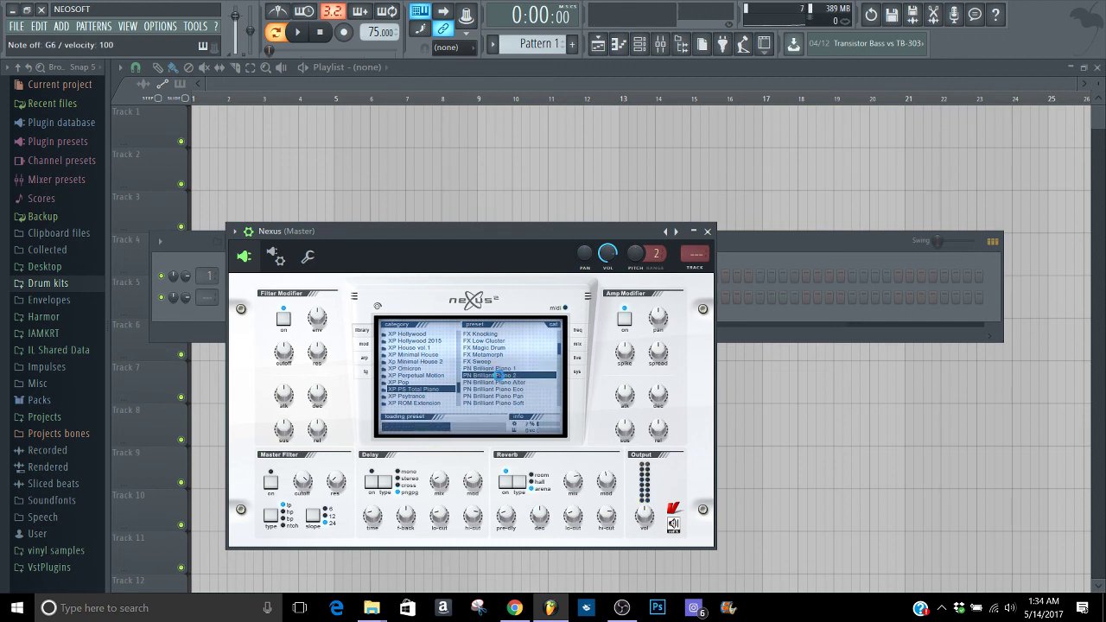
key("q")
key("w")
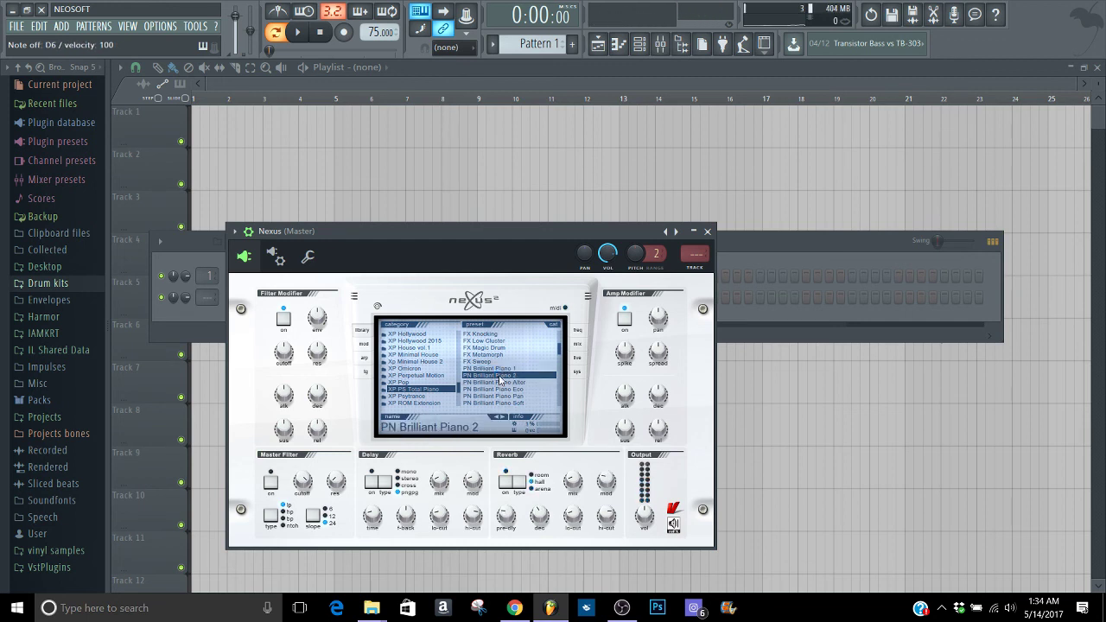
scroll(499, 376, "down", 5)
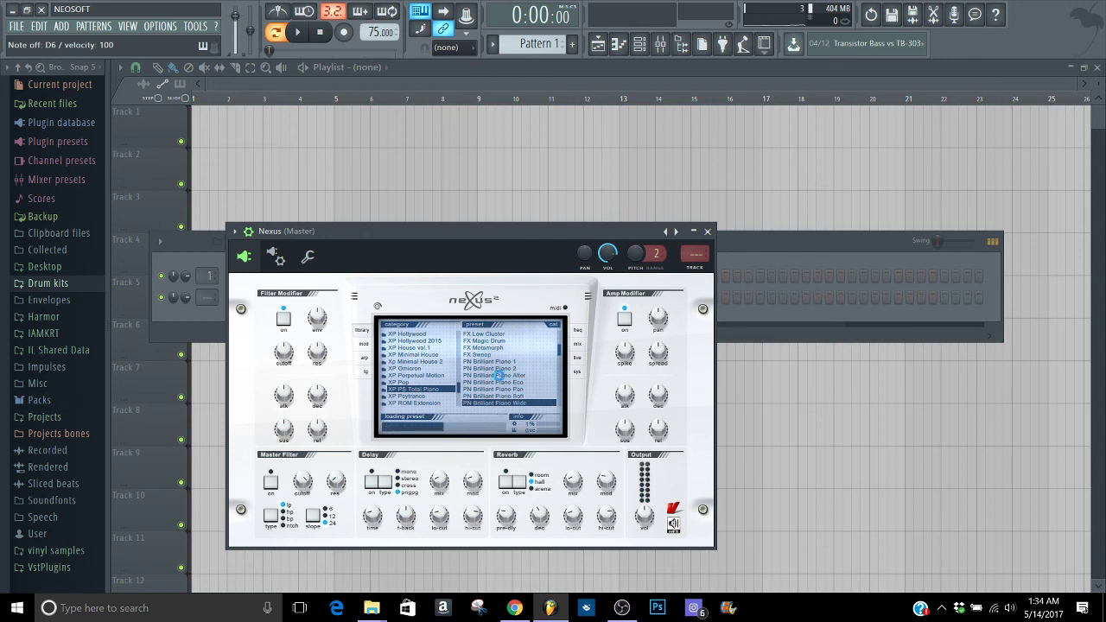
scroll(498, 376, "down", 7)
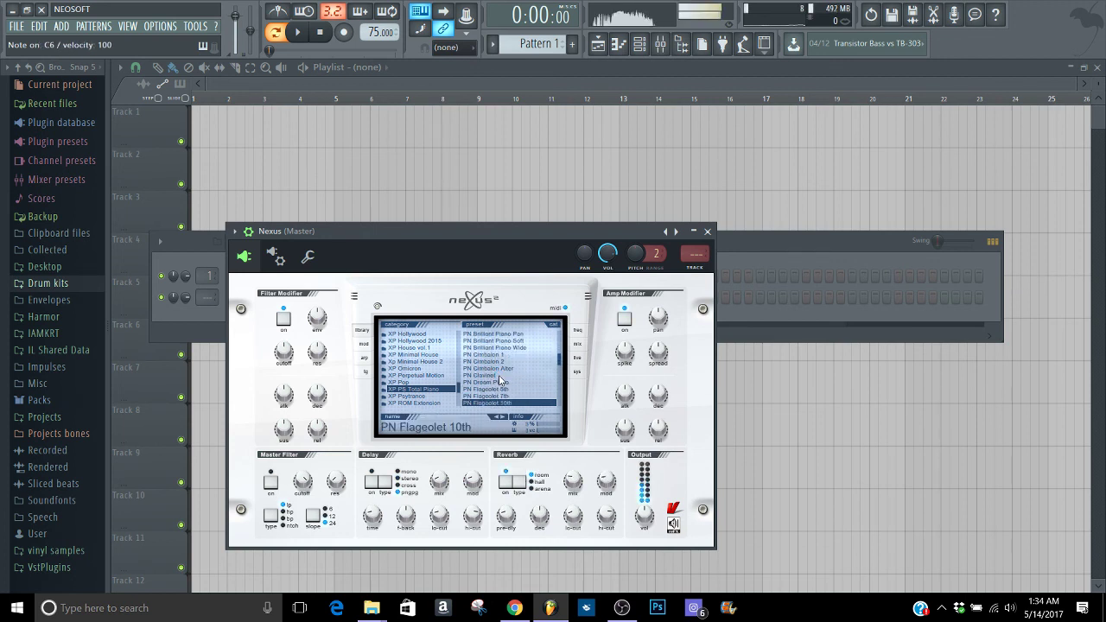
key("q")
key("q")
Load the PN Hyper Mix preset and audition it with a few notes
scroll(499, 380, "down", 6)
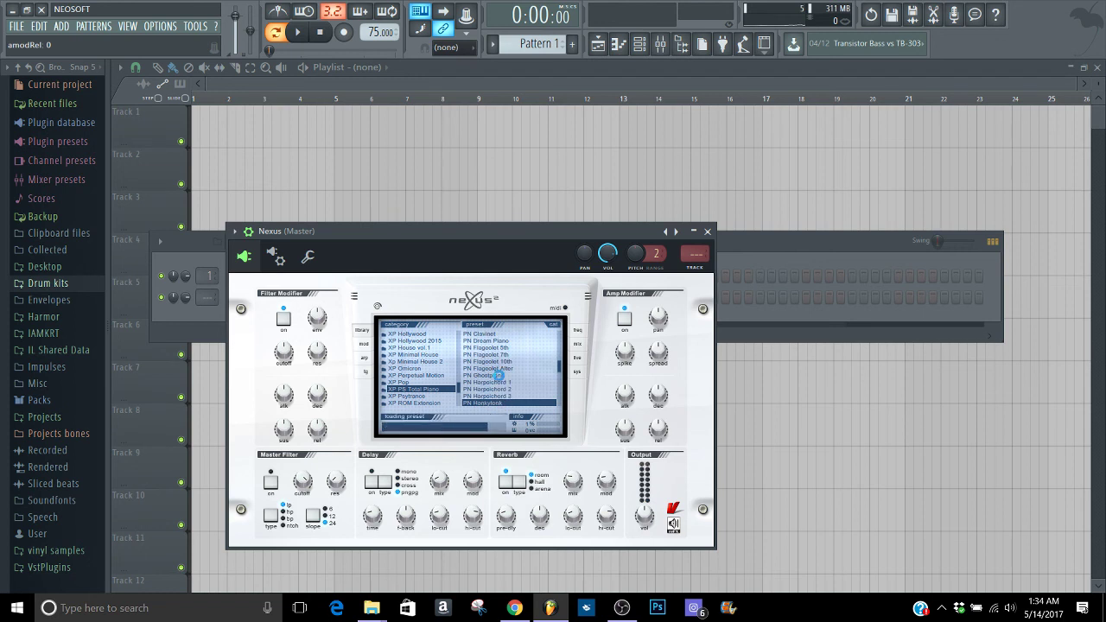
key("w")
scroll(498, 380, "down", 2)
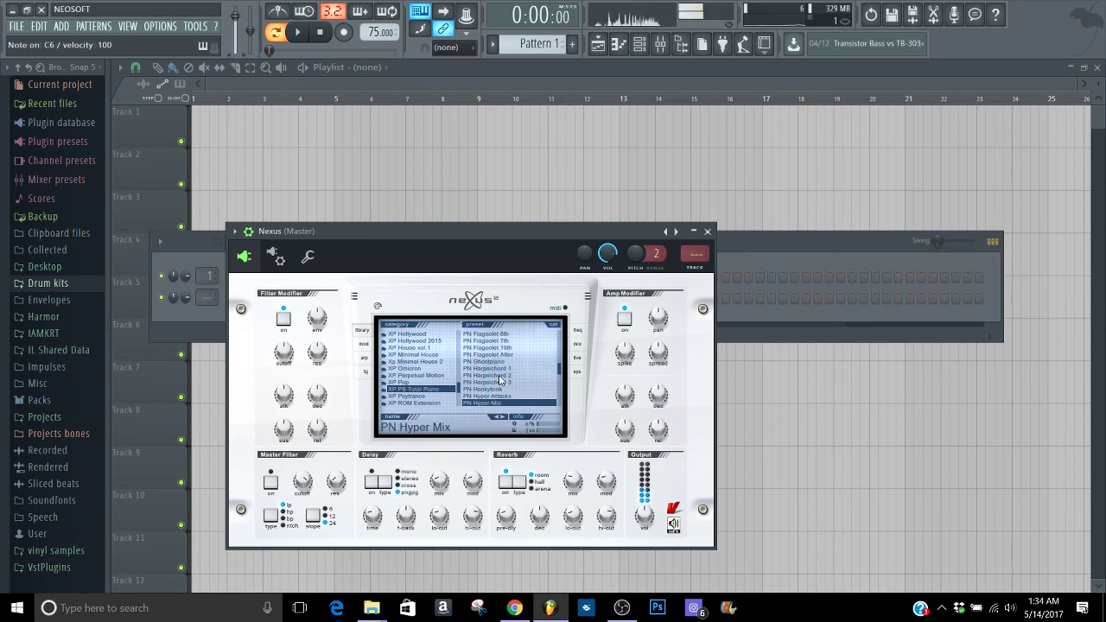
key("3")
scroll(500, 378, "down", 2)
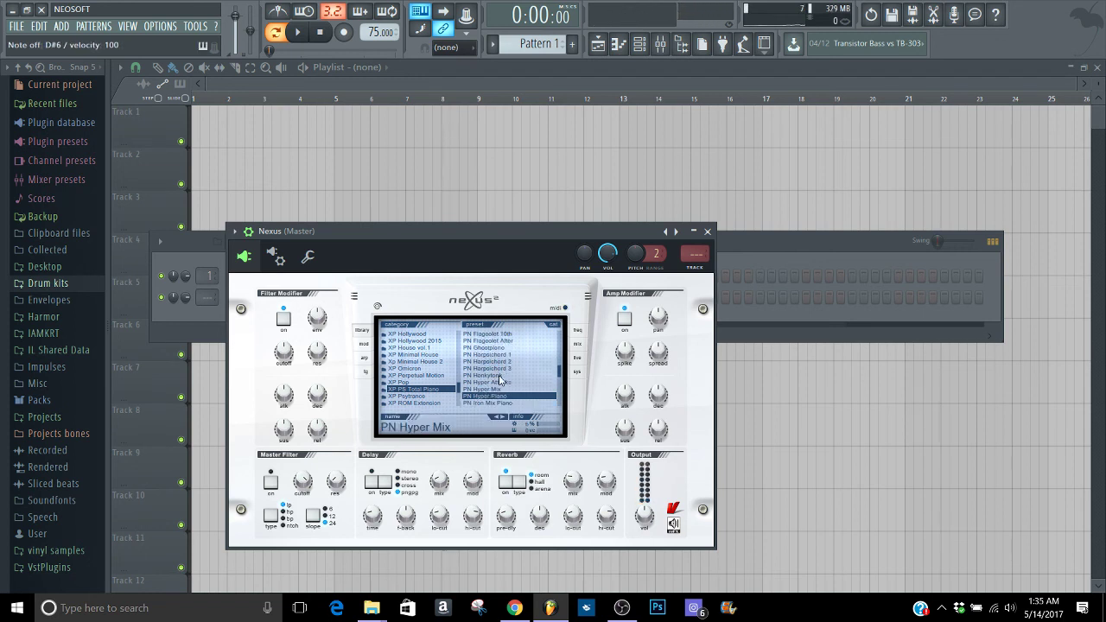
key("w")
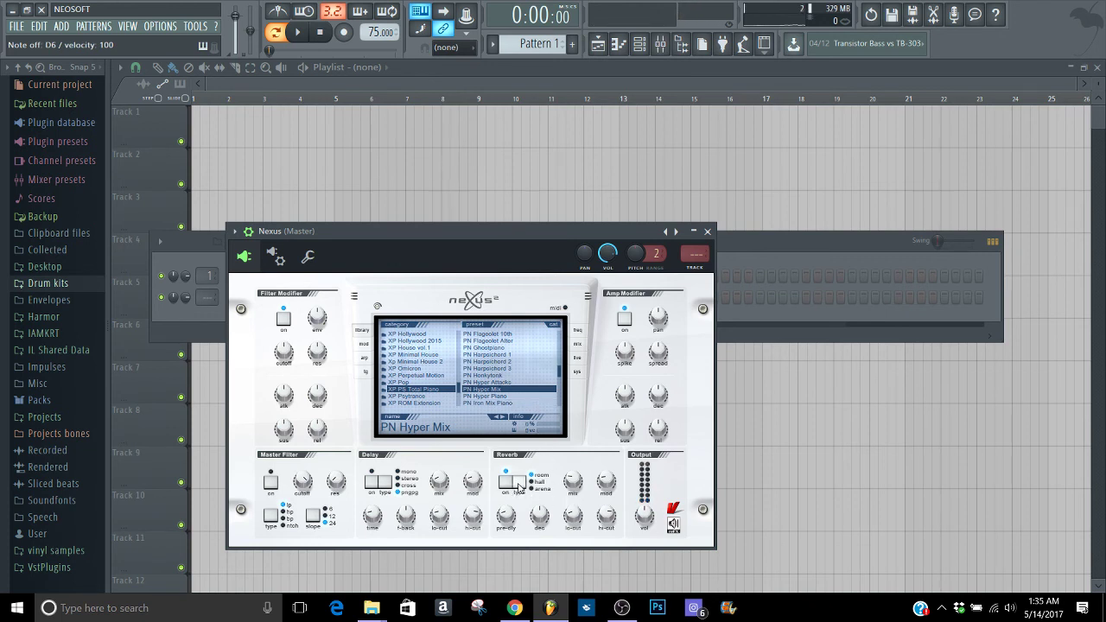
Strengthen the PN Hyper Mix reverb by raising the mix, choosing the arena type and adjusting the decay
left_click_drag(570, 486, 566, 391)
key("w")
key("3")
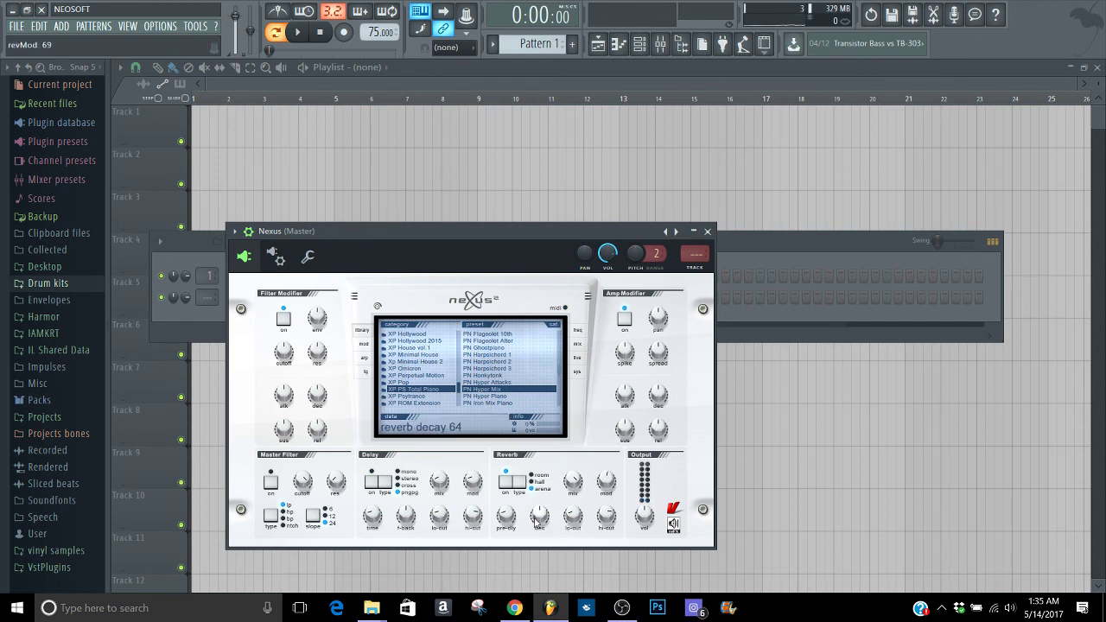
key("3")
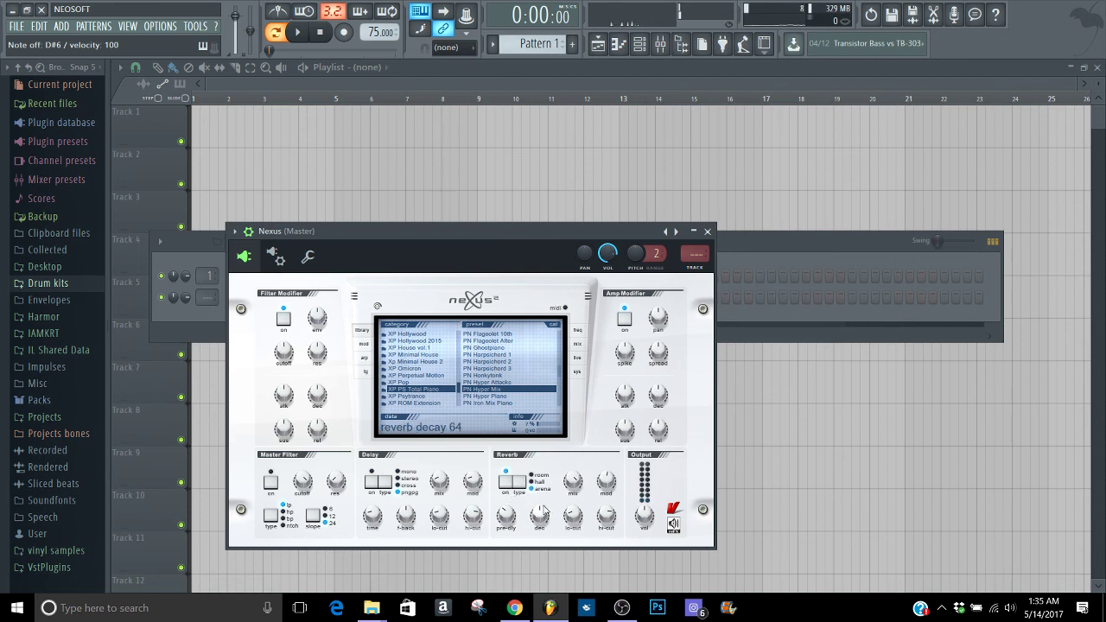
left_click_drag(541, 516, 541, 501)
key("3")
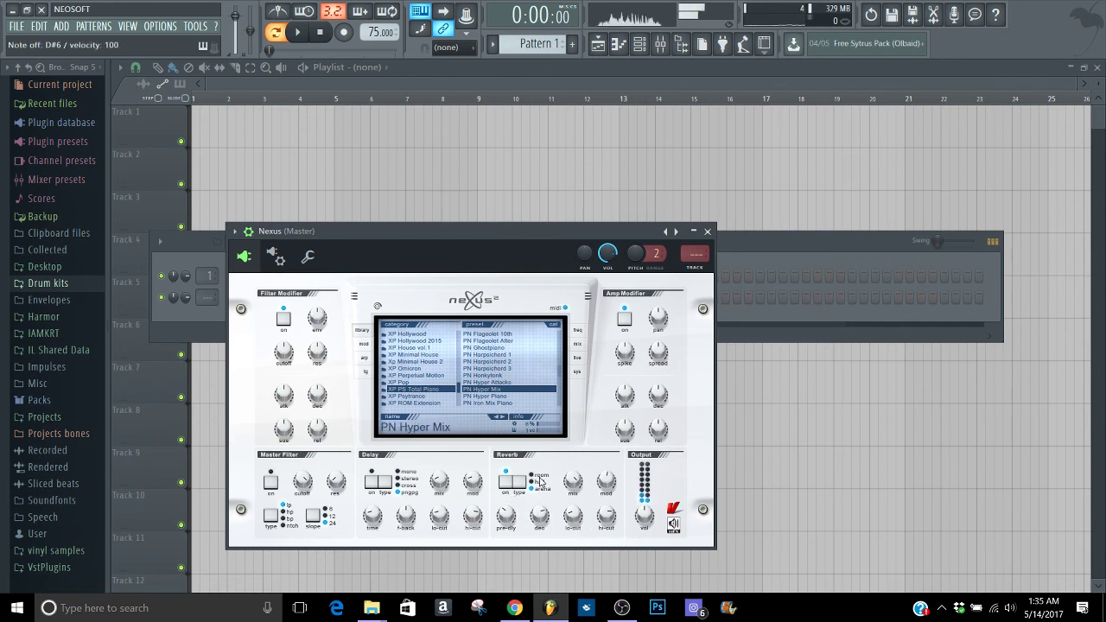
Set the reverb mix of PN Hyper Mix to about 80 while auditioning repeated notes
mouse_move(571, 478)
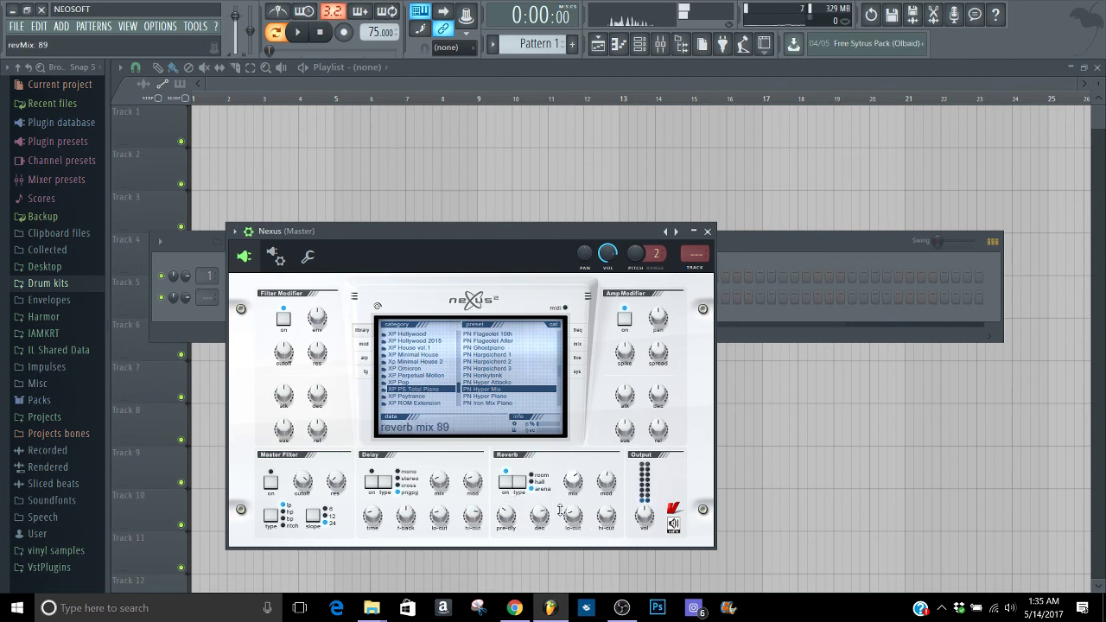
key("q")
key("q")
key("q")
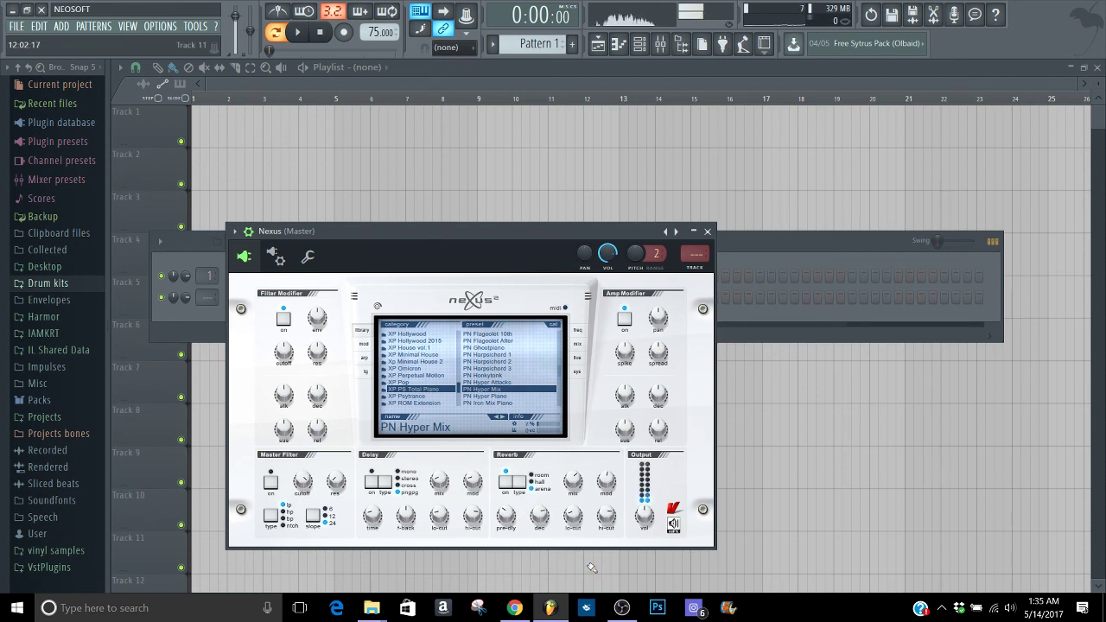
mouse_move(603, 492)
key("q")
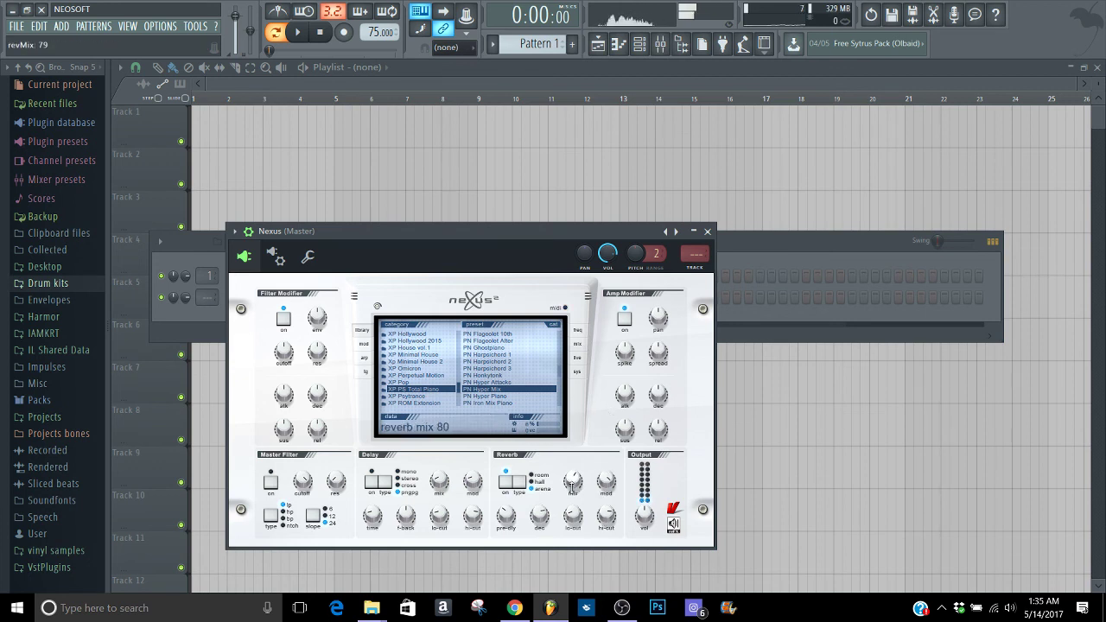
Audition the XP PS Total Piano presets from PN Hyper Piano through the PN Pop Piano presets with short notes
left_click(517, 398)
key("q")
left_click(517, 400)
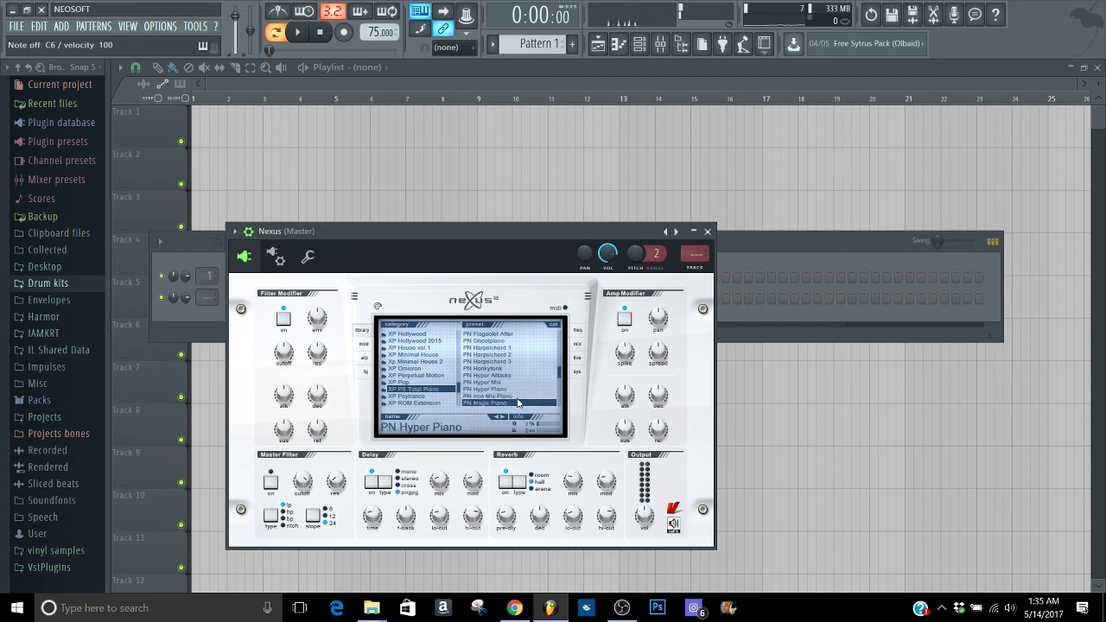
left_click(517, 401)
key("w")
scroll(516, 400, "down", 4)
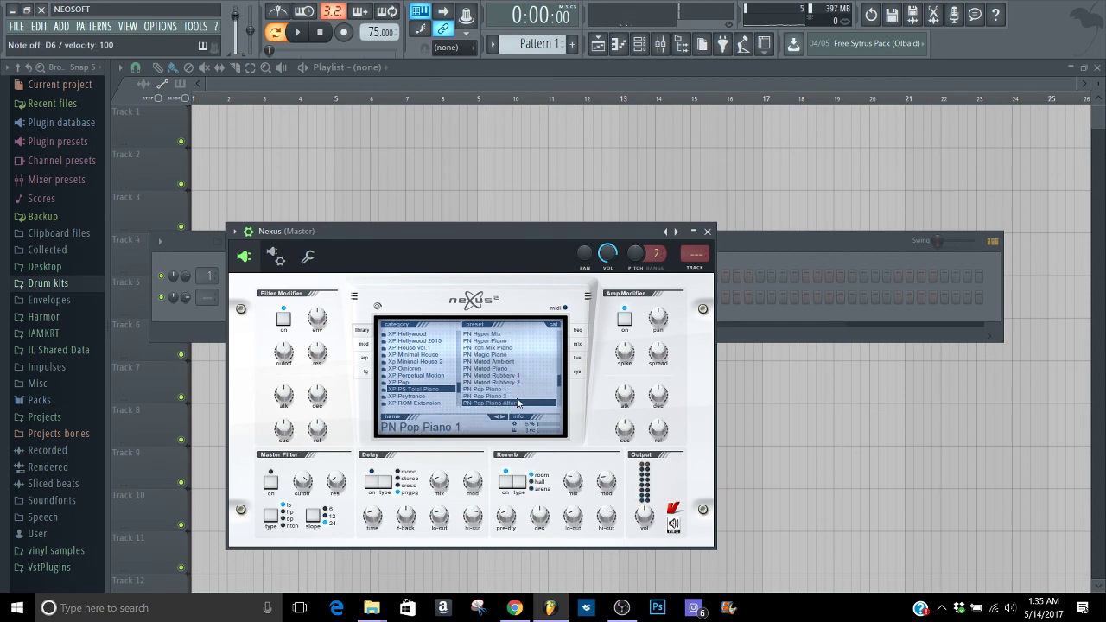
left_click(516, 400)
key("q")
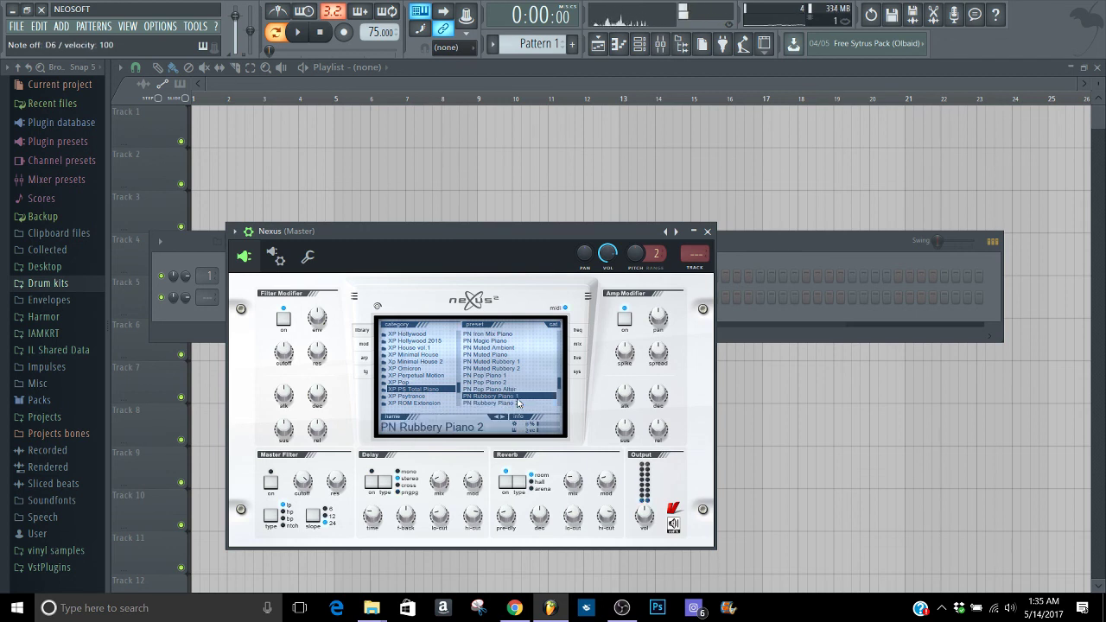
Audition the PN Rubbery Piano, PN Synth Piano and PN Thai Piano presets with short notes
left_click(517, 398)
key("q")
scroll(517, 400, "down", 1)
scroll(517, 403, "down", 1)
left_click(517, 403)
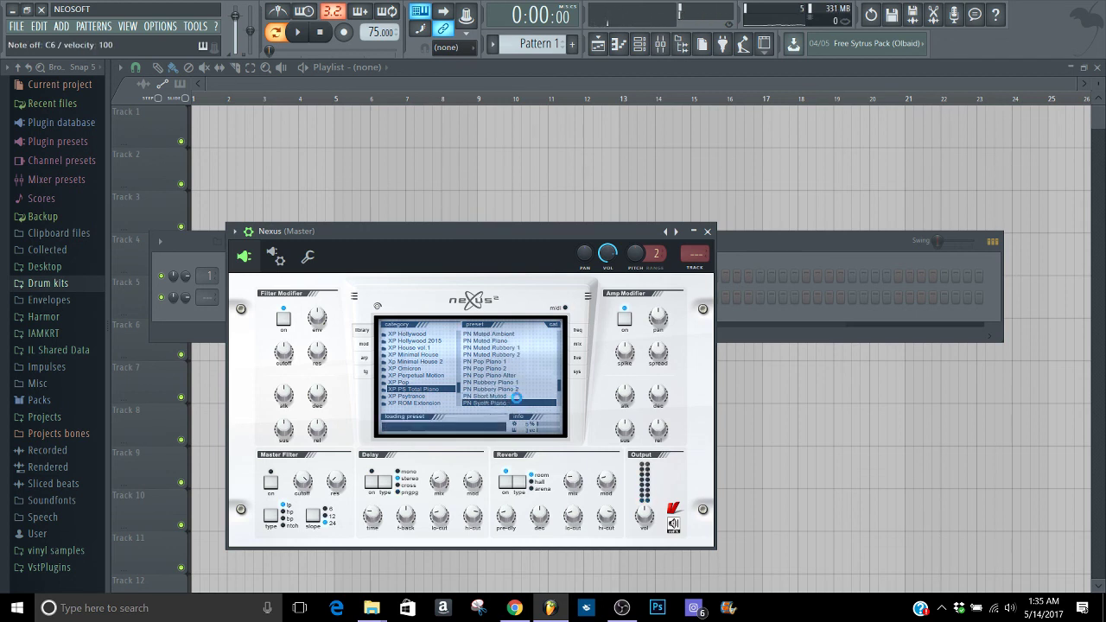
scroll(517, 403, "down", 2)
left_click(518, 403)
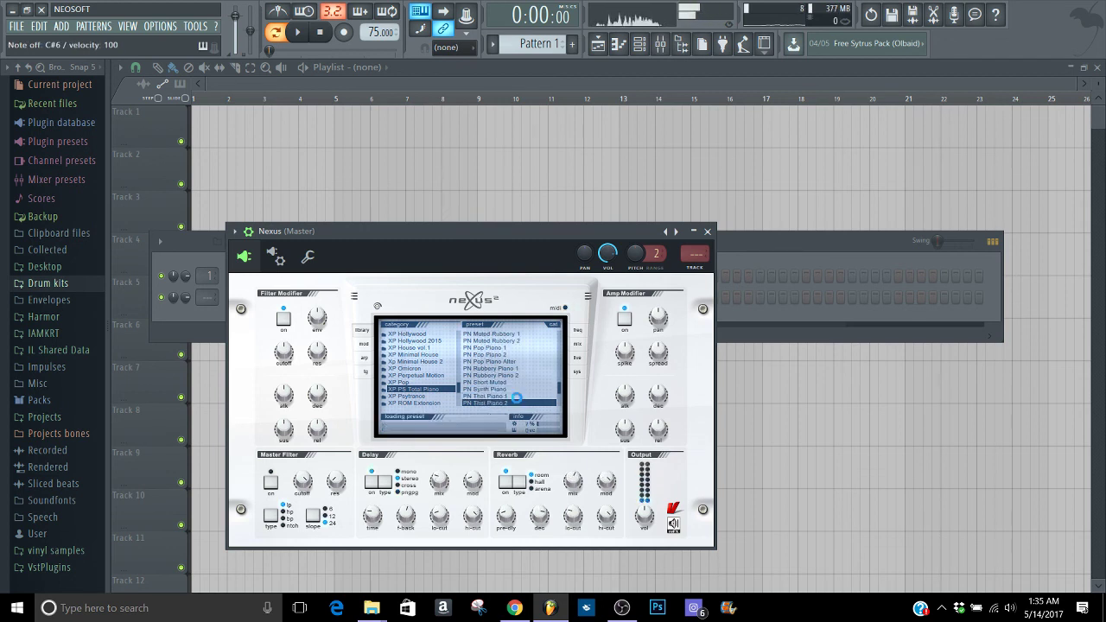
key("q")
left_click(517, 398)
key("q")
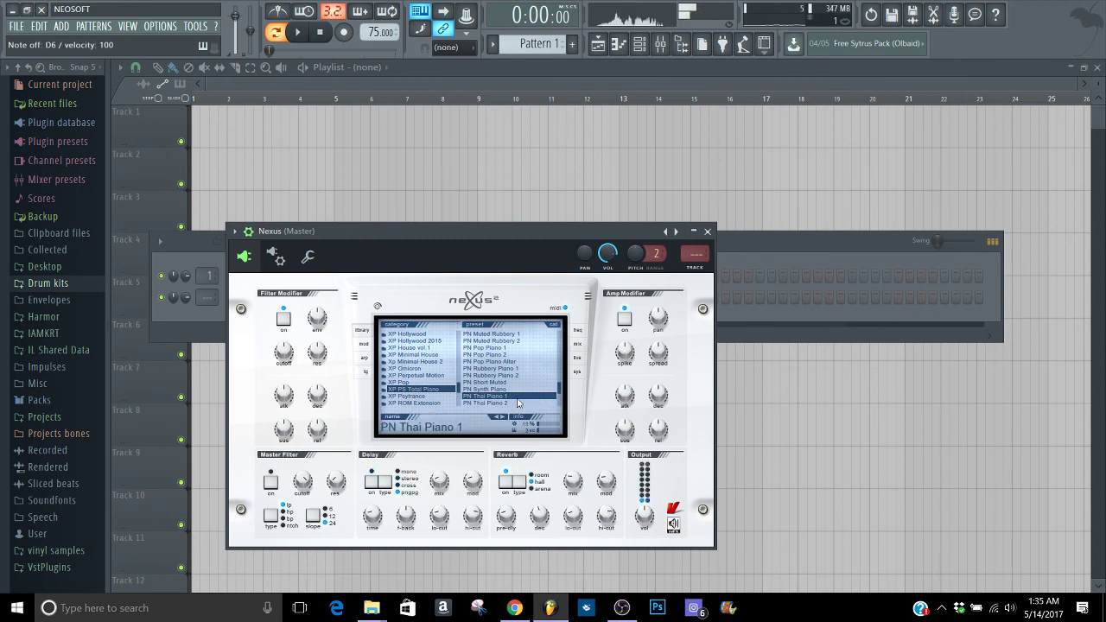
Return to the PN Synth Piano preset and audition it
key("Up")
key("Up")
key("q")
key("Down")
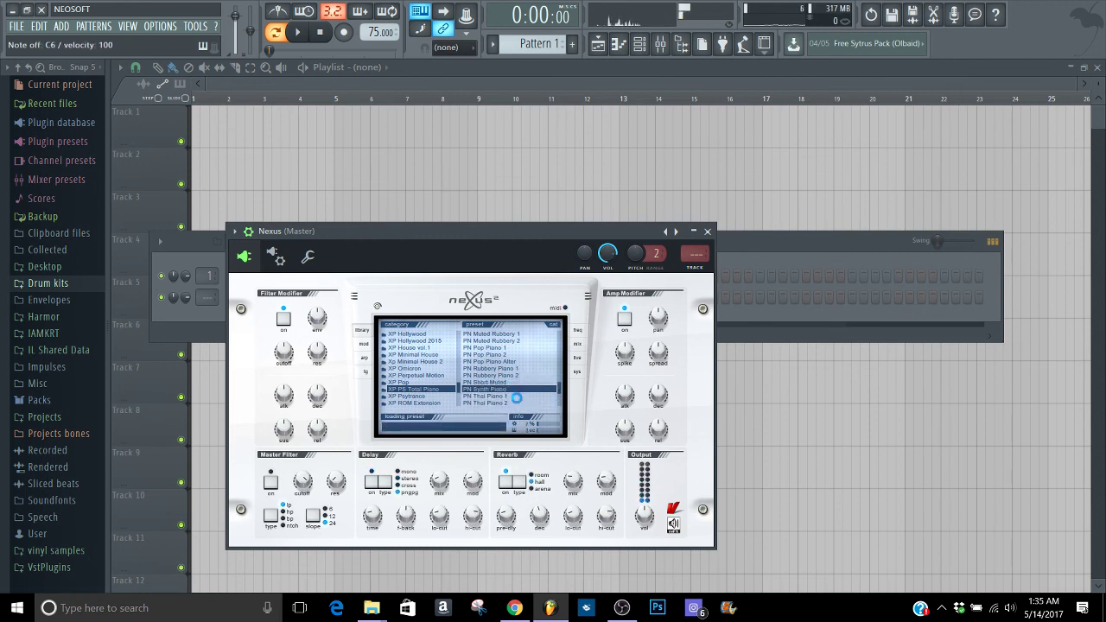
key("q")
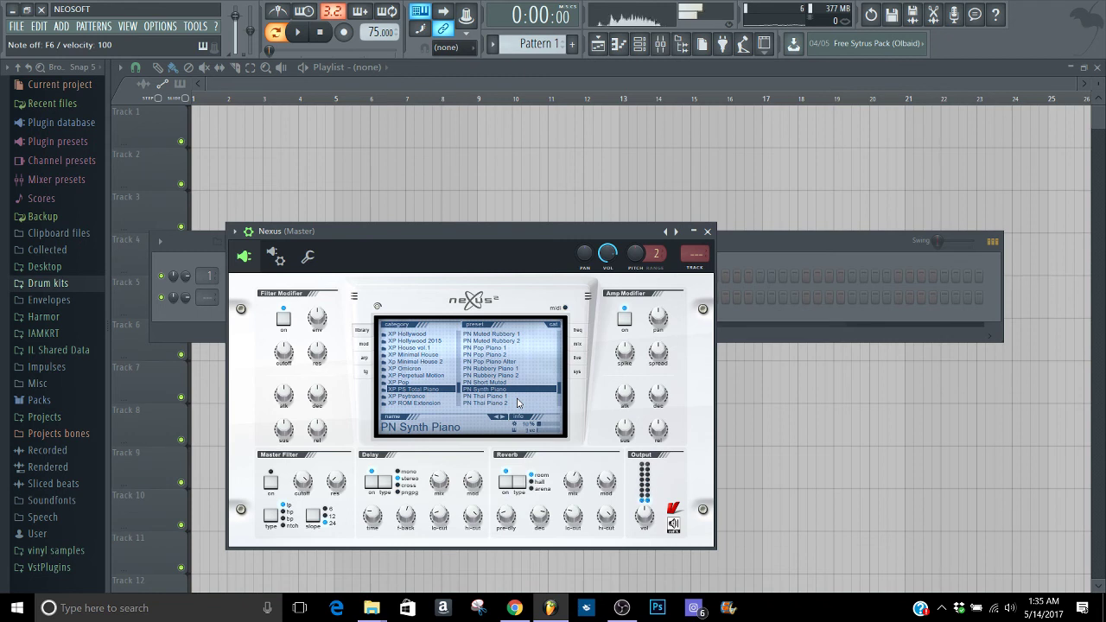
Give PN Synth Piano an arena reverb with the mix at about 116 and the low-cut at 29, testing notes
key("t")
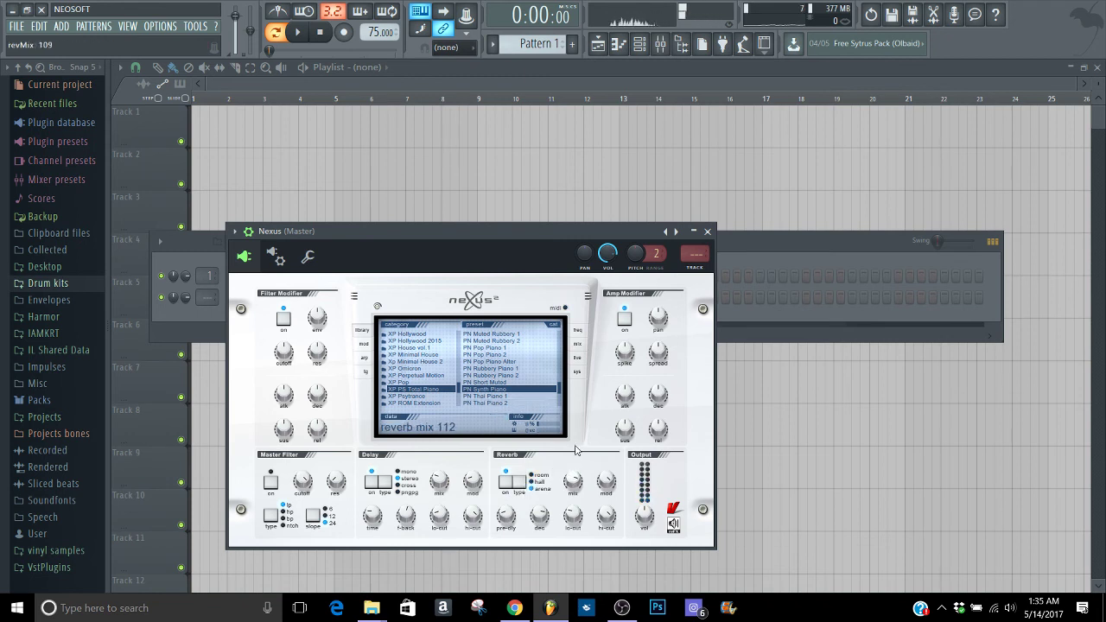
key("q")
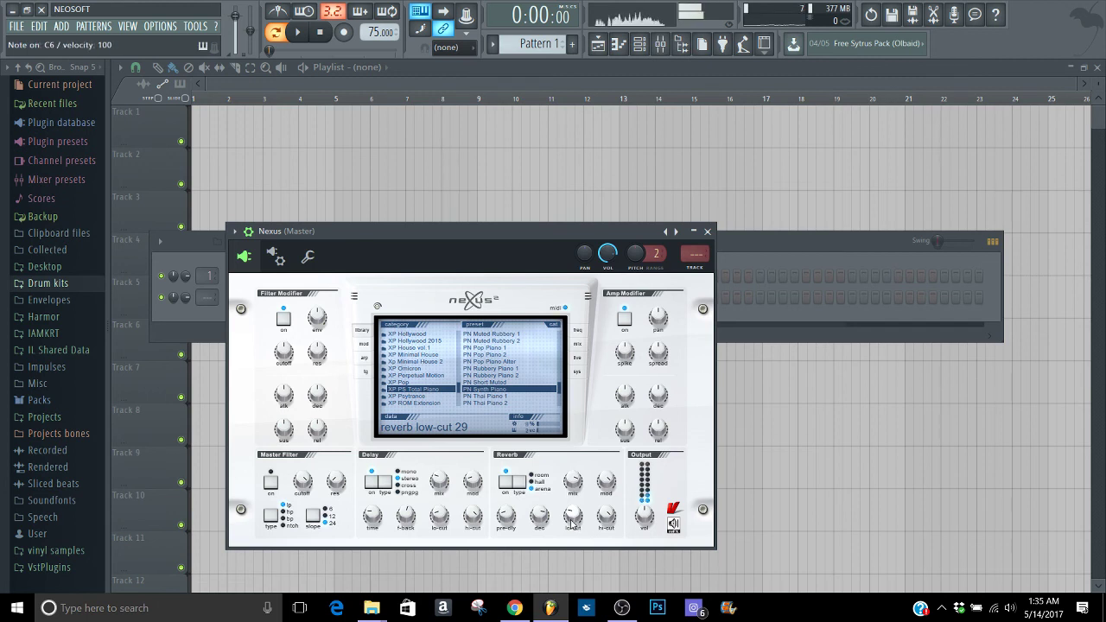
key("r")
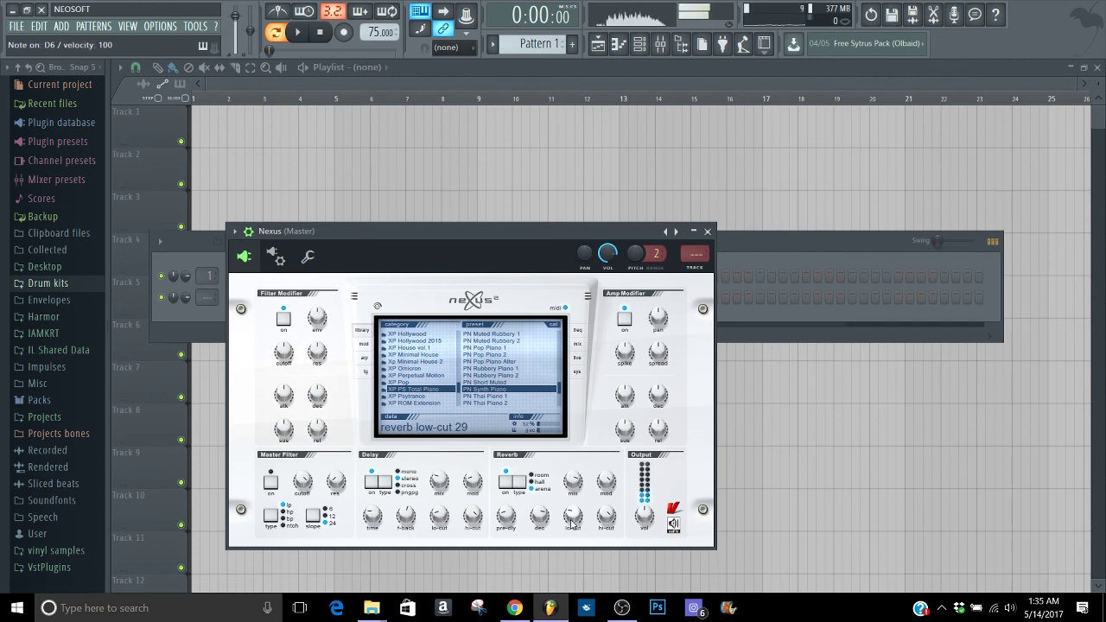
key("t")
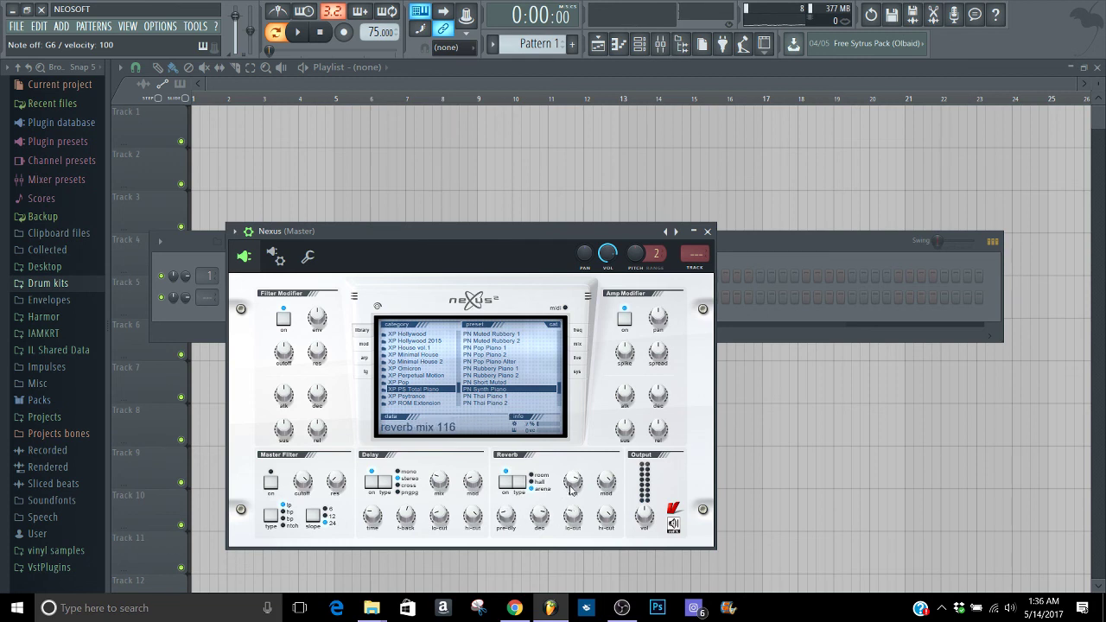
Play a short run of notes on PN Synth Piano and set its reverb decay to about 117
key("q")
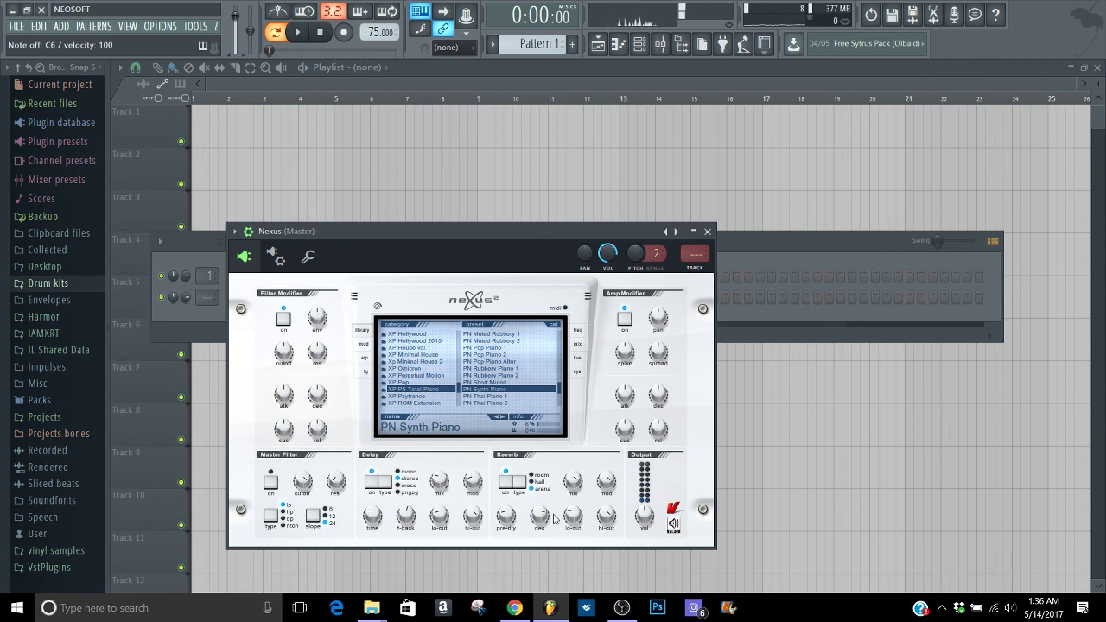
key("q")
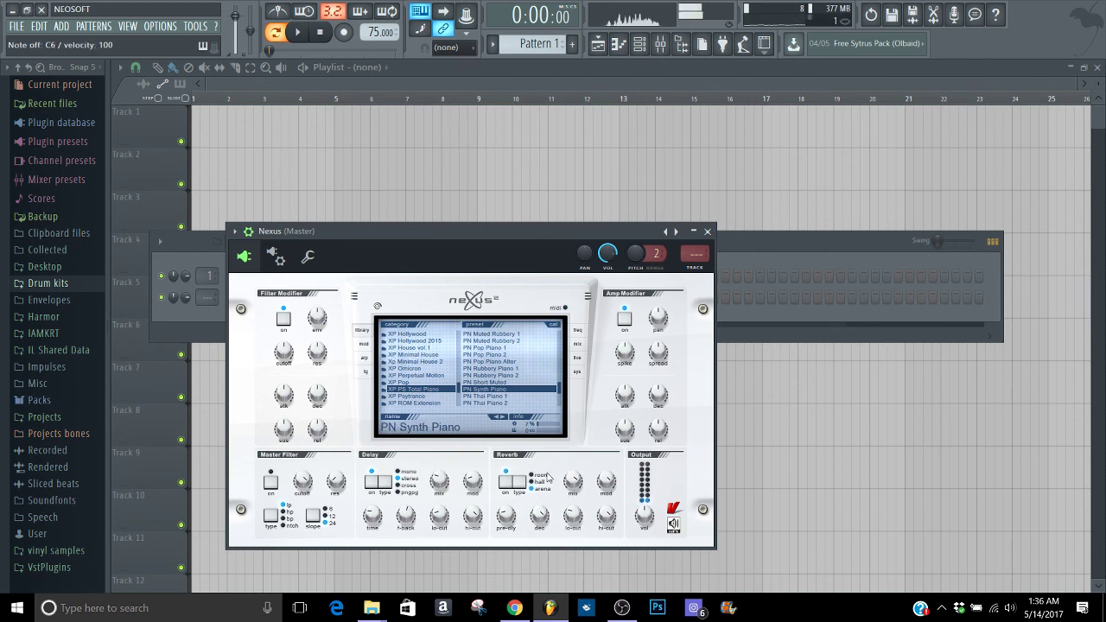
key("w")
key("q")
key("3")
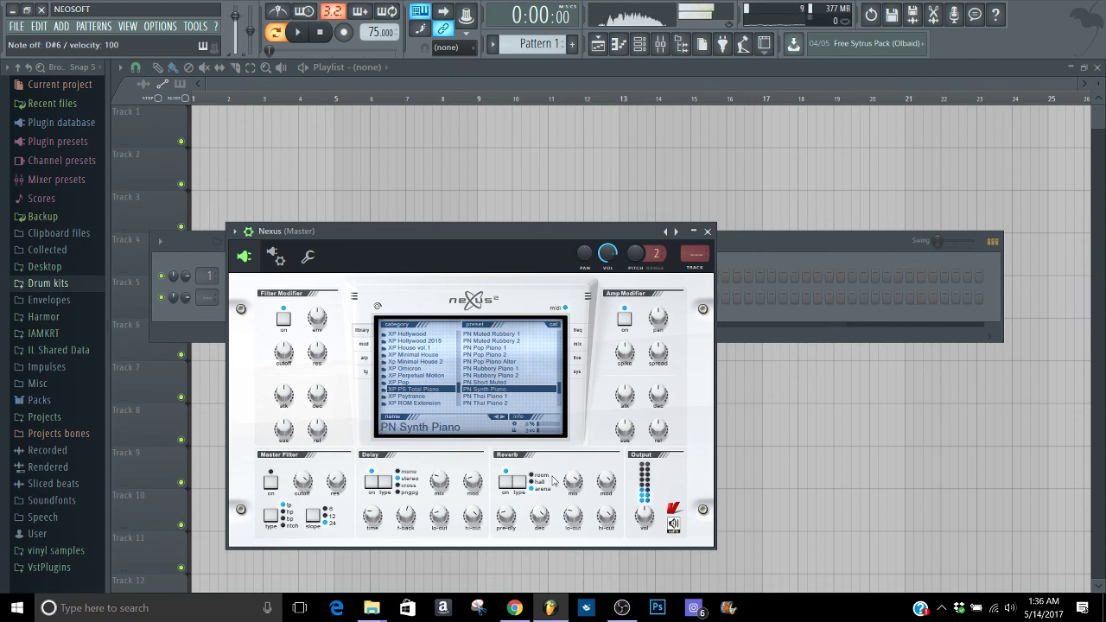
key("r")
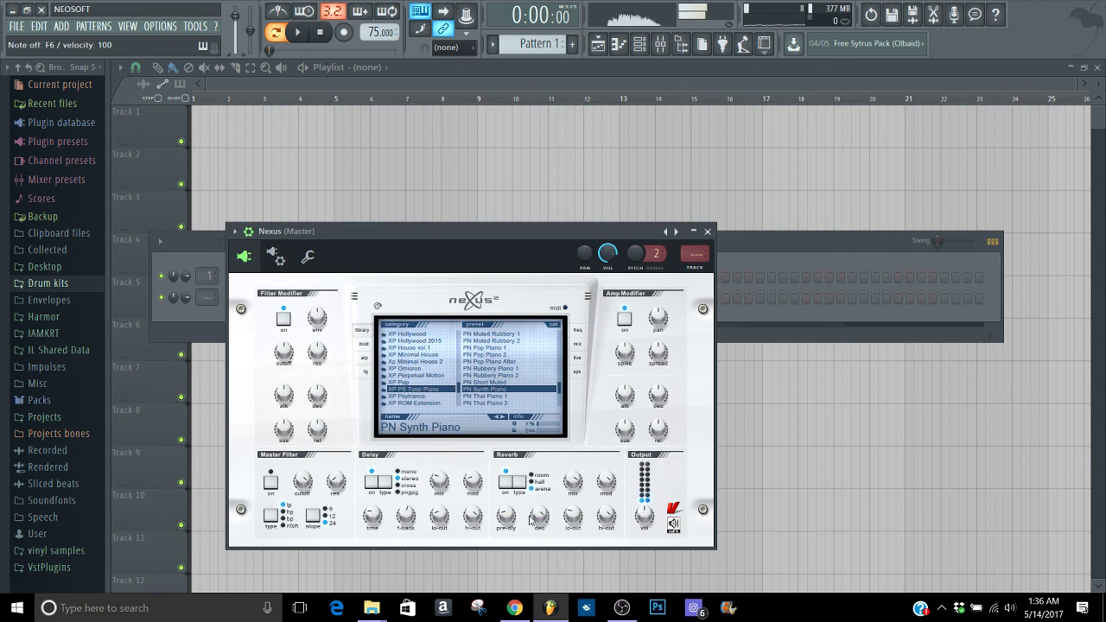
left_click_drag(531, 519, 533, 528)
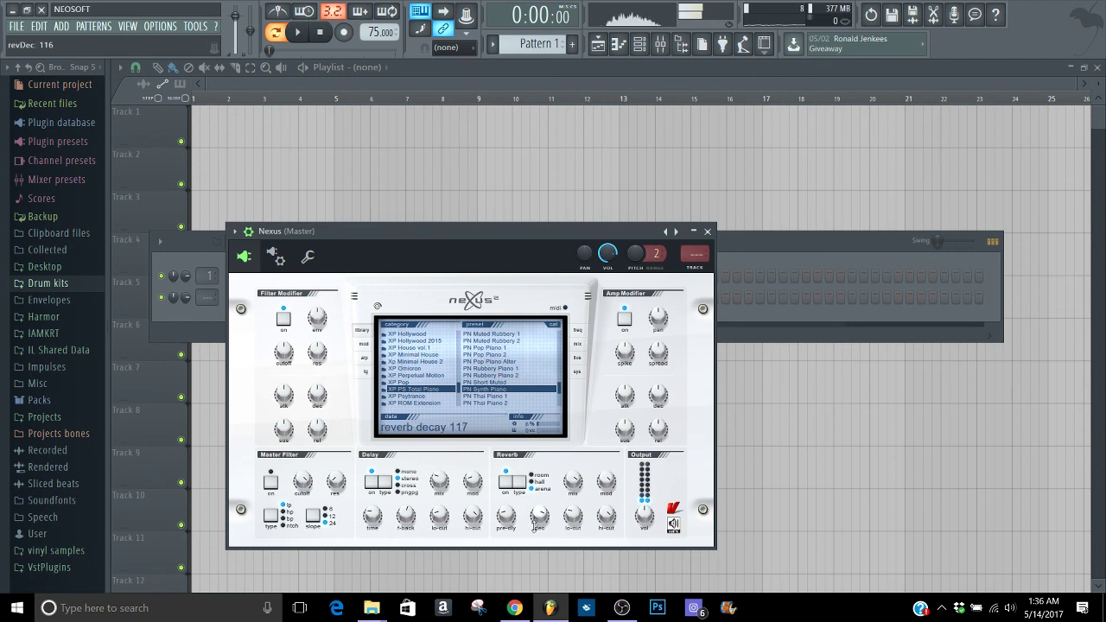
Open the Nexus piano roll, collapse the control lane and fit more than four bars and several octaves in view
left_click(619, 45)
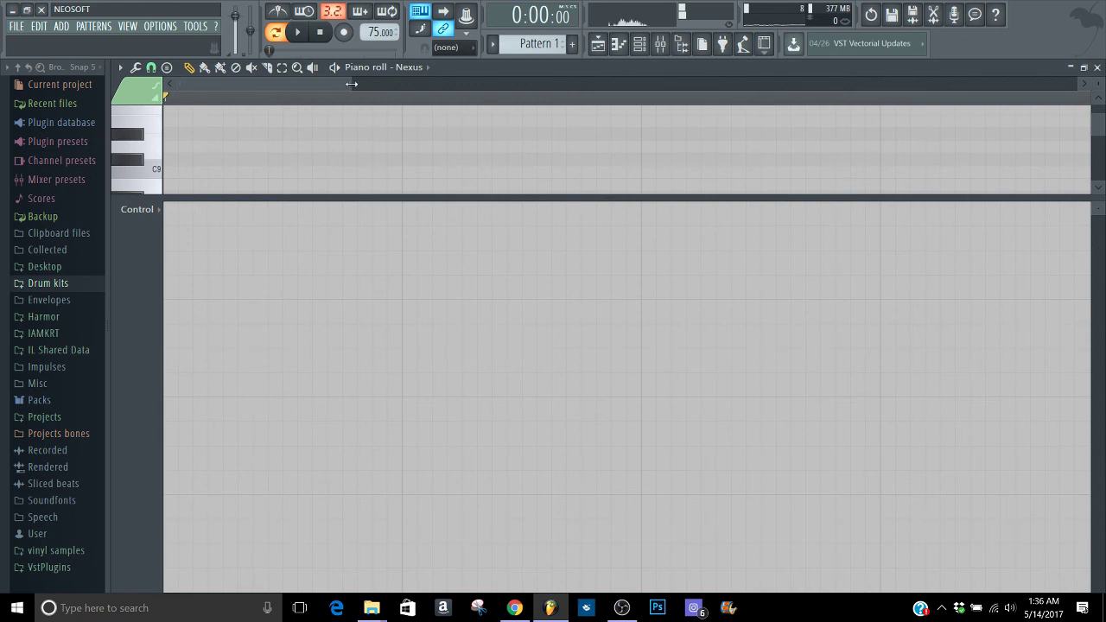
left_click_drag(351, 84, 1028, 83)
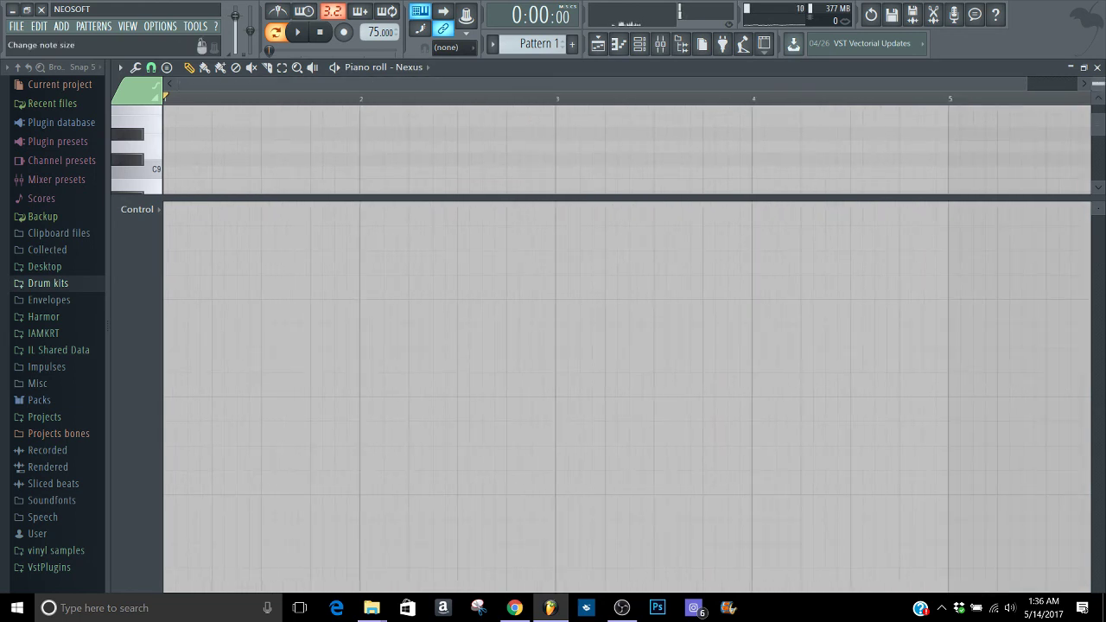
left_click_drag(1053, 197, 1079, 590)
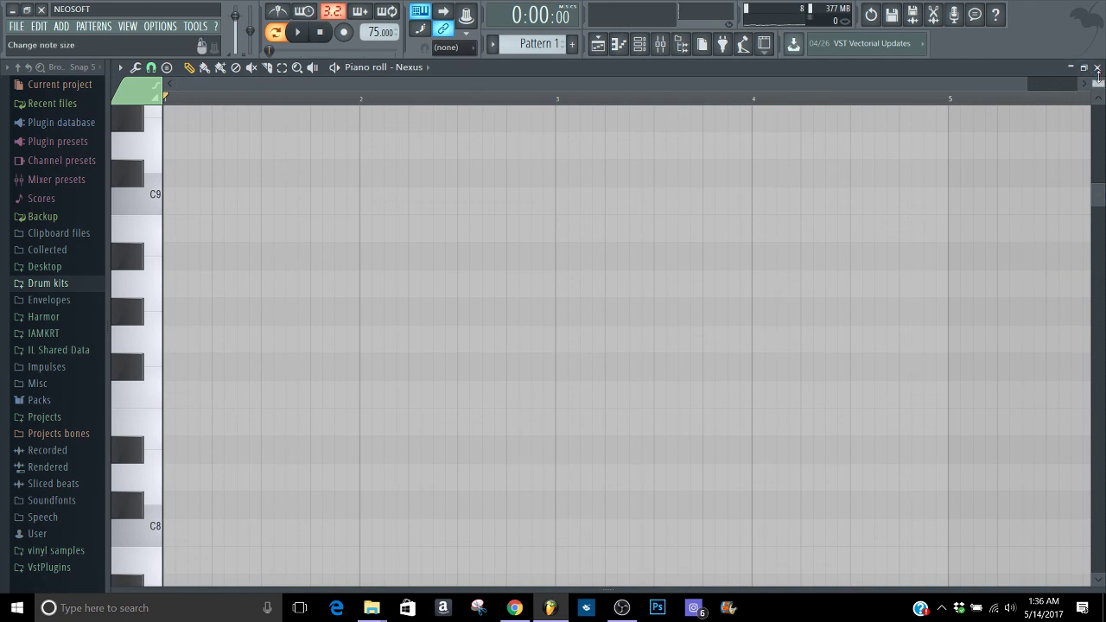
left_click_drag(1099, 84, 1098, 129)
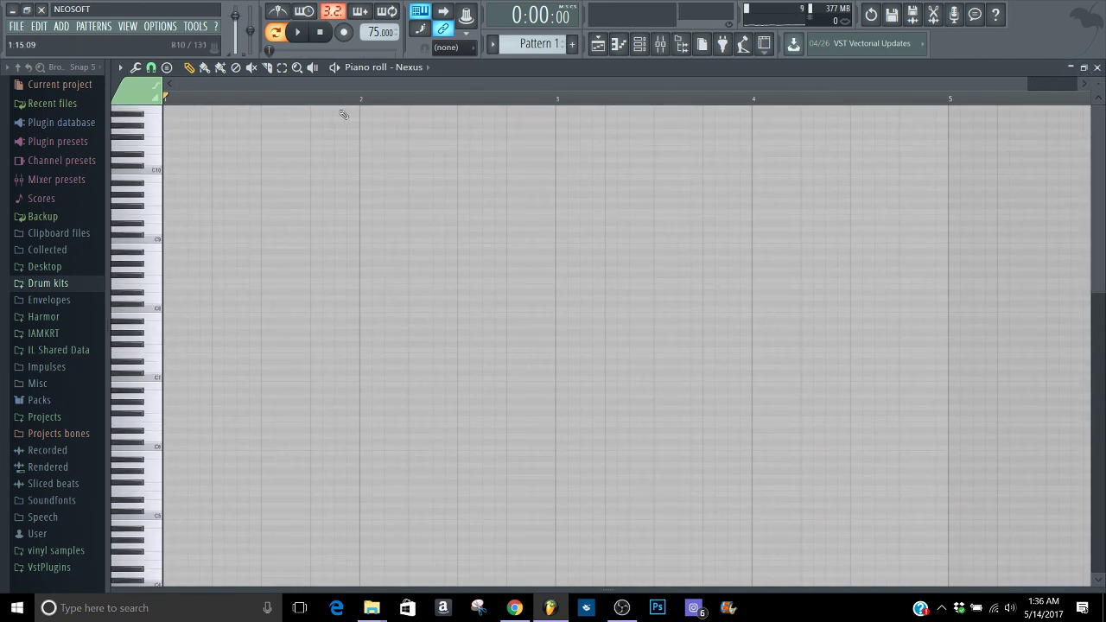
Set the snap to 1/4 beat and draw an eight-note melody between G5 and G#6 in the first half of bar 1
left_click(151, 68)
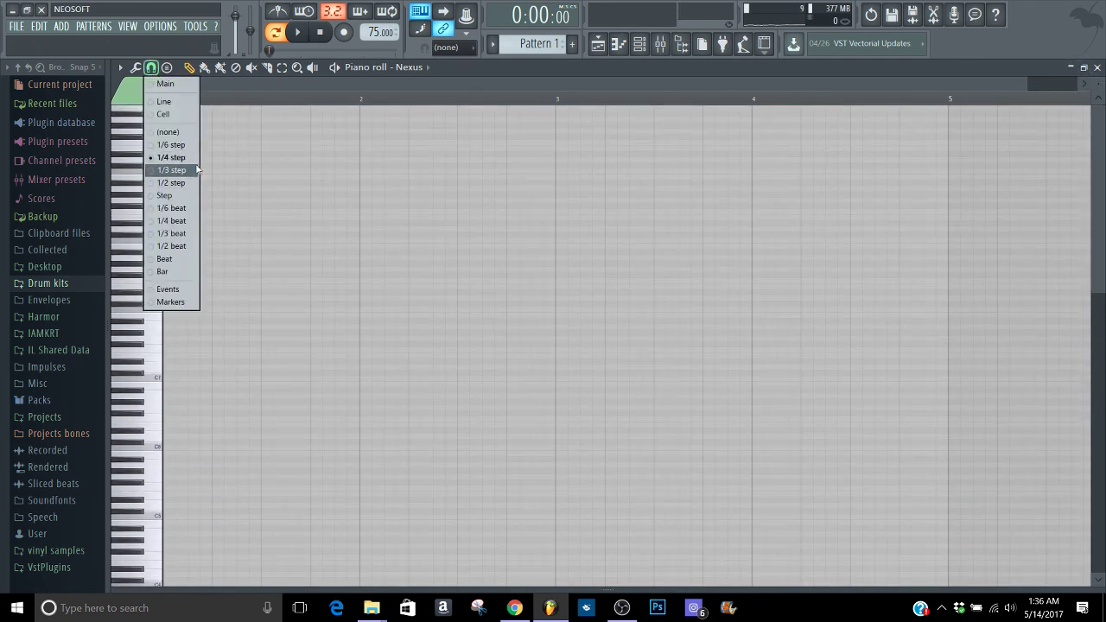
left_click(177, 221)
left_click_drag(182, 327, 200, 406)
left_click(192, 430)
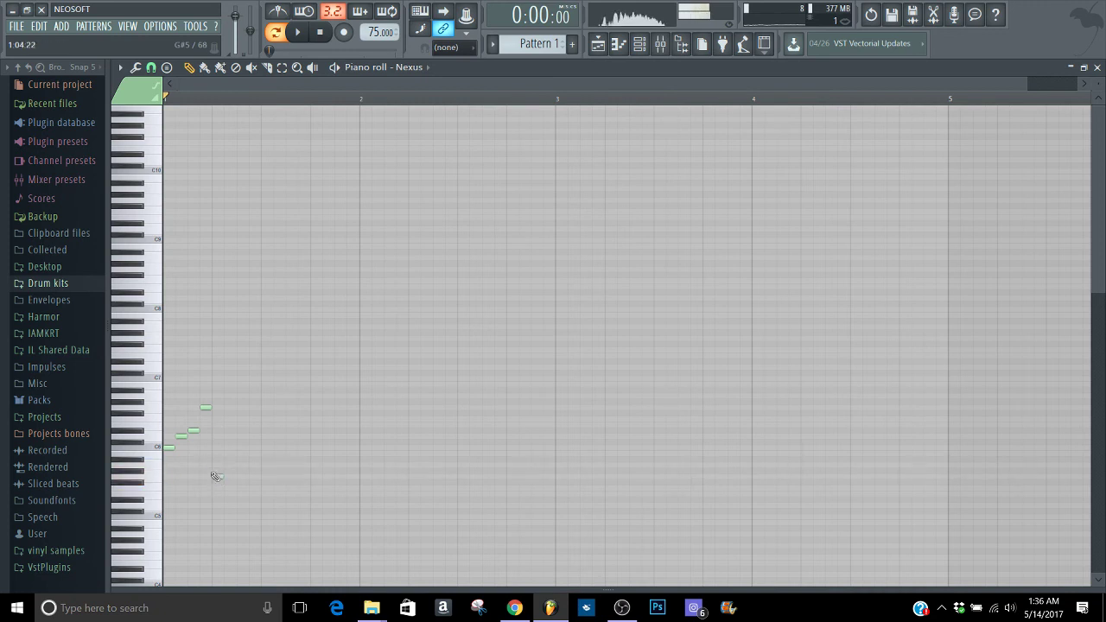
left_click_drag(234, 450, 228, 433)
key("space")
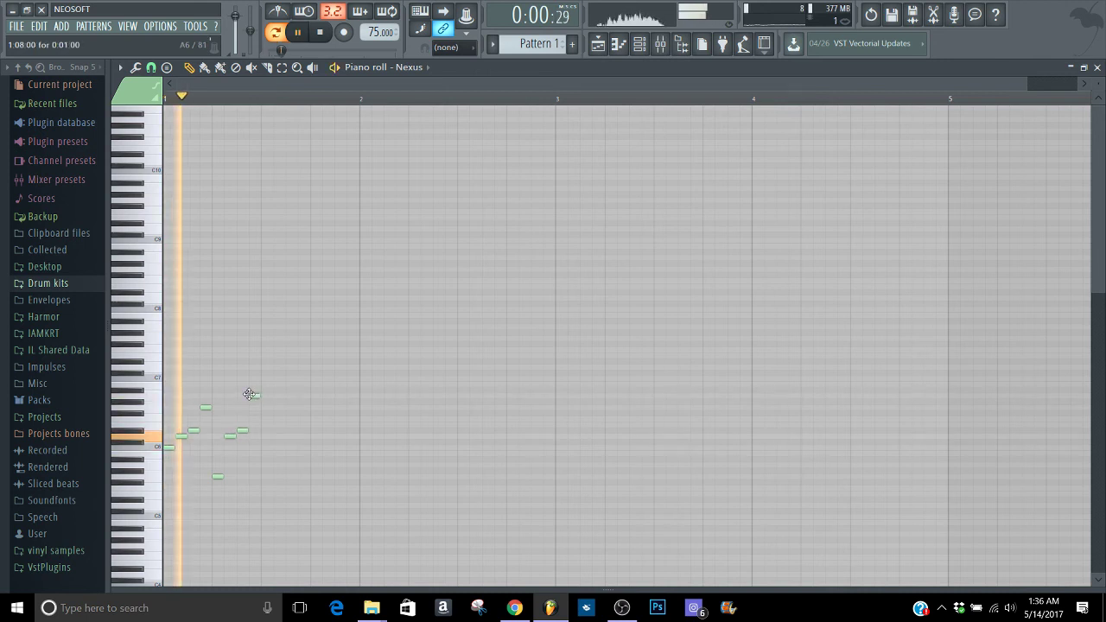
left_click_drag(251, 396, 252, 401)
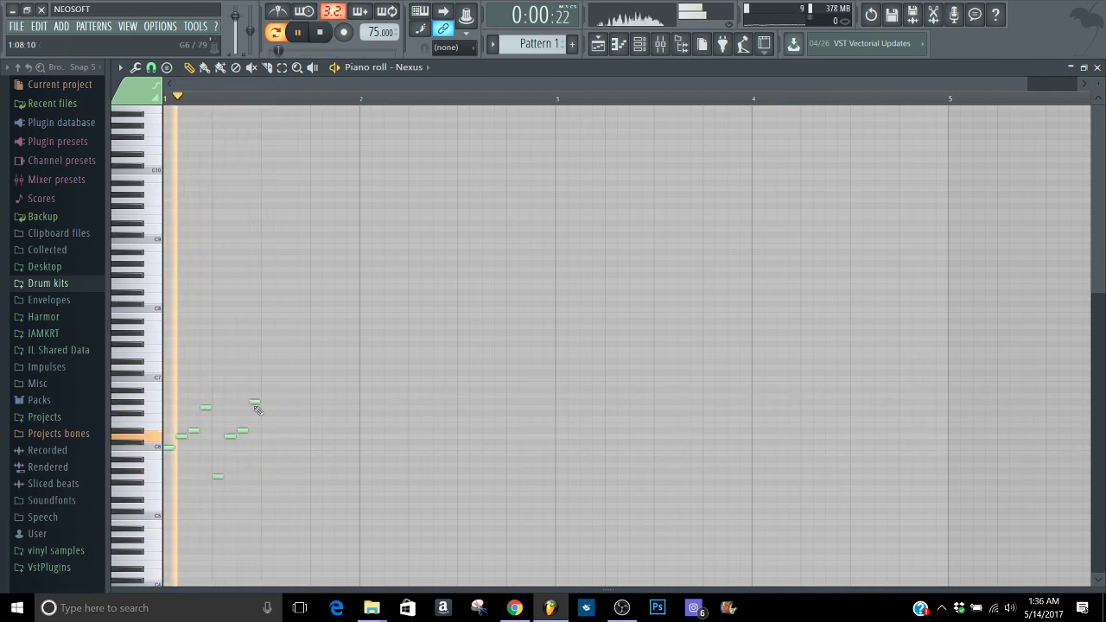
Duplicate the melody twice to fill the first two bars and set the tempo to 73
key("ctrl+b")
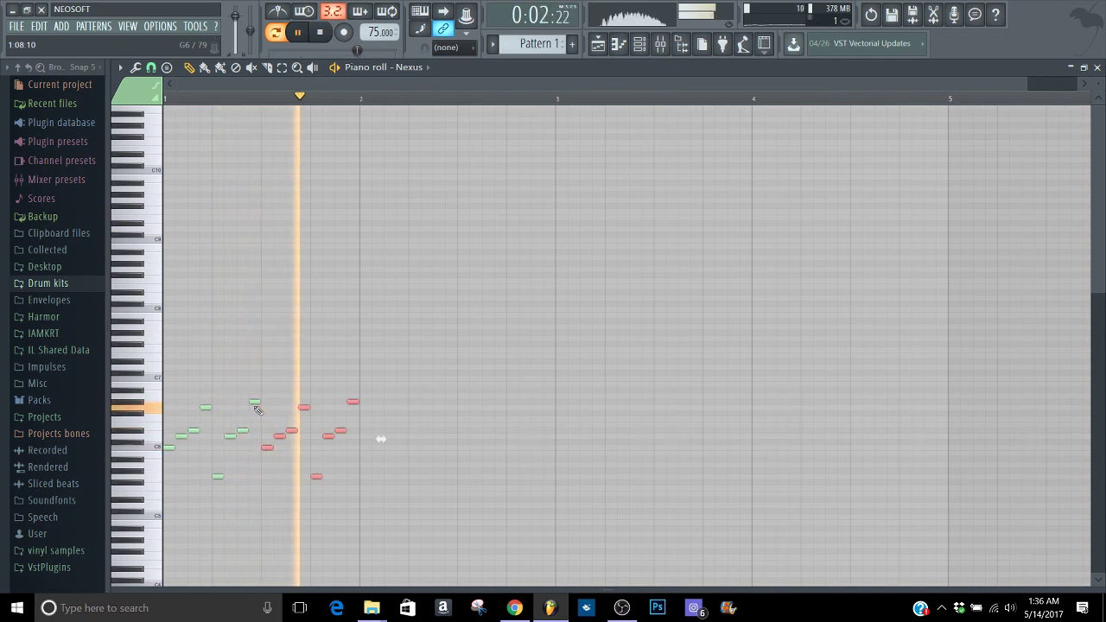
left_click(388, 279)
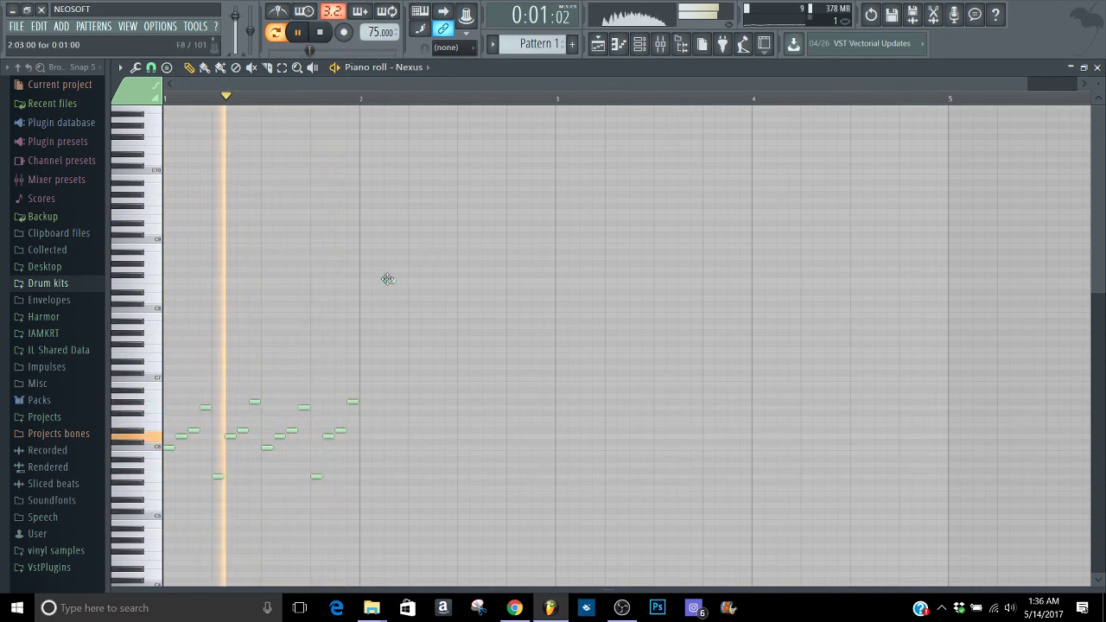
right_click(390, 280)
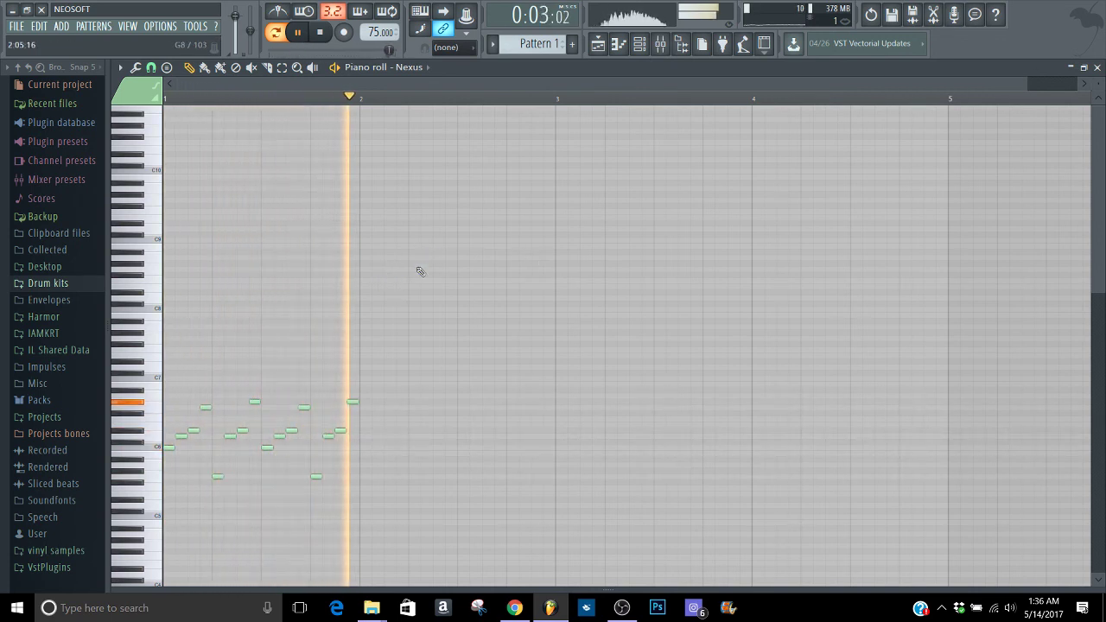
key("ctrl+b")
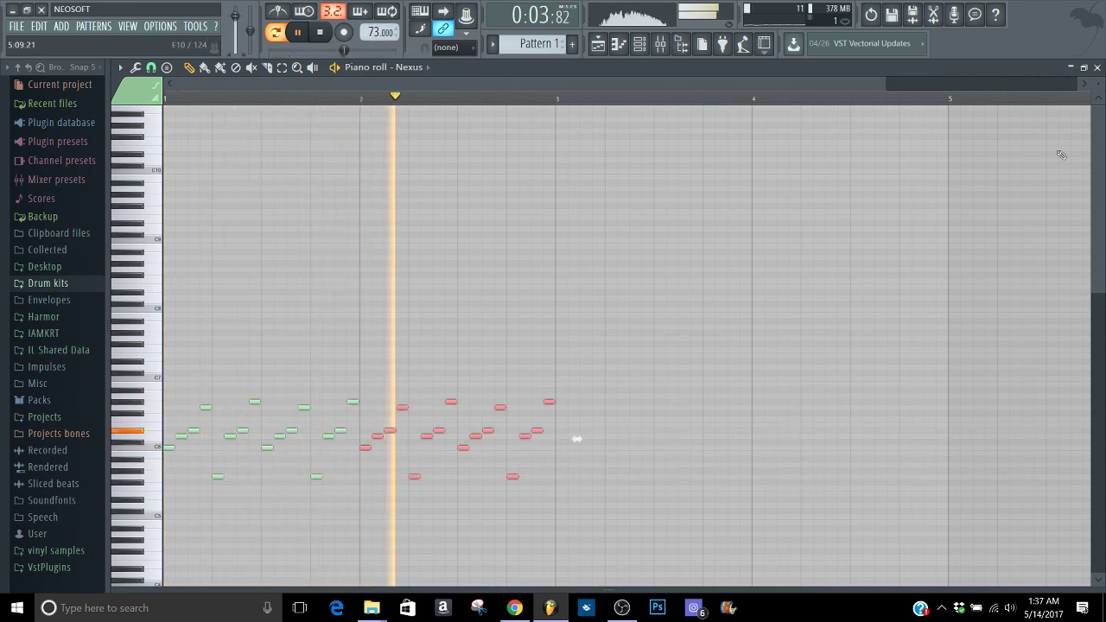
Close the piano roll and audition Nexus presets from SQ Rubberballs to ST Strings with Piano in XP PS Total Piano over the looping melody
left_click(1098, 67)
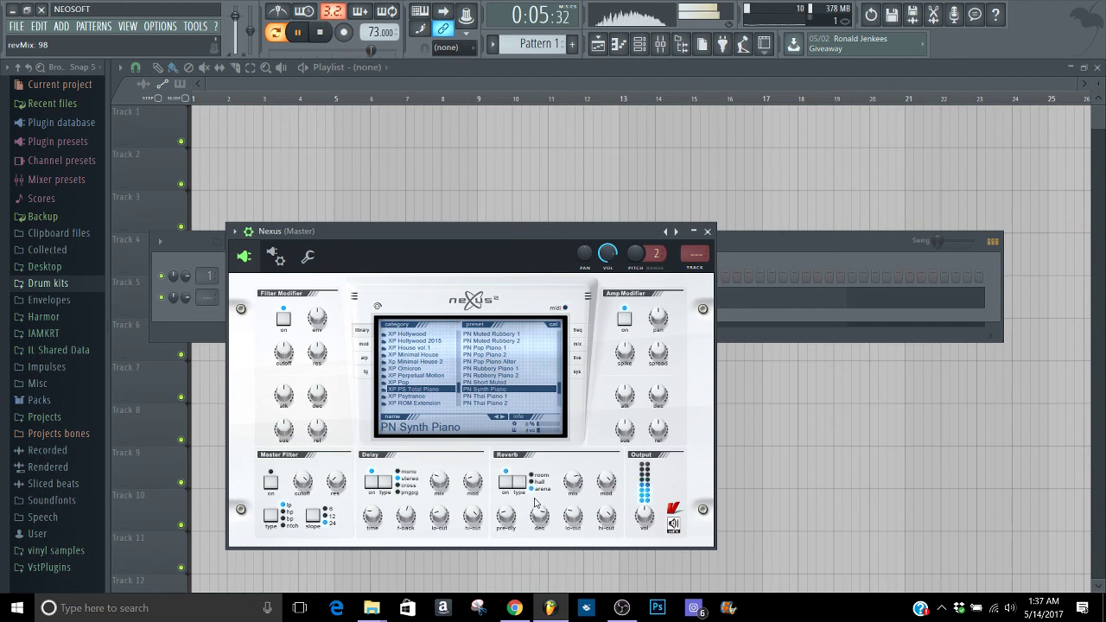
scroll(549, 398, "down", 7)
left_click(530, 397)
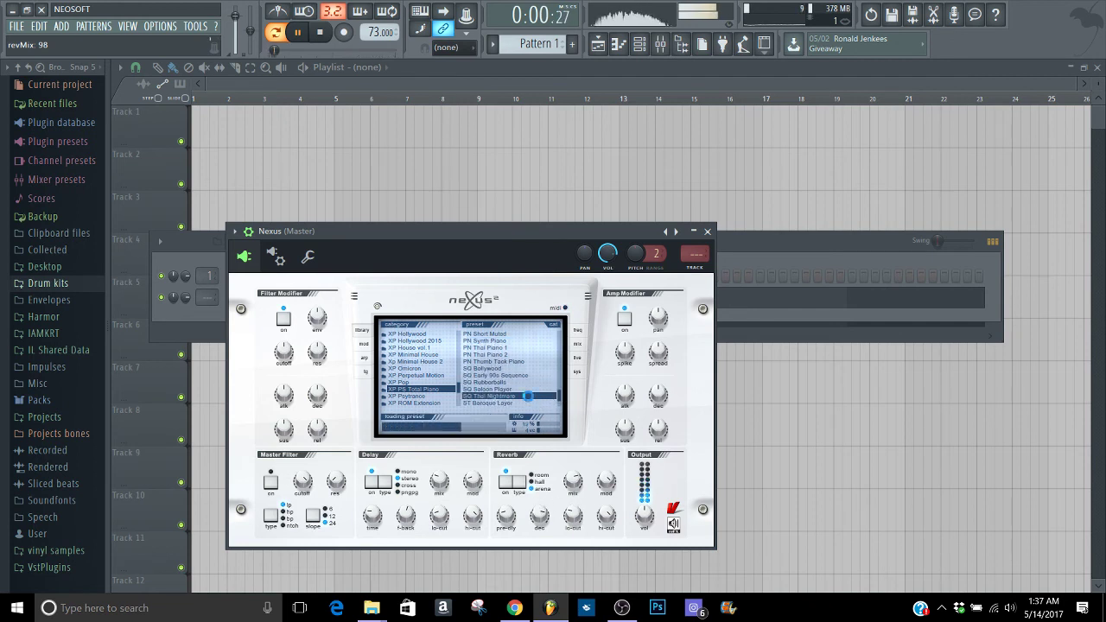
key("Up")
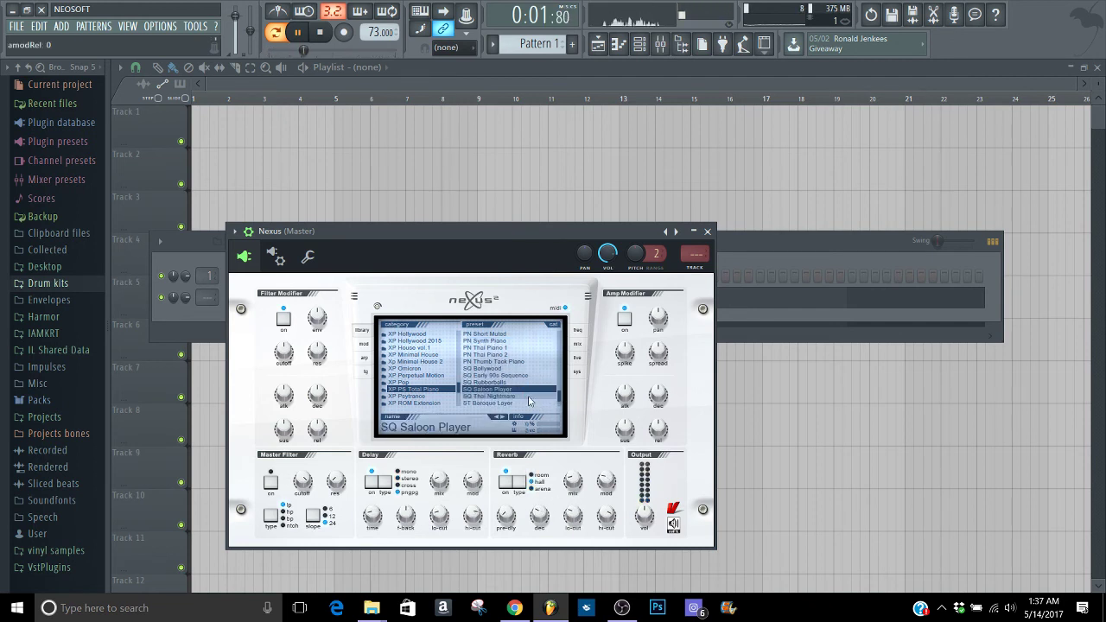
key("Up")
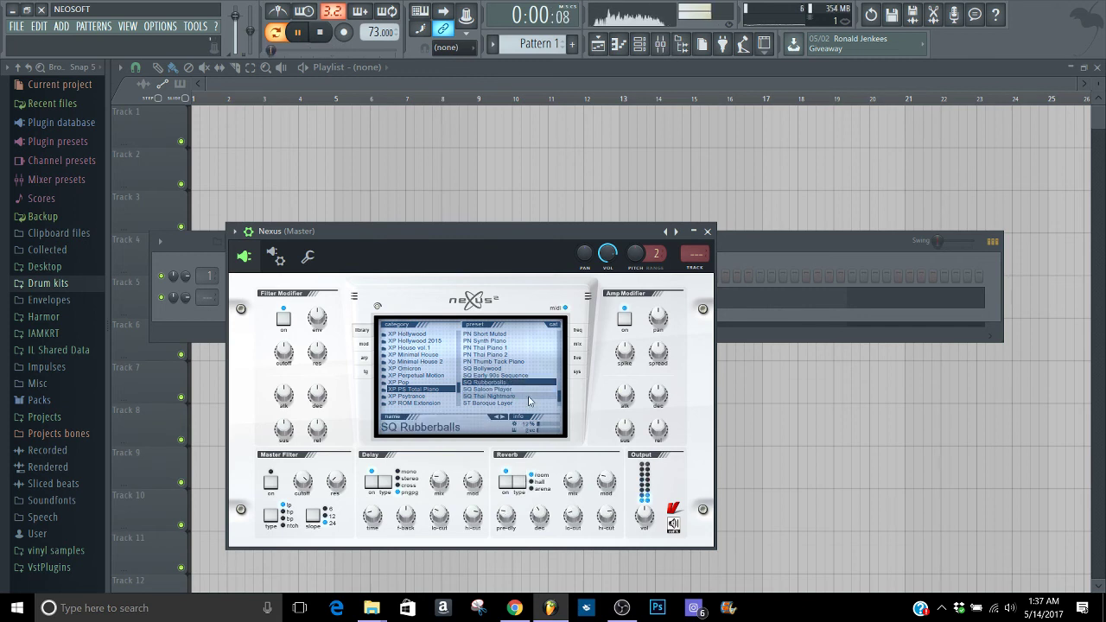
key("Down")
key("Down")
key("Down")
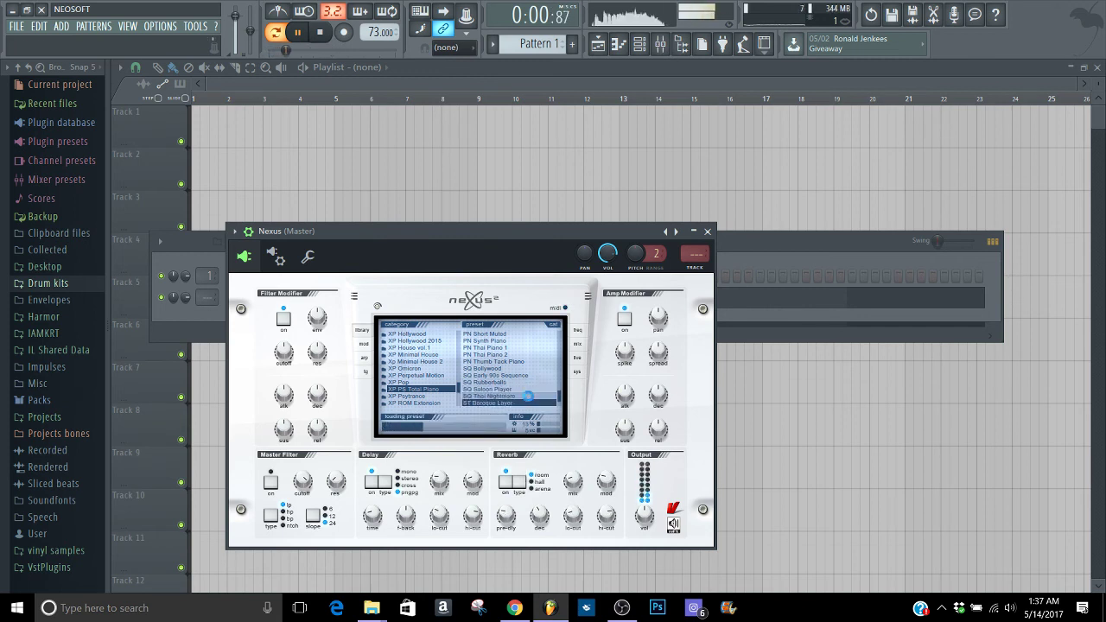
key("Down")
key("Down")
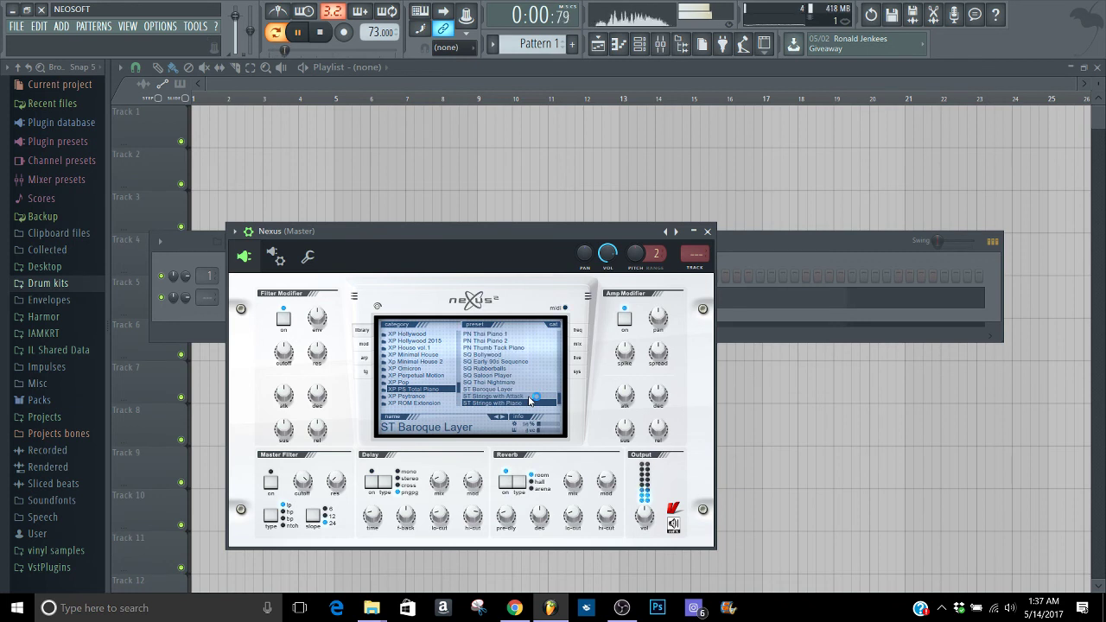
key("Down")
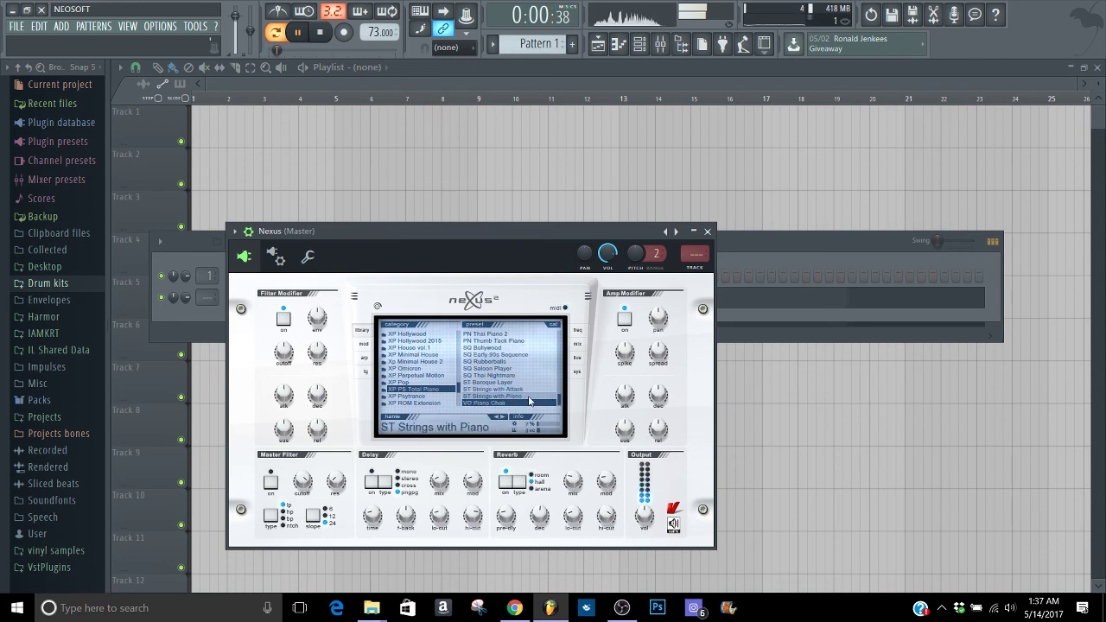
Load the PN Brilliant Piano 1 preset from the XP PS Total Piano category in Nexus
scroll(530, 401, "up", 8)
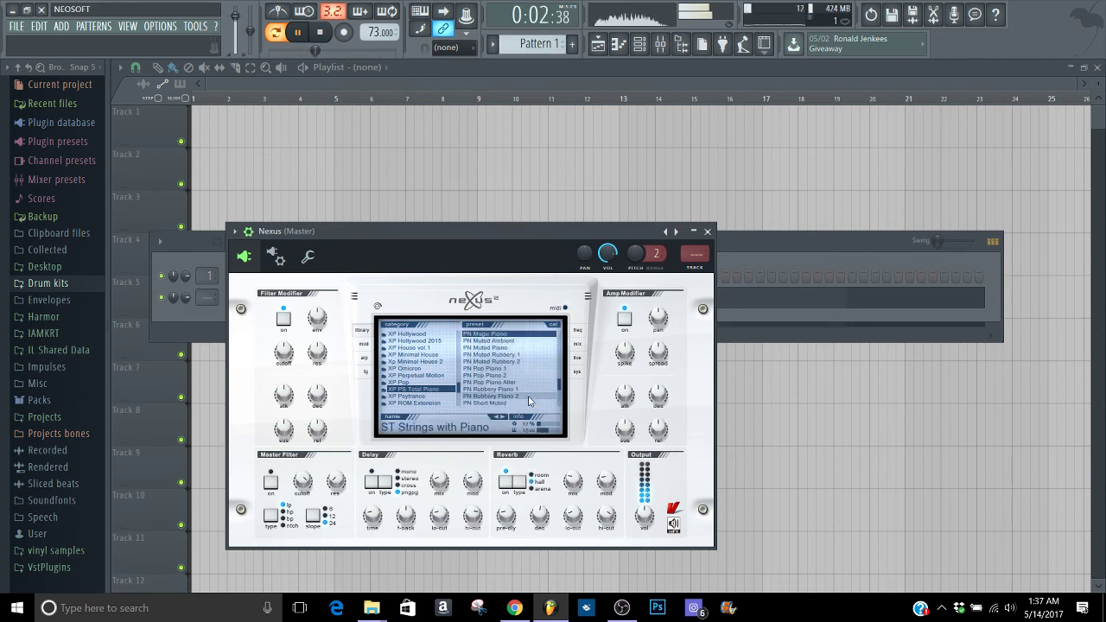
scroll(530, 401, "up", 5)
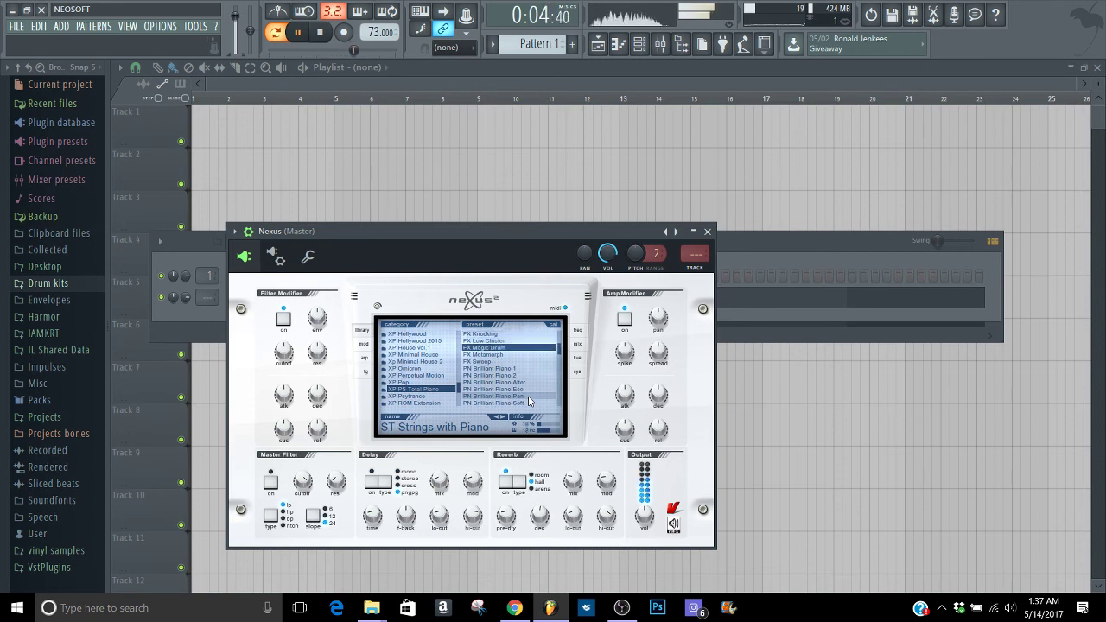
key("Down")
key("Down")
key("Down")
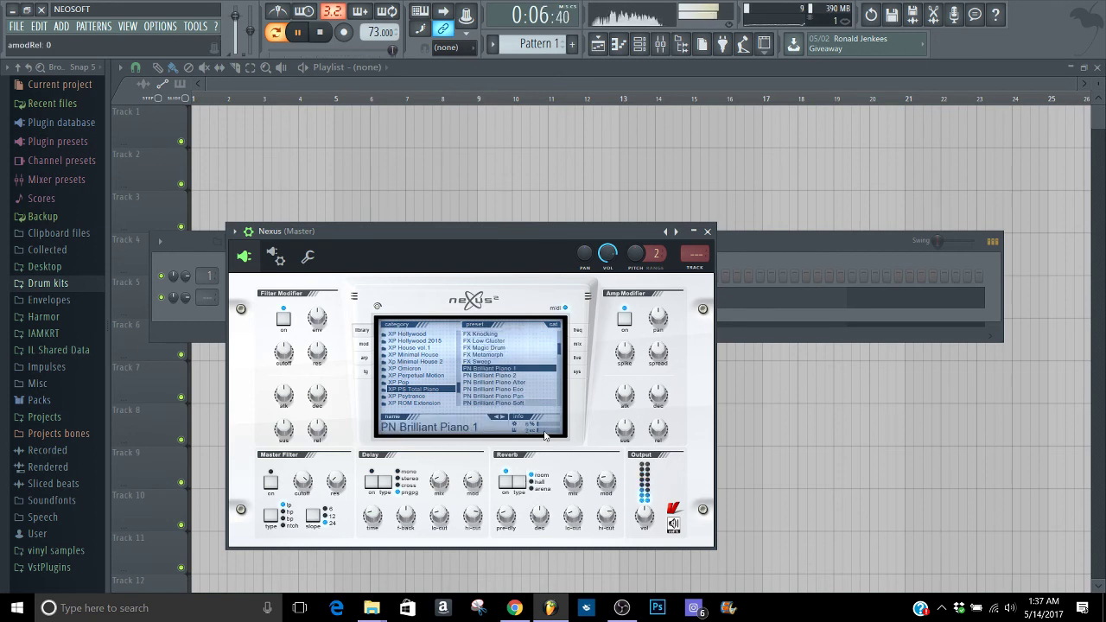
Set the Nexus reverb to arena with decay about 82 and mix about 108, adjust its modulation, and close the plugin window
left_click_drag(573, 481, 548, 427)
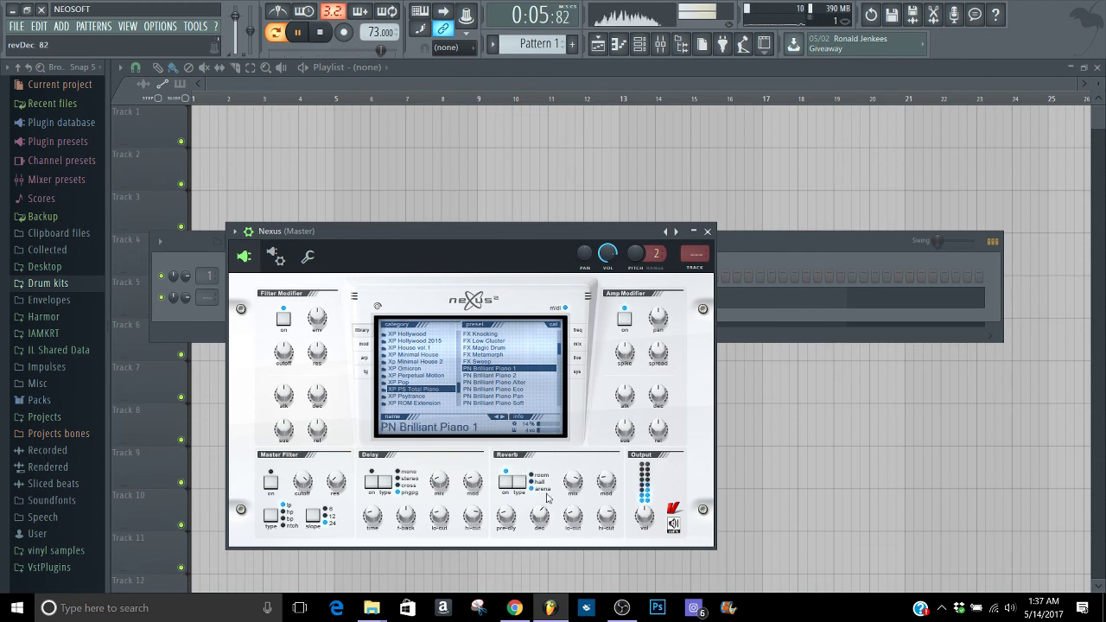
left_click_drag(573, 480, 572, 482)
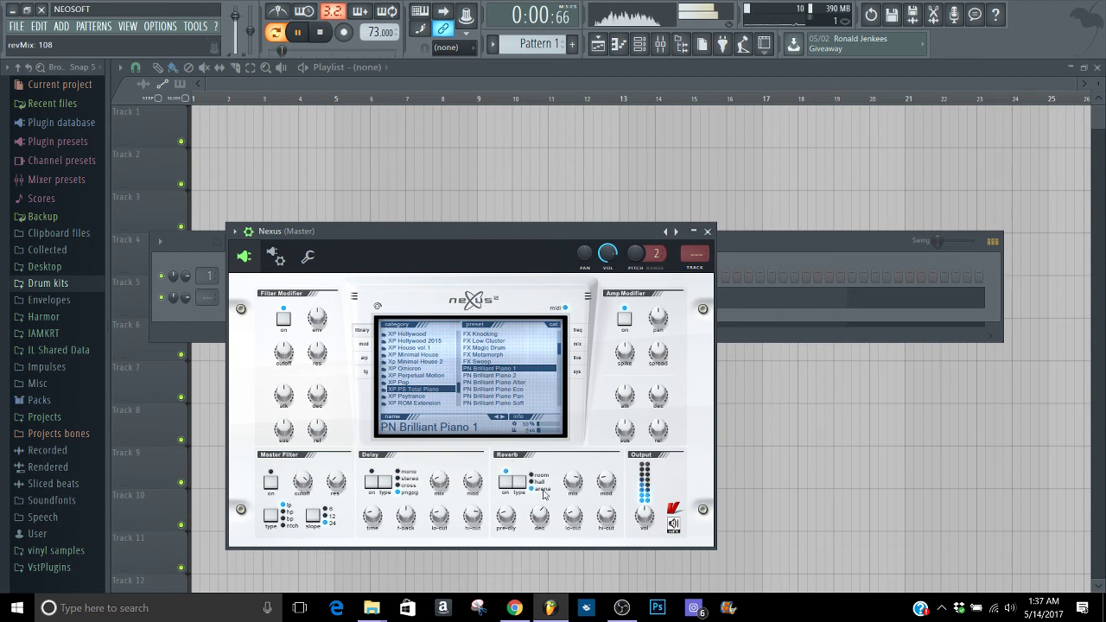
left_click_drag(607, 484, 605, 403)
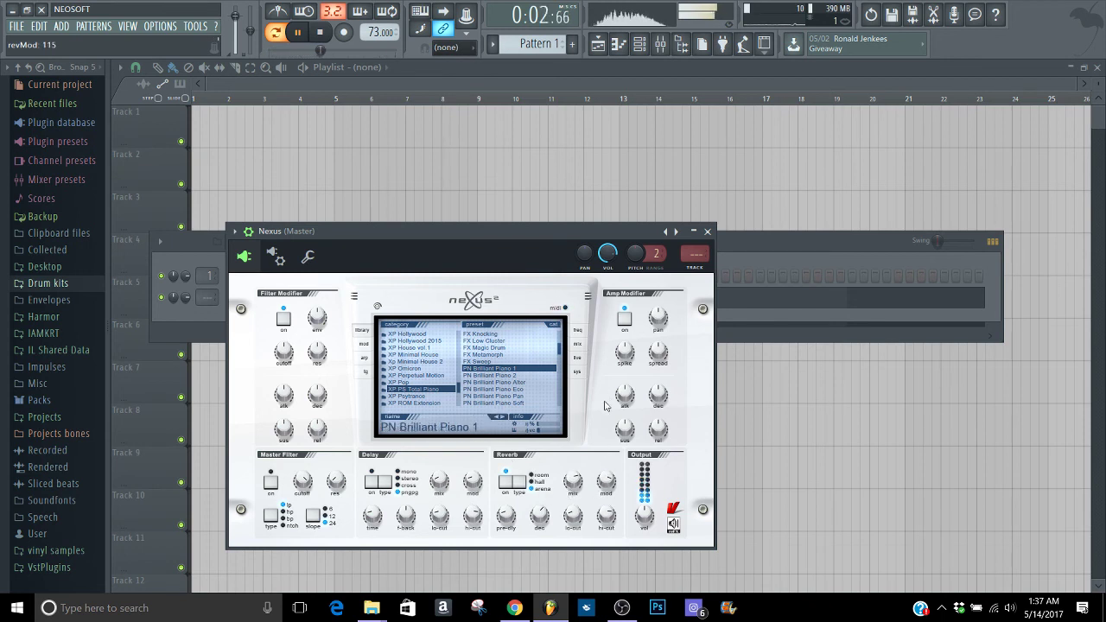
left_click_drag(607, 486, 607, 491)
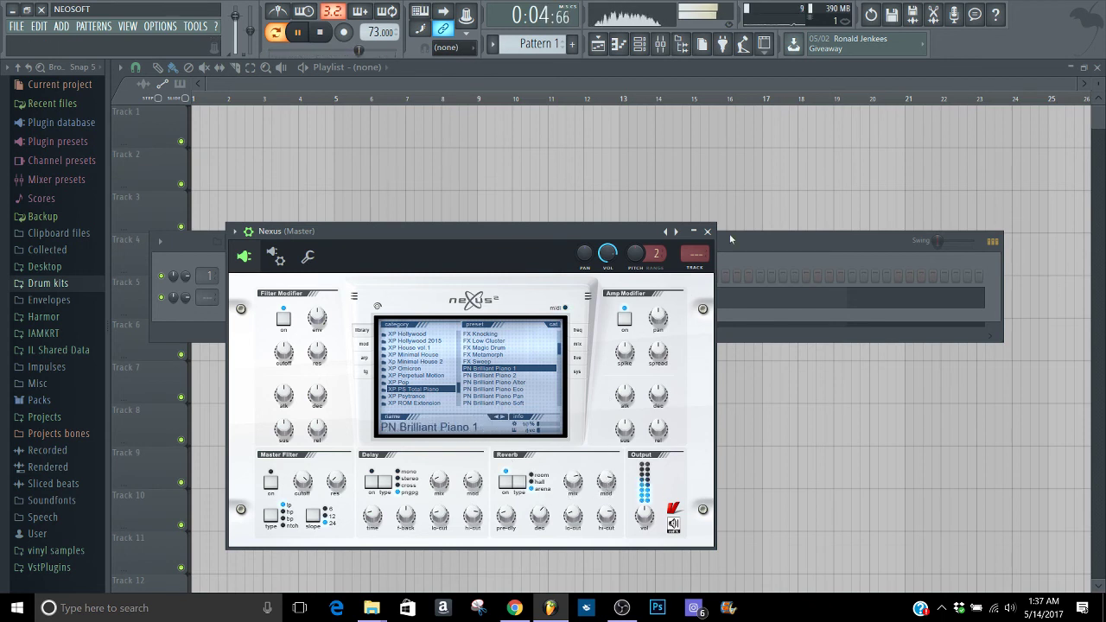
left_click(707, 232)
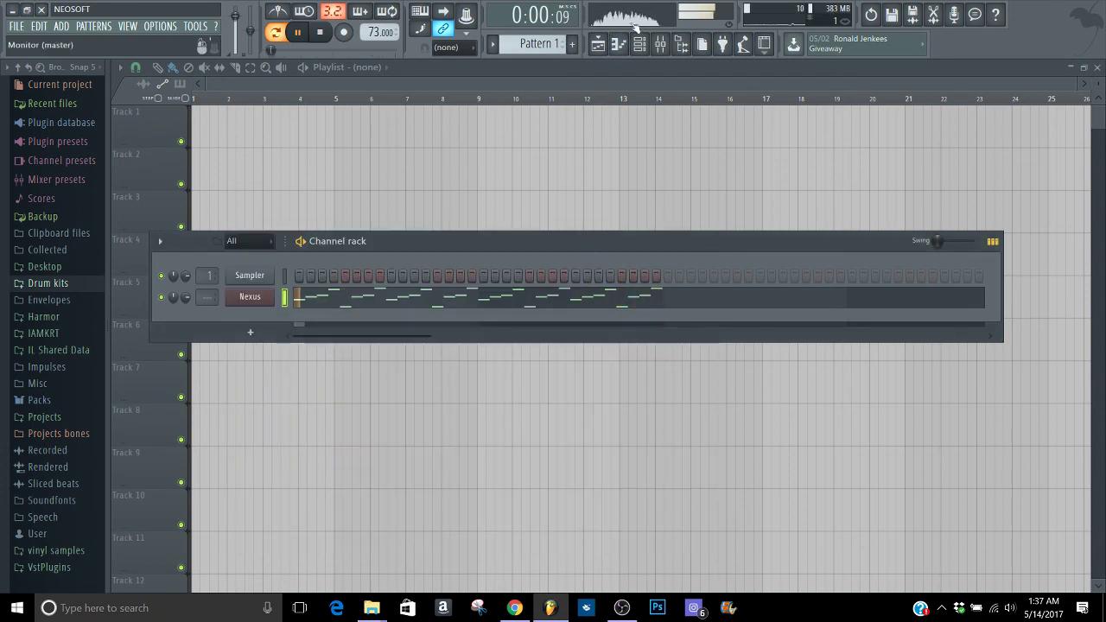
Load Fruity Soft Clipper into slot 10 of the Master mixer track, close its window and the mixer, and stop playback
left_click(660, 43)
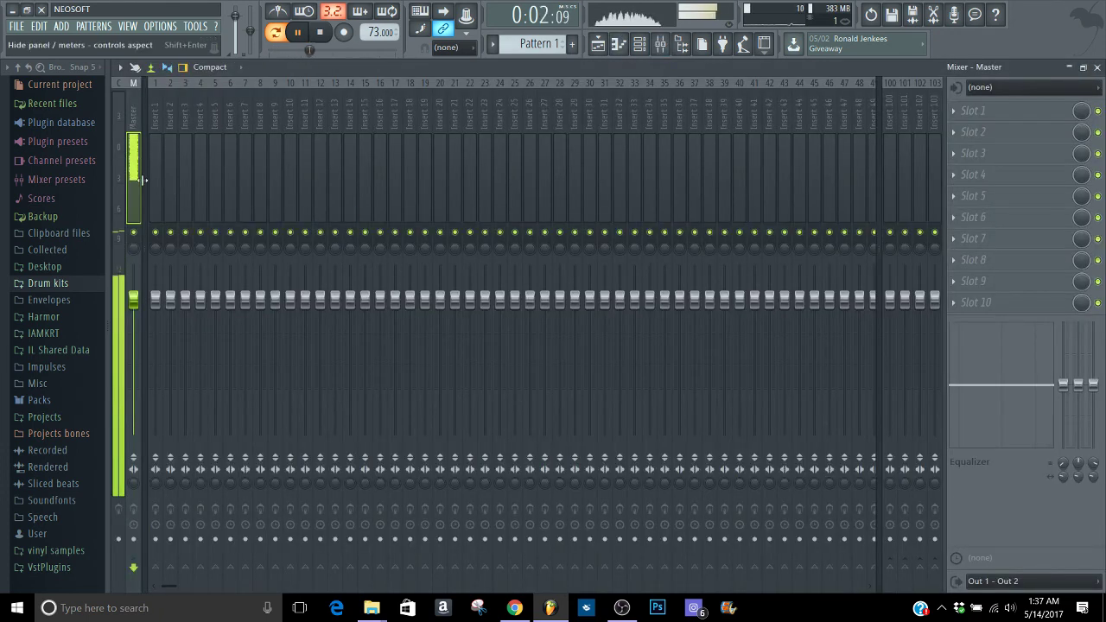
left_click(961, 306)
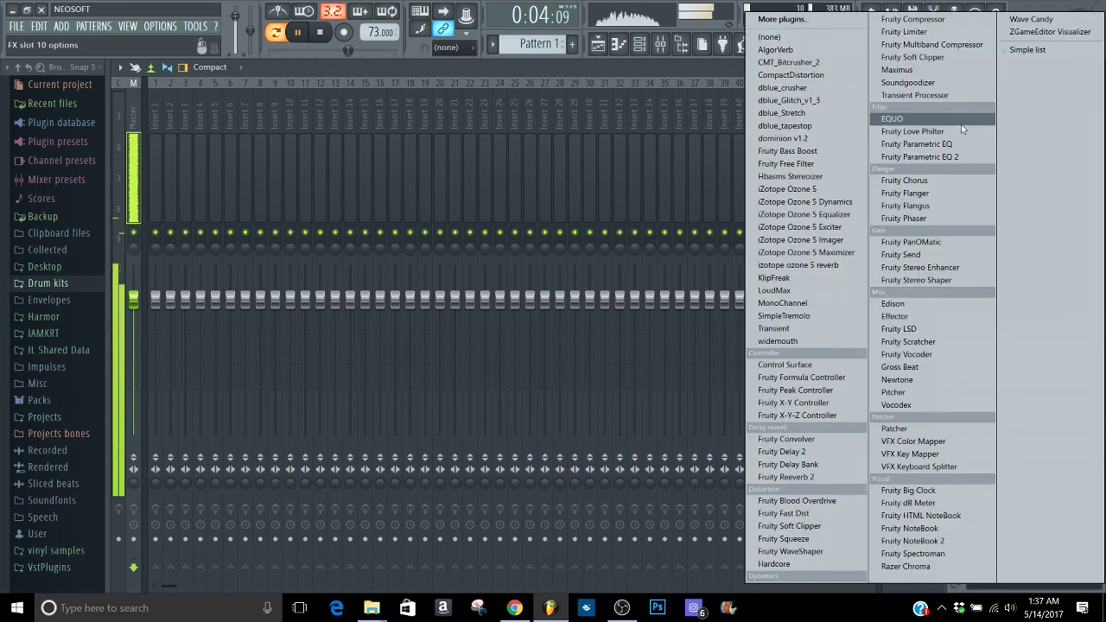
left_click(916, 59)
left_click(1096, 67)
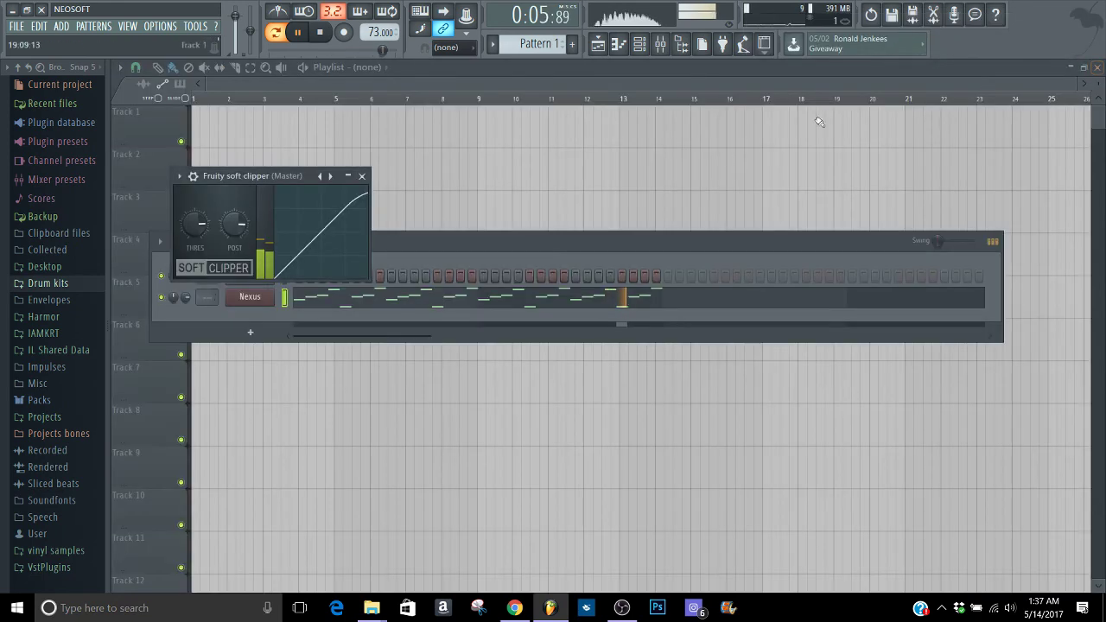
left_click(361, 175)
key("space")
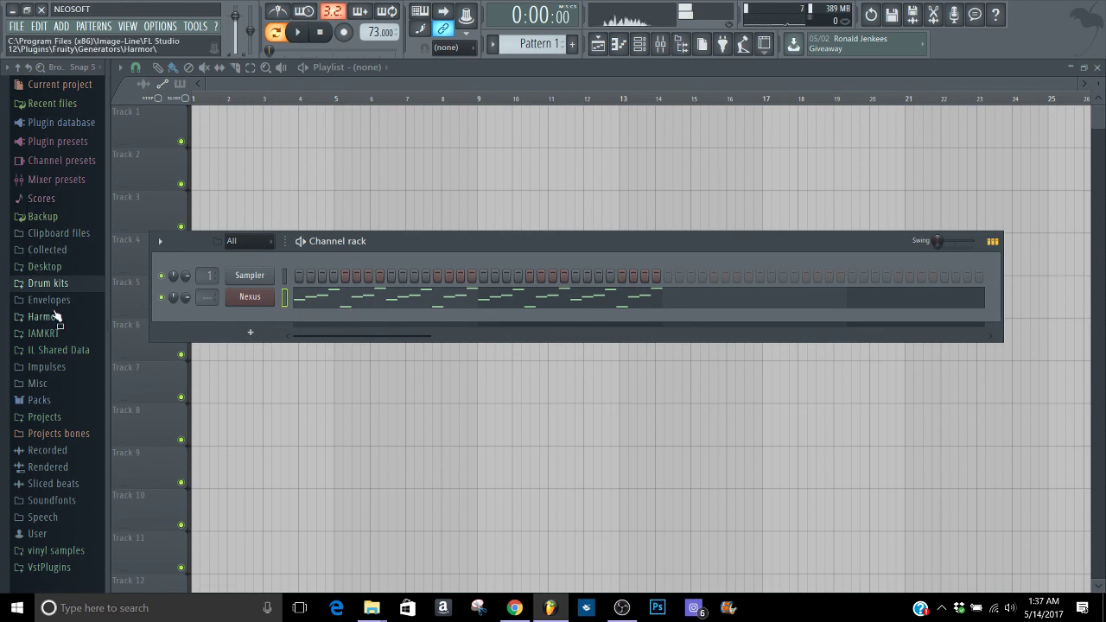
Open the ProducersGo To DrumKit (V) folder inside DRUM FACTORY in the Drum kits library
left_click(39, 334)
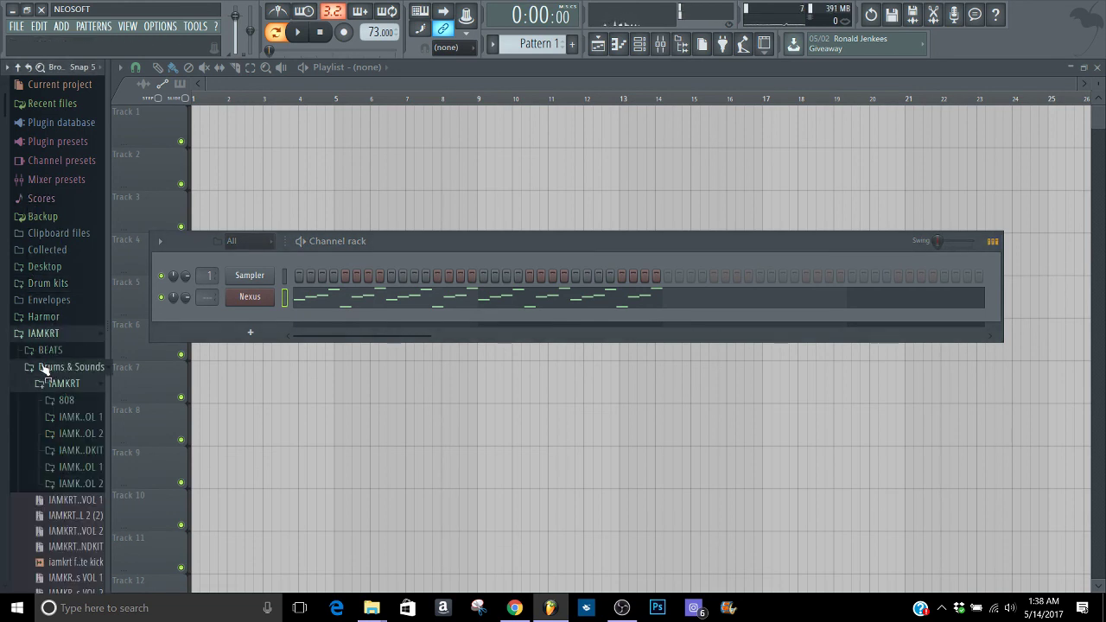
left_click(31, 367)
left_click(52, 283)
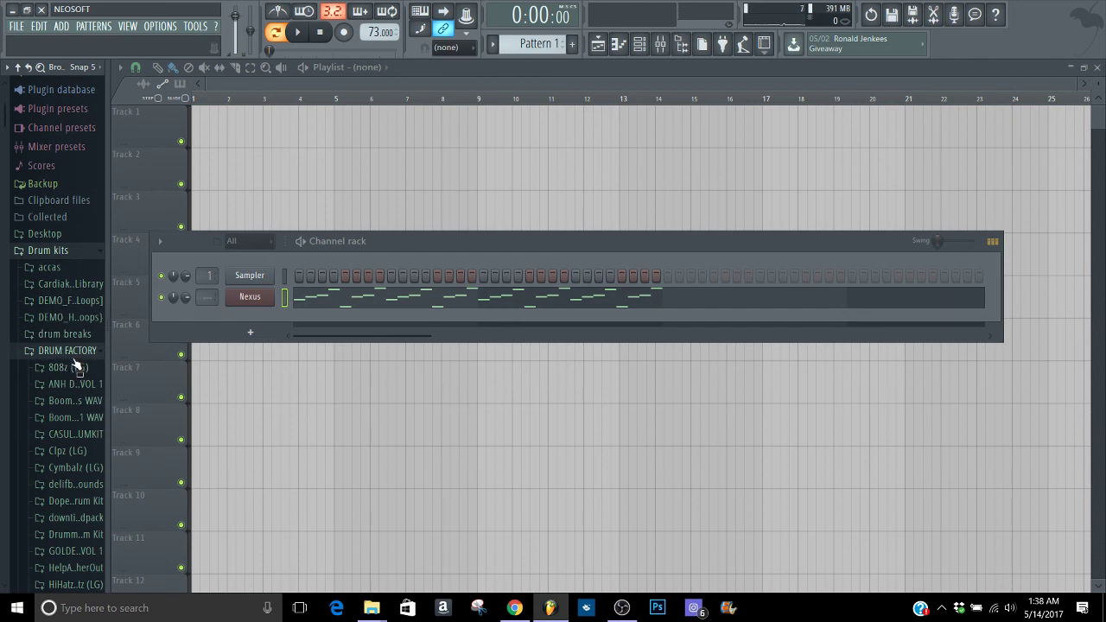
scroll(52, 259, "down", 10)
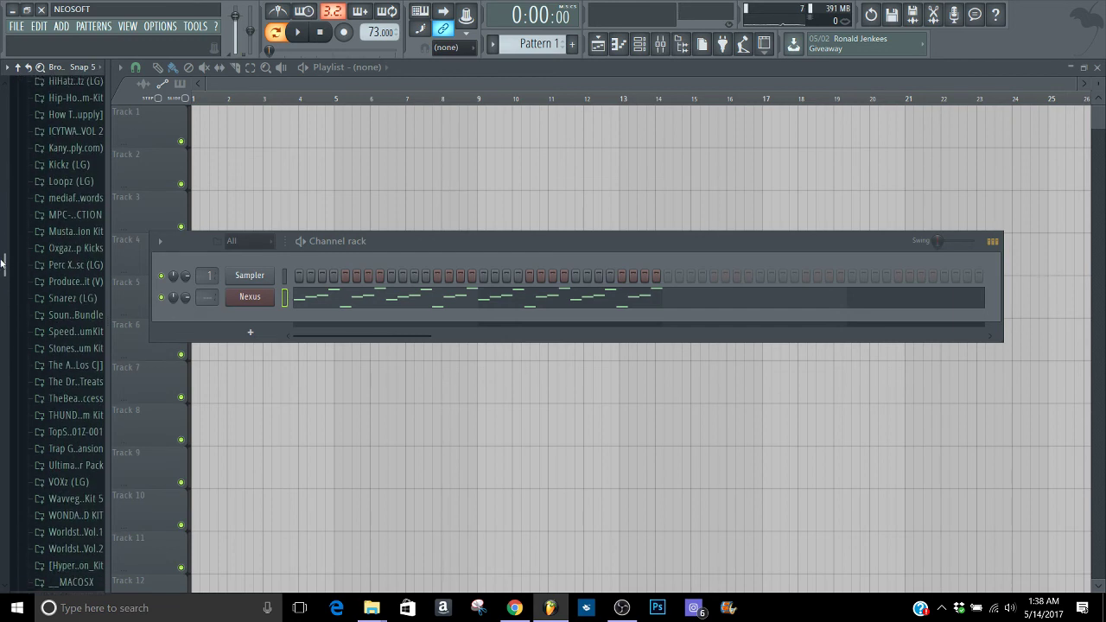
left_click(56, 261)
left_click(47, 276)
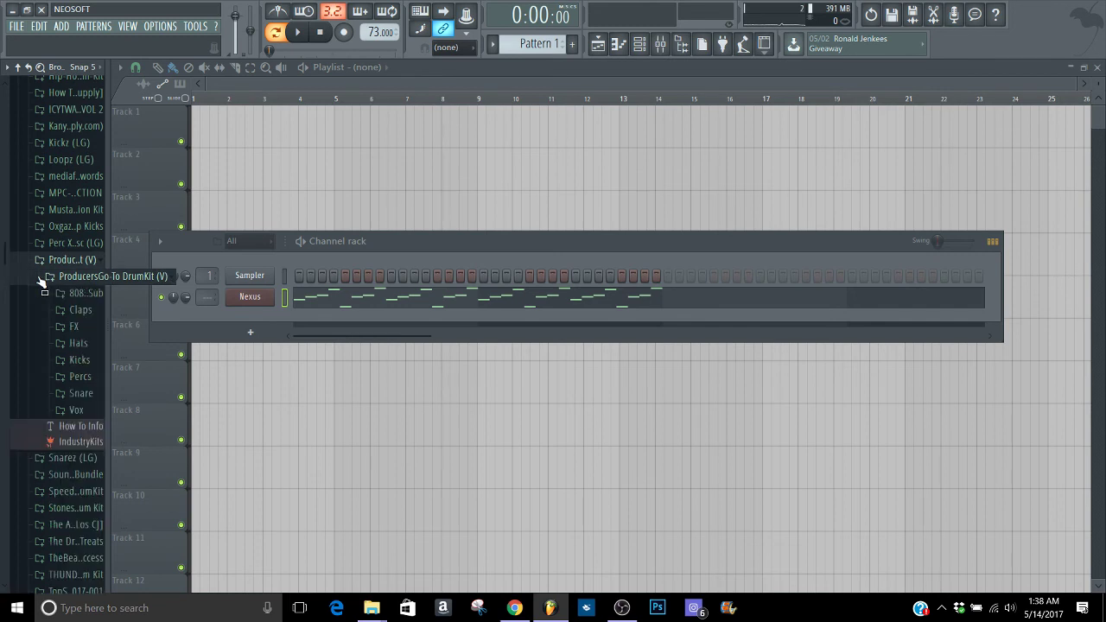
Audition the kit's snare samples, working upward through the Snare folder from Snare (MeanAF)
left_click(81, 393)
left_click(69, 406)
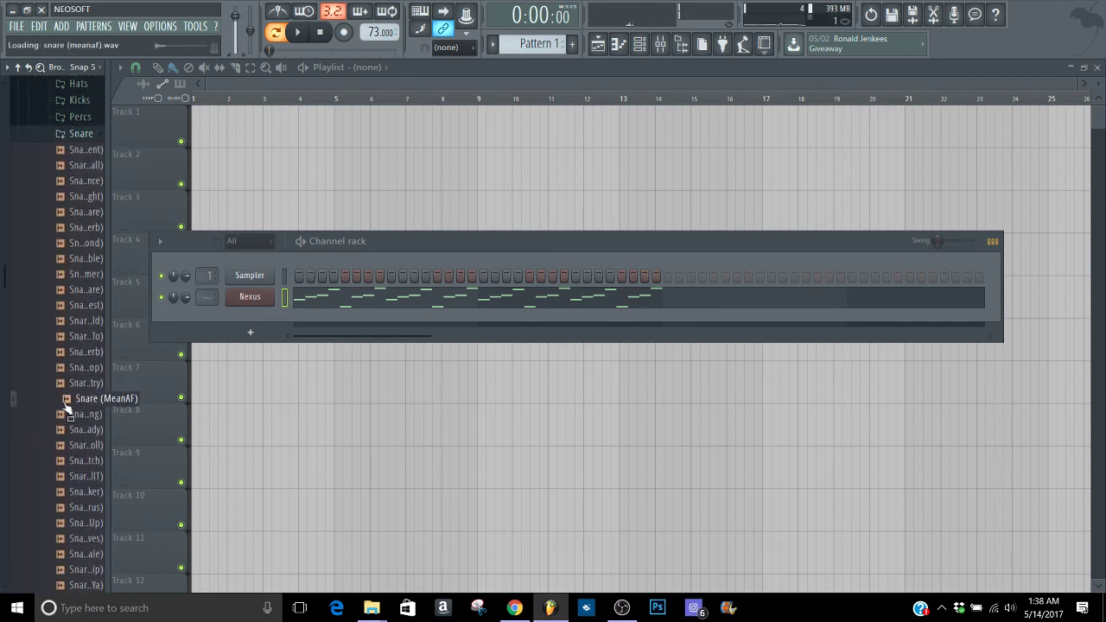
key("Up")
key("Up")
key("Up")
key("Up")
key("Up")
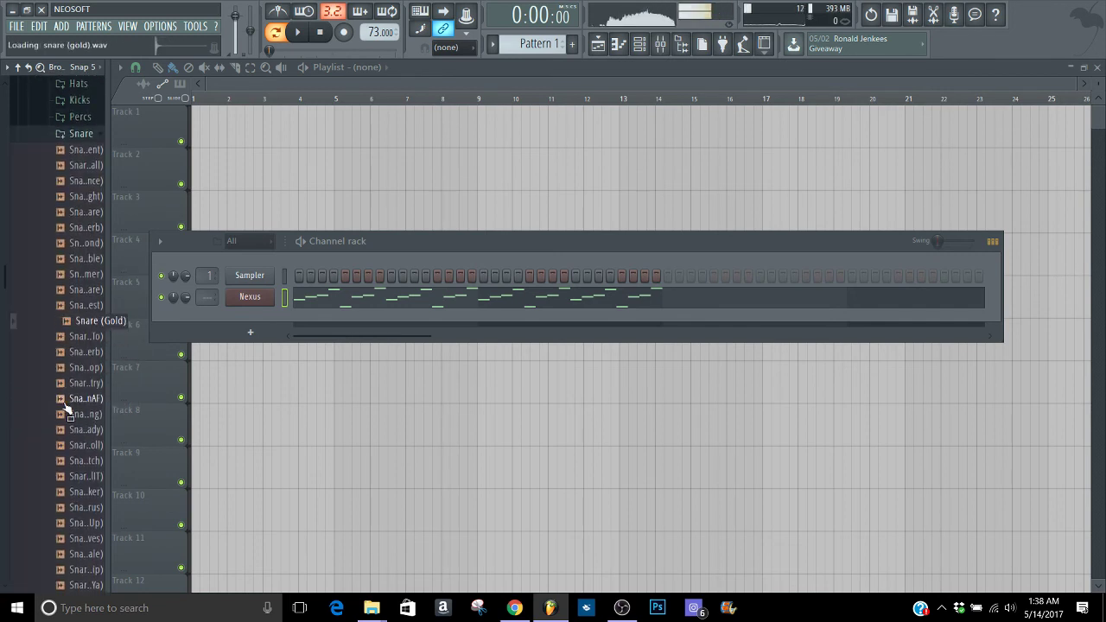
key("Up")
key("Up")
key("Up")
key("Up")
key("Up")
key("Up")
key("Up")
Play the melody and audition the snares near the start of the folder against it, including Snare (Bounce), and stop playback
key("space")
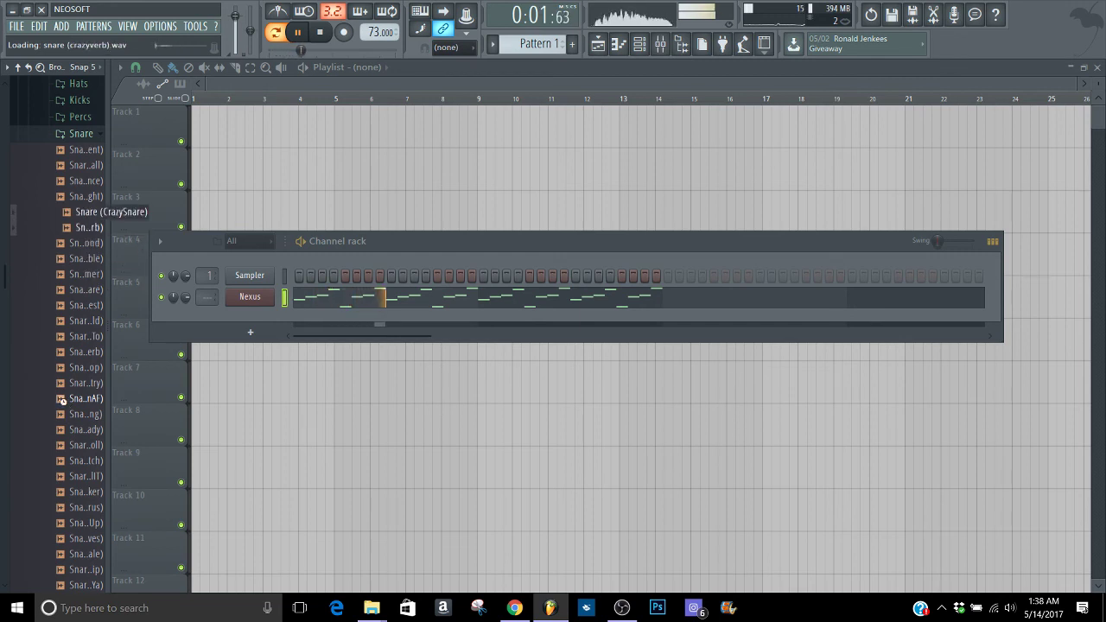
key("Up")
key("Up")
key("Down")
key("Down")
key("Up")
key("Up")
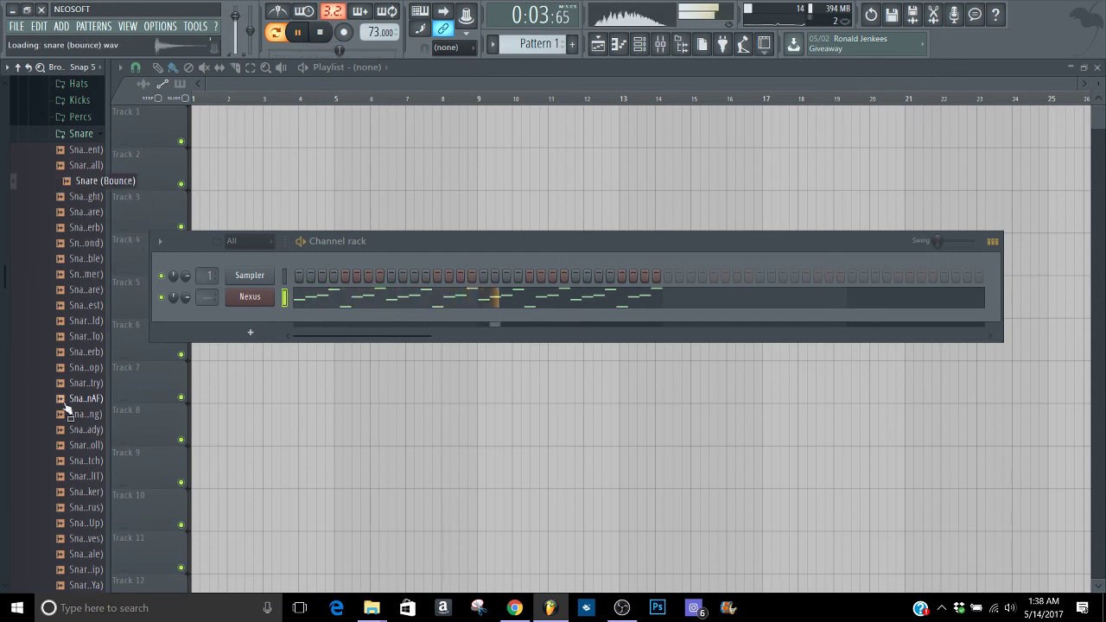
key("Up")
key("Up")
key("space")
key("Up")
Collapse the Snare folder, open the Kicks folder and audition its samples down to Kick (Hard)
key("Left")
key("Up")
key("Up")
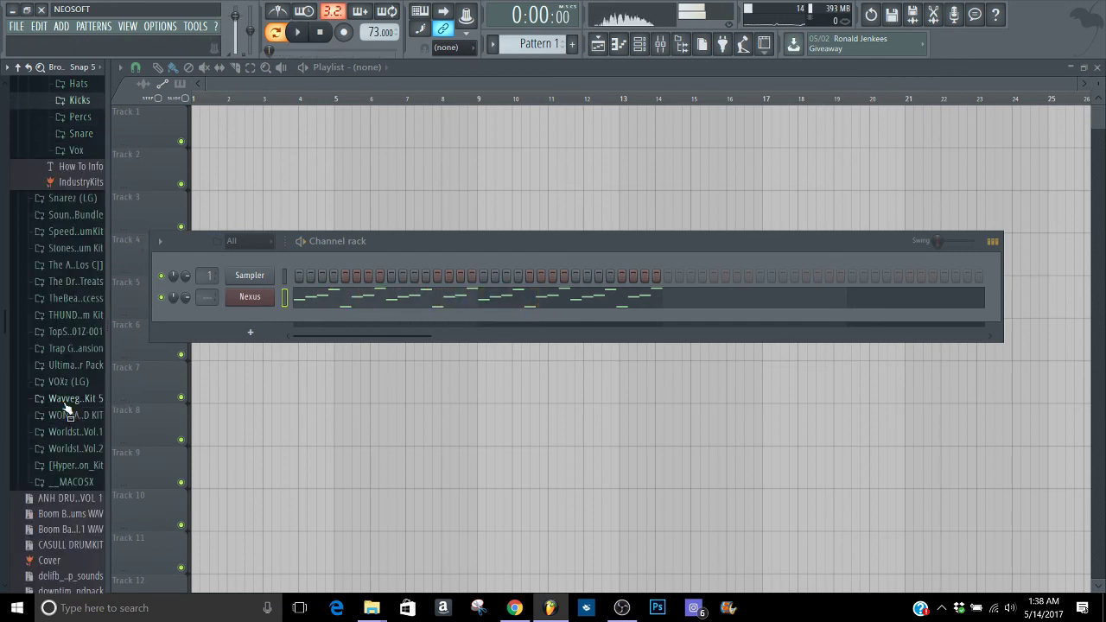
key("Right")
key("Down")
key("Down")
key("Down")
key("Down")
key("Down")
key("Down")
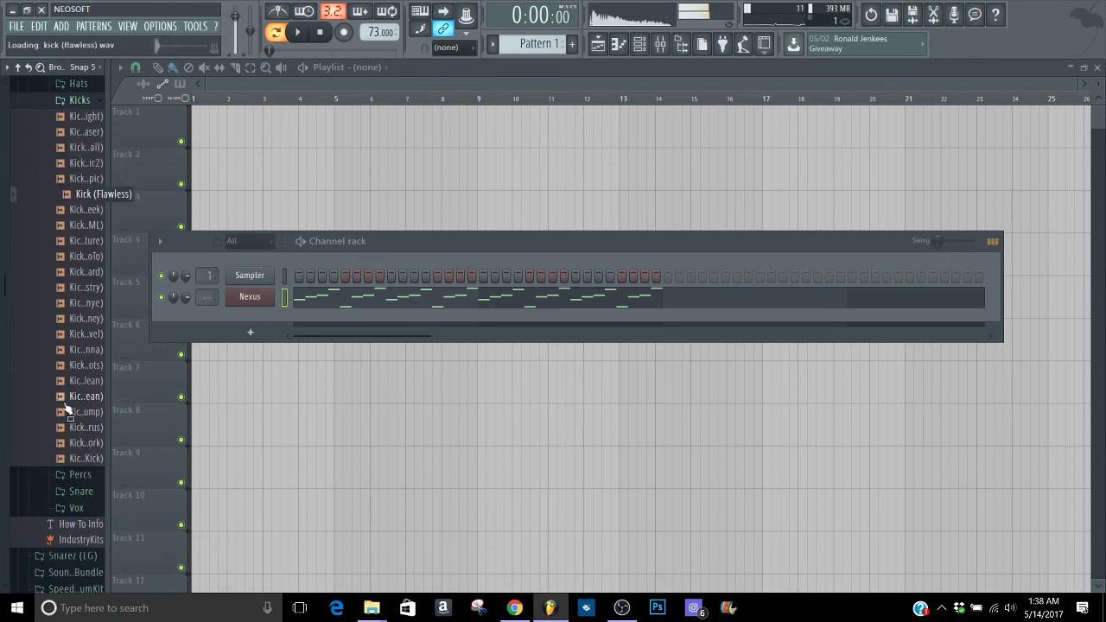
key("Down")
key("Down")
key("Down")
key("Down")
key("Down")
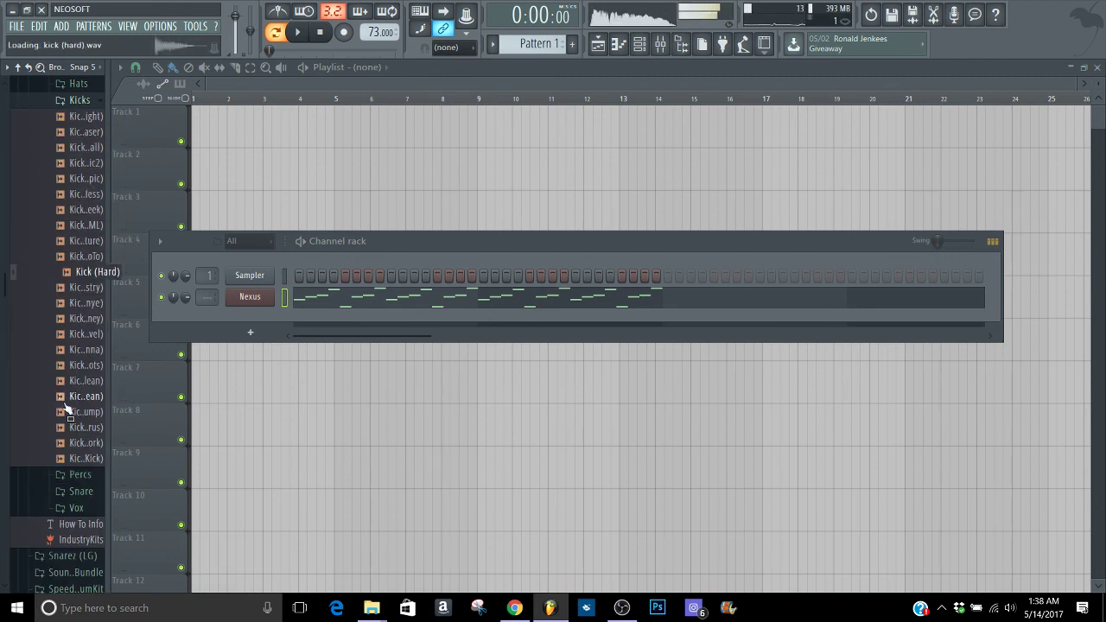
Compare the kicks around Kick (Hard), add Kick (Industry) as a new channel below Nexus, and place a hit on its first step
key("Up")
key("Down")
key("Down")
key("Down")
key("Up")
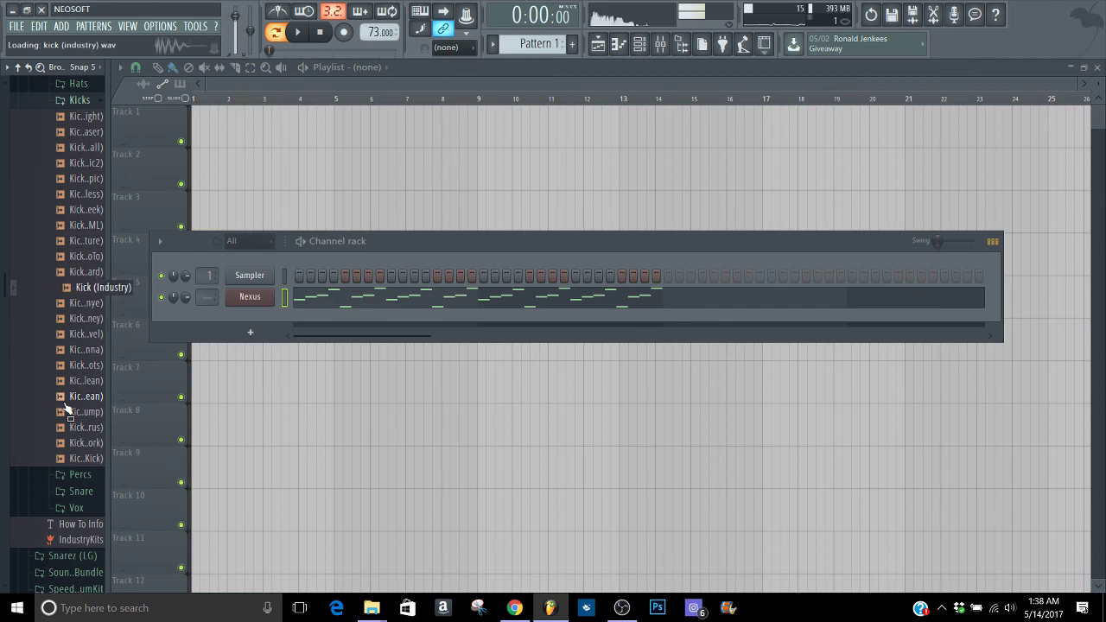
left_click(65, 399)
left_click_drag(86, 287, 246, 320)
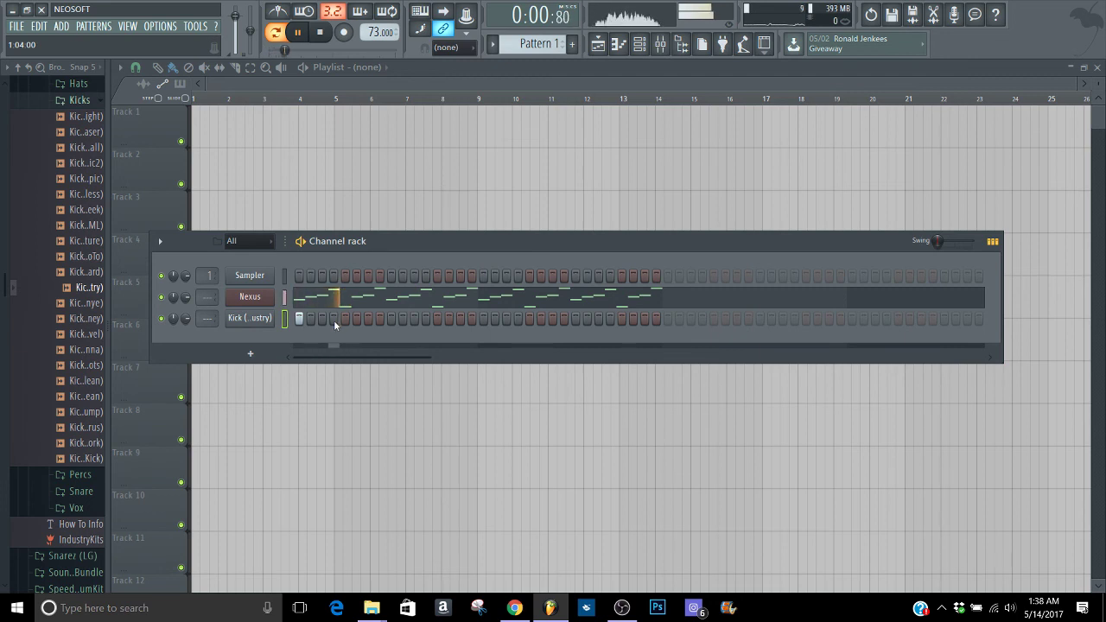
Place kick hits on steps 4 and 8 while the pattern loops, clearing the trial hit on step 7
left_click(333, 319)
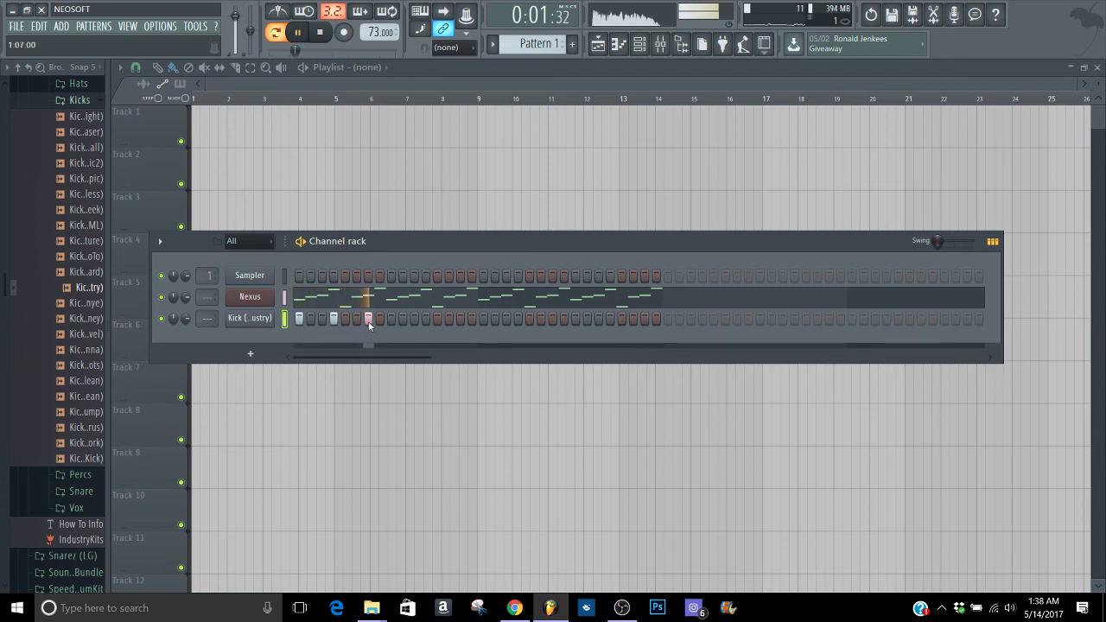
key("space")
right_click(366, 320)
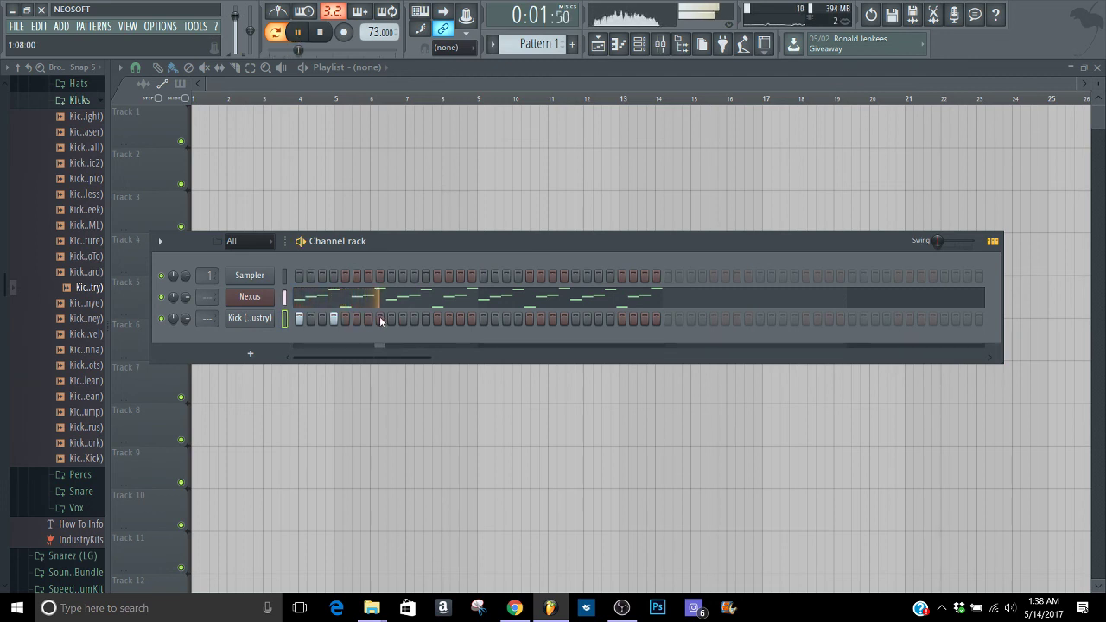
key("space")
key("space")
left_click(379, 319)
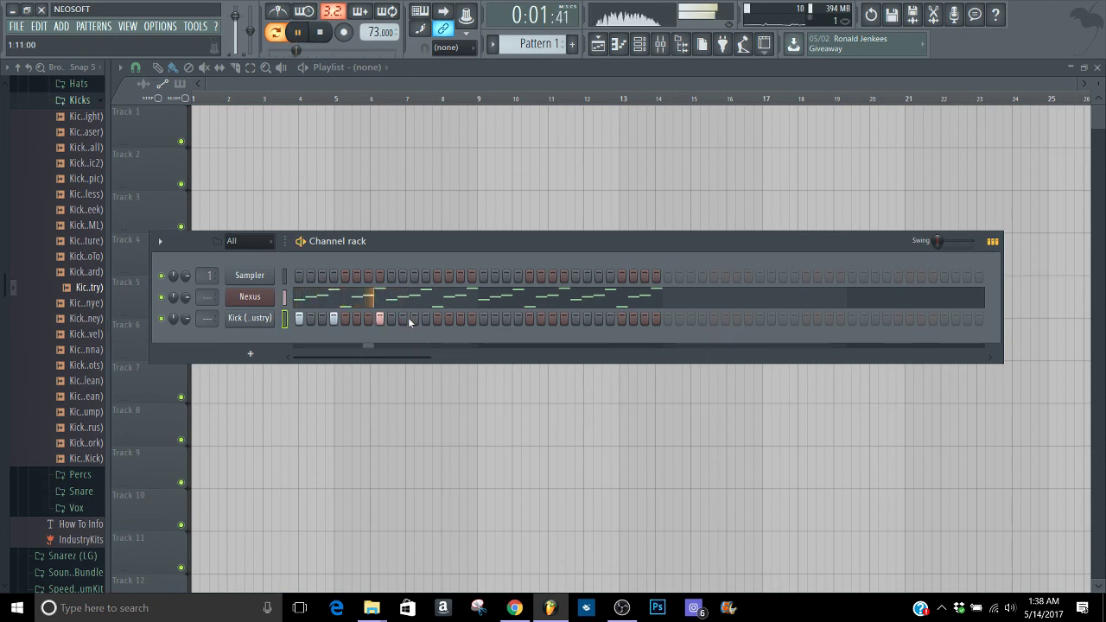
Extend the kick pattern with hits on steps 11, 17, 20, 23, 27 and 32, and move the step 8 hit to step 7
left_click(483, 319)
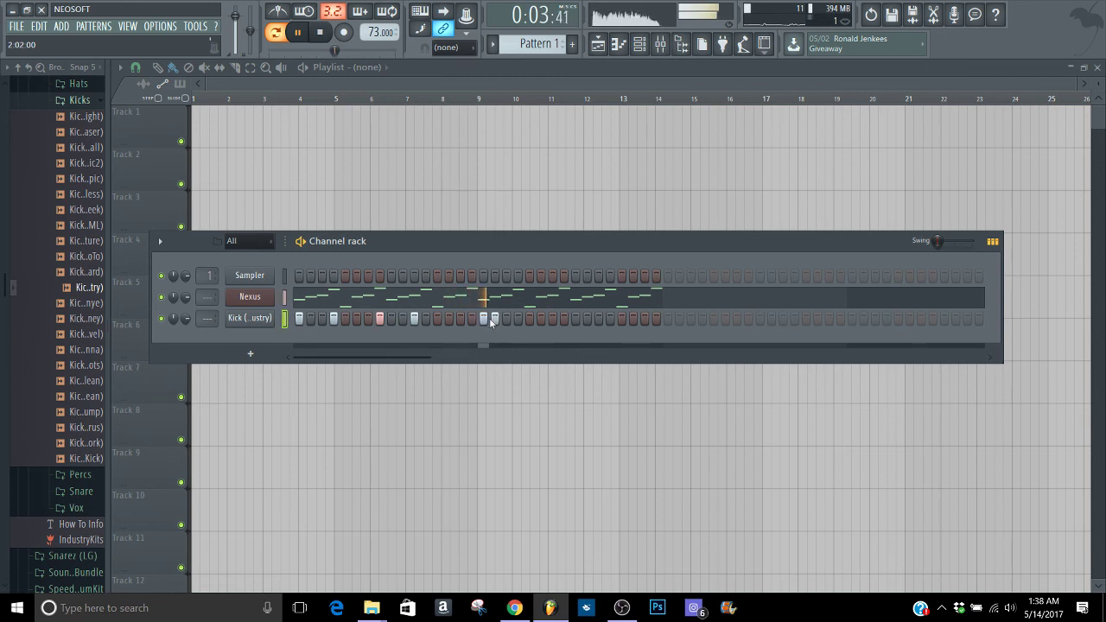
left_click(495, 319)
left_click(518, 319)
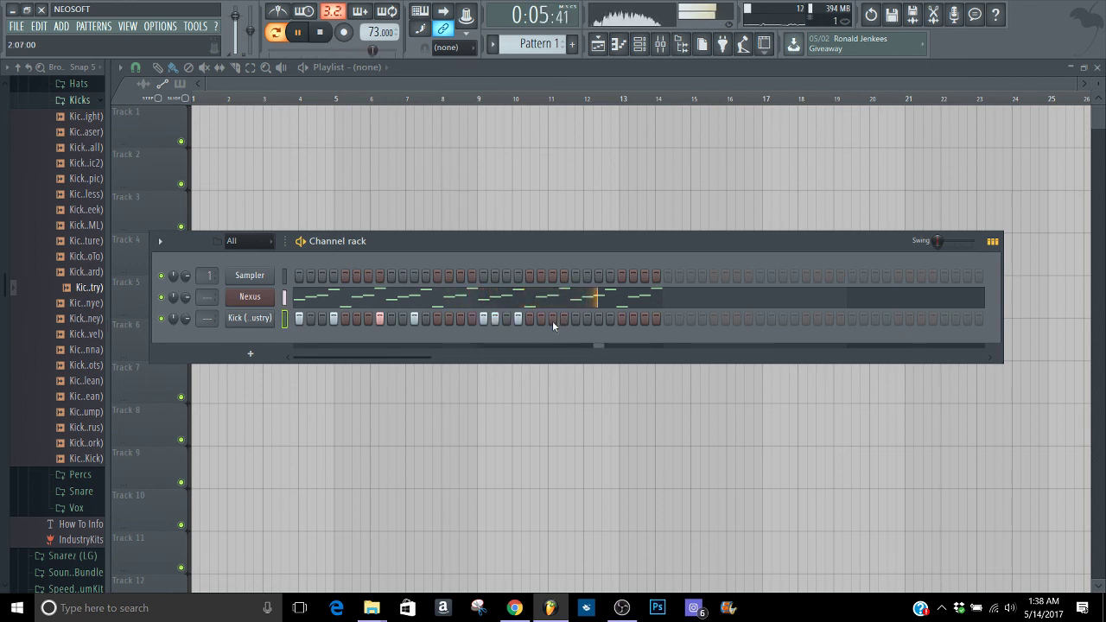
left_click(553, 318)
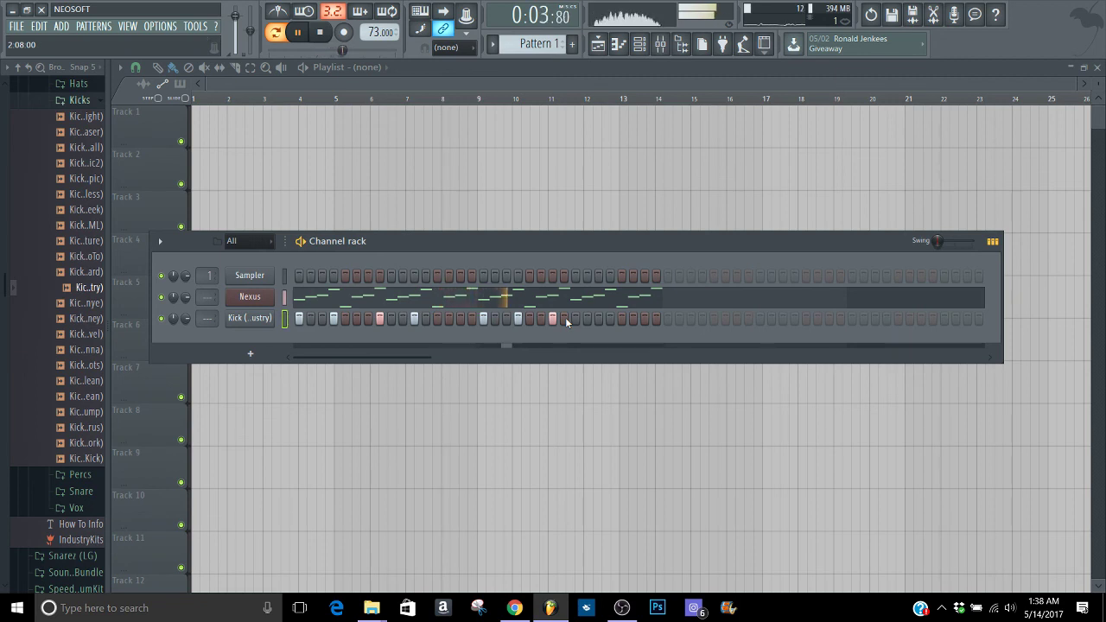
left_click(598, 319)
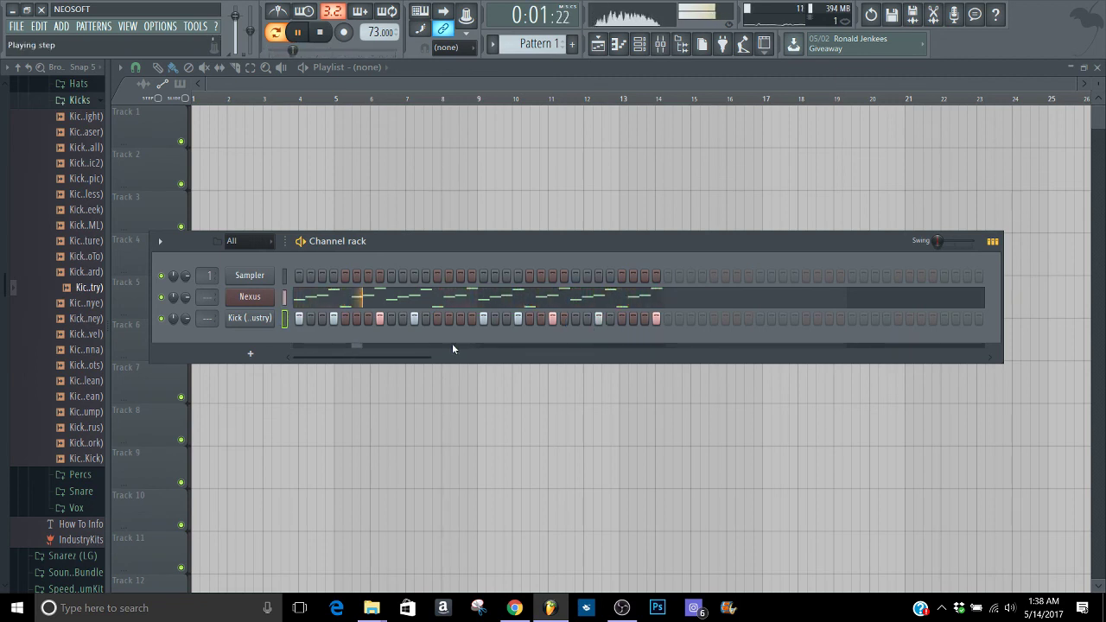
left_click(370, 319)
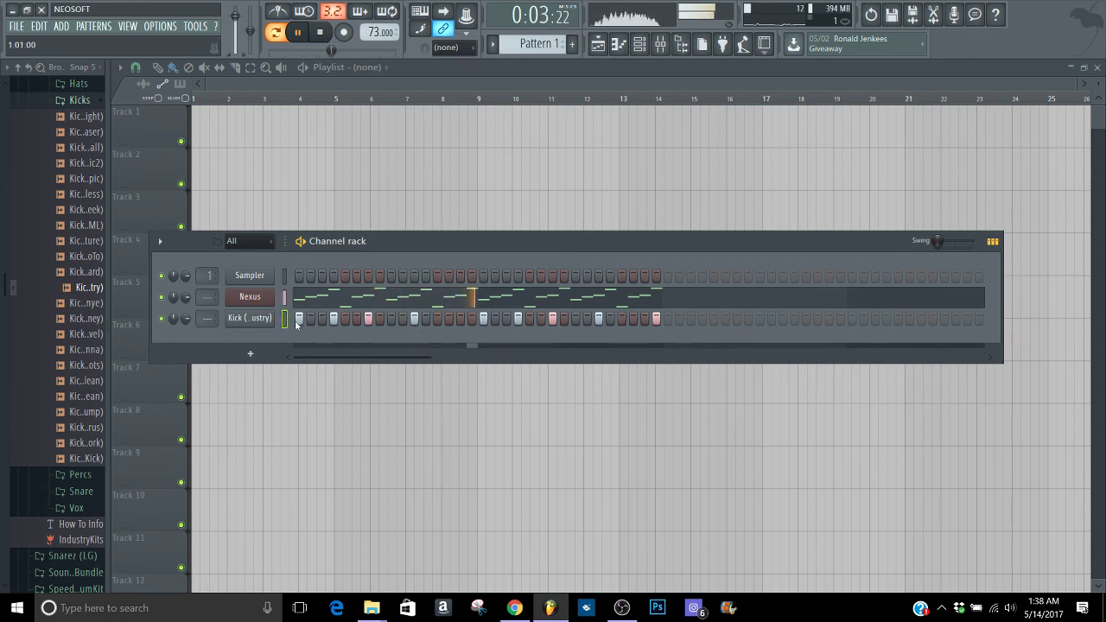
Raise the Kick (Industry) channel's volume level adjustment to 200% in its miscellaneous settings and close the channel window
left_click(259, 318)
left_click(326, 276)
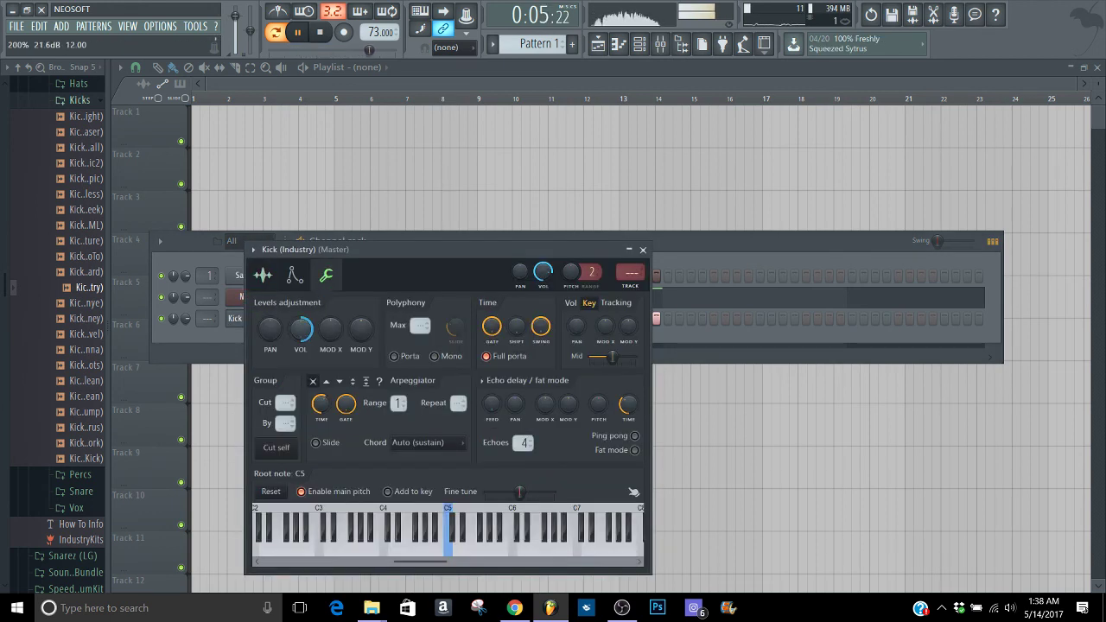
left_click(642, 250)
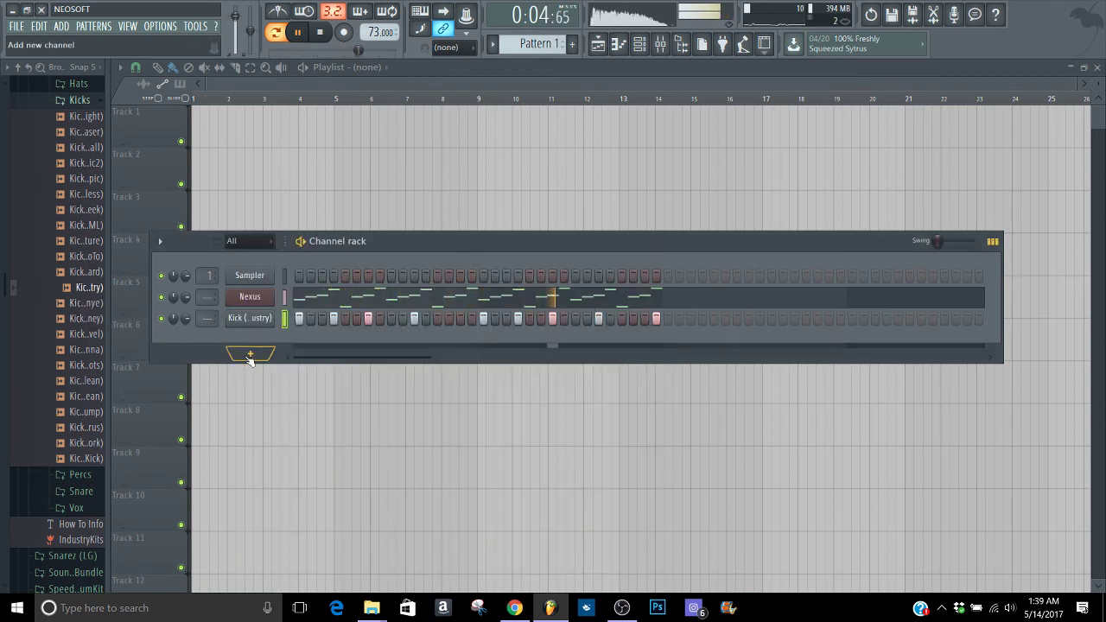
Stop playback and audition the remaining kick samples from Kick (Kanye) down to Kicks (100BestKick)
left_click(87, 303)
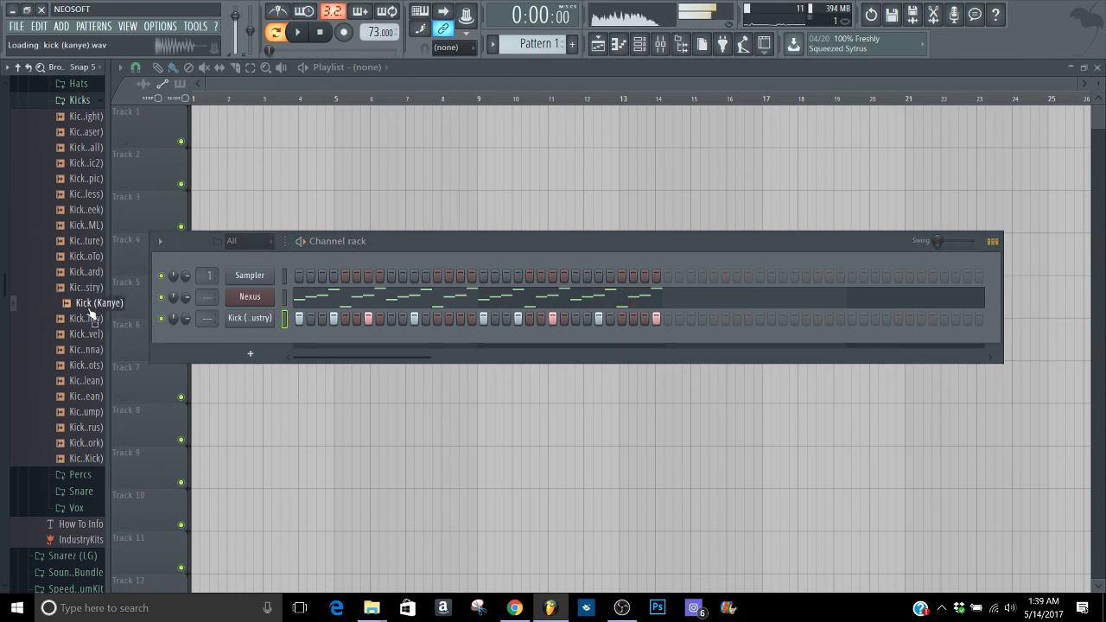
key("Down")
key("Down")
key("Down")
key("Down")
key("Down")
key("Down")
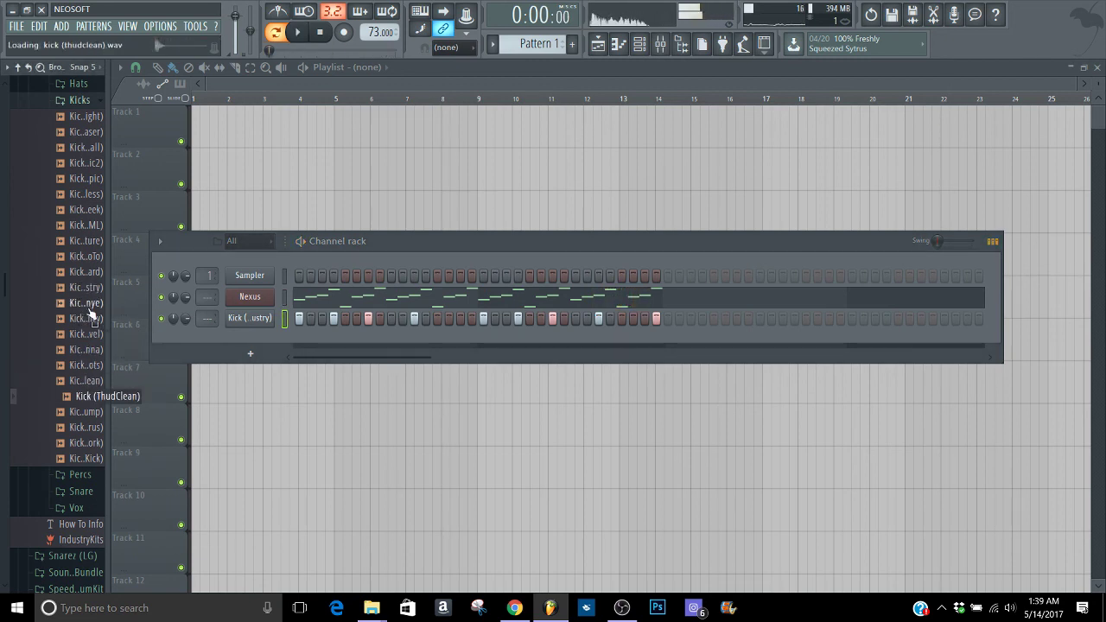
key("Down")
key("Down")
key("Down")
key("Down")
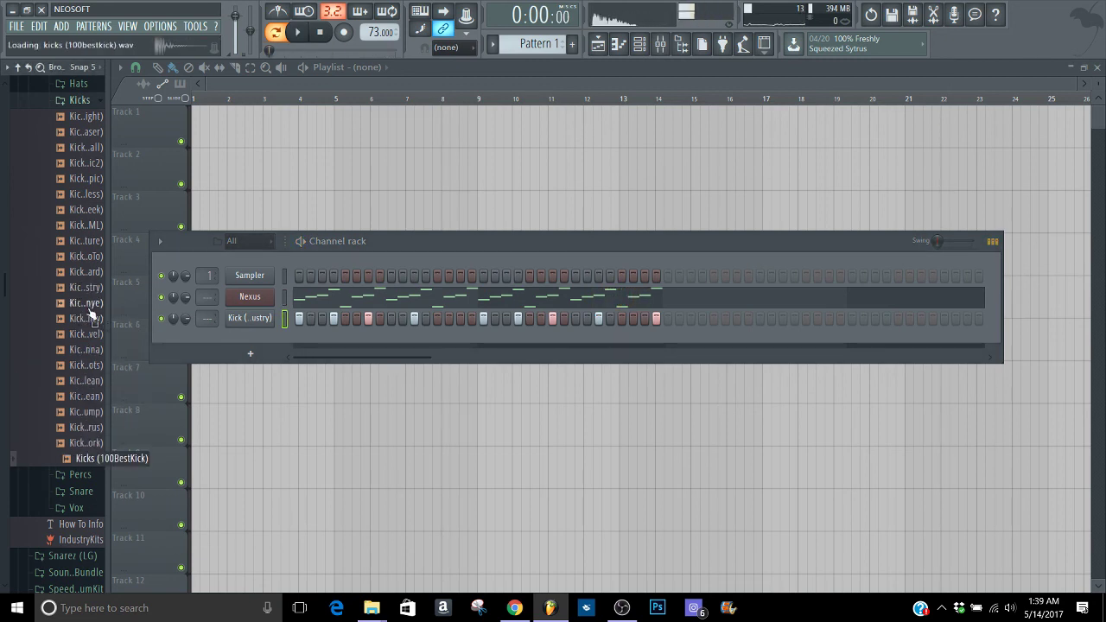
Collapse the Kicks folder, open the Snare folder and audition its samples down to Snare (Double)
key("Down")
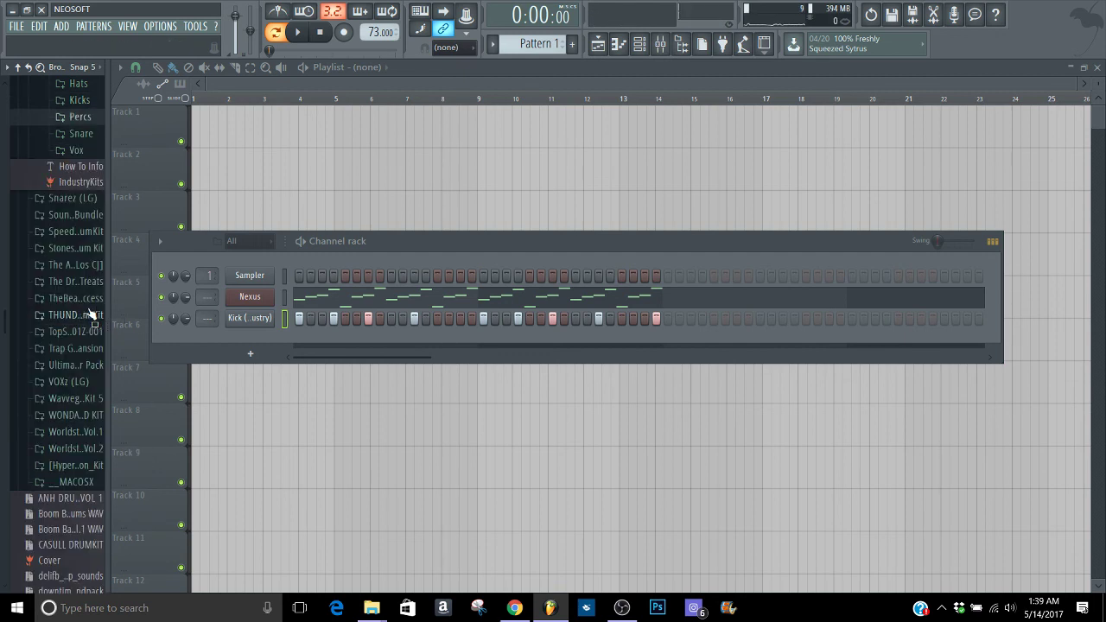
key("Down")
key("Down")
key("Down")
key("Down")
key("Down")
key("Down")
key("Down")
key("Down")
key("Down")
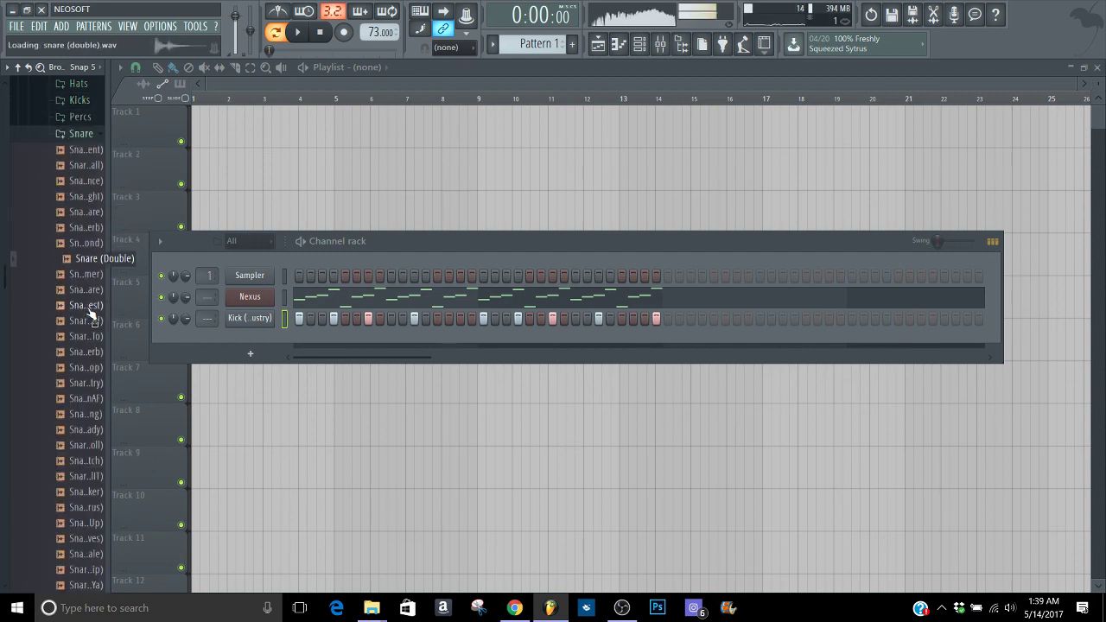
Audition the snares from Snare (FilterSnare) to Snare (GoTo), and play the pattern while moving on to Snare (HighVerb)
key("Down")
key("Down")
key("Down")
key("Down")
key("Down")
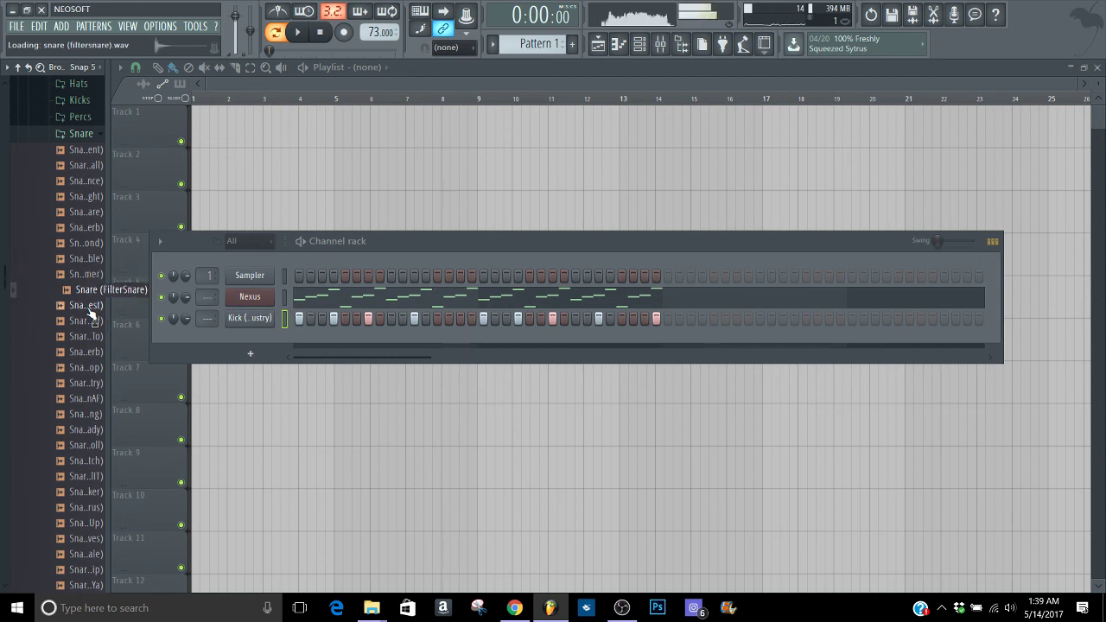
key("Up")
key("Up")
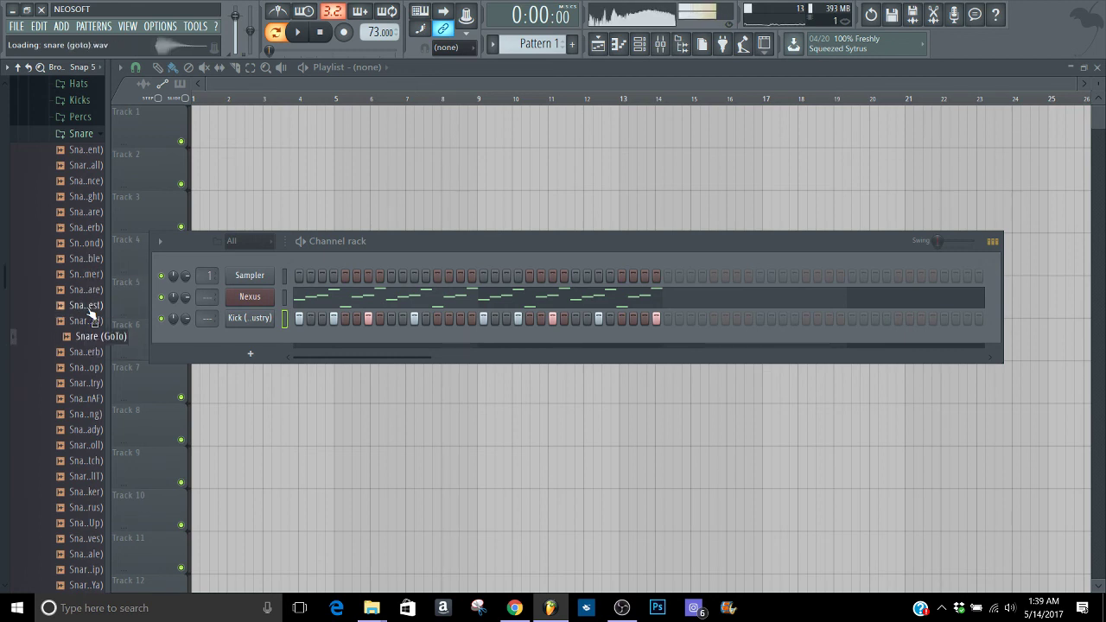
key("space")
key("Down")
key("Down")
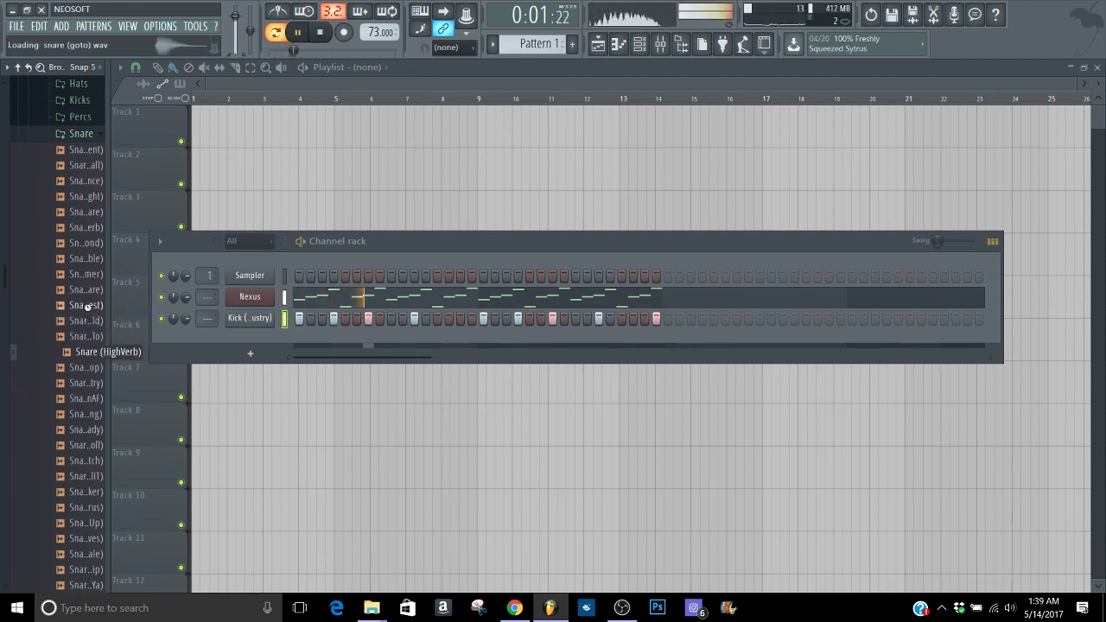
Collapse the Snare folder and its kit, stop playback, and browse the drum kits down to The Drum Broker 9th Wonder Treats
key("Left")
key("Left")
key("Left")
key("Left")
key("Down")
key("Down")
key("Down")
key("Down")
key("space")
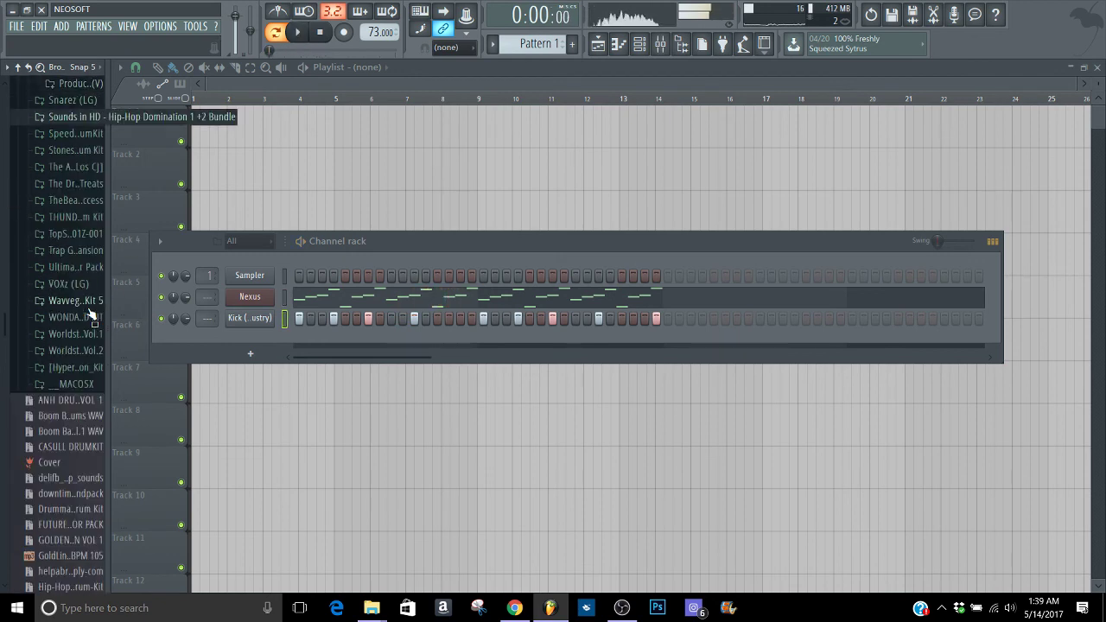
key("Down")
key("Down")
key("Down")
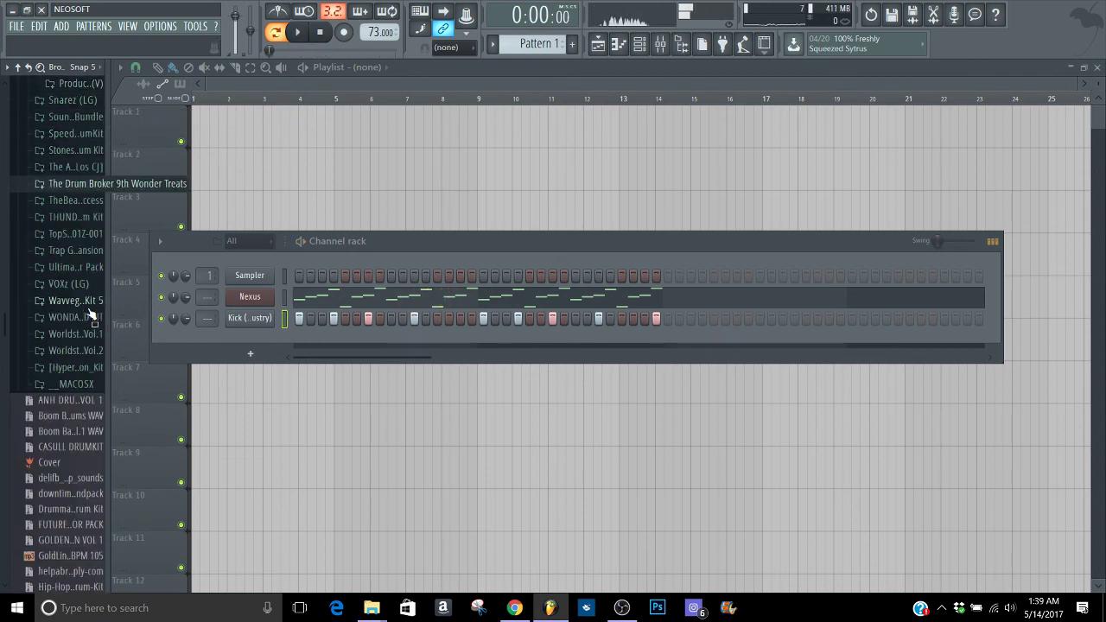
Open the TheBea..ccess kit, audition its TBP samples around TBP - (808) SUBway, and collapse the kit
key("Right")
key("Right")
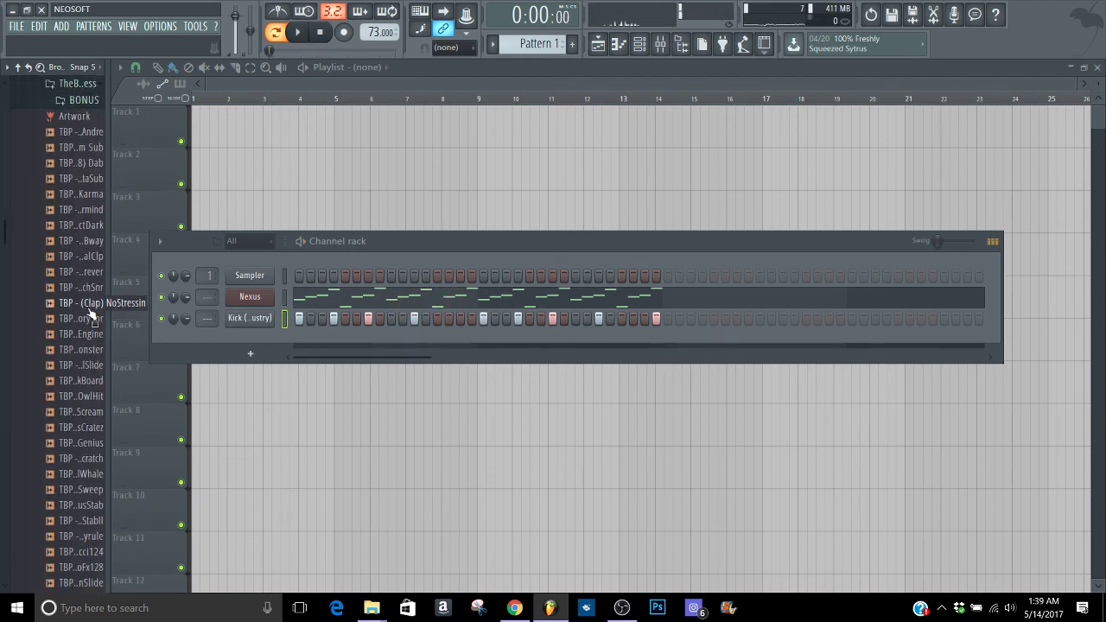
key("Down")
key("Down")
key("Down")
key("Down")
key("Down")
key("Down")
key("Down")
key("Down")
key("Down")
key("Down")
key("Down")
key("Down")
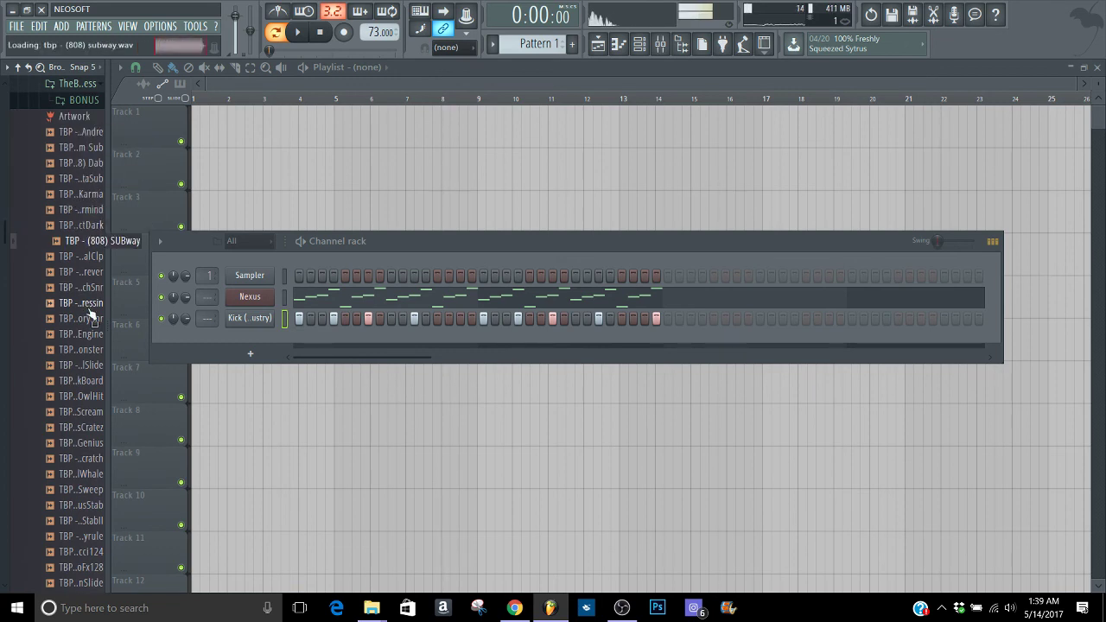
key("Down")
key("Left")
key("Left")
key("Left")
key("Left")
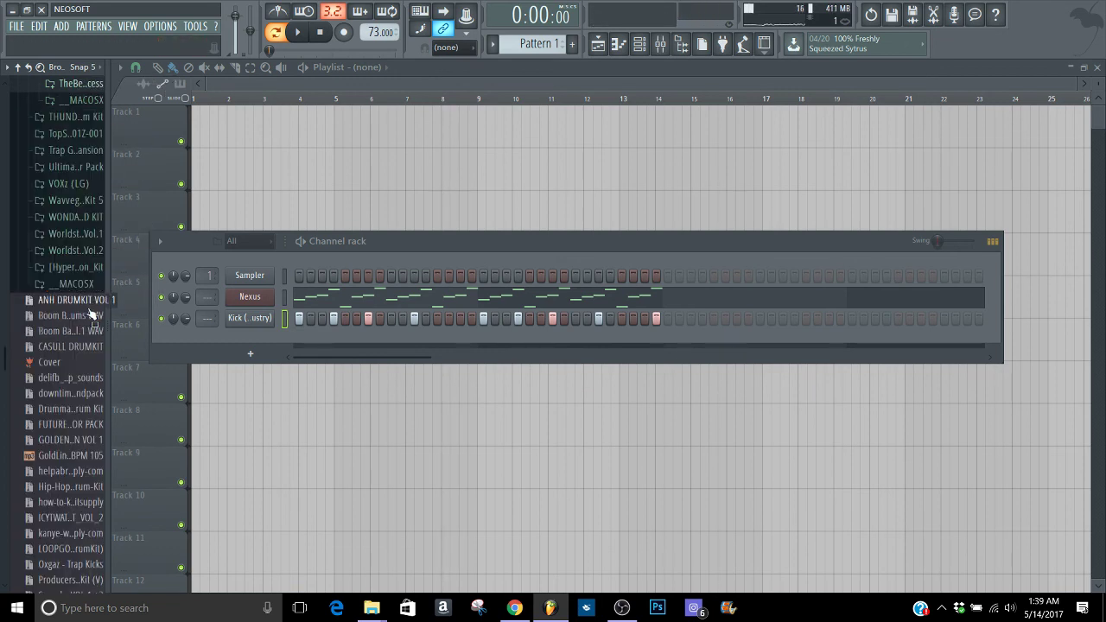
Browse past the THUNDAA Drum Kit to the TopSounds - Wondafal Time Kit folder
key("Down")
key("Down")
key("Down")
key("Up")
key("Up")
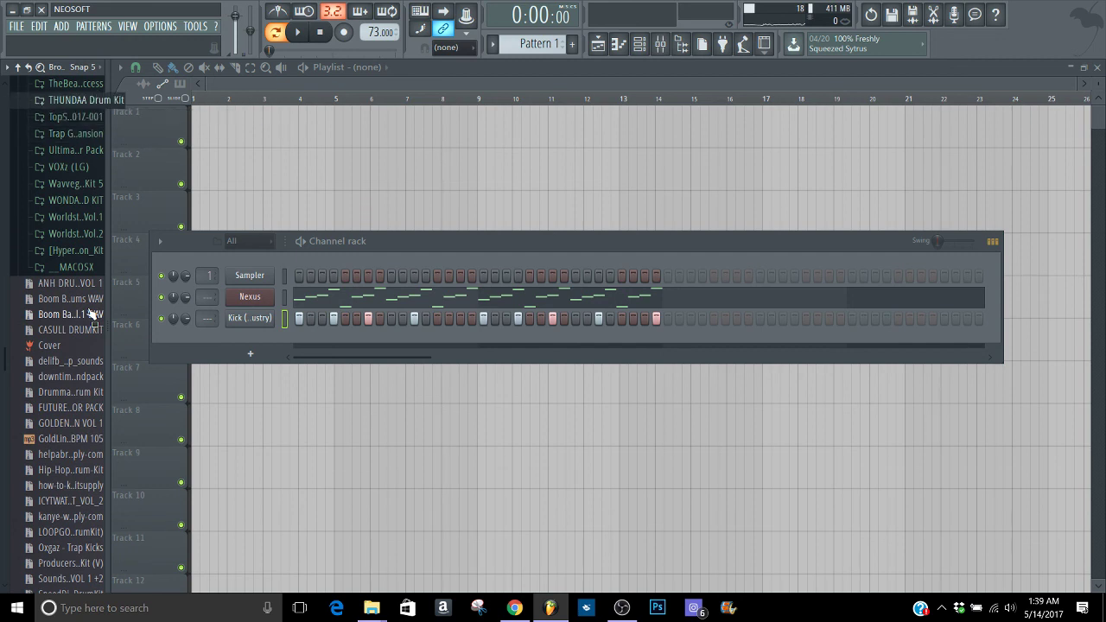
key("Right")
key("Left")
key("Down")
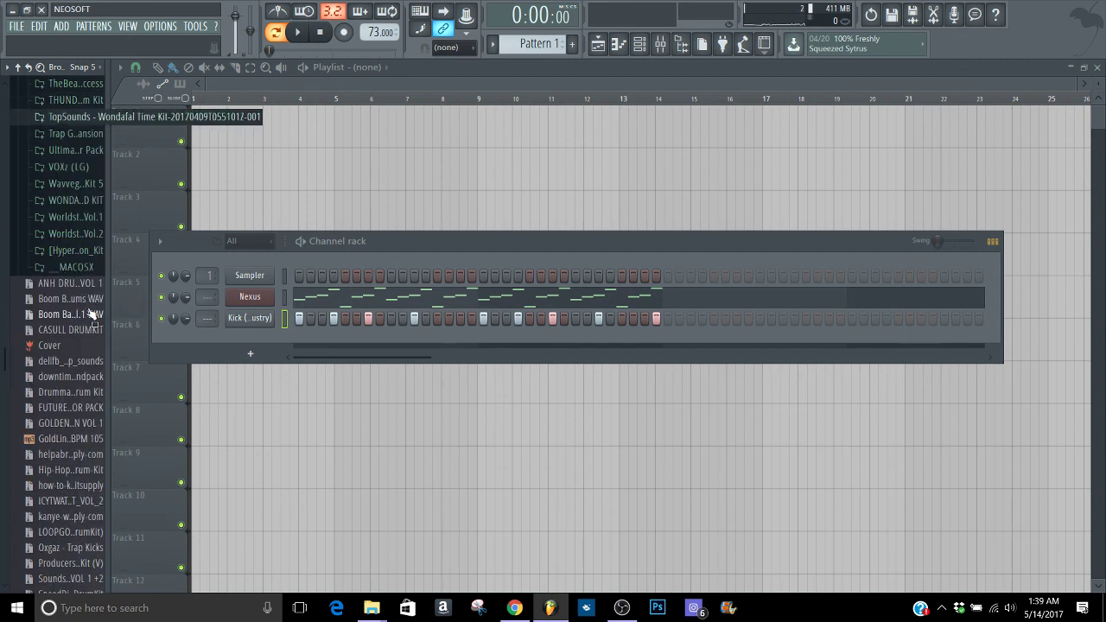
Expand the TopSounds - Wondafal Time Kit and open its snares and claps folder
key("Right")
key("Down")
key("Right")
key("Down")
key("Down")
key("Down")
key("Down")
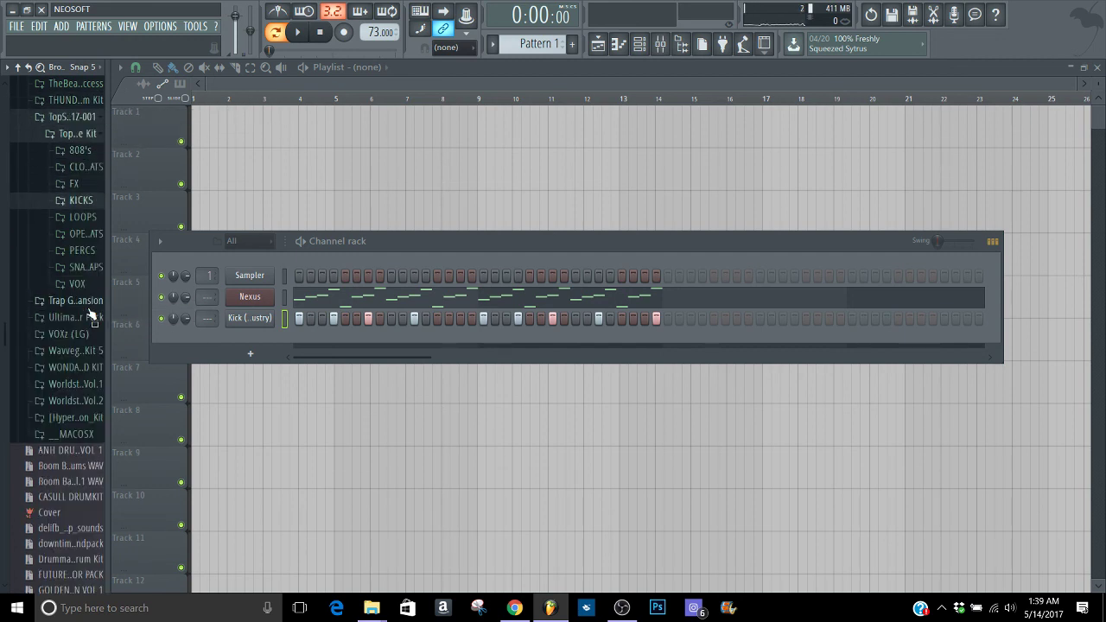
key("Down")
key("Down")
key("Down")
key("Down")
key("Right")
Audition the first claps in the folder, including Clap - Ethereal, down to Clap - Powertools
key("Down")
key("Down")
key("Down")
key("Down")
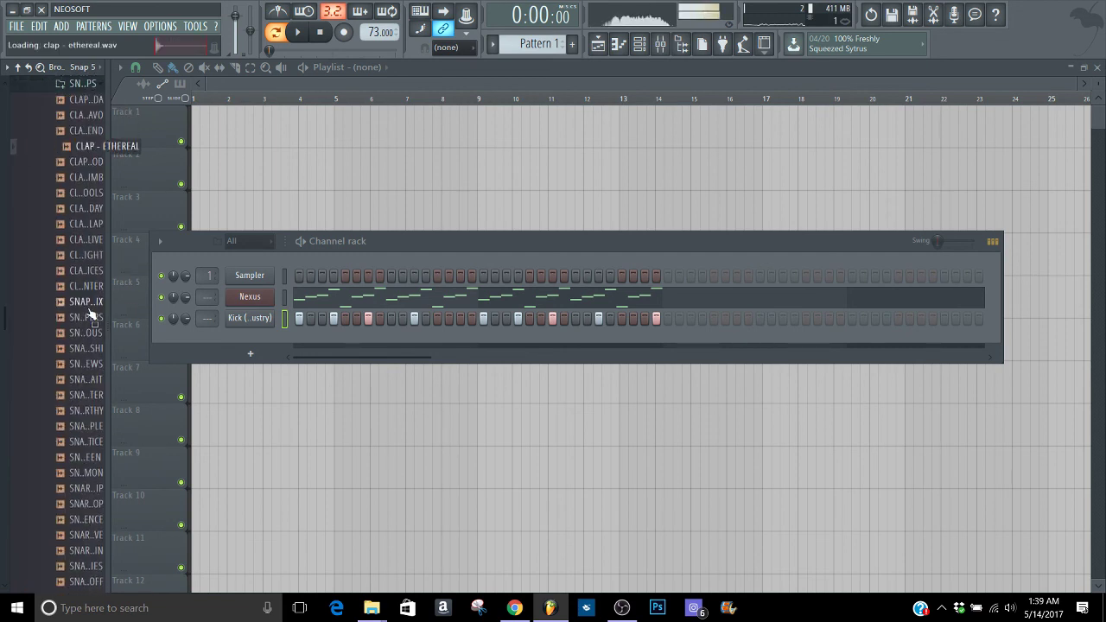
key("Up")
key("Up")
key("Down")
key("Down")
key("Down")
key("Down")
key("Down")
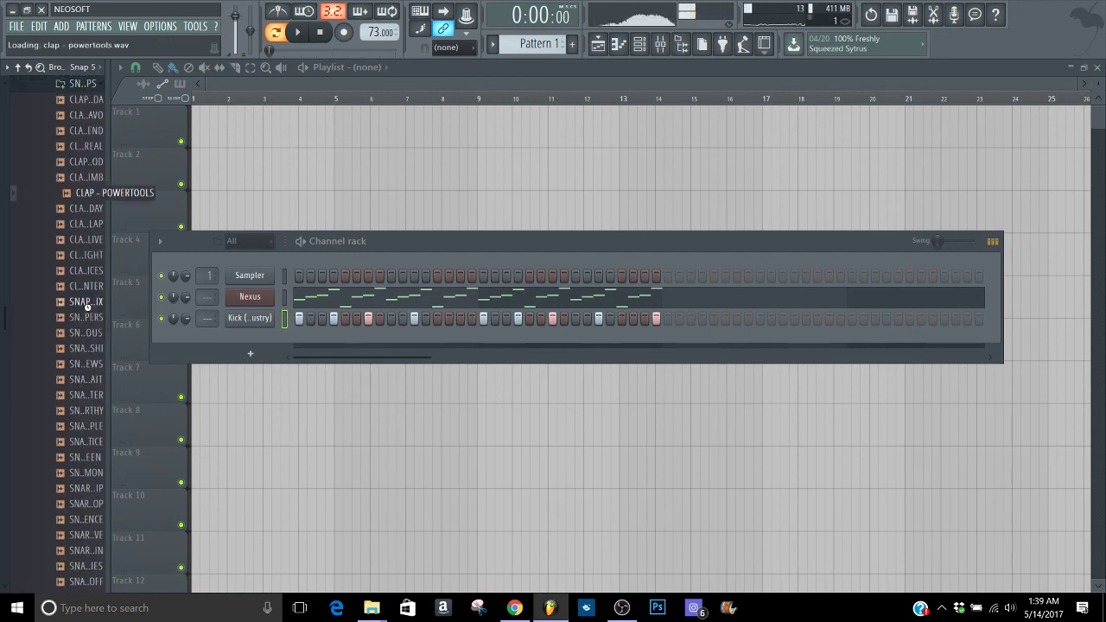
Return to Clap - Bravo, play the pattern and audition the claps against it down to Clap - They Live
key("Up")
key("Up")
key("Up")
key("Up")
key("Up")
key("space")
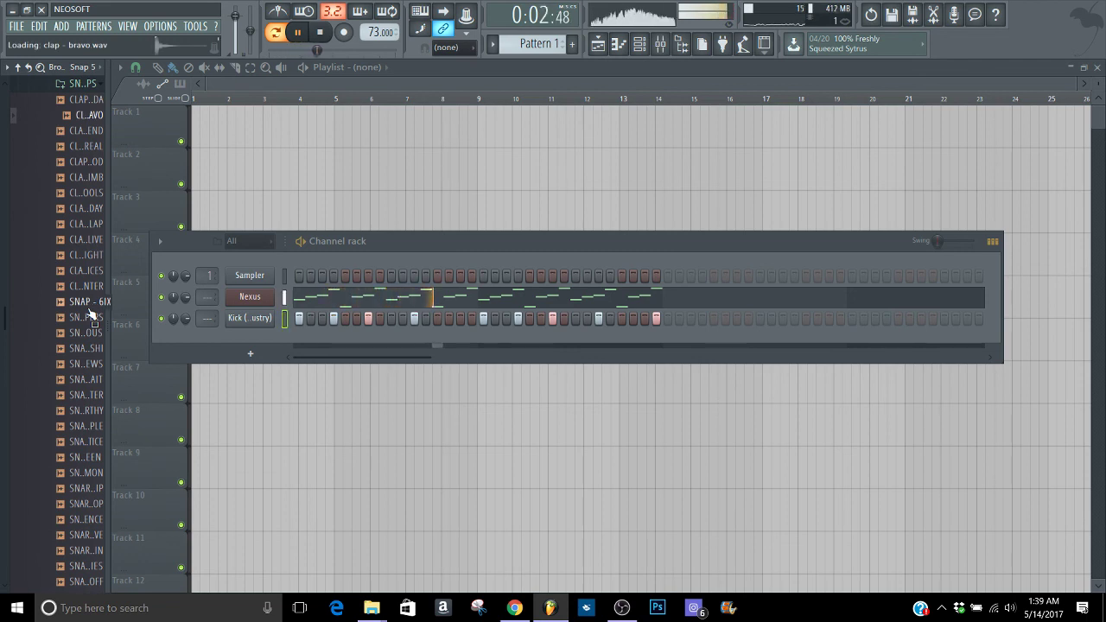
key("Down")
key("Down")
key("Down")
key("Down")
key("Down")
key("Down")
key("Down")
key("Down")
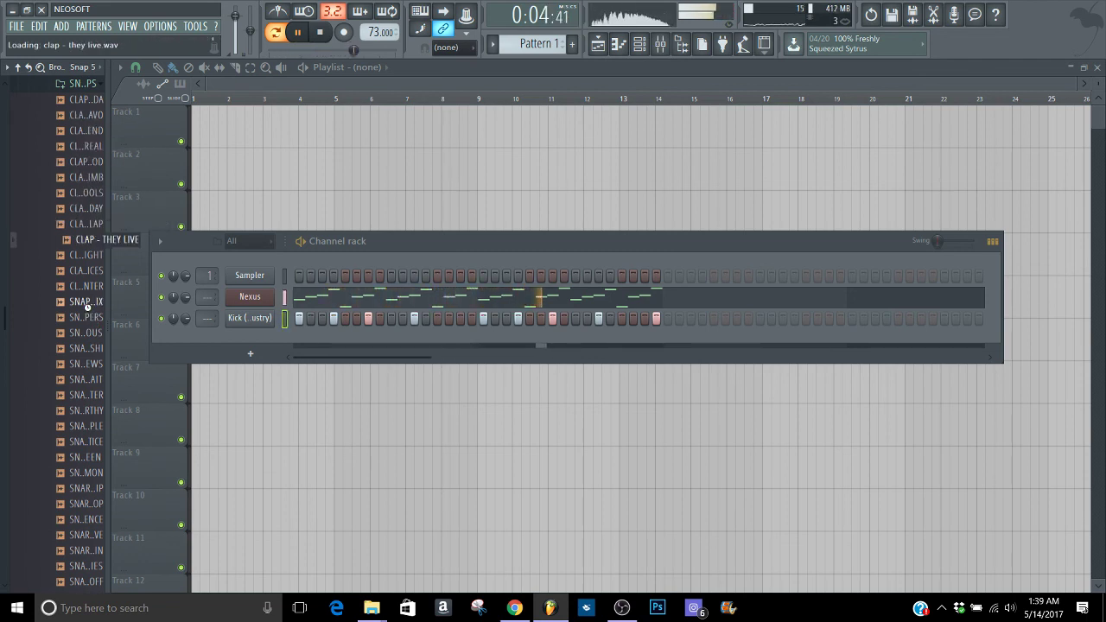
Audition the remaining claps and the first snaps down to Snap - Oshi over the pattern, and stop playback
key("Down")
key("Down")
key("Down")
key("Down")
key("Down")
key("Down")
key("Down")
key("space")
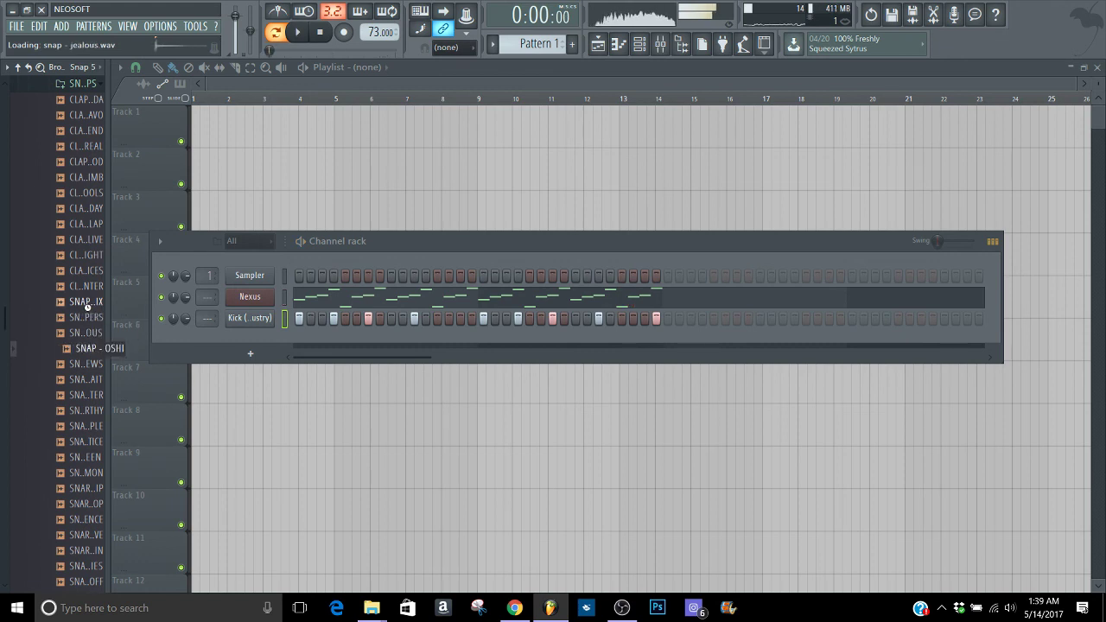
Audition the samples after Snap - Oshi down to Snare - Common
key("Down")
key("Down")
key("Down")
key("Down")
key("Down")
key("Down")
key("Down")
key("Down")
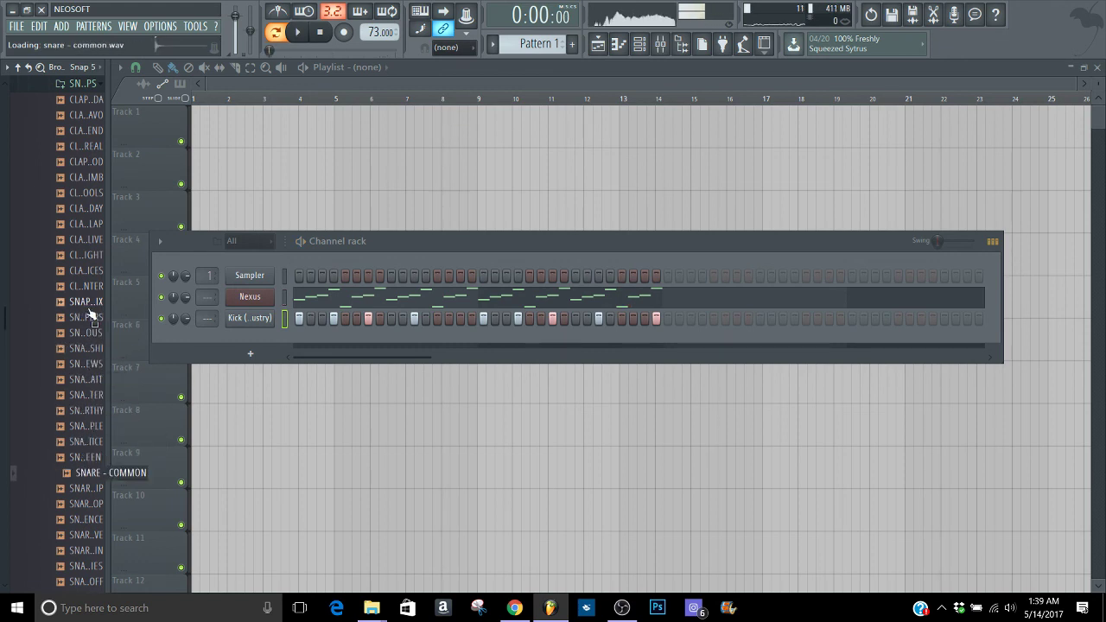
Audition the rest of the snares, from Snare - Common through Snare - Take Off to Snare - White Cherry
key("Down")
key("Down")
key("Down")
key("Down")
key("Down")
key("Down")
key("Down")
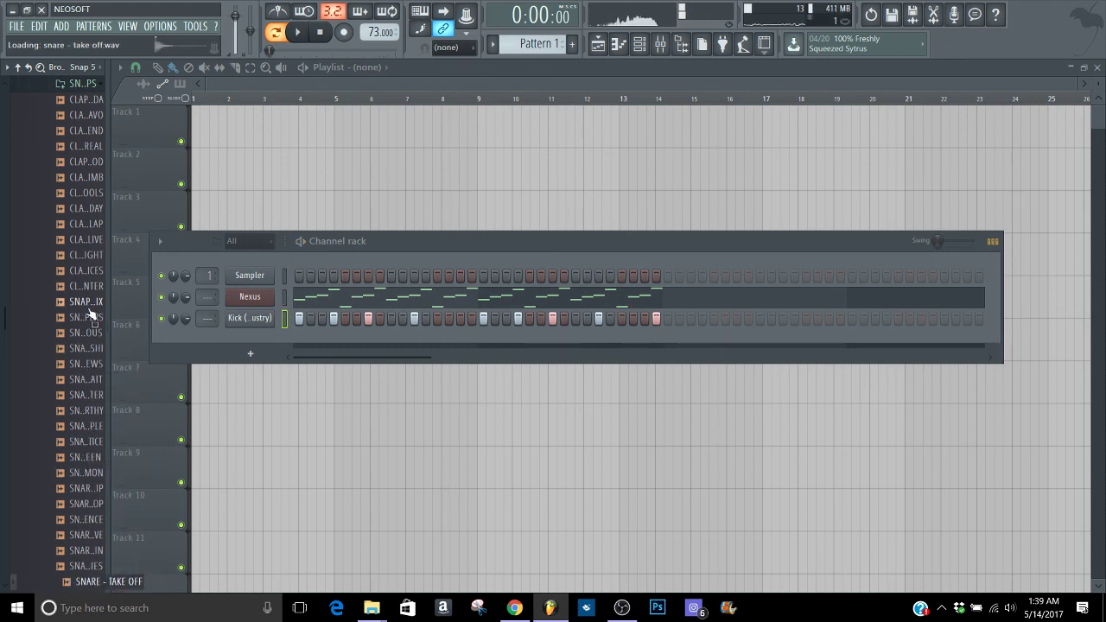
key("Down")
key("Down")
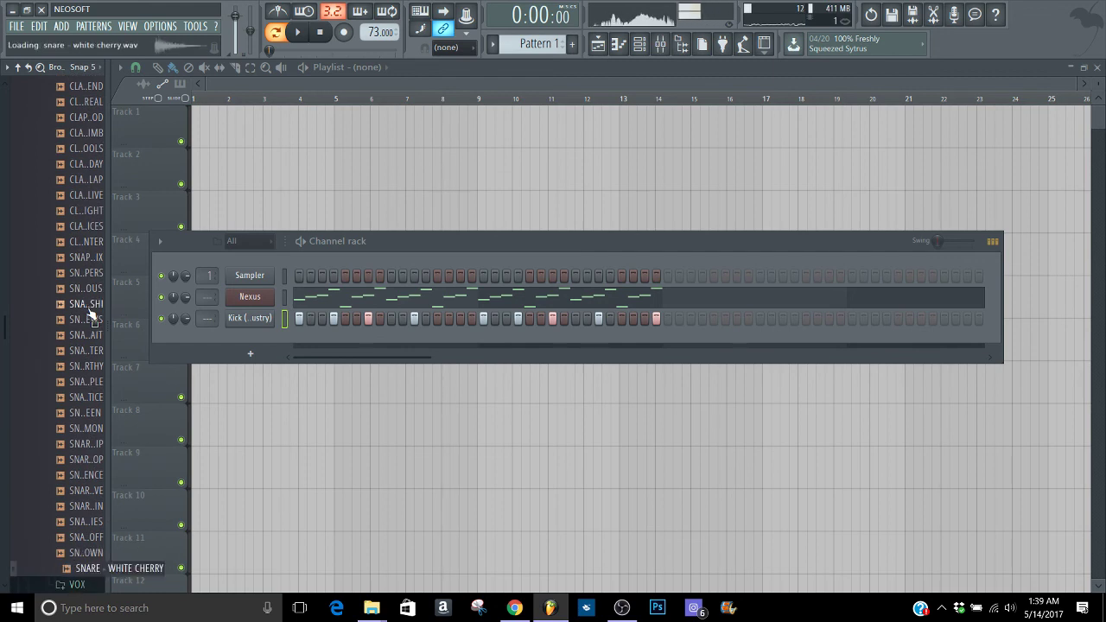
Play the pattern and audition the snares again, going back up from Snare - White Cherry past Snare - Take Off
key("space")
key("Up")
key("Up")
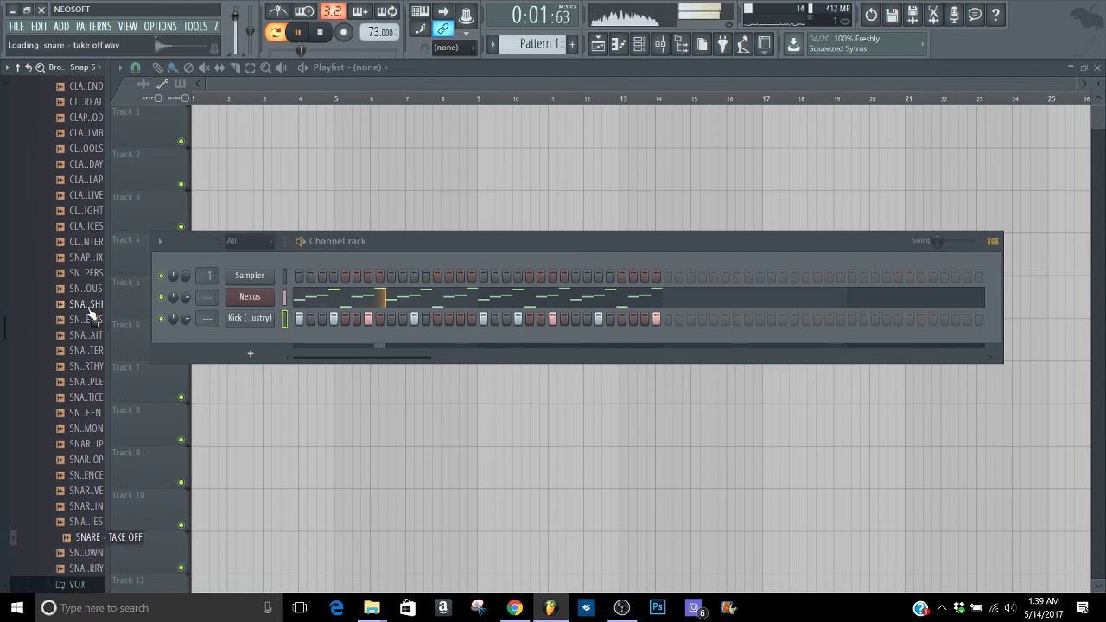
key("Up")
key("Up")
key("Up")
Close the current snare folder and its kit, stop playback, and go to the WONDAGURL SOUND KIT folder
key("Left")
key("Down")
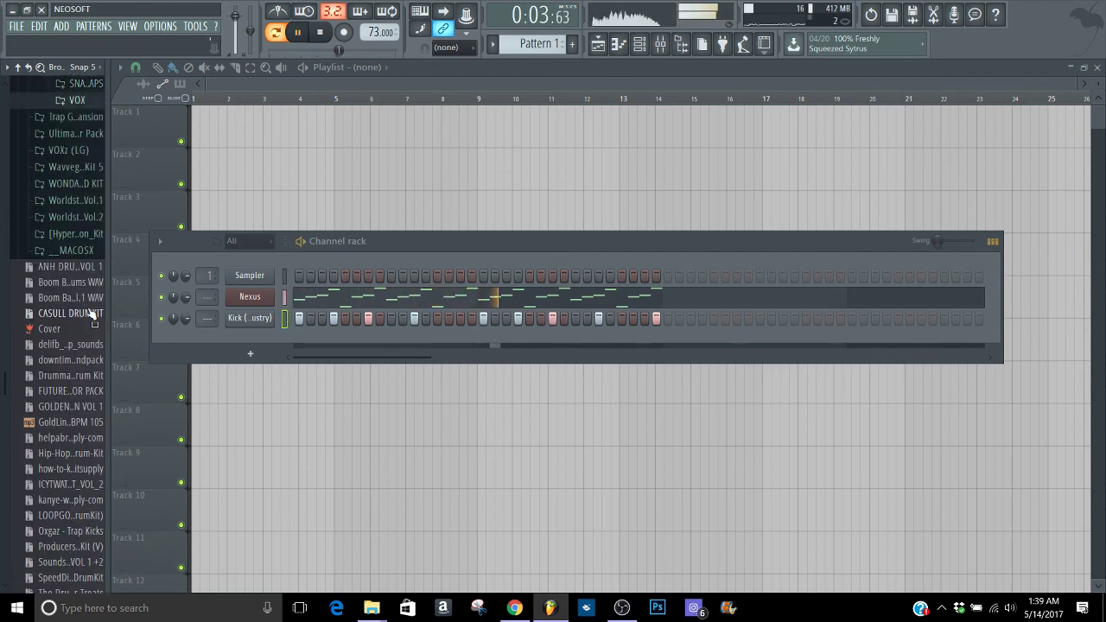
key("Left")
key("Down")
key("Down")
key("Down")
key("Up")
key("Up")
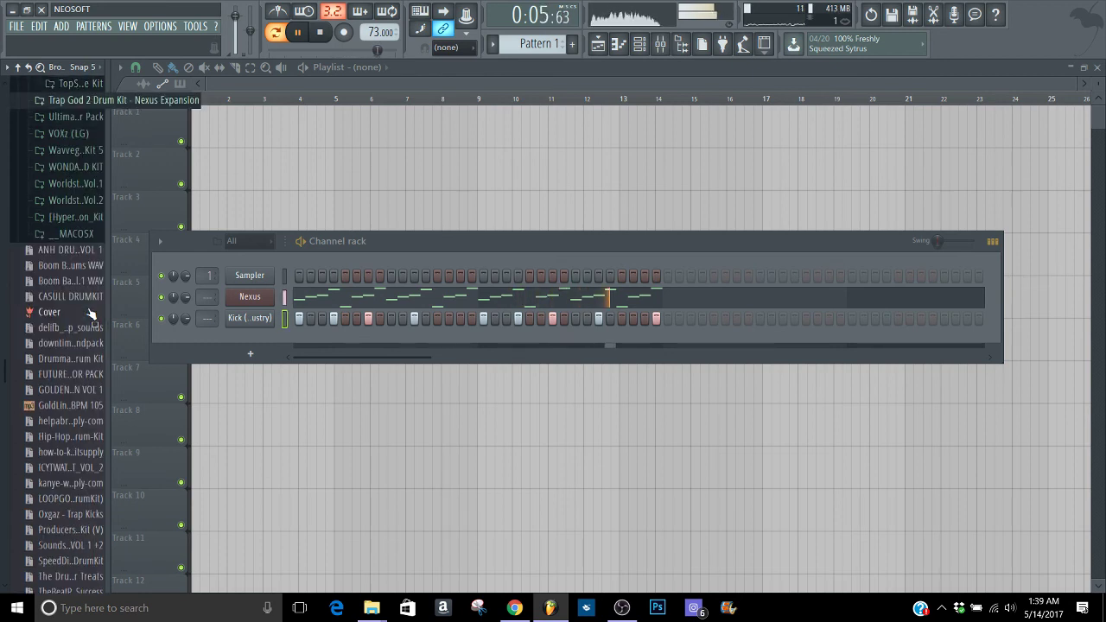
key("Down")
key("Down")
key("Down")
key("space")
key("Down")
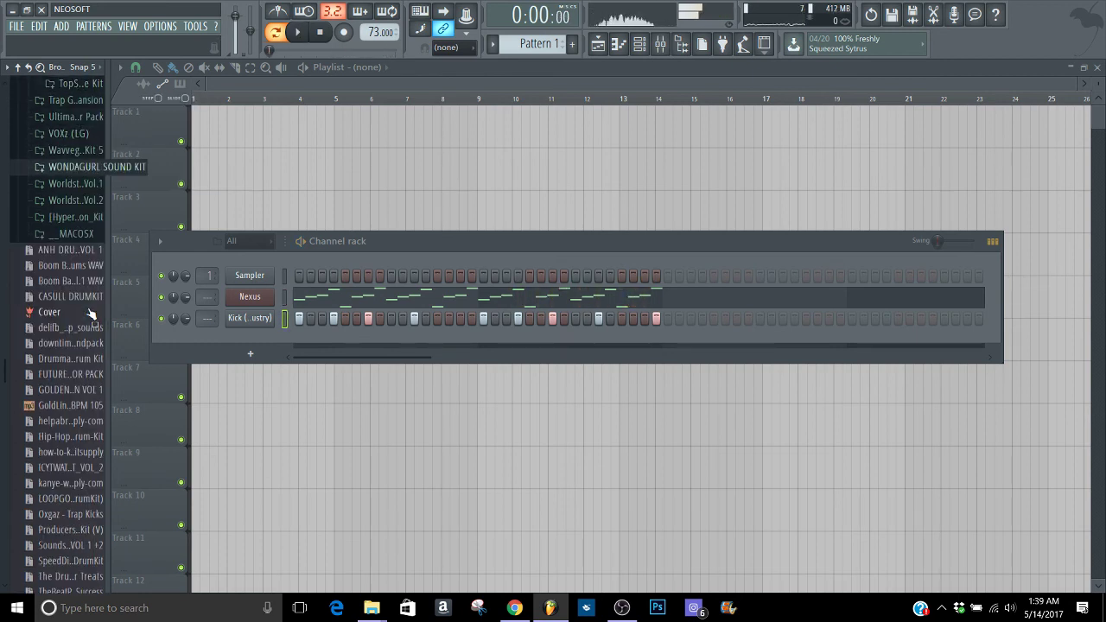
Open the WONDAGURL SOUND KIT, audition its samples through BWB Upgrade Snare (7), and play the pattern with snare (3) selected
key("Right")
key("Down")
key("Down")
key("Down")
key("Down")
key("Down")
key("Down")
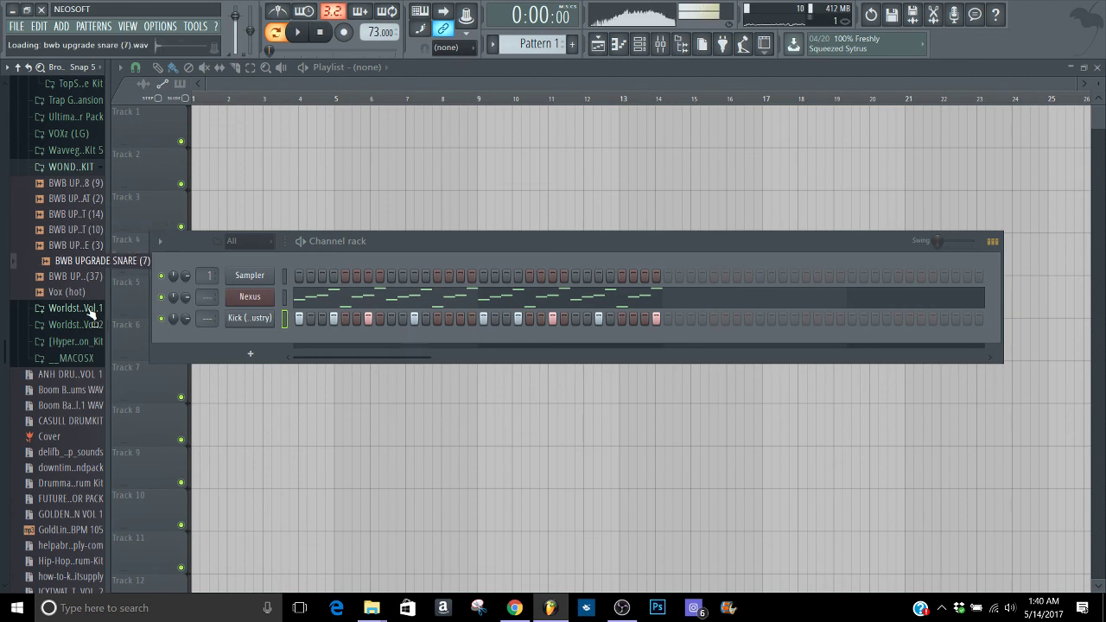
key("Up")
key("Up")
key("Down")
key("space")
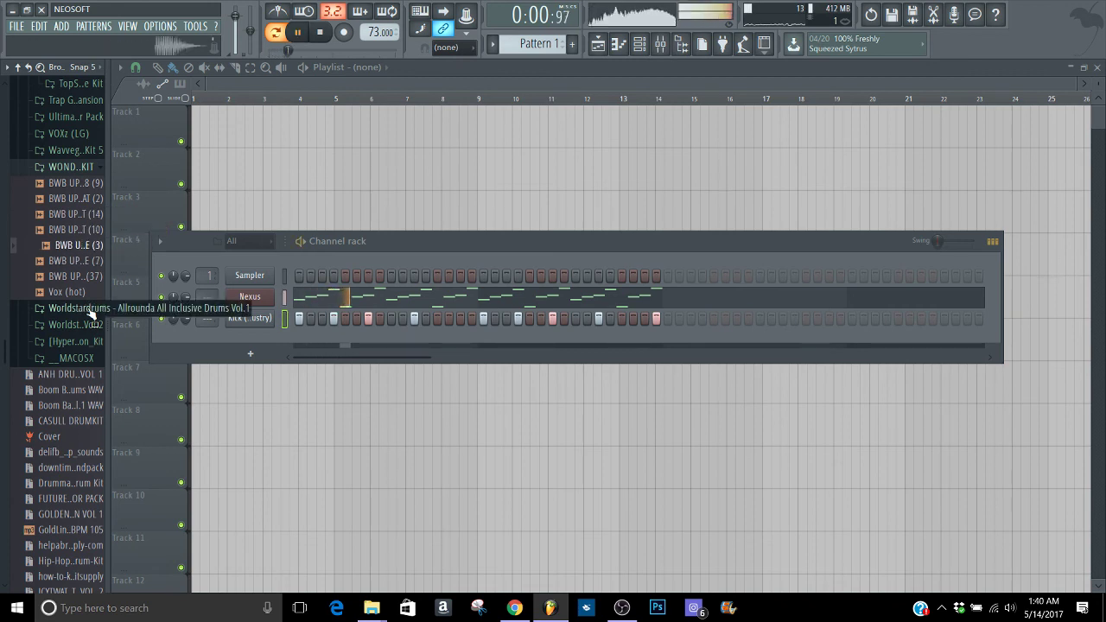
Stop playback, close the WONDAGURL SOUND KIT, and move on to the Worldstardrums Vol.1 folder
key("space")
key("Down")
key("Down")
key("Left")
key("Left")
key("Down")
key("Down")
key("Up")
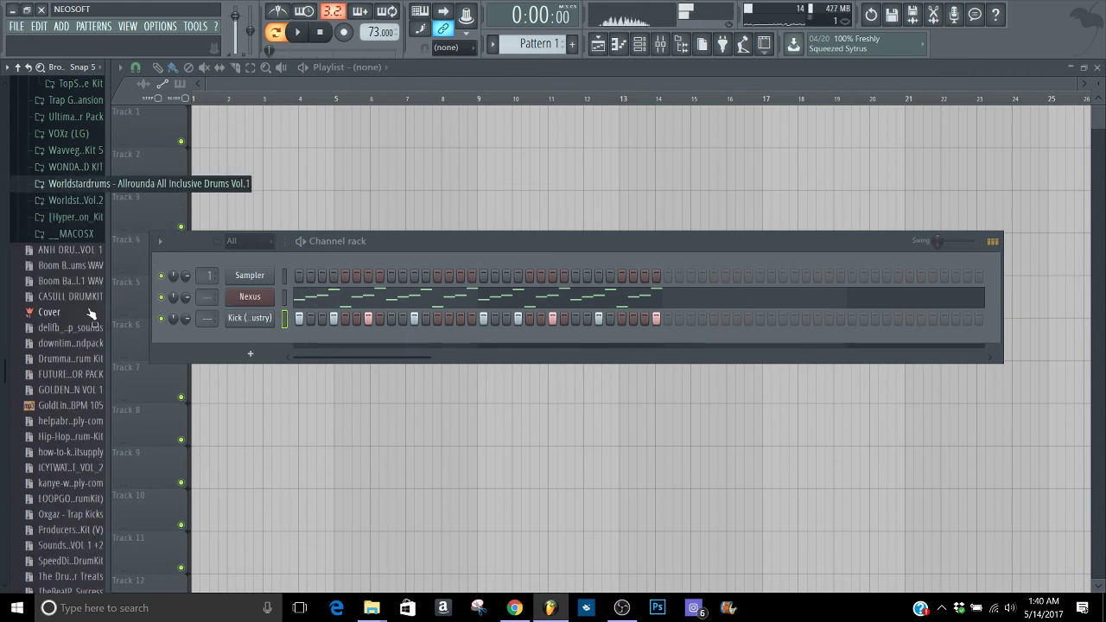
Look back up through the list of drum kits as far as the Dope drum kit
key("Up")
key("Up")
key("Up")
key("Up")
key("Up")
key("Up")
key("Up")
key("Up")
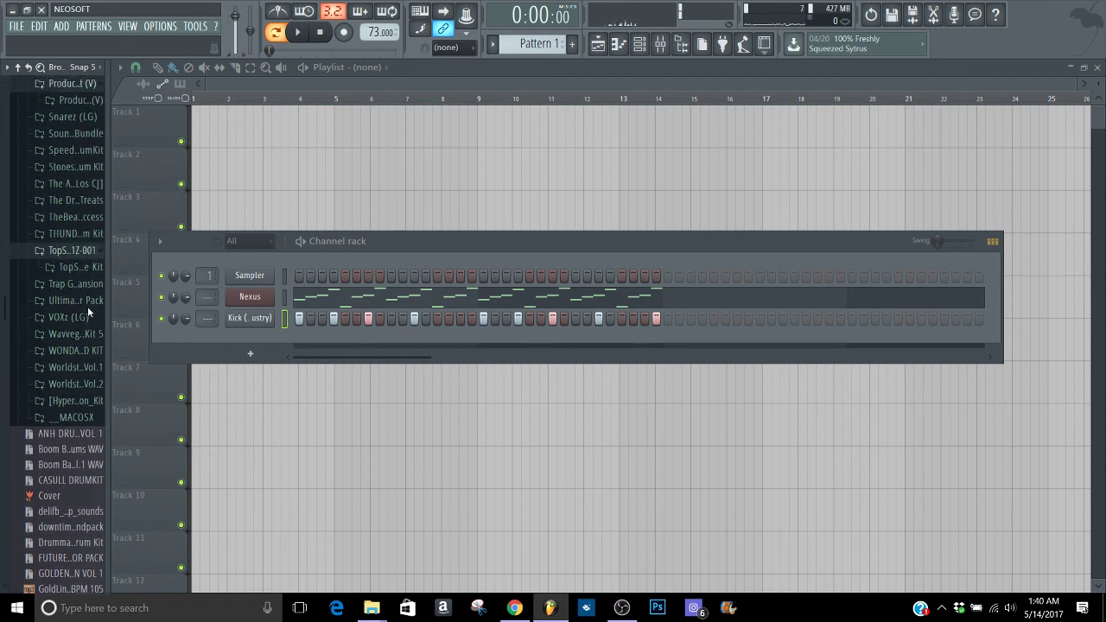
scroll(87, 306, "up", 3)
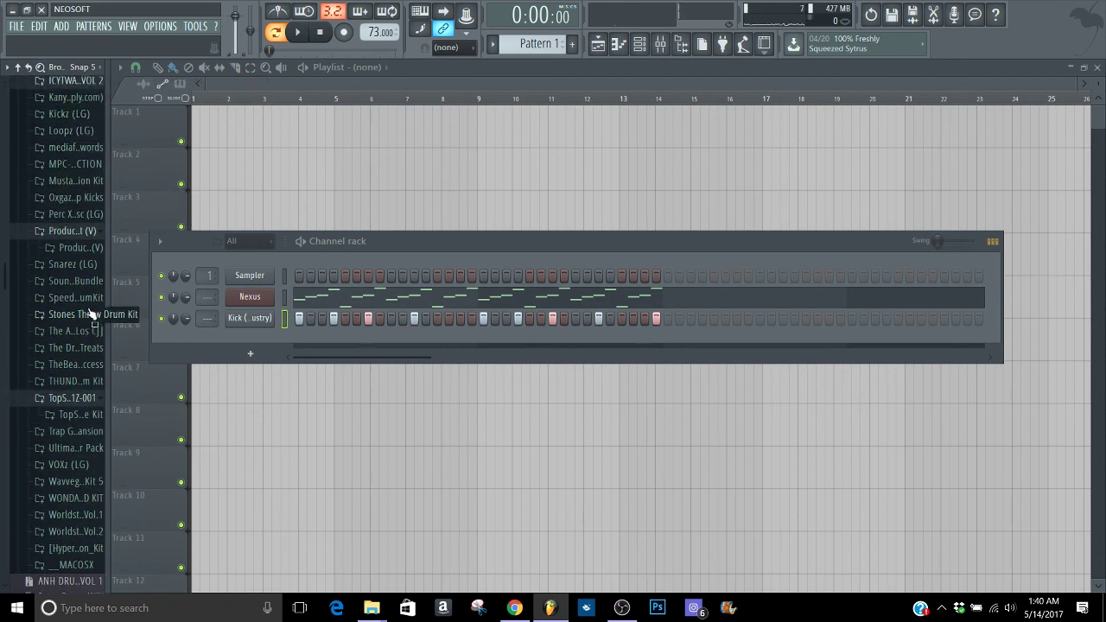
scroll(89, 313, "up", 1)
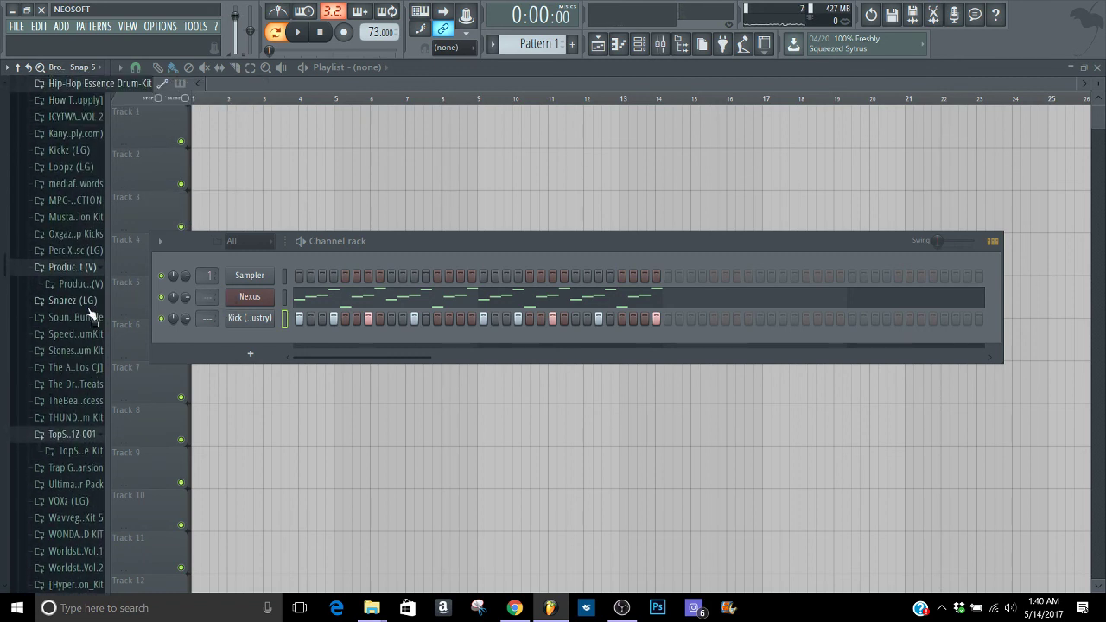
scroll(89, 313, "up", 2)
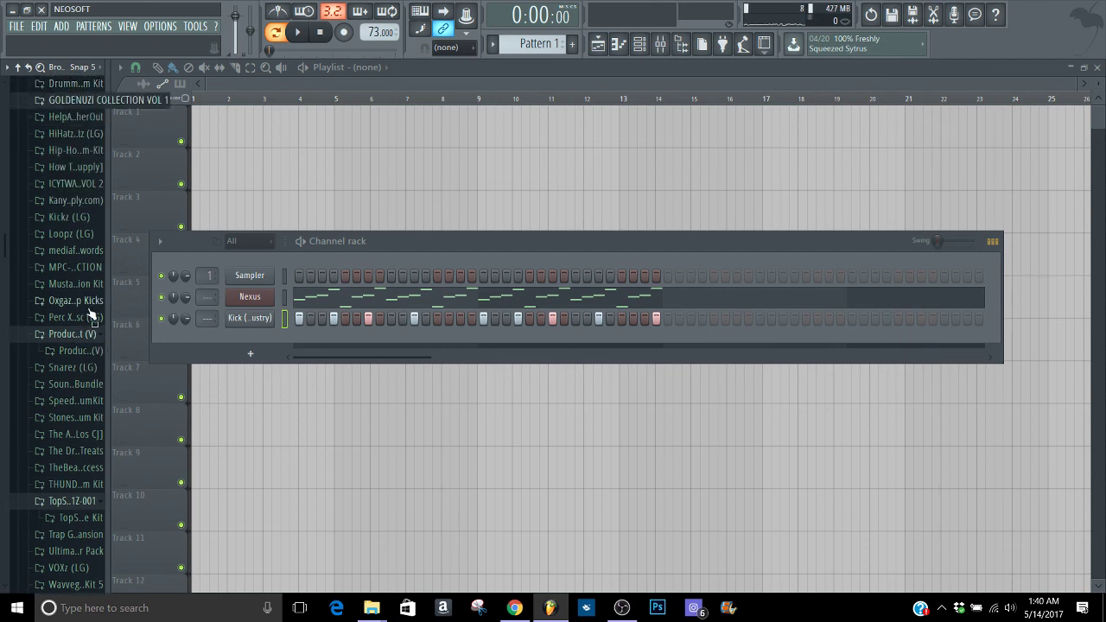
scroll(89, 312, "up", 2)
scroll(89, 313, "up", 1)
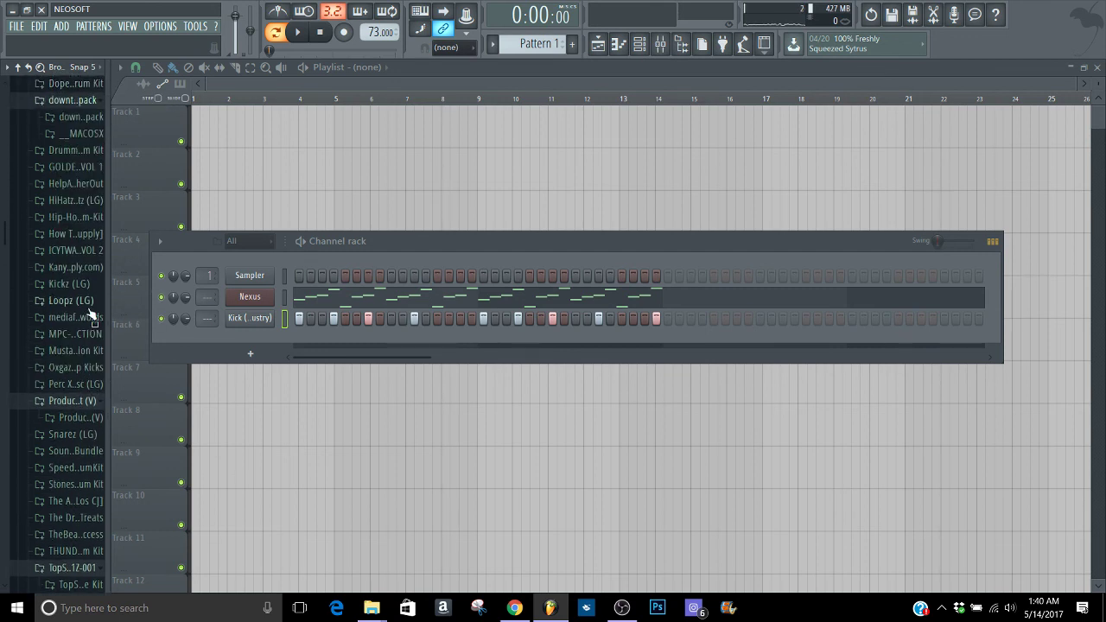
Check the subfolders of the Dope drum kit and the delifb sounds kit, closing each again
key("Down")
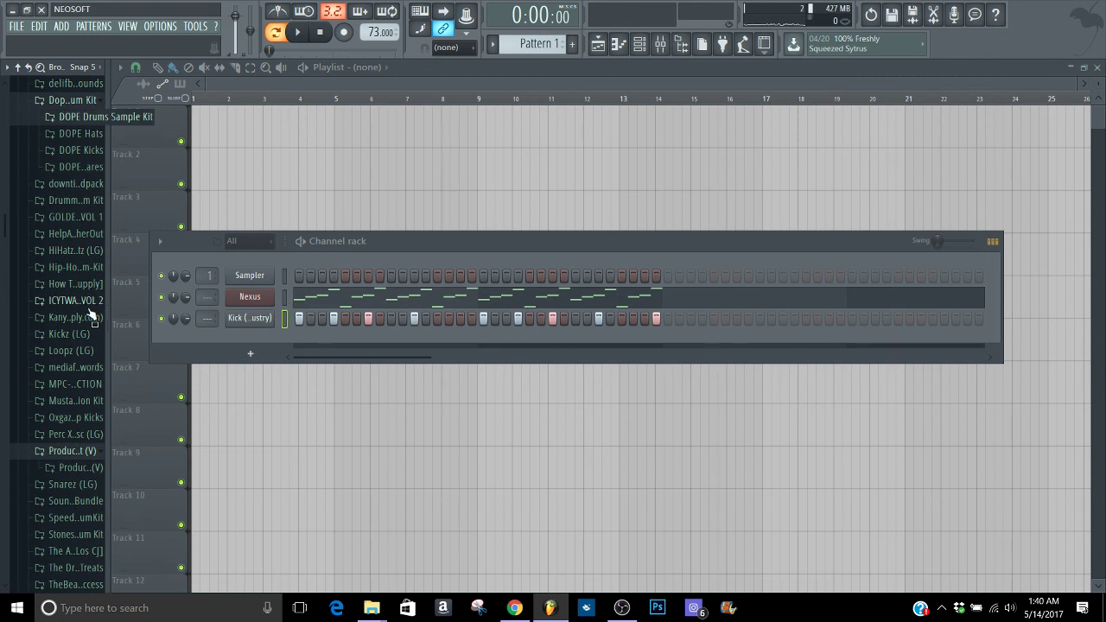
key("Up")
key("Left")
key("Up")
key("Up")
key("Down")
key("Right")
key("Down")
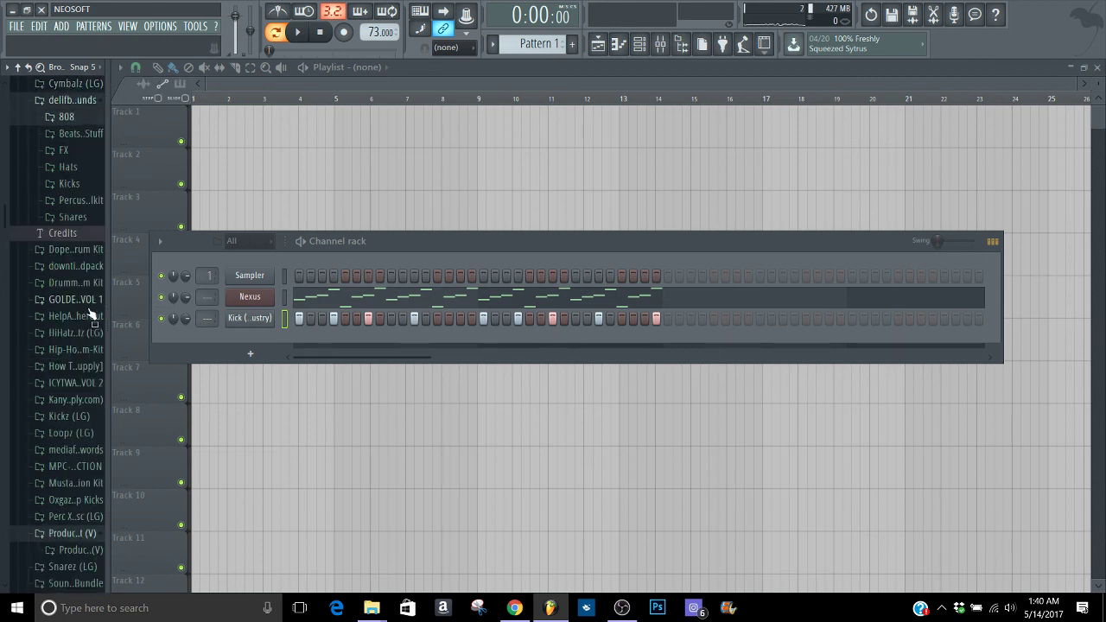
key("Up")
key("Left")
key("Down")
key("Up")
key("Up")
key("Up")
key("Up")
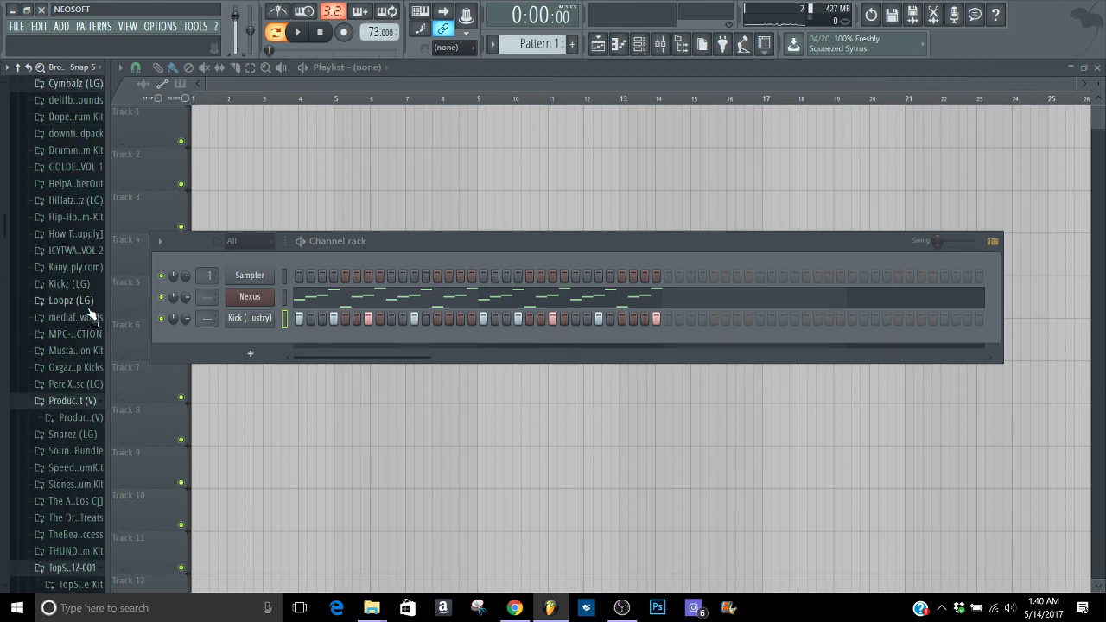
Reopen the delifb sounds kit and go down its subfolders to find Snares
key("Down")
key("Down")
key("Down")
key("Right")
key("Down")
key("Down")
key("Down")
key("Down")
key("Down")
key("Down")
key("Down")
key("Down")
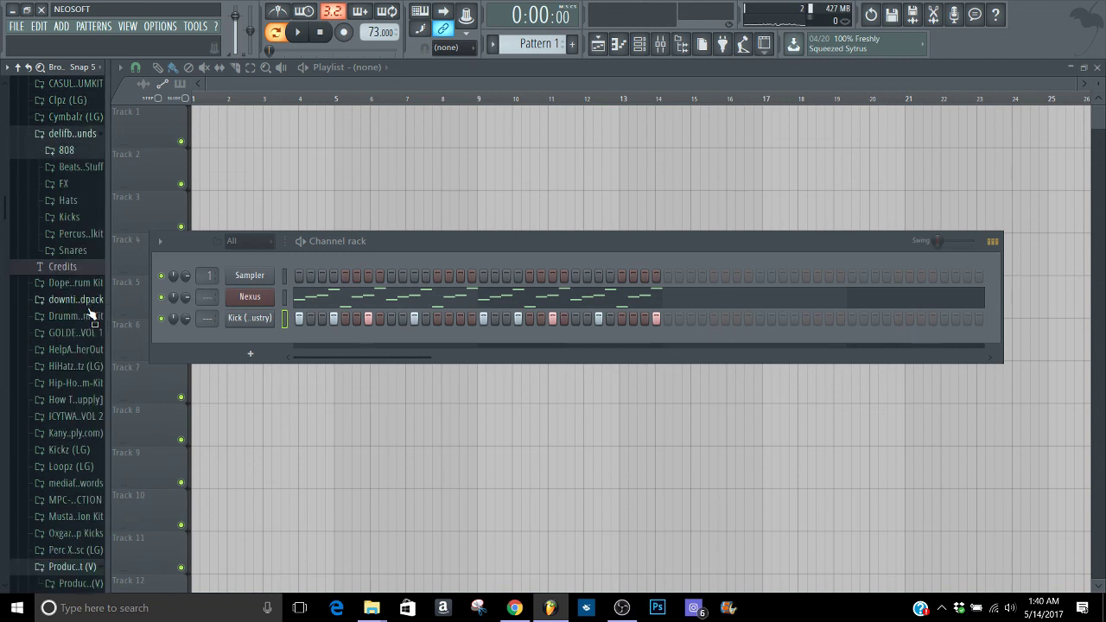
Open the delifb kit's Snares folder and audition Chill Trap Snare 1 through 6
key("Up")
key("Right")
key("Down")
key("Down")
key("Down")
key("Down")
key("Down")
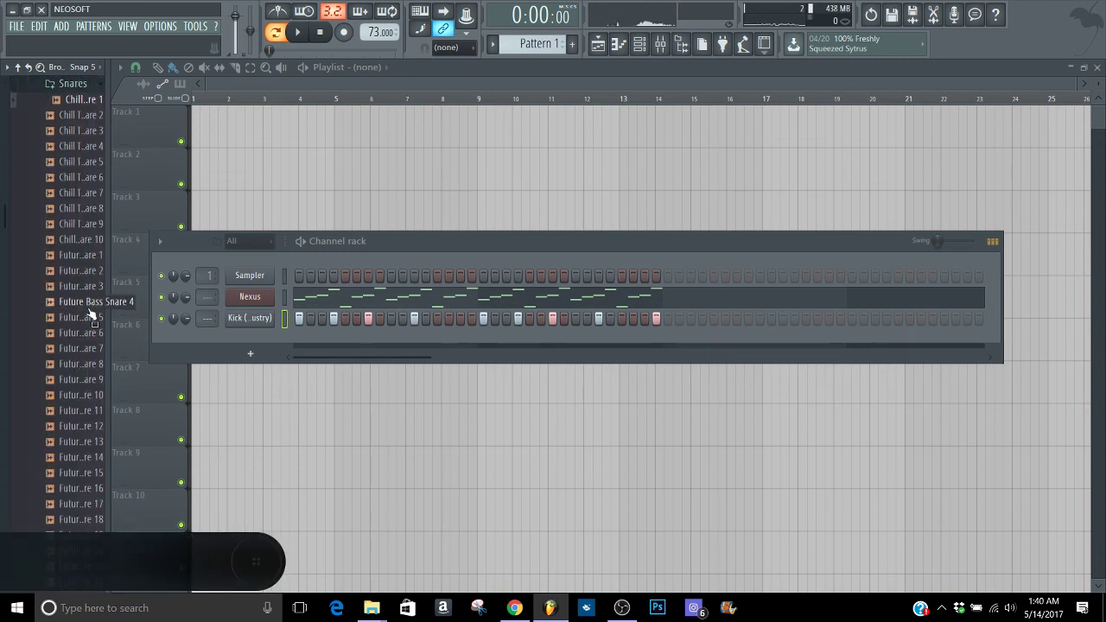
key("Down")
key("Down")
key("Down")
key("Down")
key("Down")
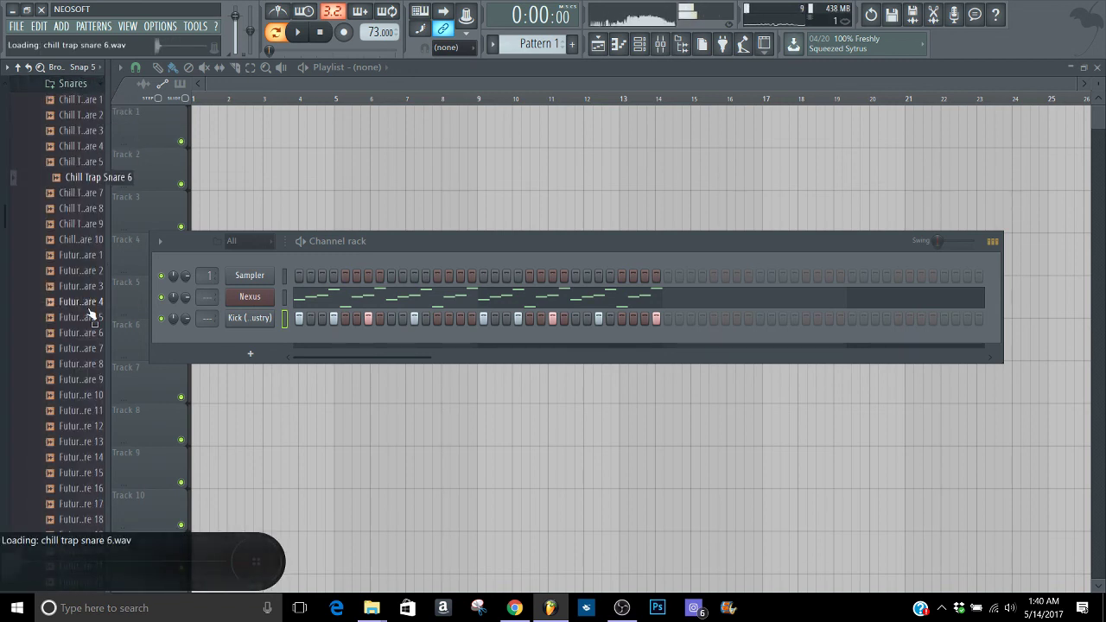
Close the delifb sounds kit and expand the Dope drum kit to reach its snares subfolder
key("Left")
key("Left")
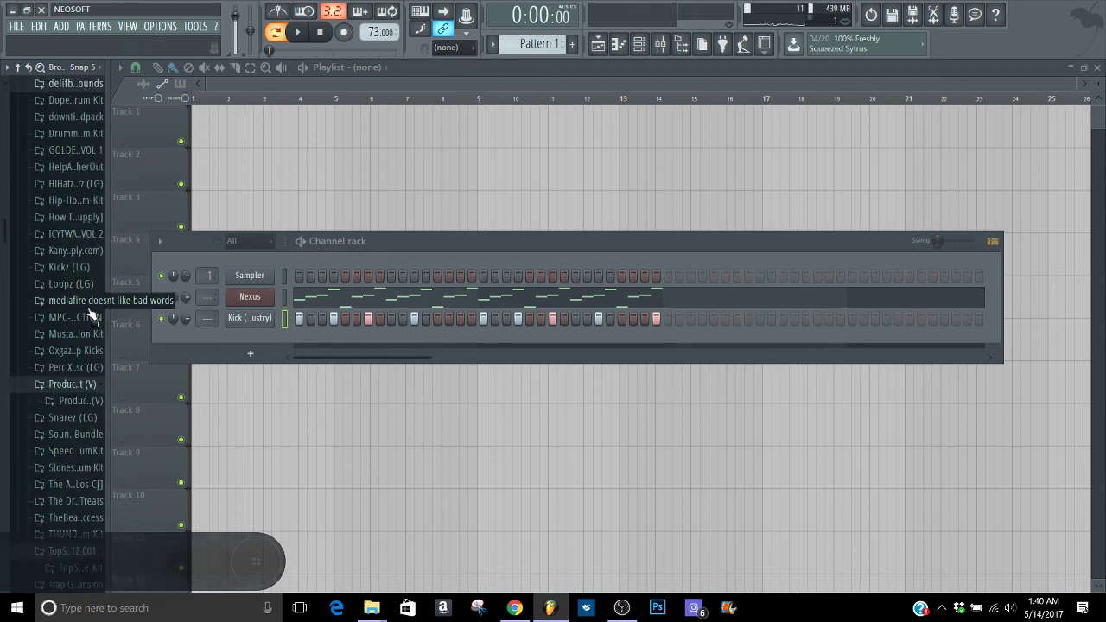
key("Down")
key("Right")
key("Down")
key("Down")
key("Down")
key("Down")
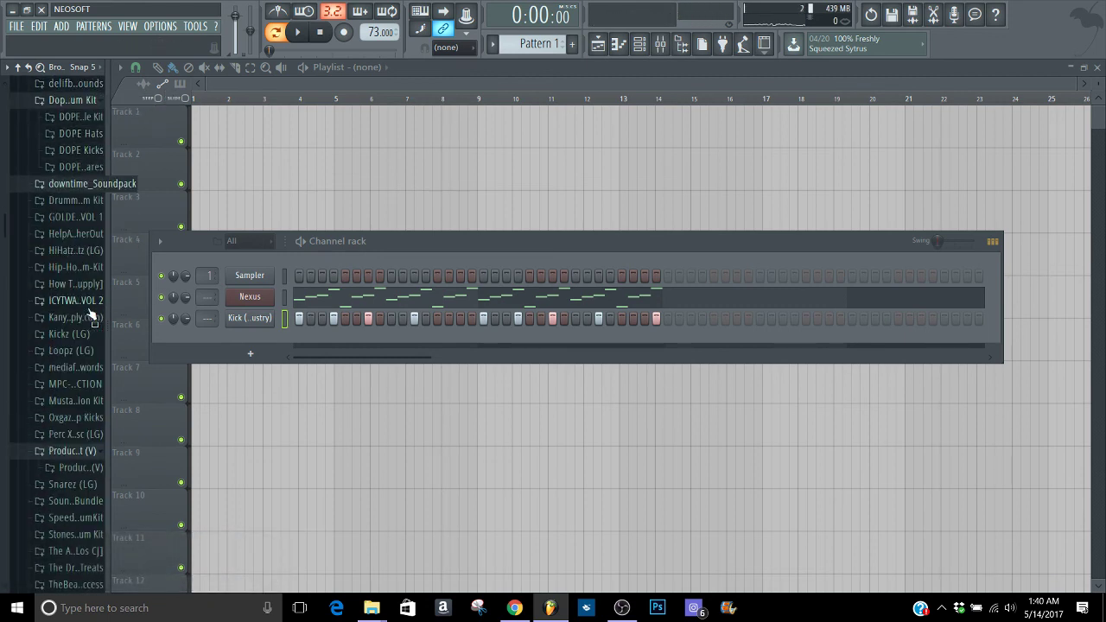
Open the DOPE snares folder and audition its samples down to Dope Snare 6
key("Right")
key("Down")
key("Down")
key("Down")
key("Down")
key("Down")
key("Down")
key("Down")
key("Down")
key("Down")
key("Down")
key("Down")
key("Down")
key("Down")
key("Down")
key("Down")
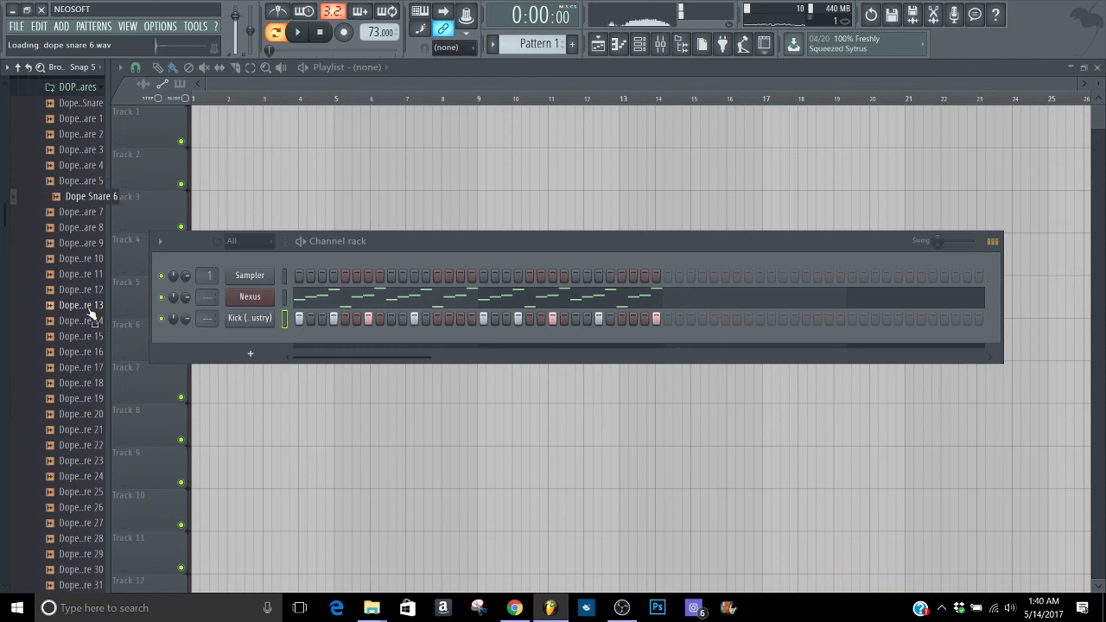
Audition the Dope snares from number 7 through number 16
key("Down")
key("Down")
key("Down")
key("Down")
key("Down")
key("Down")
key("Down")
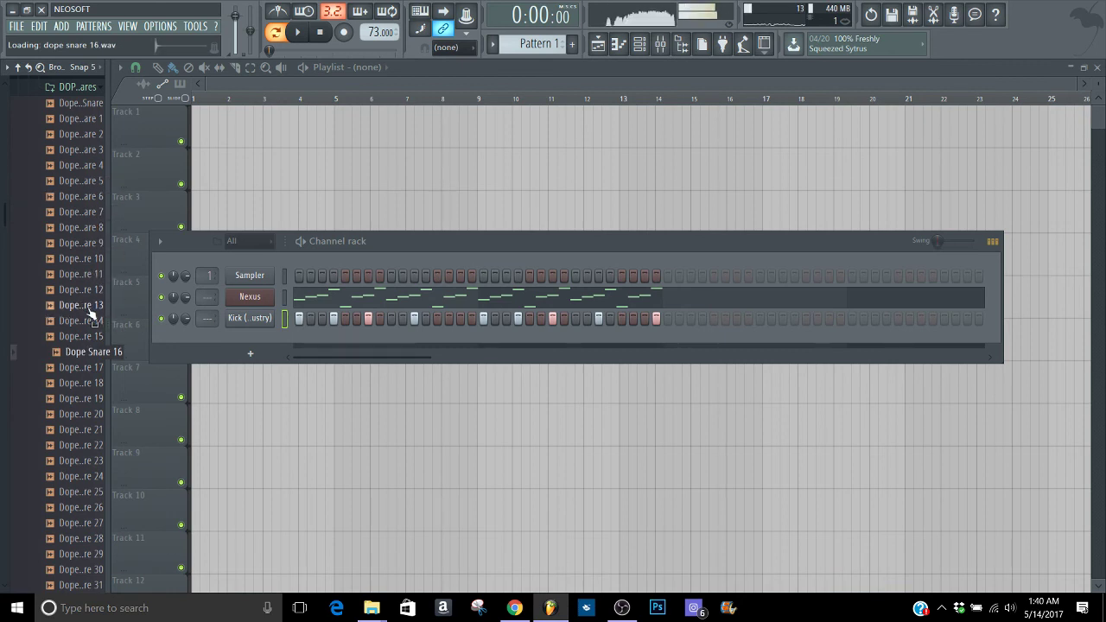
Audition the Dope snares from number 17 through number 23
key("Down")
key("Down")
key("Down")
key("Down")
key("Down")
key("Down")
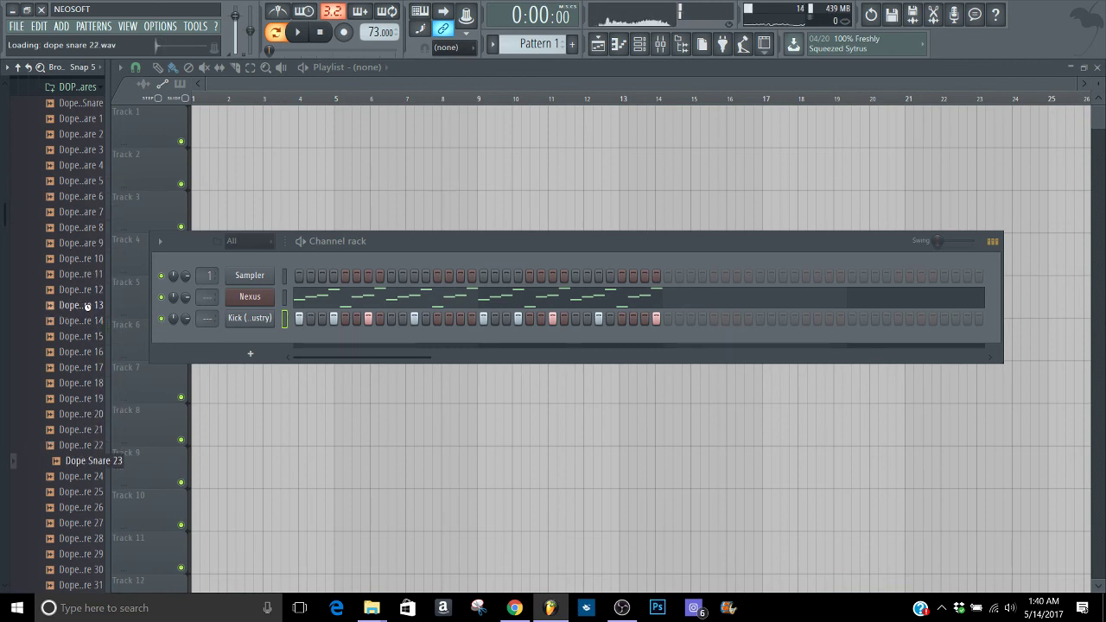
Audition the remaining Dope snares after number 23, listening again around Dope Snare 28
key("Down")
key("Down")
key("Down")
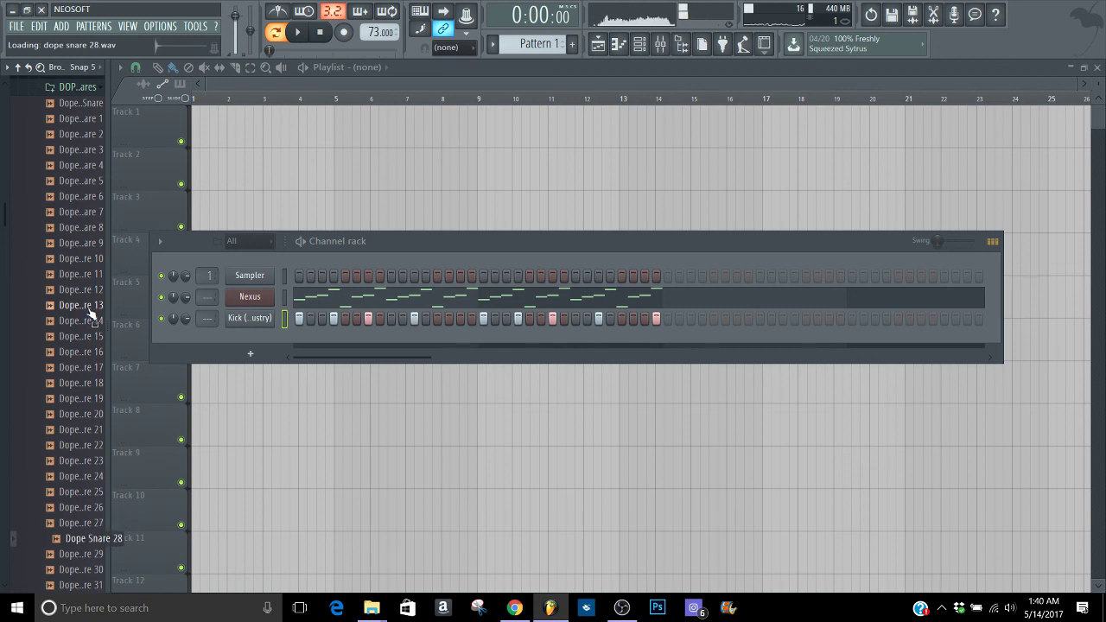
key("Up")
key("Down")
key("Down")
key("Down")
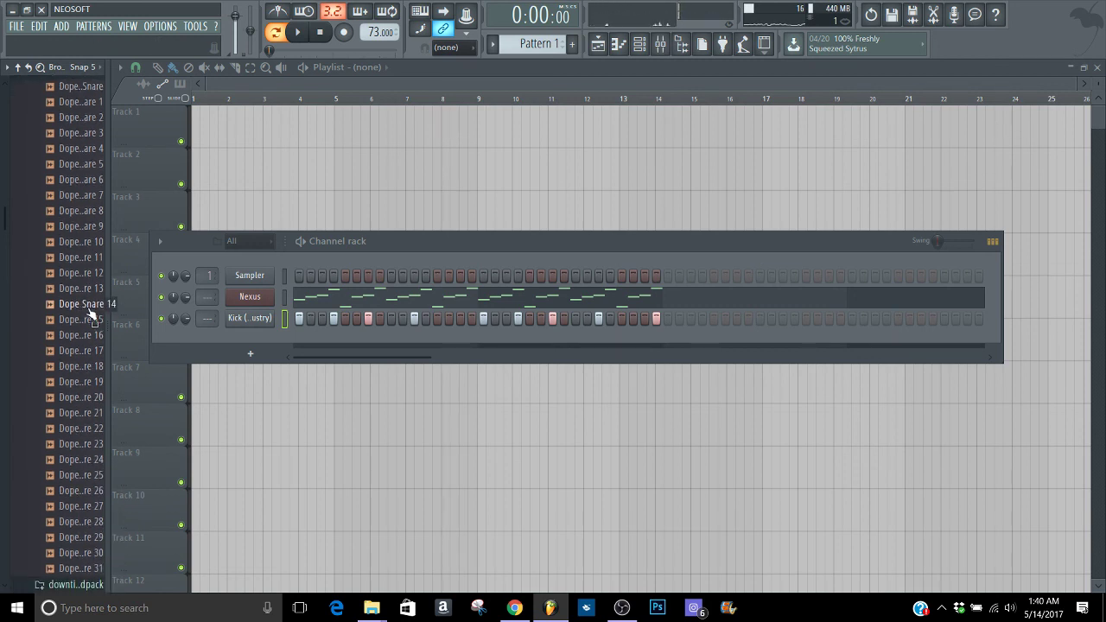
Close the Dope snares folder and its parent kits, and look over the main folders under Drum kits
key("Left")
key("Left")
key("Left")
key("Left")
key("Right")
key("Down")
key("Down")
key("Down")
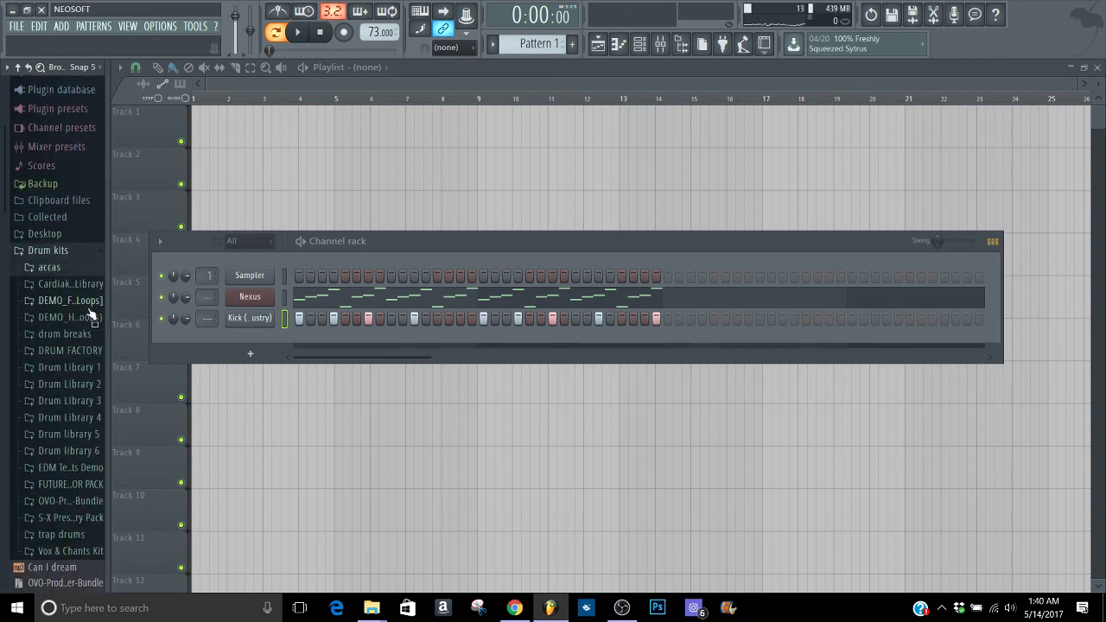
Close the Drum kits folder and go down to the contents of the IAMKRT folder
key("Up")
key("Up")
key("Up")
key("Left")
key("Down")
key("Down")
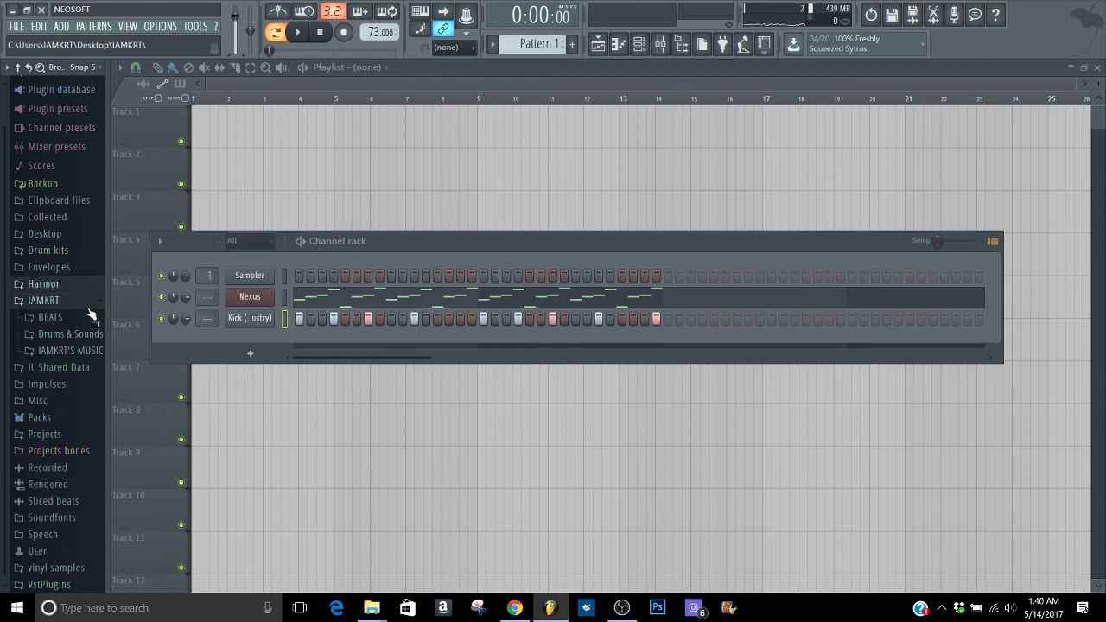
key("Down")
key("Down")
Open the Drums & Sounds folder and its IAMKRT subfolder, and go down to IAMKRT DRUM SOUNDKIT
key("Up")
key("Up")
key("Down")
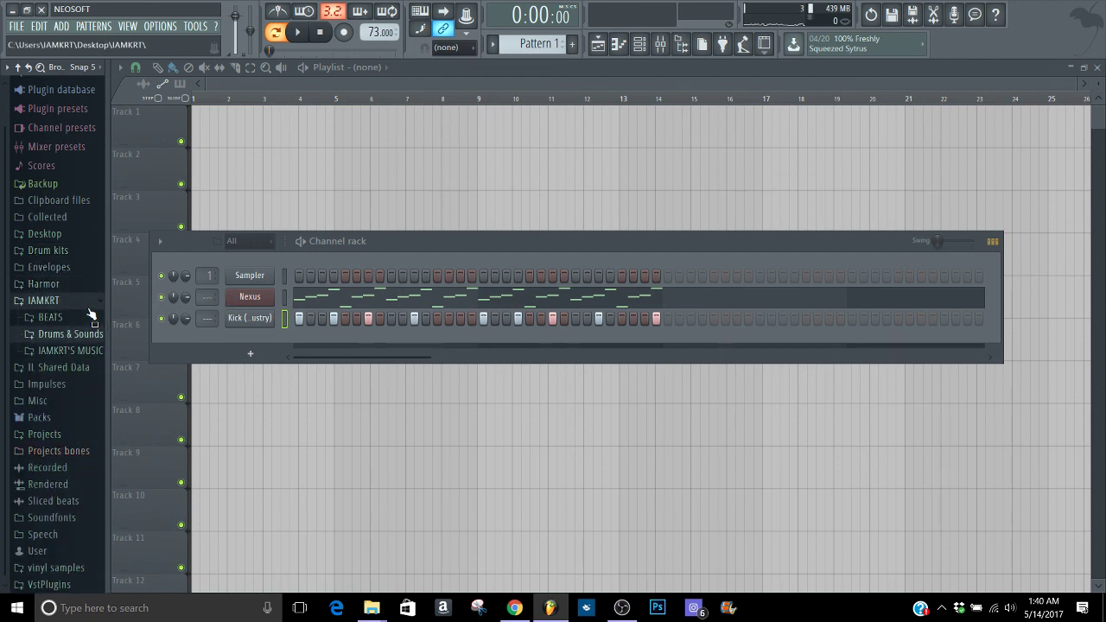
key("Right")
key("Down")
key("Down")
key("Down")
key("Down")
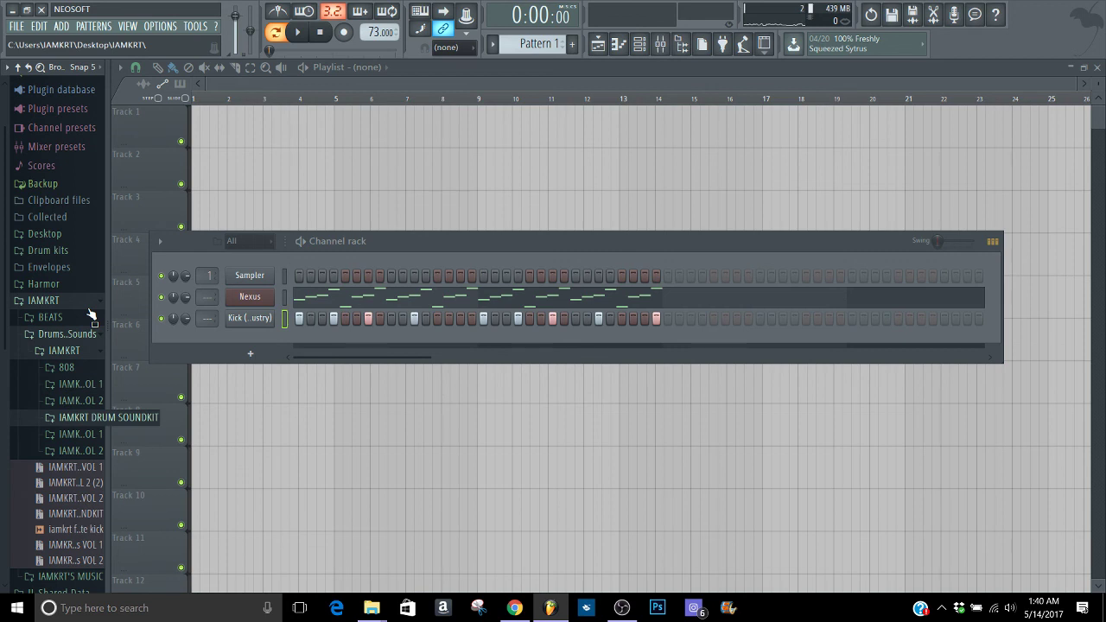
Open IAMKRT DRUM SOUNDKIT and expand its snare$z folder
key("Right")
key("Down")
key("Down")
key("Down")
key("Left")
key("Down")
key("Down")
key("Down")
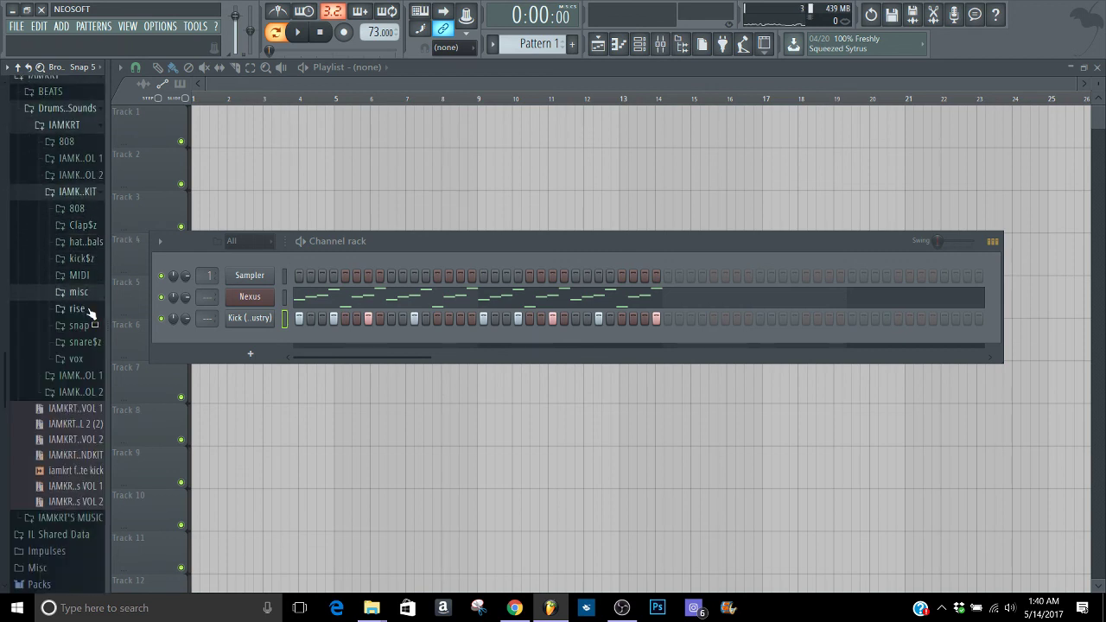
key("Down")
key("Down")
key("Down")
key("Right")
Audition the first samples in the snare$z folder, from 1da through Boogie snare
key("Down")
key("Down")
key("Down")
key("Down")
key("Down")
key("Down")
key("Down")
key("Down")
key("Down")
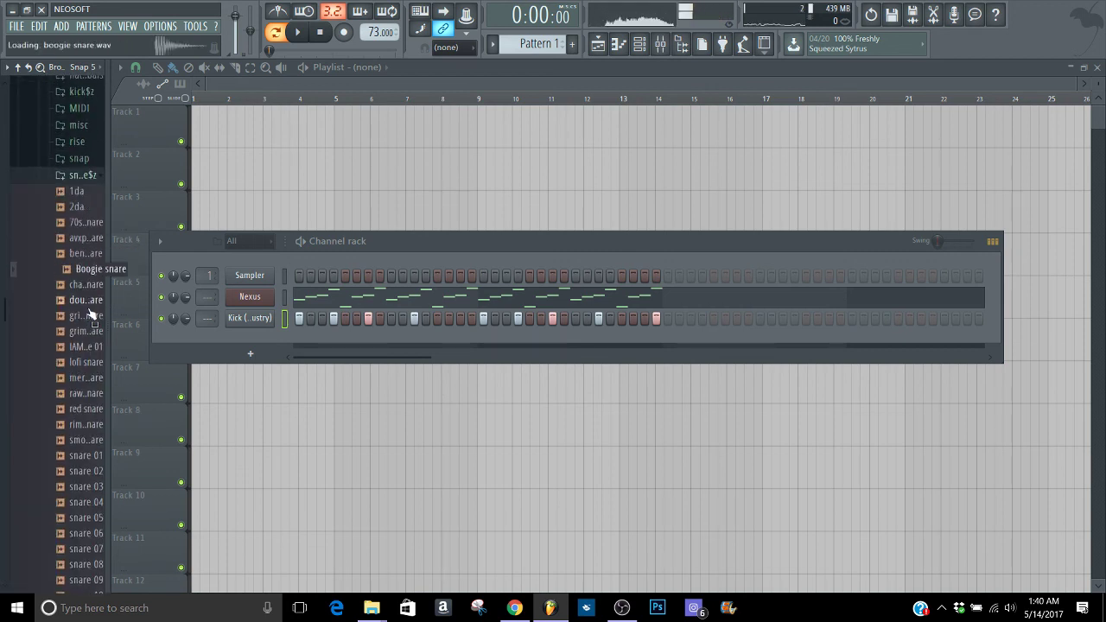
Audition the samples after Boogie snare, continuing through snare 04
key("Down")
key("Down")
key("Down")
key("Down")
key("Down")
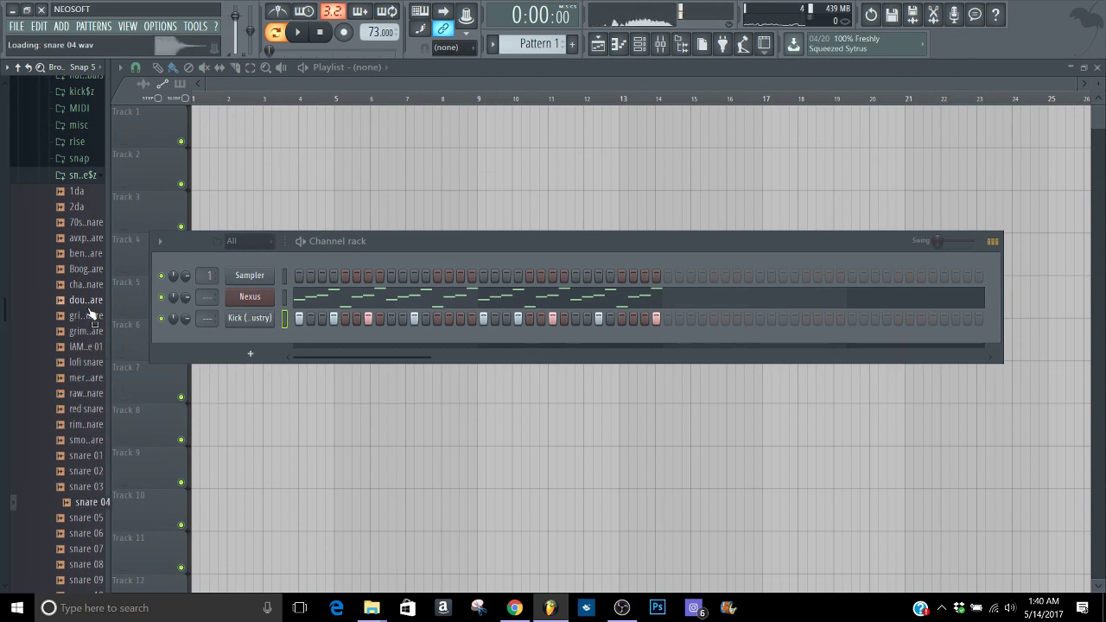
Audition the snares from number 05 through 14 and the samples following them, with the pattern playing
key("Down")
key("Down")
key("Down")
key("Down")
key("Down")
key("Down")
key("Down")
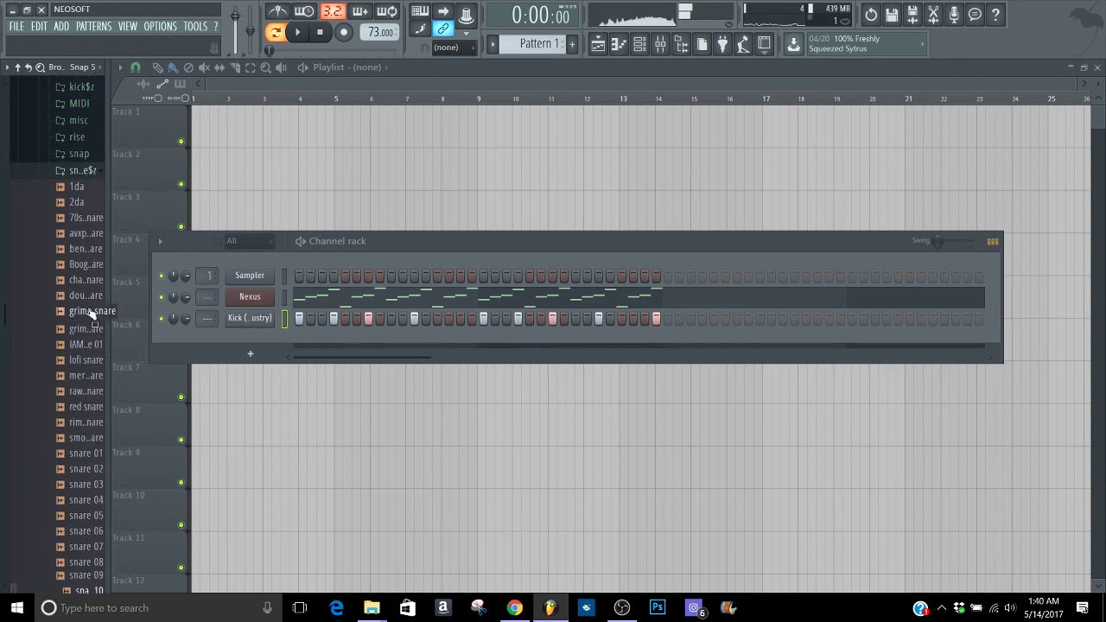
key("Up")
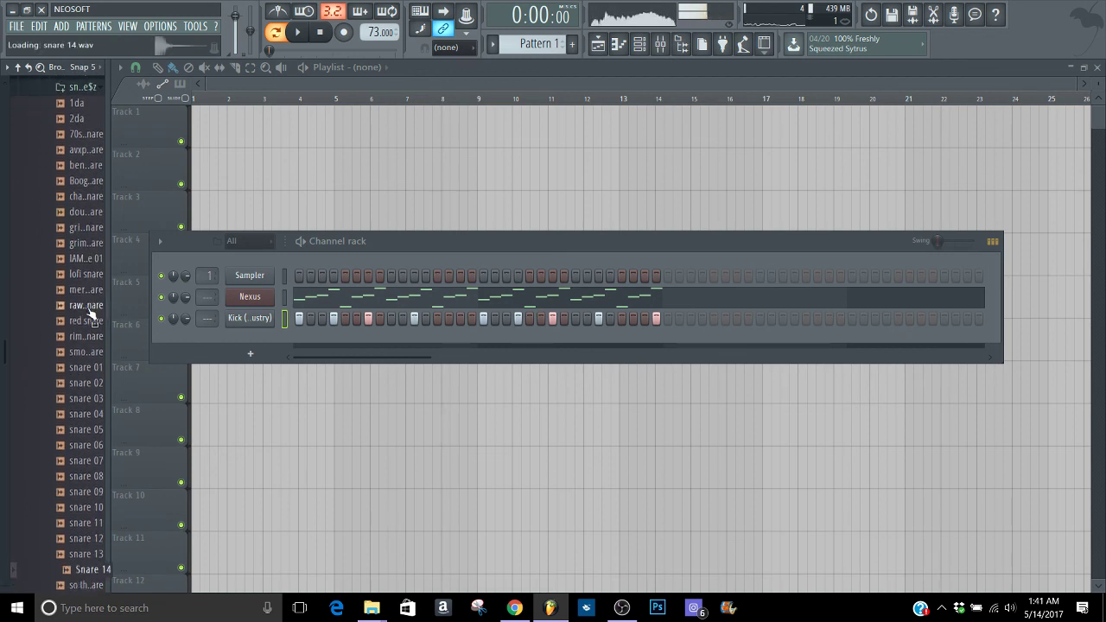
key("Down")
key("Down")
key("Down")
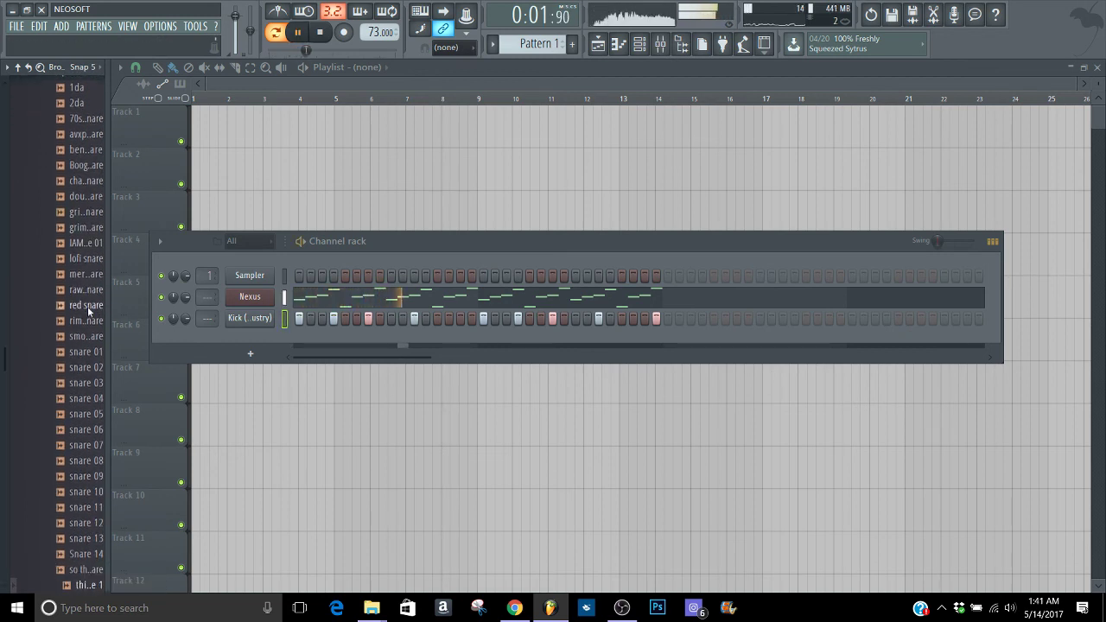
Audition the numbered snares in reverse against the playing pattern, through snare 13 and snare 08 to snare 02
key("Up")
key("Up")
key("Up")
key("Up")
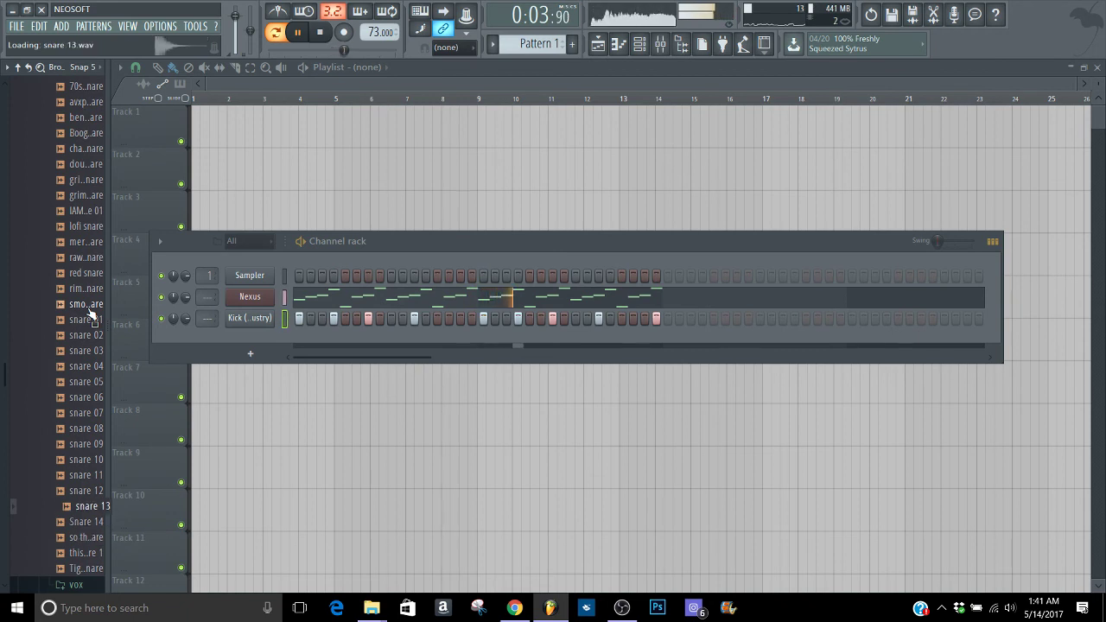
key("Up")
key("Up")
key("Up")
key("Up")
key("Up")
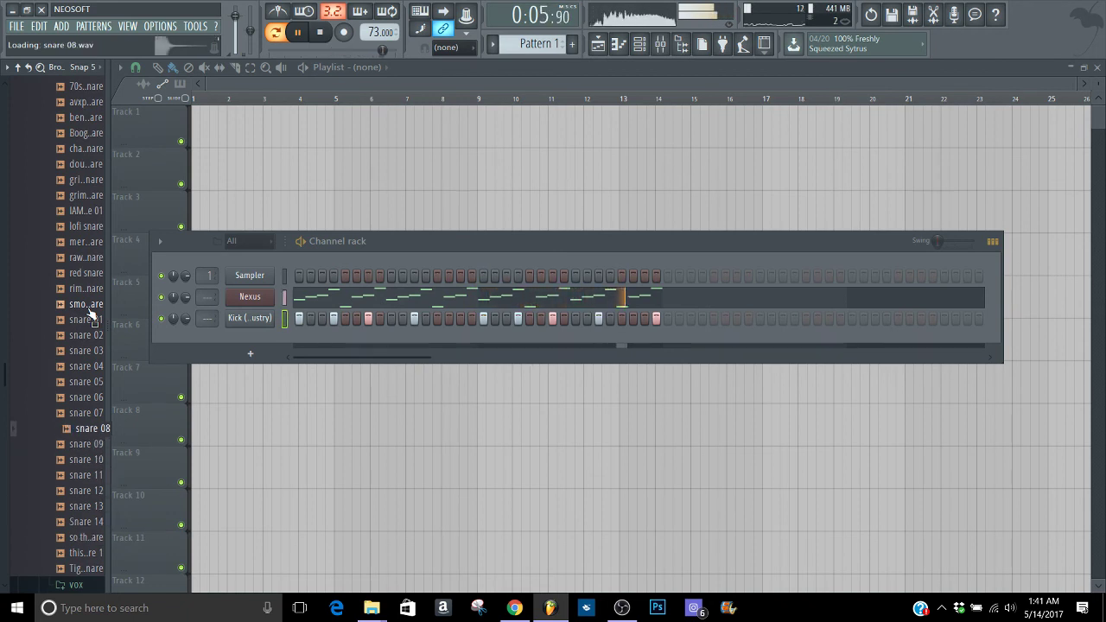
key("Up")
key("Up")
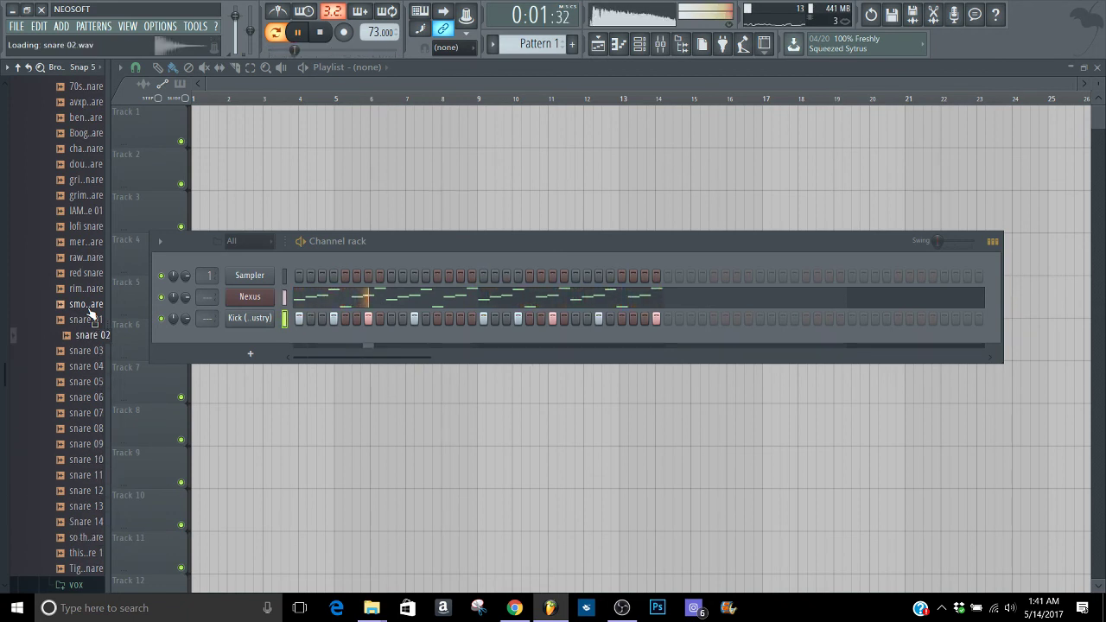
Compare smooth snare with the neighbouring snare 01 and rim snare over the playing pattern
key("Up")
key("Up")
key("Up")
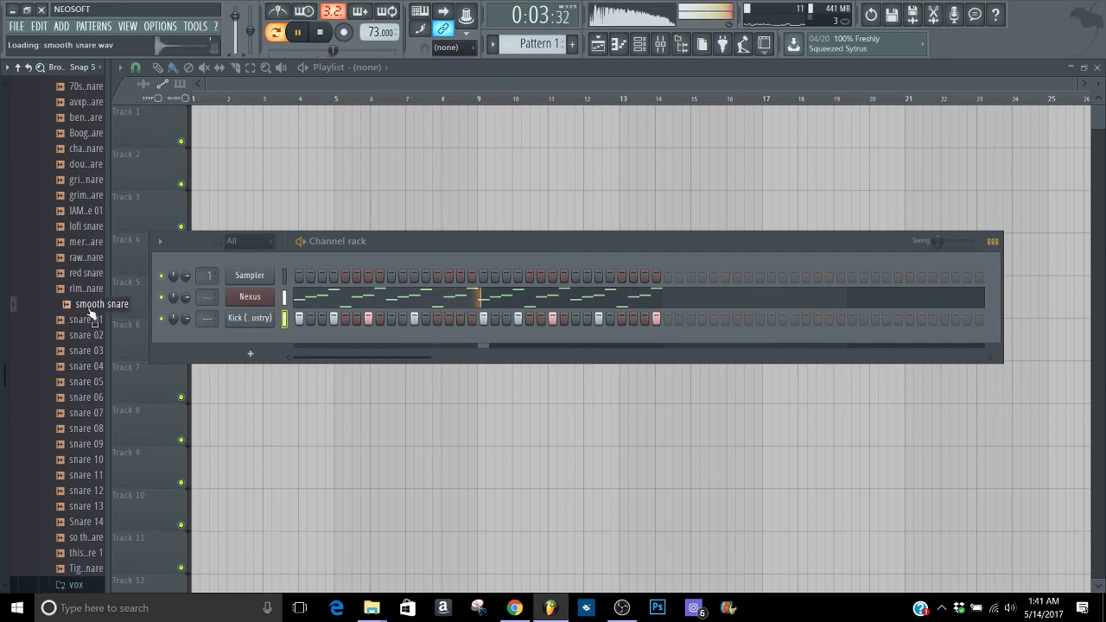
key("Down")
key("Up")
key("Up")
key("Down")
key("Down")
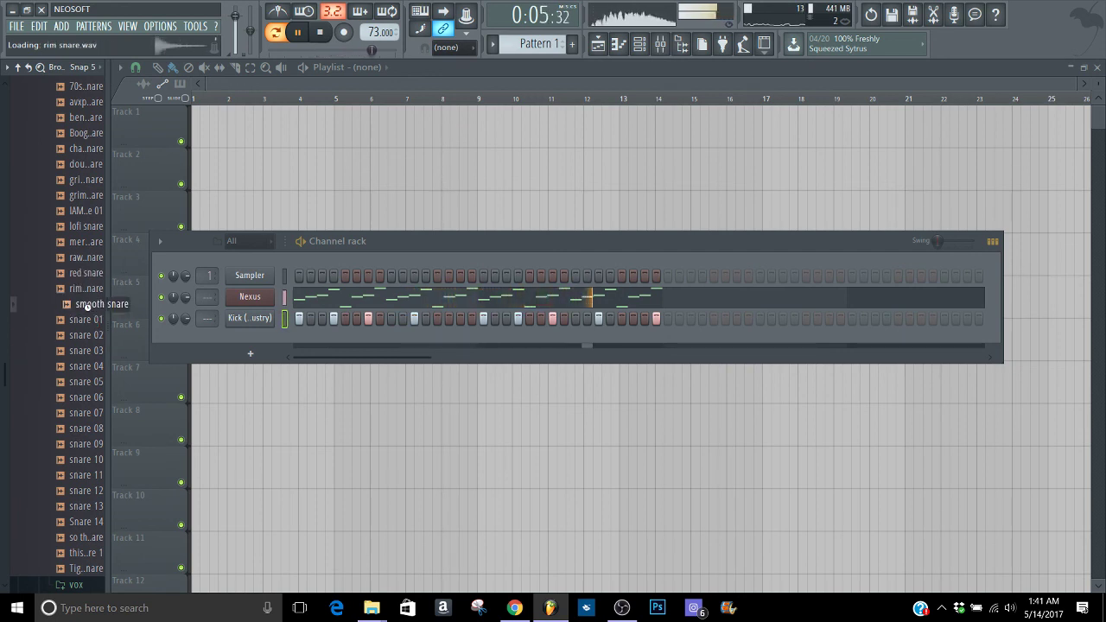
Compare red snare and raw snare over the playing pattern
key("Up")
key("Up")
key("Up")
key("Down")
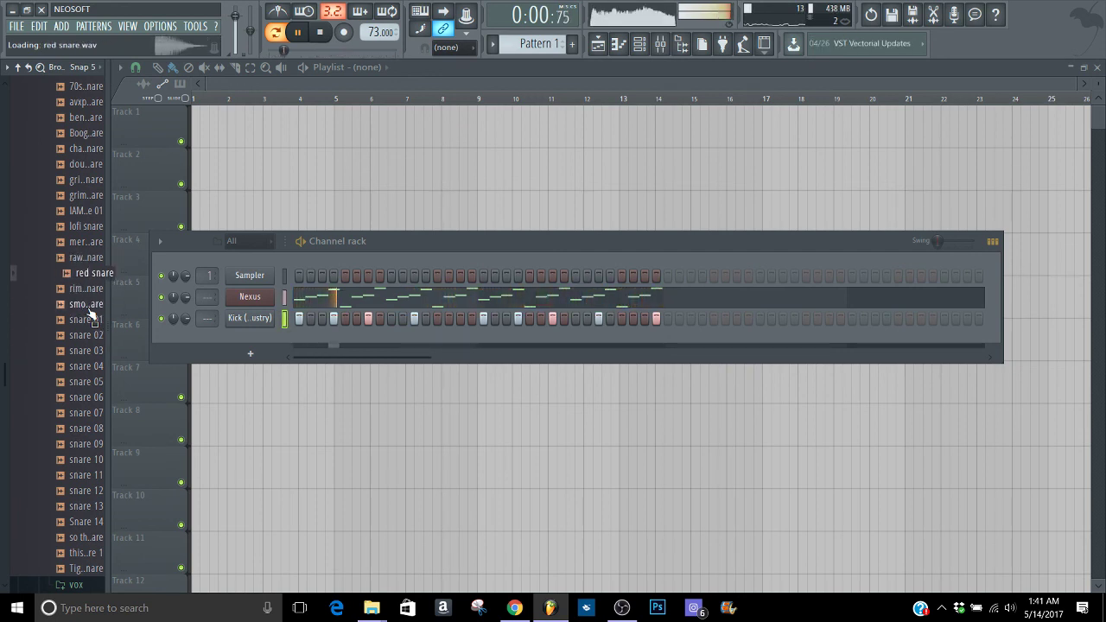
key("Up")
key("Up")
key("Up")
key("Up")
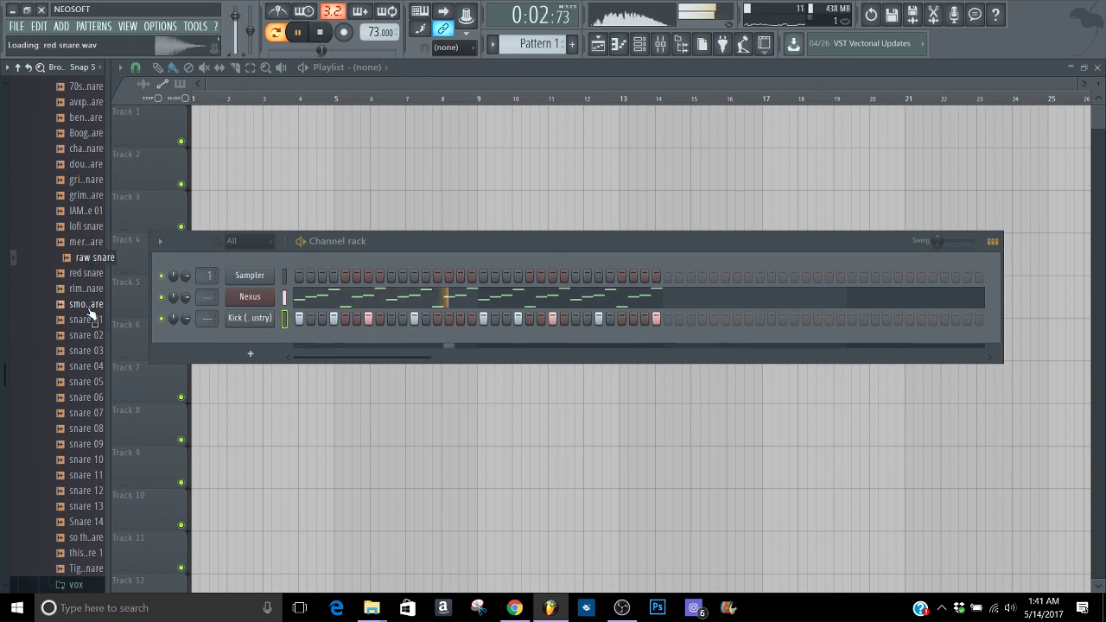
key("Down")
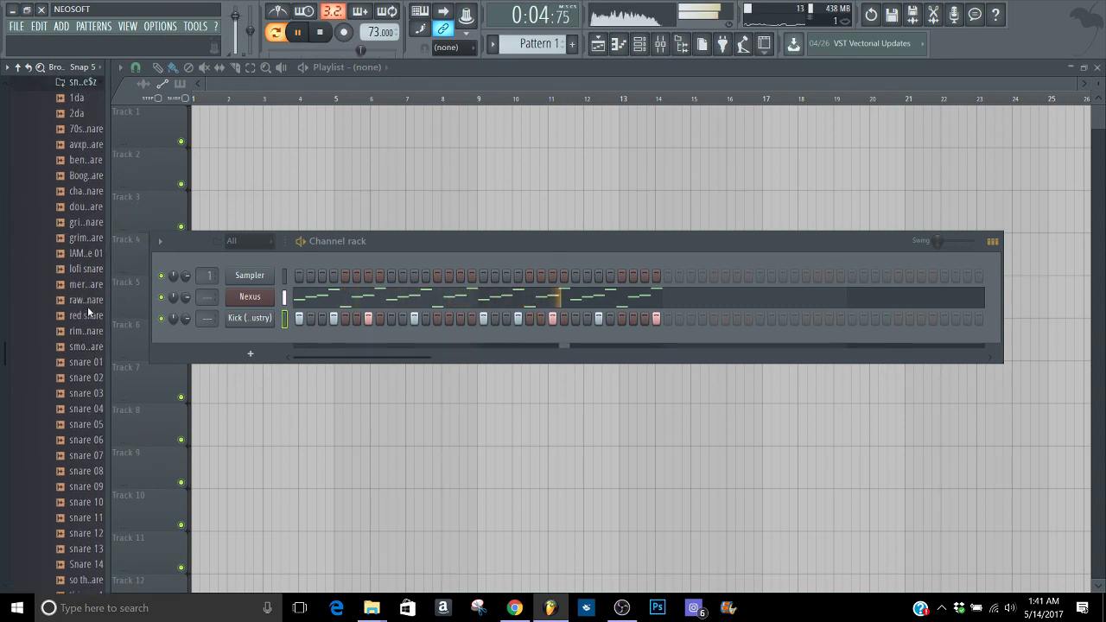
Stop playback, close the snare$z folder and its IAMKRT parent folders, and expand Drum kits
key("Left")
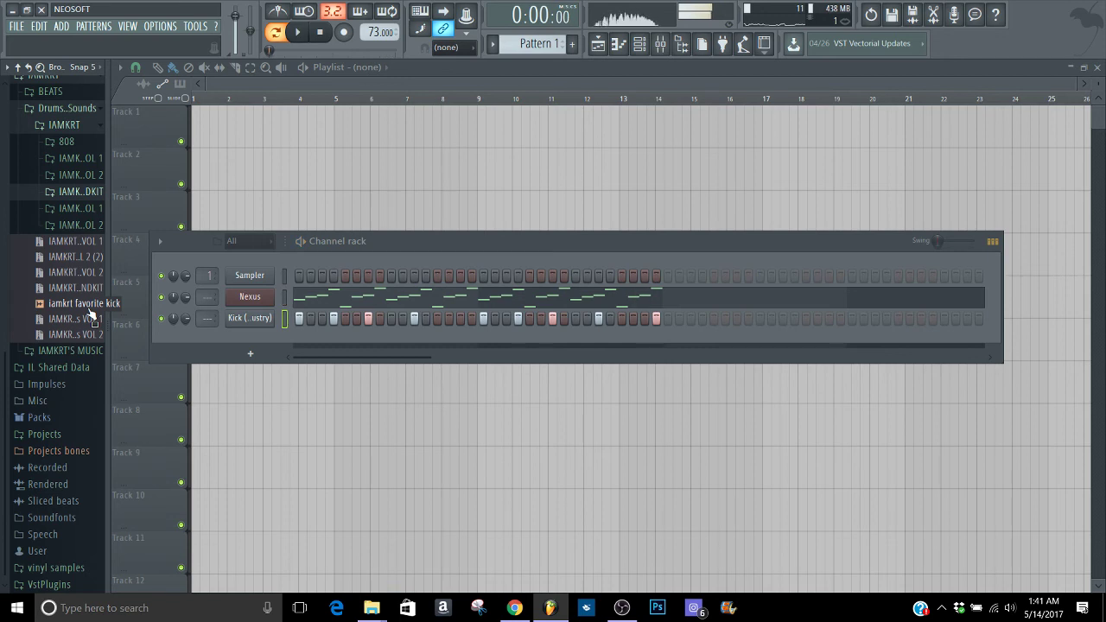
key("Left")
key("Left")
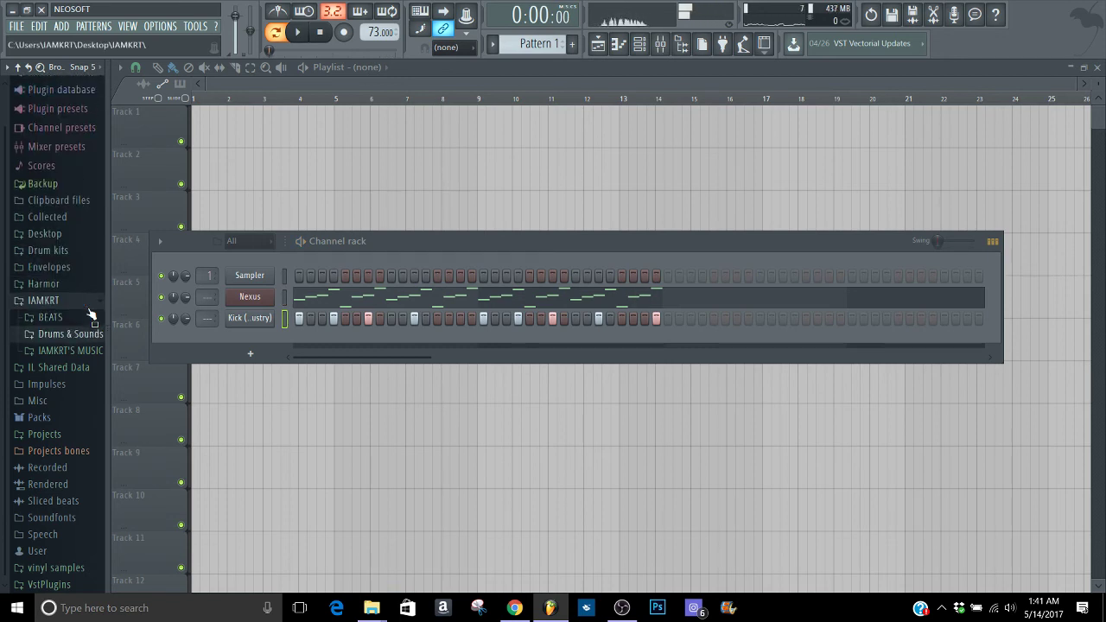
key("Left")
key("Up")
key("Up")
key("Up")
key("Right")
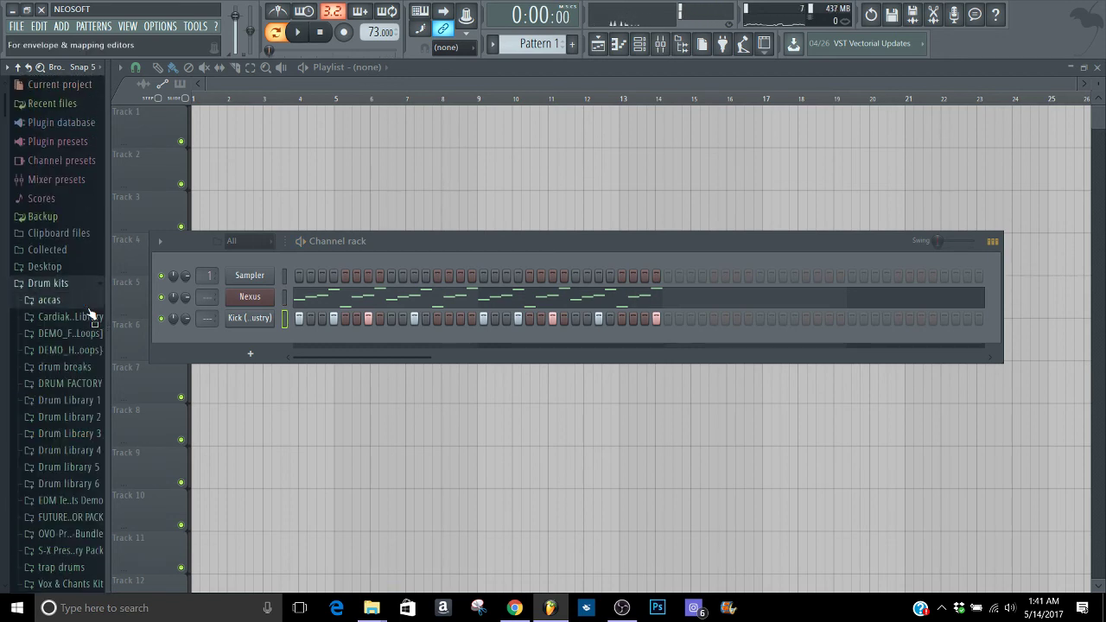
Look inside the drum breaks folder and close it again
key("Down")
key("Down")
key("Down")
key("Right")
key("Down")
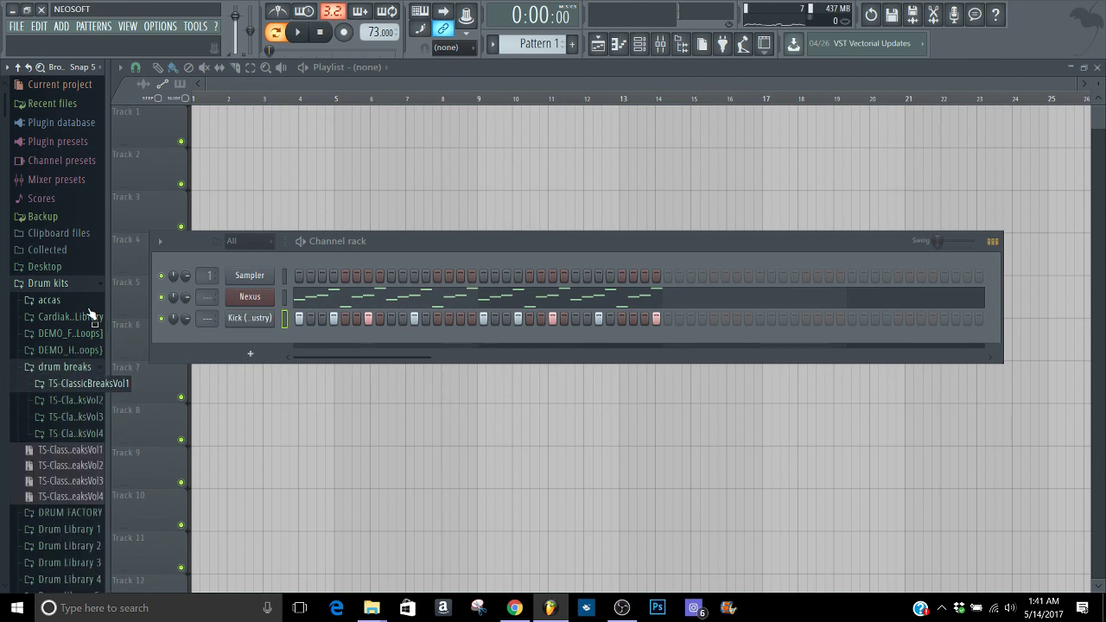
key("Left")
key("Left")
Expand the DRUM FACTORY folder and close the Dope drum kit inside it
key("Down")
key("Right")
key("Down")
key("Down")
key("Down")
key("Down")
key("Down")
key("Down")
key("Down")
key("Down")
key("Down")
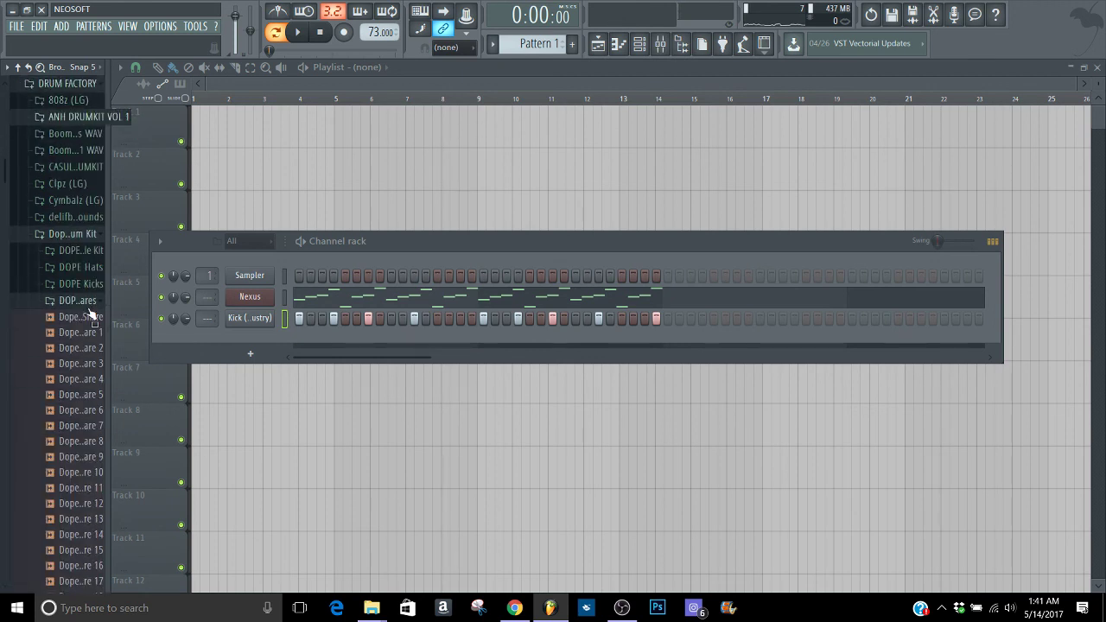
key("Left")
Look through the DRUM FACTORY kits, from Drumma Boy Drum Kit down past Kickz (LG) and Loopz (LG)
key("Down")
key("Down")
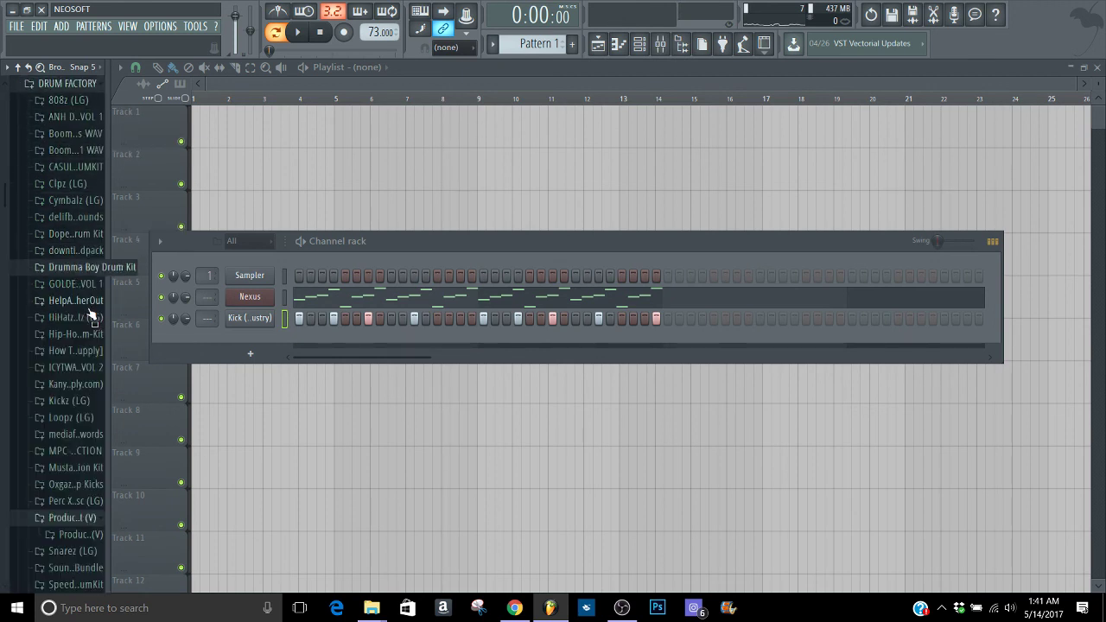
key("Down")
key("Down")
key("Down")
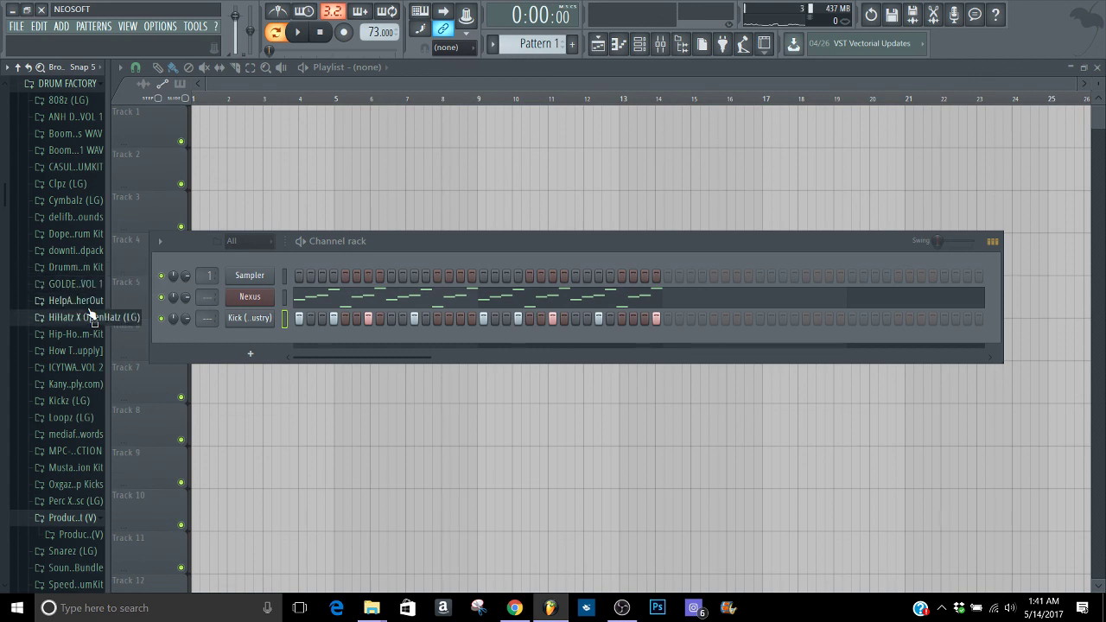
key("Down")
key("Down")
key("Down")
key("Down")
key("Down")
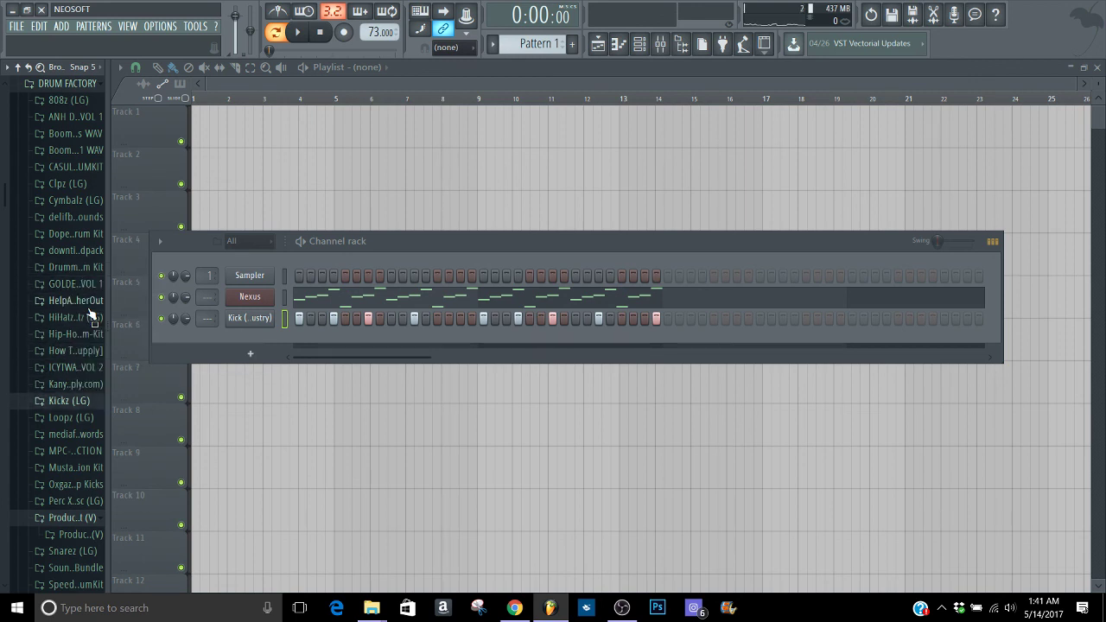
key("Down")
key("Down")
Open the mediaf..ords folder below Loopz (LG) and its TRA..ISC subfolder, and look over the drum kits inside
key("Right")
key("Down")
key("Down")
key("Down")
key("Down")
key("Right")
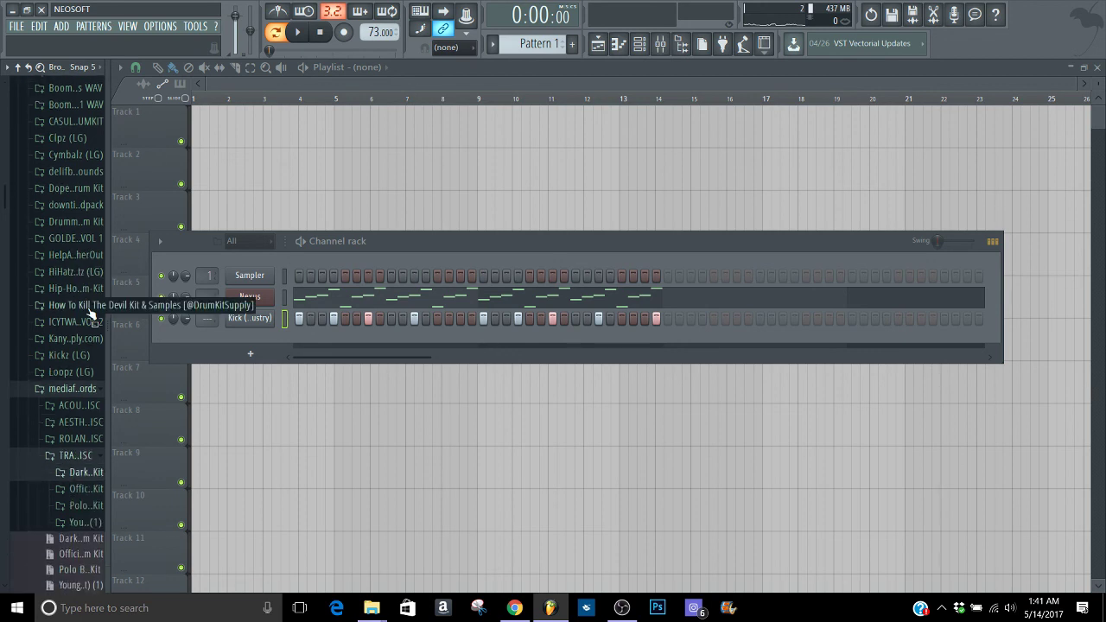
key("Down")
key("Down")
key("Up")
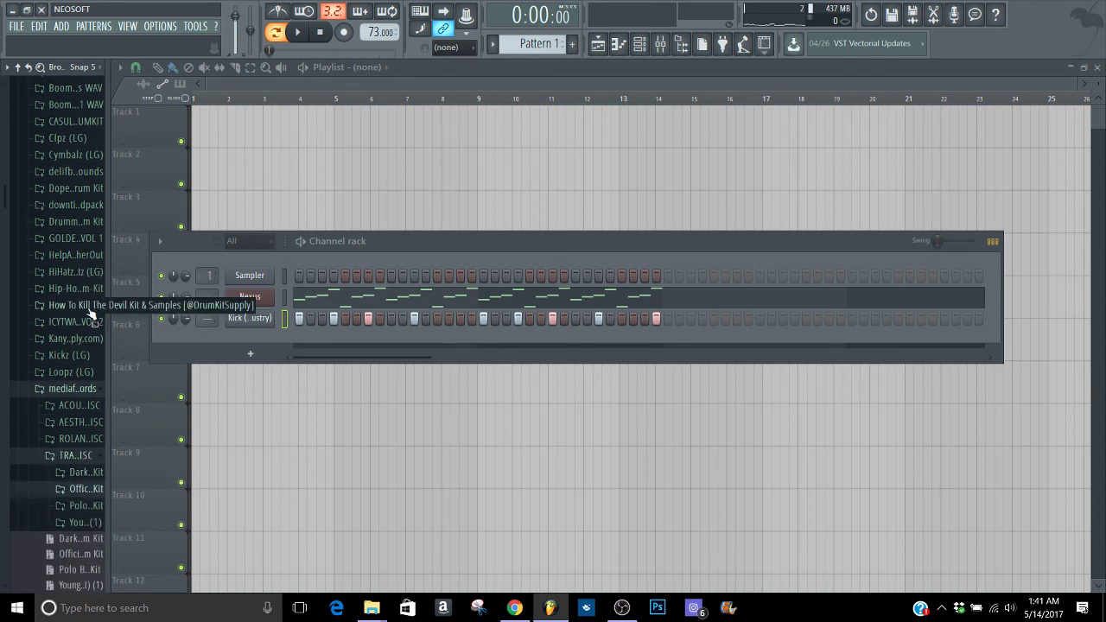
key("Up")
Open the Dark drum kit and expand its snares folder
key("Right")
key("Down")
key("Down")
key("Down")
key("Down")
key("Down")
key("Down")
key("Down")
key("Down")
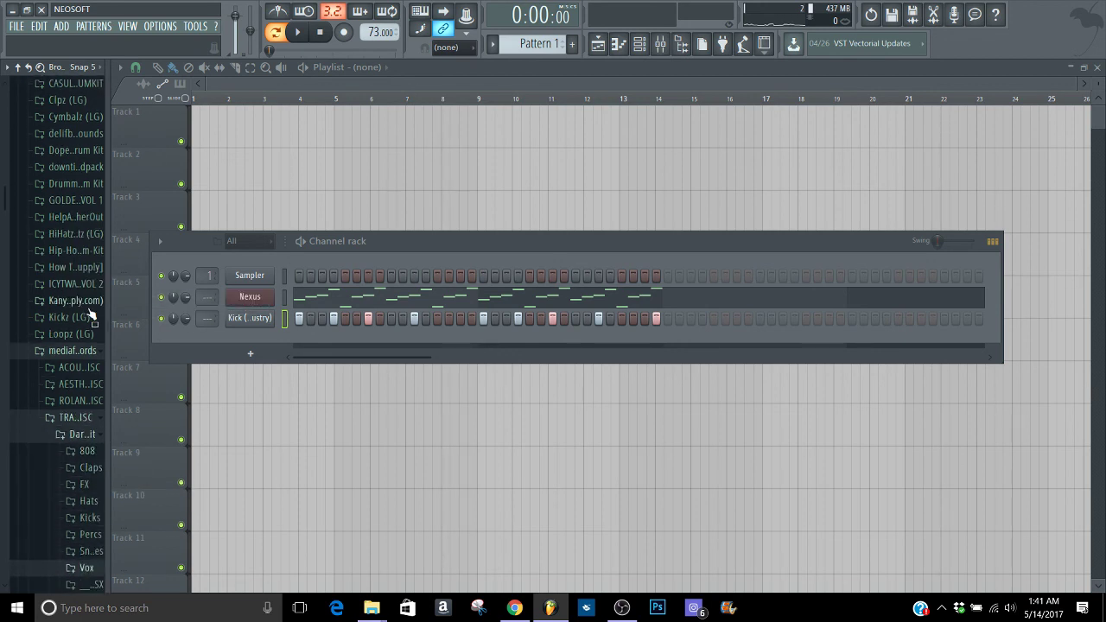
key("Up")
key("Right")
Audition the first snares in the Dark drum kit, down to AD3Snares005
key("Down")
key("Down")
key("Down")
key("Down")
key("Down")
key("Down")
key("Down")
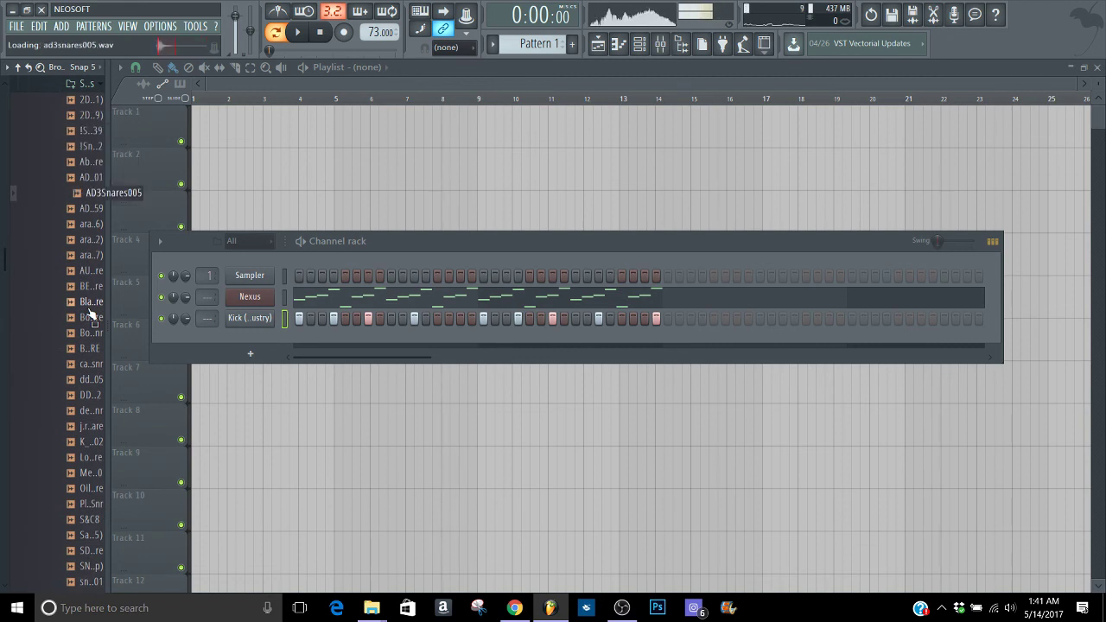
Compare AD3Snares005 with the snares just below it and start the pattern playing
key("Down")
key("Down")
key("Up")
key("Up")
key("space")
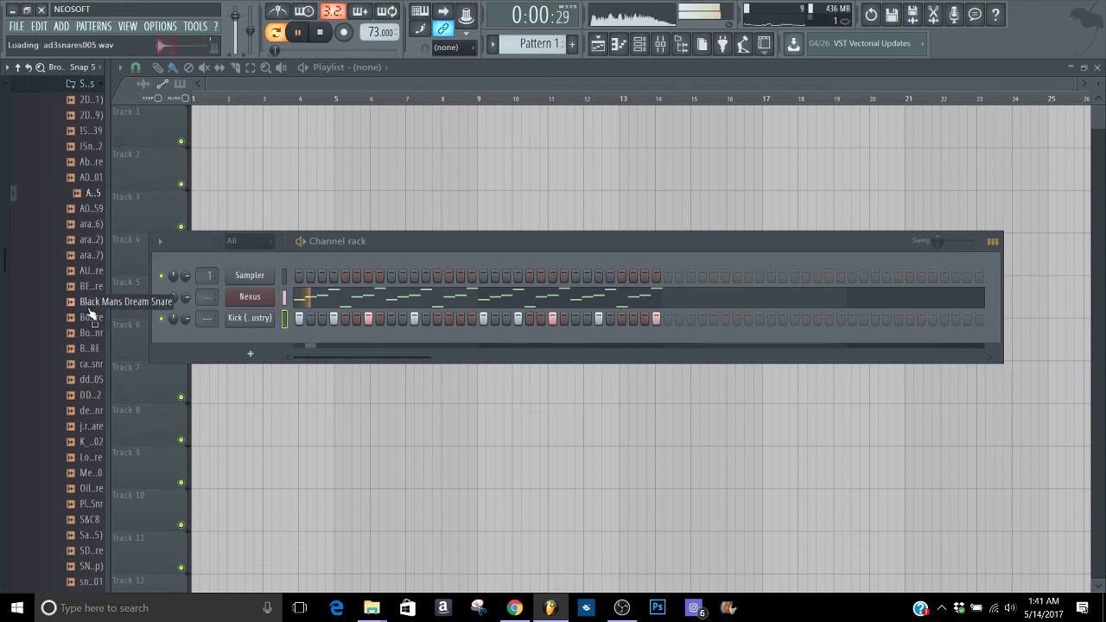
Audition ADSnare059 and the araabMUZIK snares against the pattern, stop playback, and listen again to araabMUZIK SNARE (12)
key("Down")
key("Down")
key("Up")
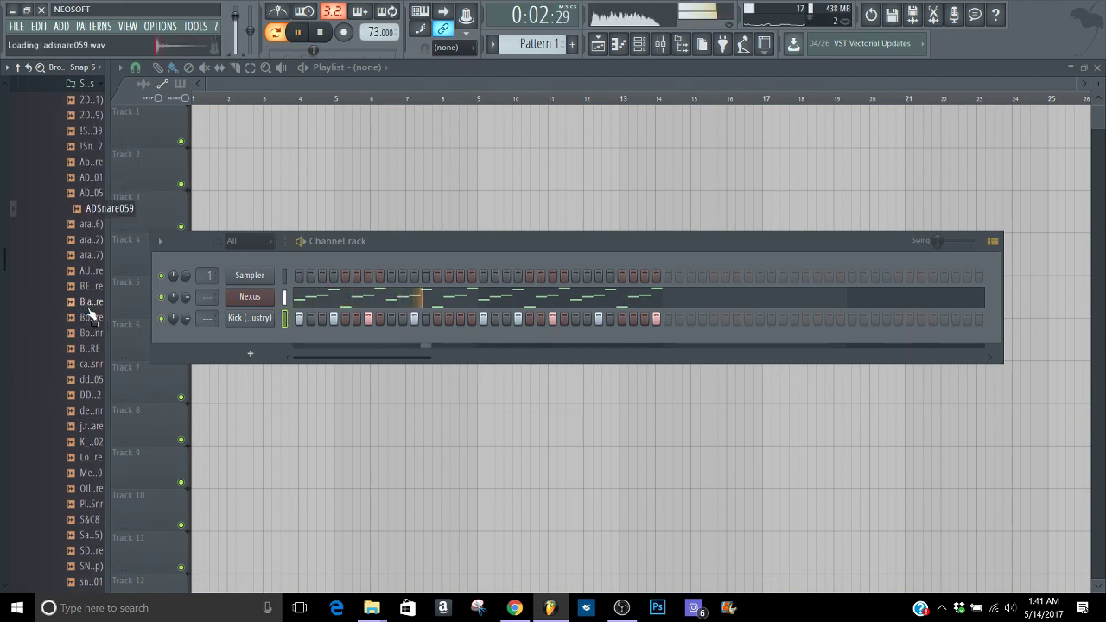
key("Down")
key("Down")
key("Down")
key("Down")
key("space")
key("Up")
key("Up")
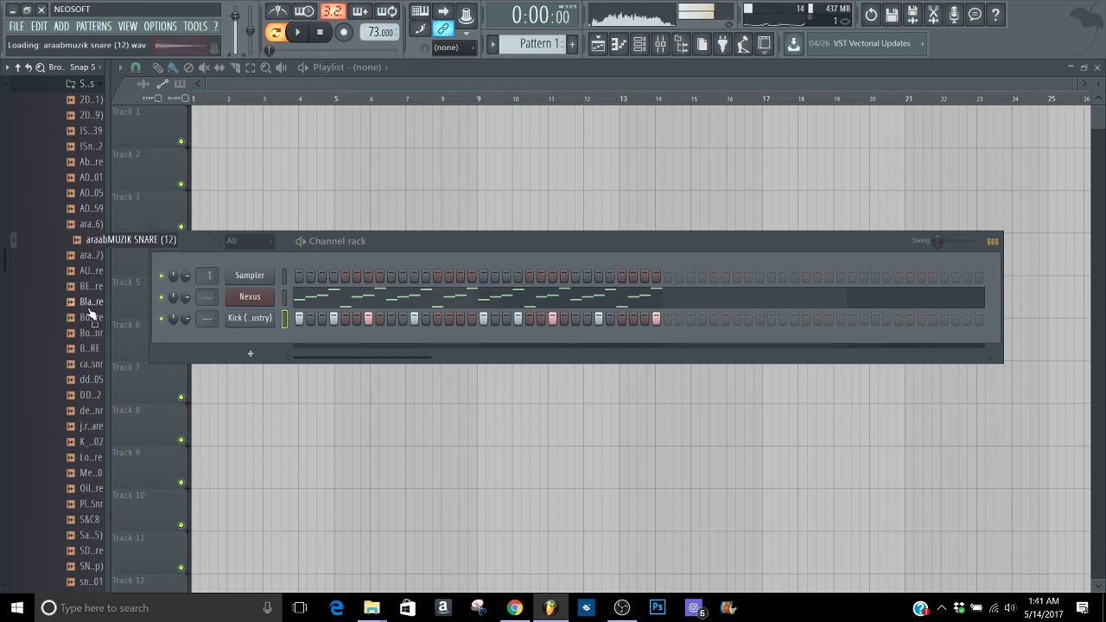
Audition the Dark kit snares below araabMUZIK SNARE (12), including Black Mans Dream Snare, down to BWB LEO KIT (27) SNARE
key("Down")
key("Down")
key("Down")
key("Down")
key("Up")
key("Down")
key("Down")
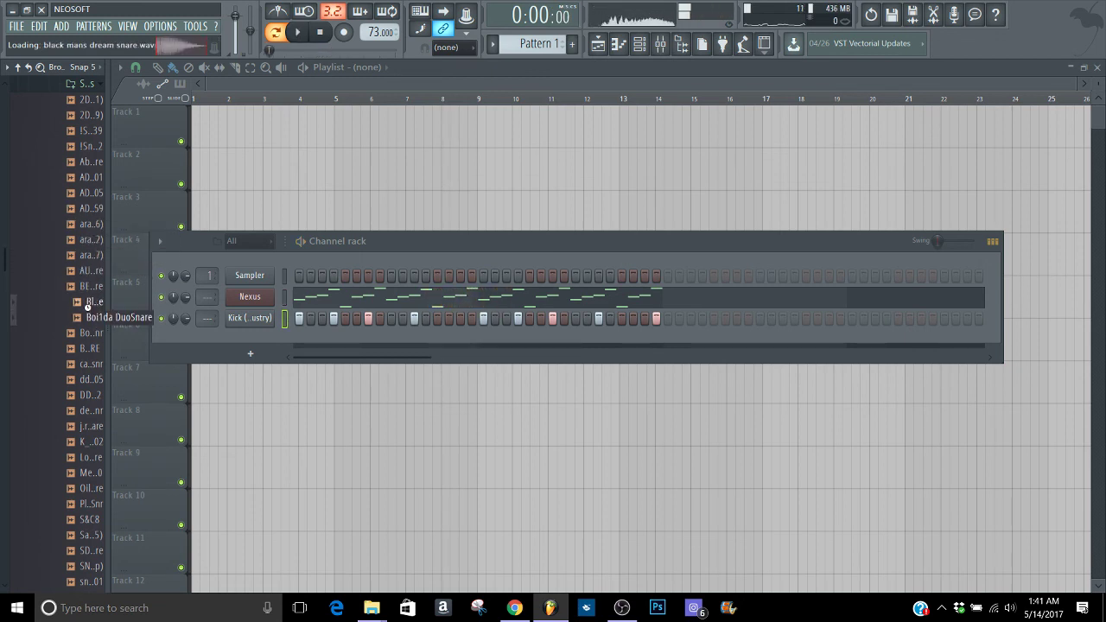
key("Down")
key("Down")
key("Down")
key("Up")
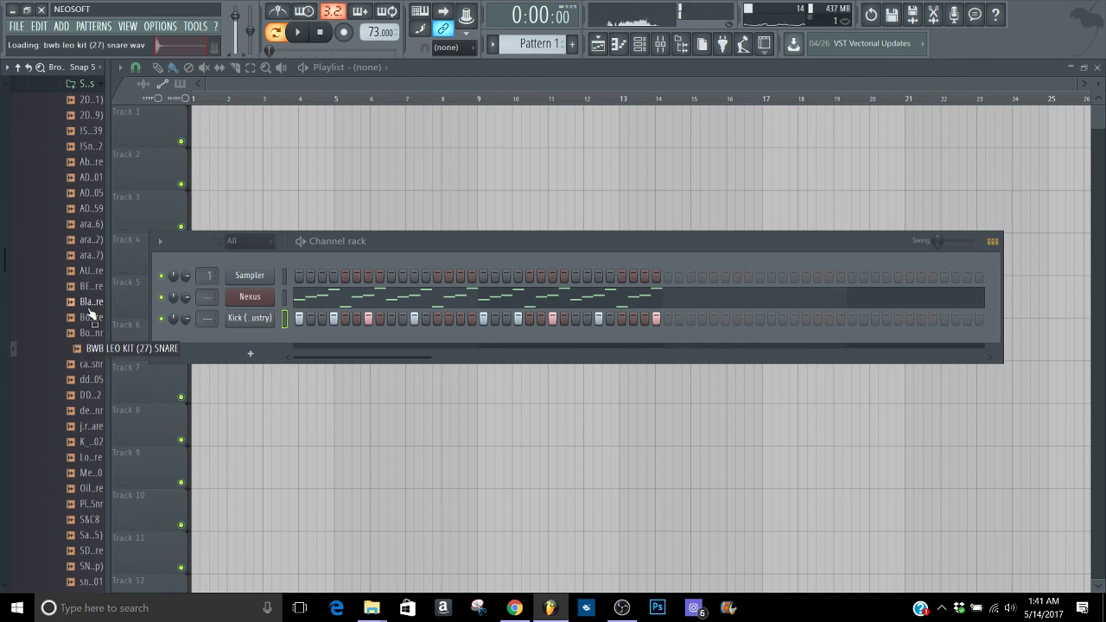
Add BWB LEO KIT (27) SNARE as a new channel and, with the pattern playing, place hits every eight steps from step 5 to 29
left_click_drag(84, 348, 253, 342)
key("space")
left_click(345, 339)
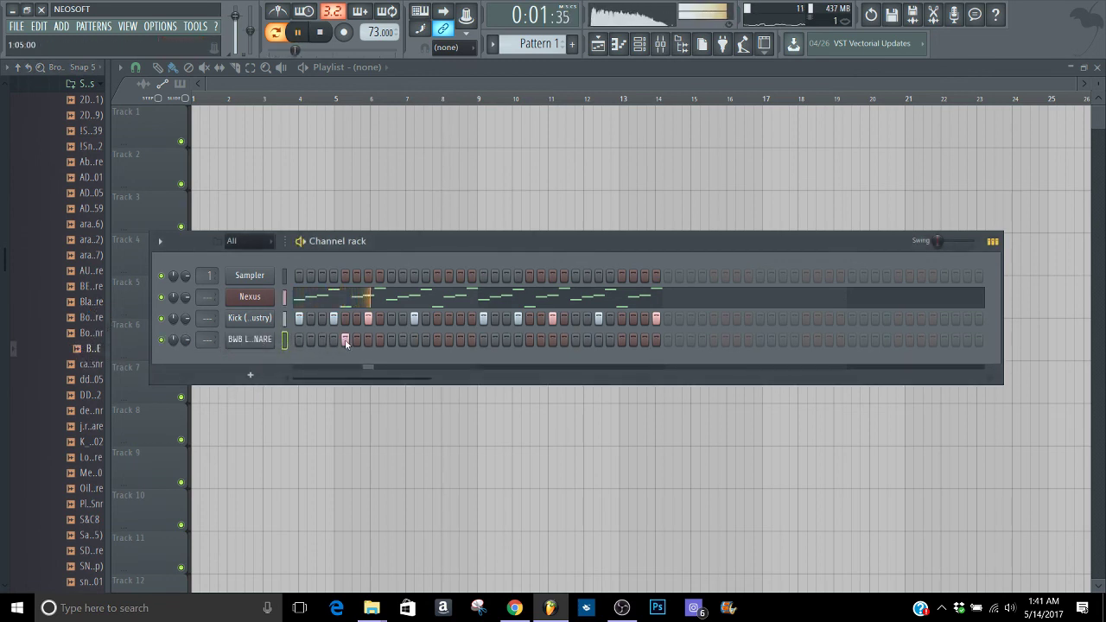
left_click(622, 340)
Open the snare channel's miscellaneous settings and audition the snares from can_snr down past K_SNARE002 against the pattern
left_click(250, 339)
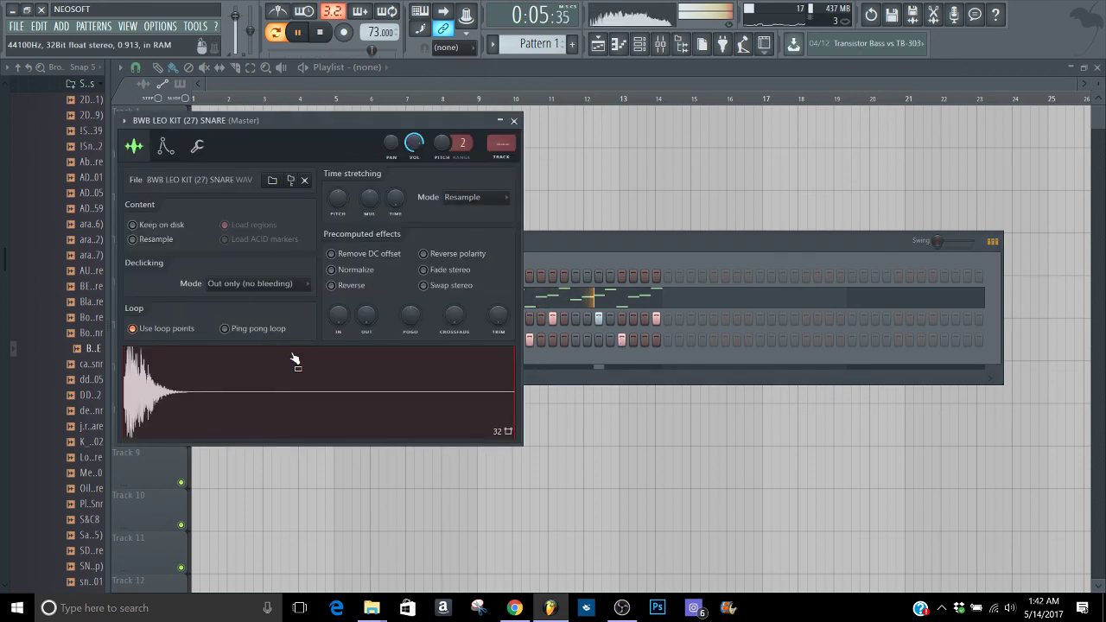
left_click(197, 146)
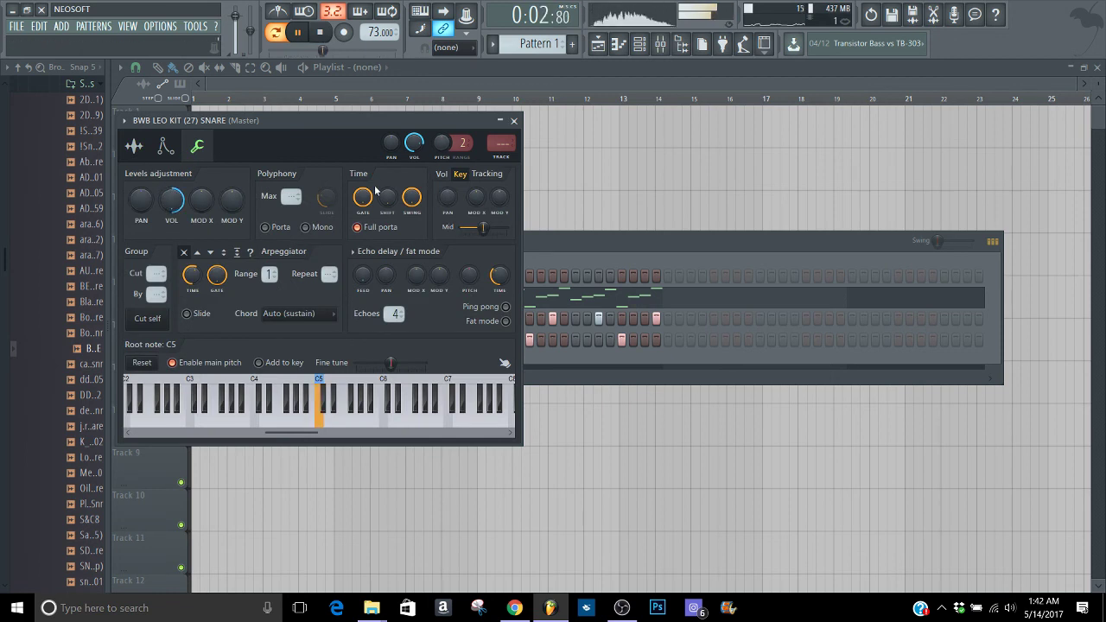
left_click(85, 365)
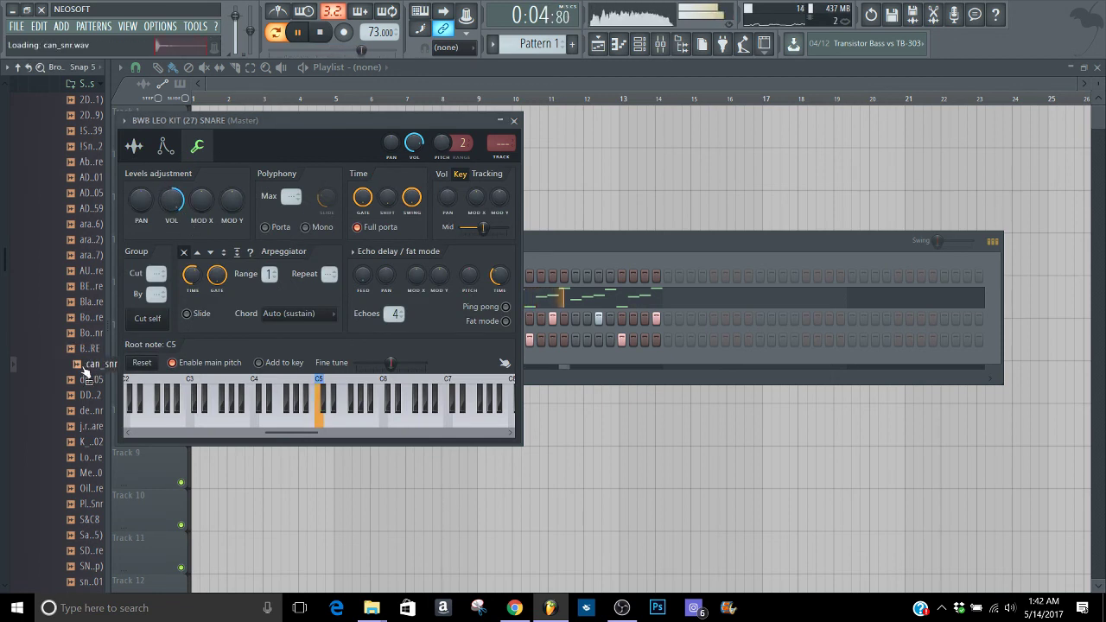
left_click(75, 381)
left_click(66, 397)
left_click(60, 413)
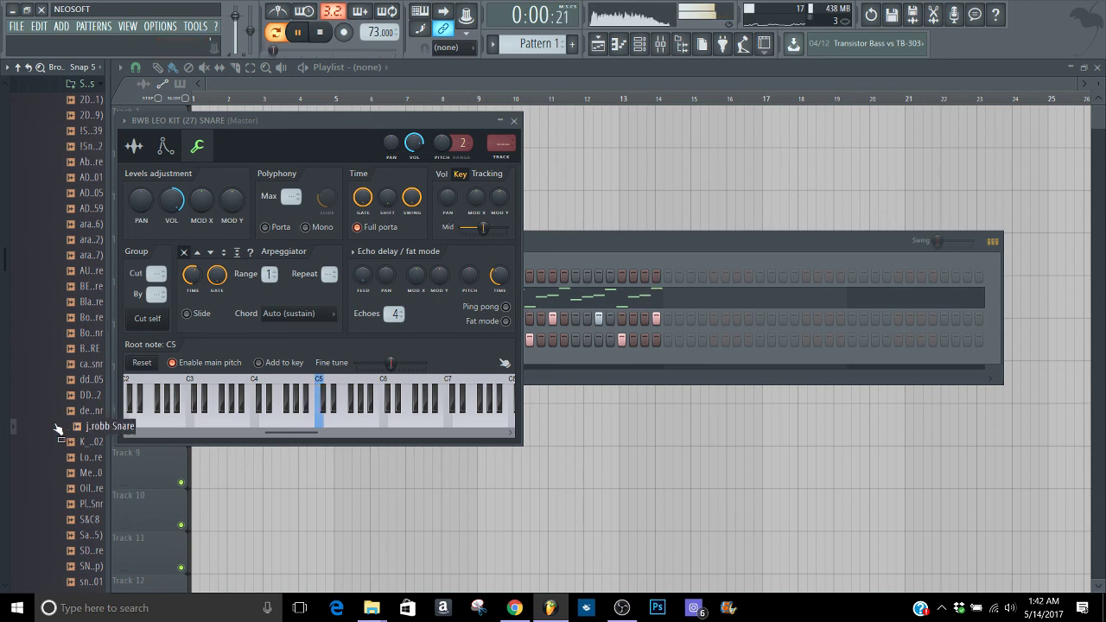
left_click(58, 426)
left_click(54, 442)
left_click(62, 459)
Replace the snare channel's sample with K_SNARE002 and slightly lower its volume multiplier
left_click(80, 445)
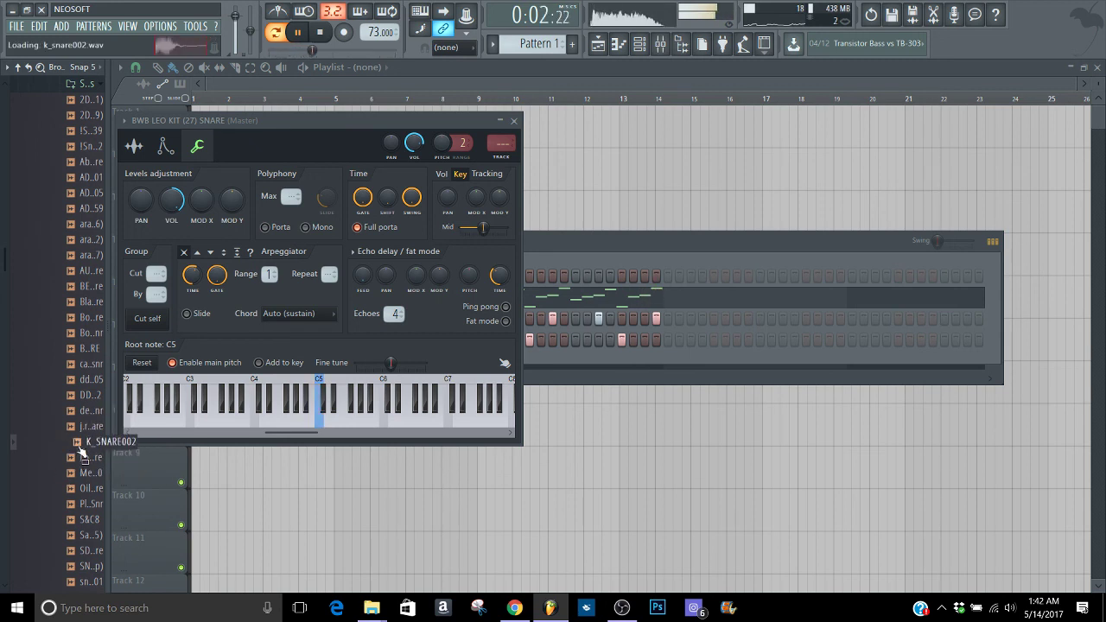
left_click_drag(82, 446, 188, 350)
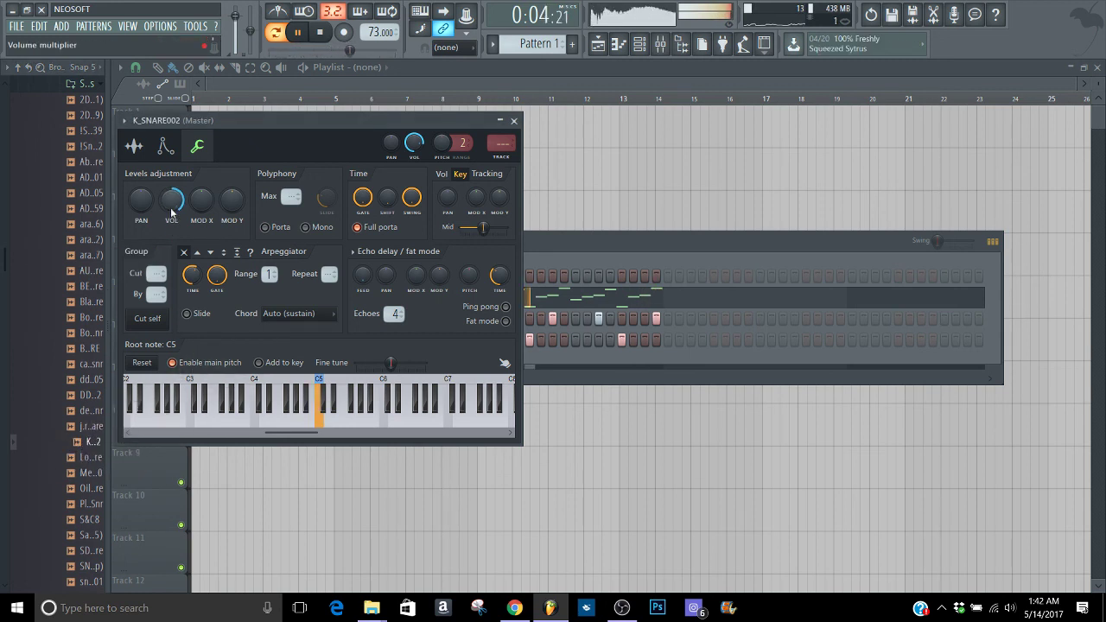
left_click_drag(171, 212, 171, 216)
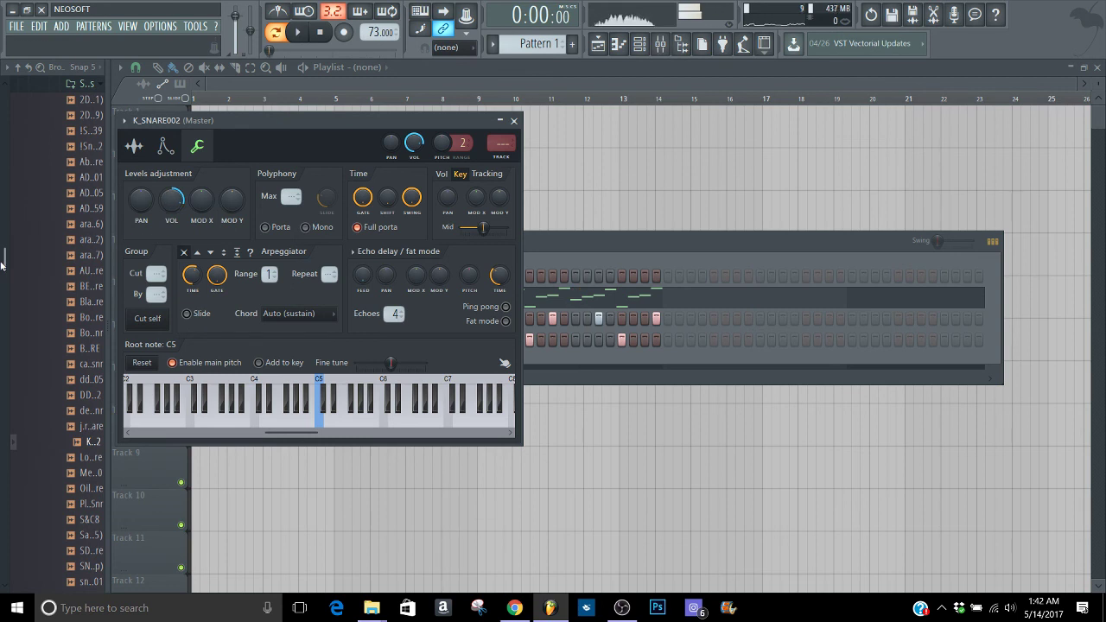
Audition further snares including snare01 and SwizzBeats0018, then try SwizzBeats0018 in the snare channel with the pattern playing
scroll(2, 263, "down", 6)
left_click_drag(83, 197, 76, 196)
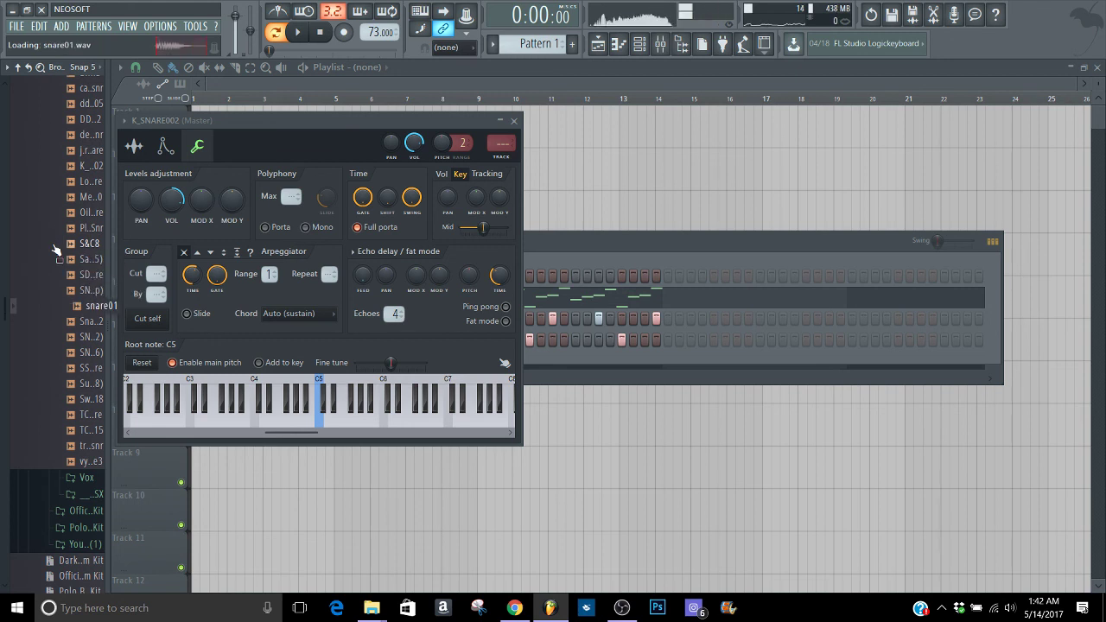
key("Down")
key("Down")
key("Down")
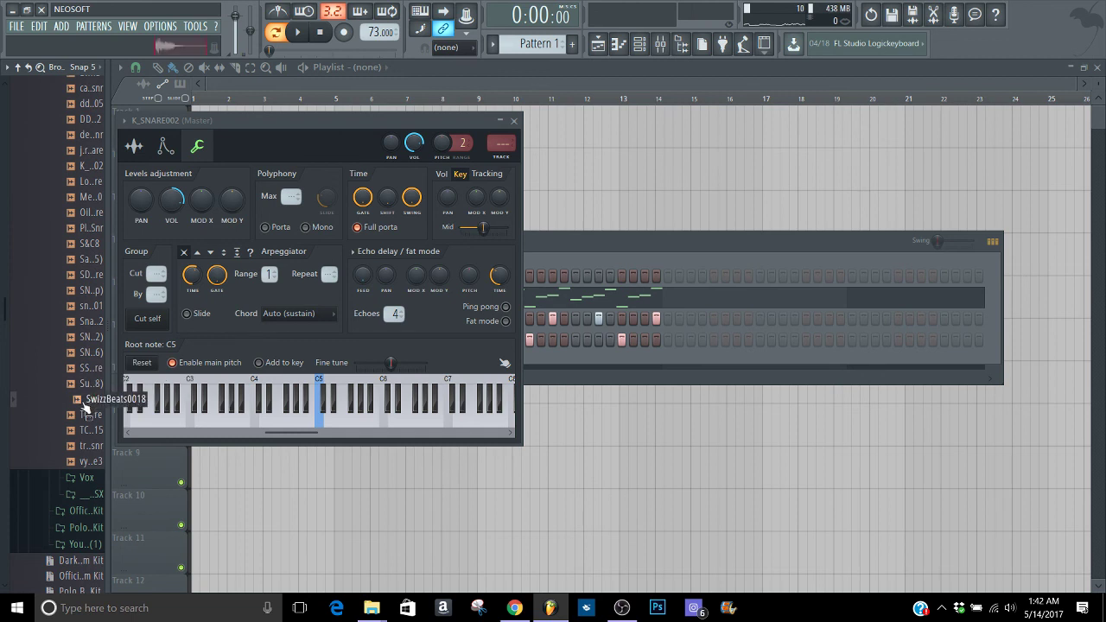
key("space")
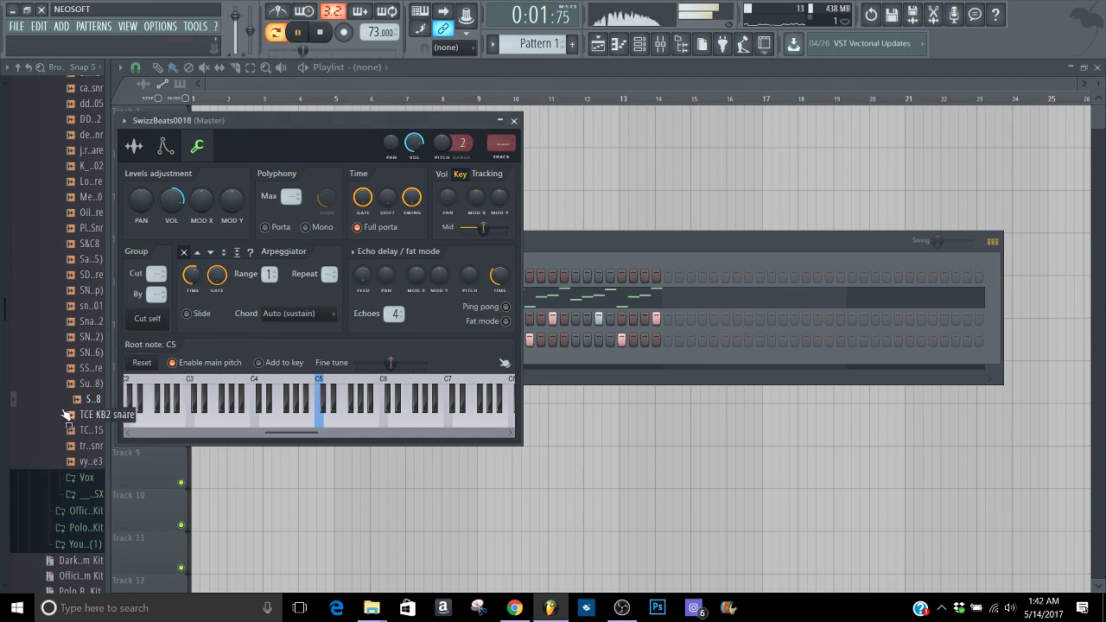
Audition the last snares down to vybeSnare3 and try Metro Boomin Snare 10 in the snare channel
left_click(47, 446)
left_click(49, 462)
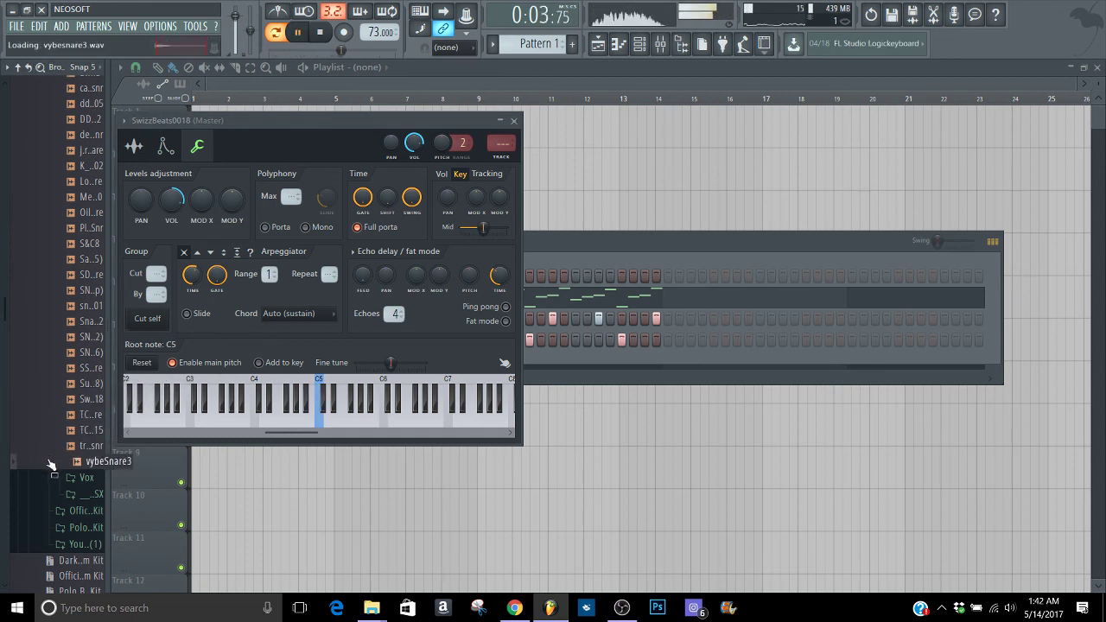
left_click_drag(74, 367, 193, 219)
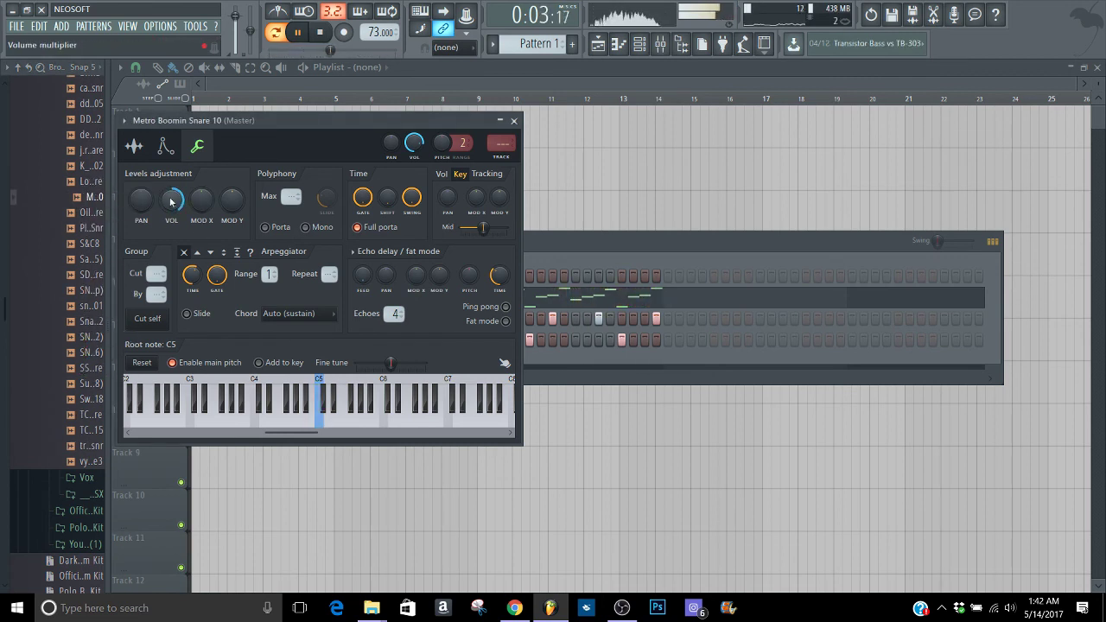
Compare Box_Snr with Black Mans Dream Snare and load Black Mans Dream Snare into the snare channel
left_click_drag(2, 310, 2, 278)
left_click(54, 265)
left_click(57, 237)
left_click(51, 265)
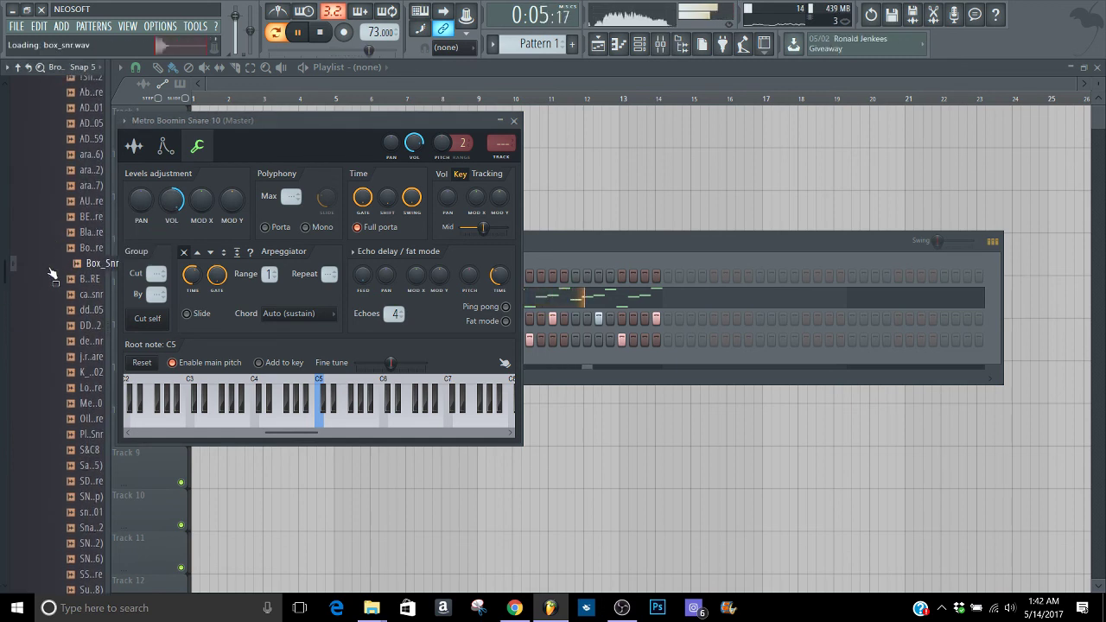
left_click(66, 236)
left_click_drag(68, 237, 172, 232)
Audition the snares from Metro Boomin Snare 10 down to SN (Polo-Trap) and try SN (Polo-Trap) in the snare channel
left_click_drag(69, 309, 51, 390)
left_click(51, 404)
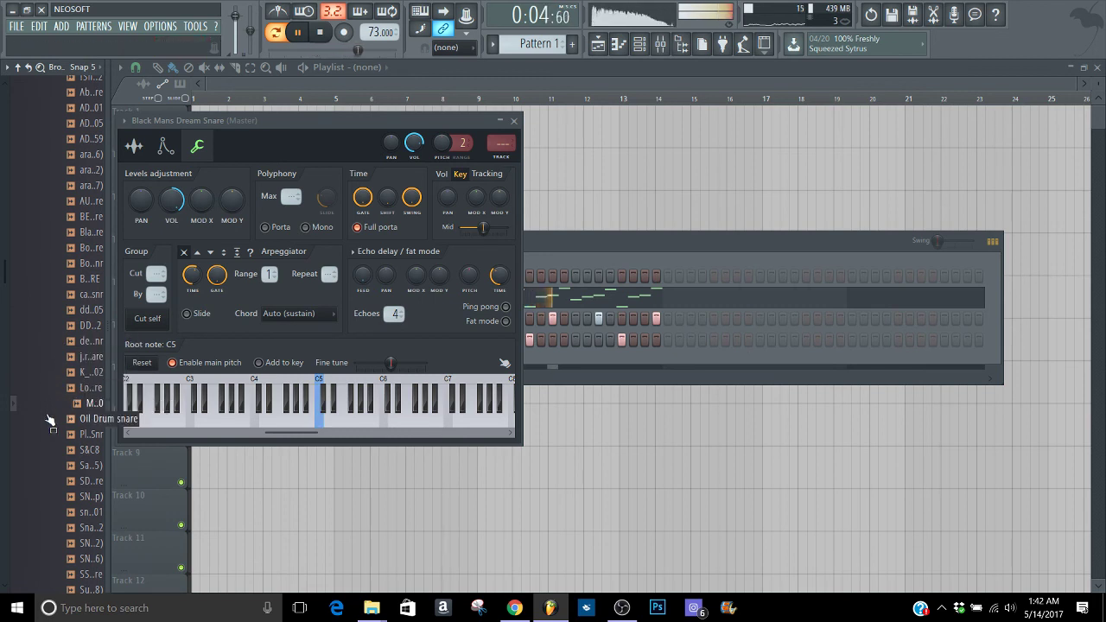
left_click(50, 419)
left_click(49, 434)
left_click(49, 451)
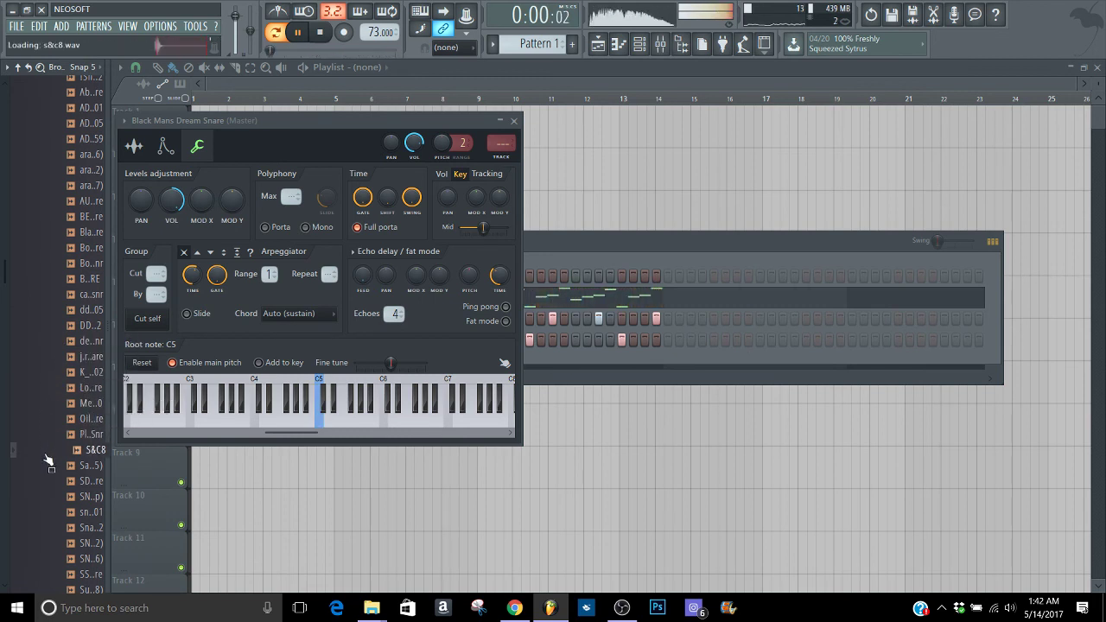
left_click(50, 465)
left_click(50, 481)
left_click(49, 496)
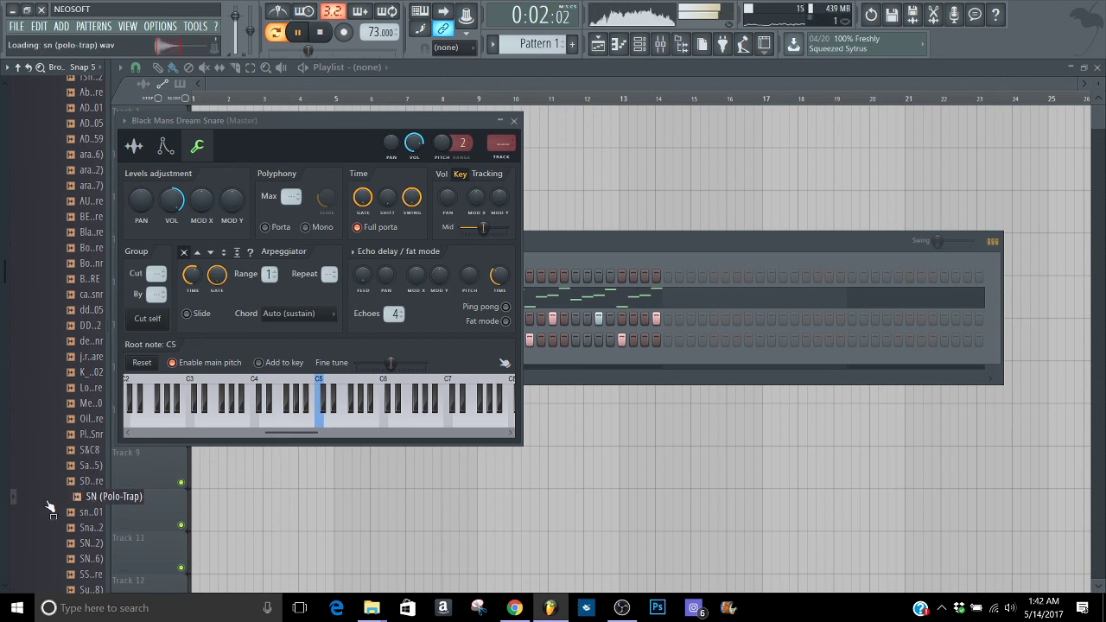
Compare j.robb Snare, BWB LEO KIT (27) SNARE and Boi1da DuoSnare, then load Black Mans Dream Snare into the snare channel
left_click(77, 363)
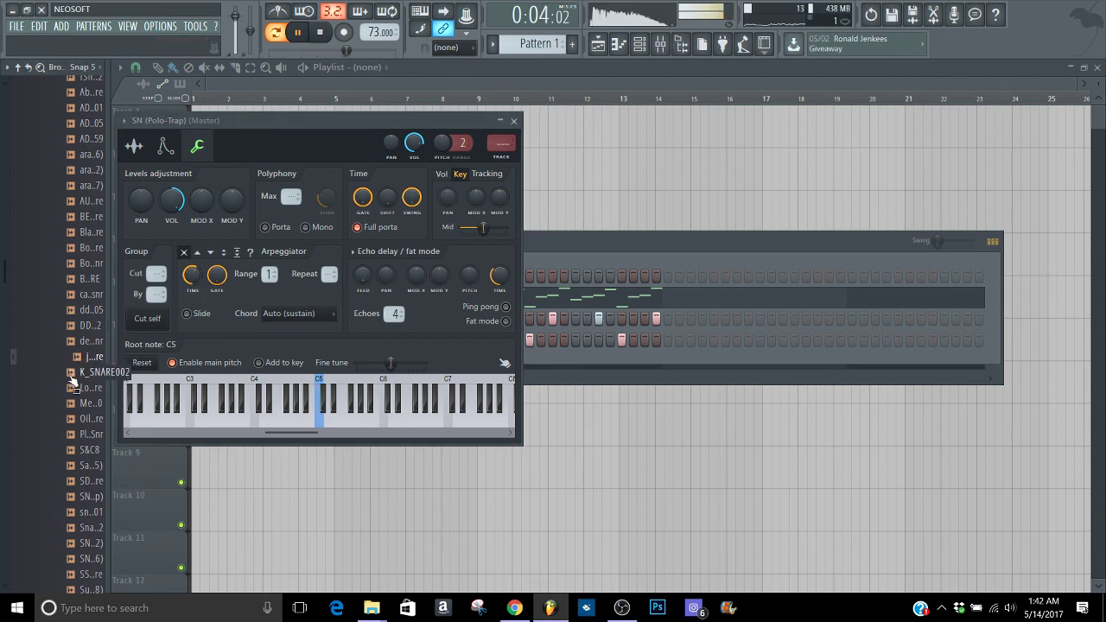
left_click(76, 355)
left_click(72, 279)
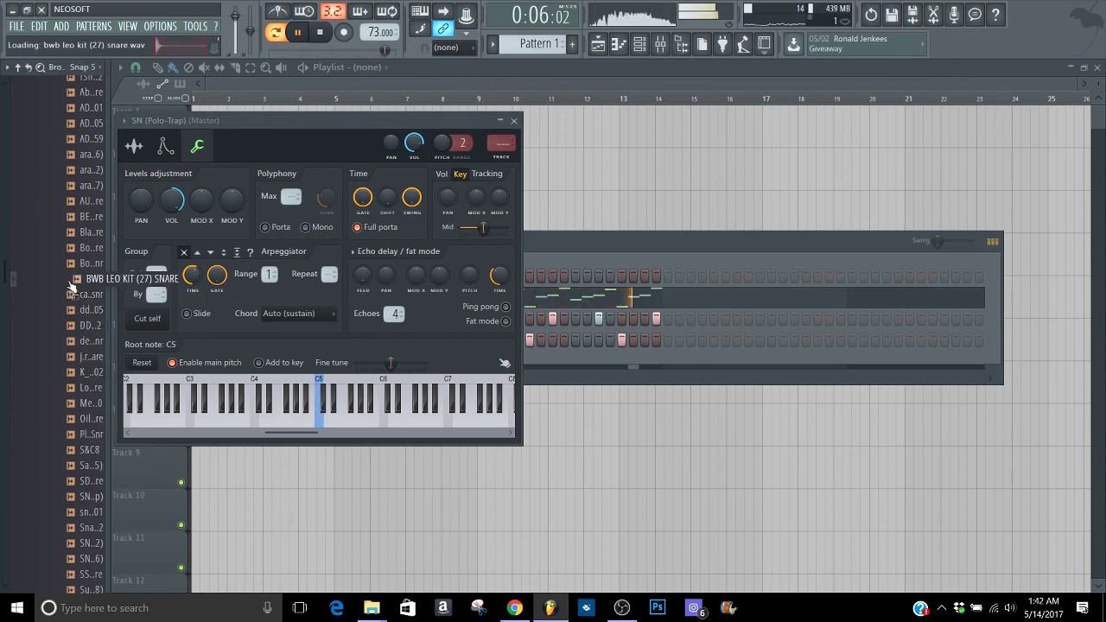
left_click(65, 296)
left_click(68, 264)
left_click(70, 248)
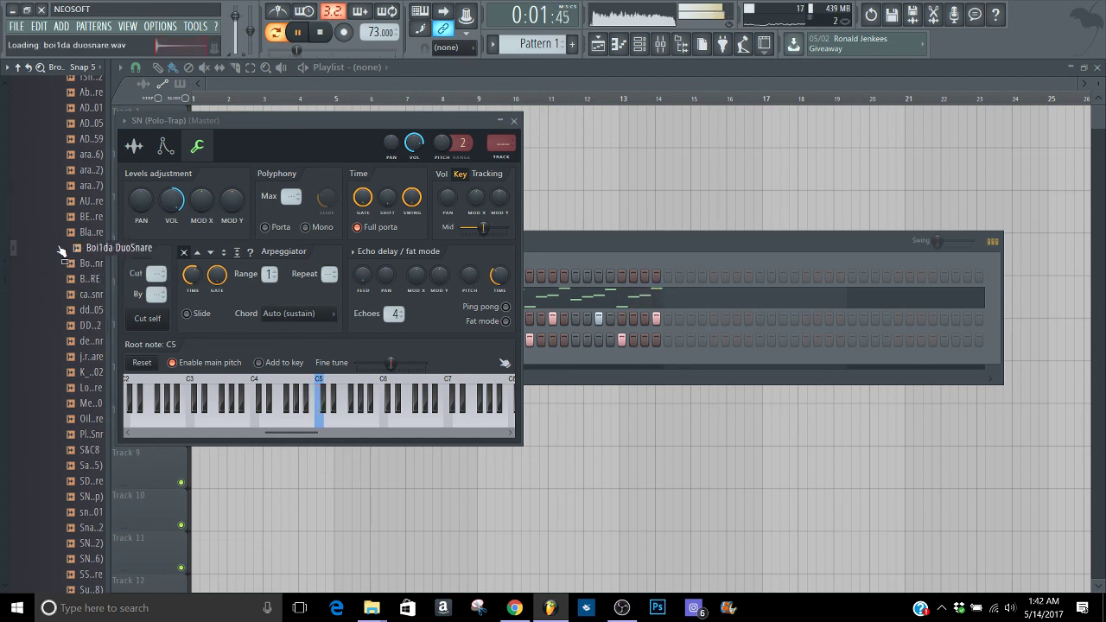
left_click(52, 233)
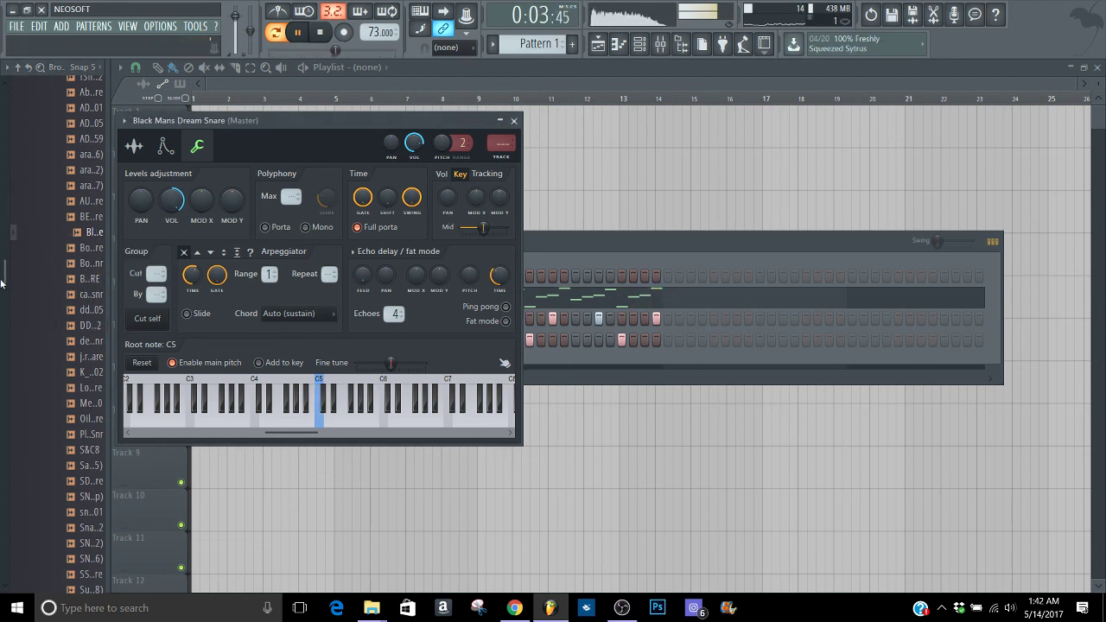
Collapse the snares folder, stop playback and audition the Dark kit's hi-hats around Down Hat and dd3_hh047
scroll(6, 275, "up", 10)
left_click(86, 306)
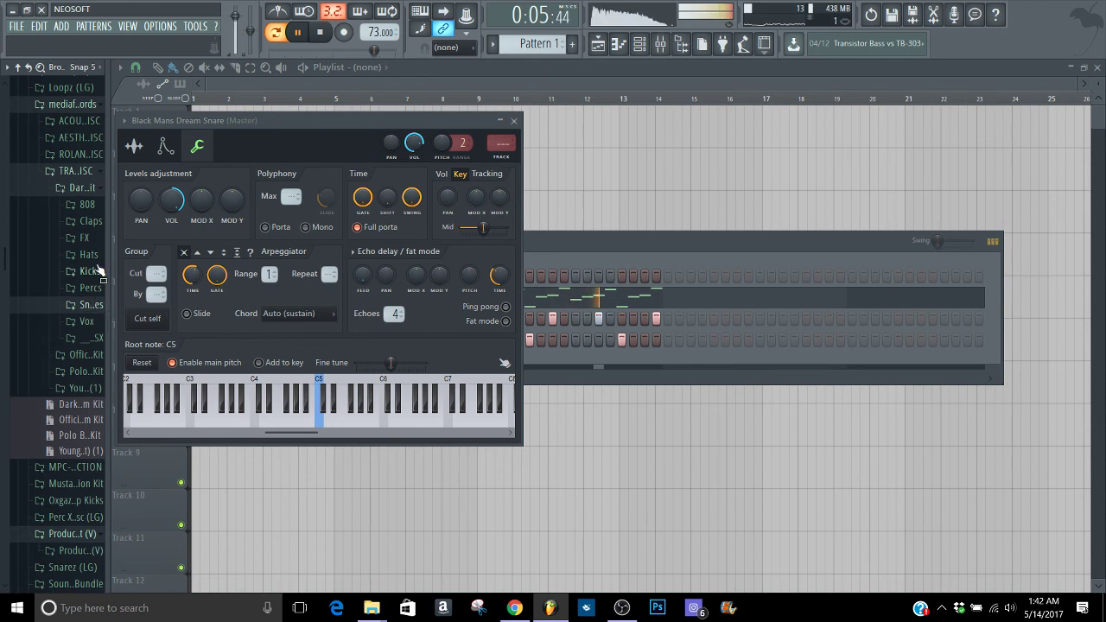
left_click(88, 272)
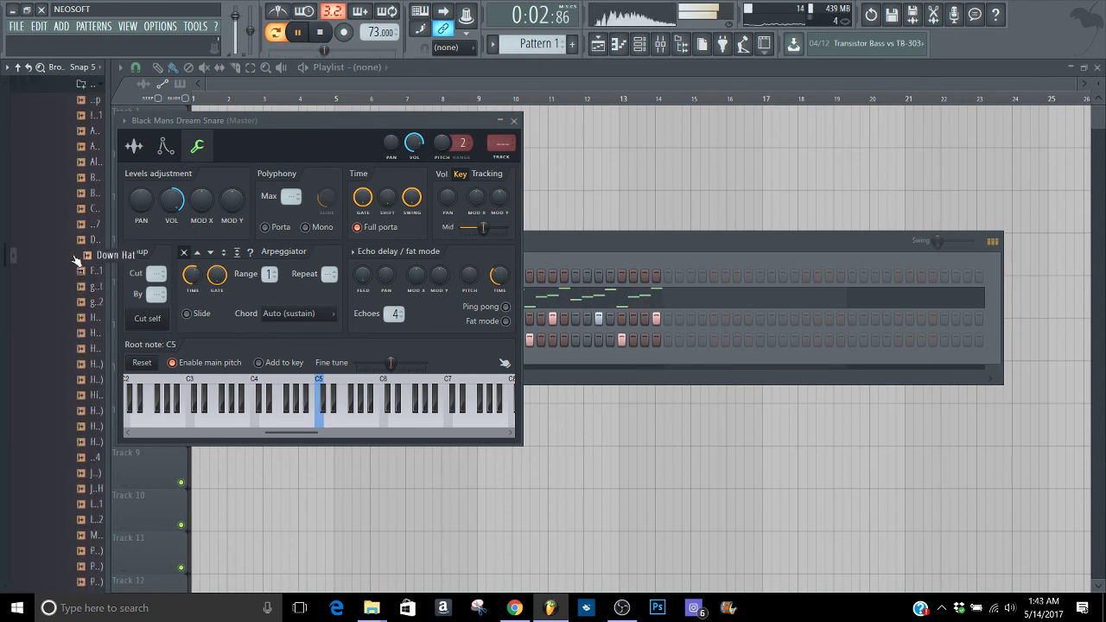
key("Up")
key("Up")
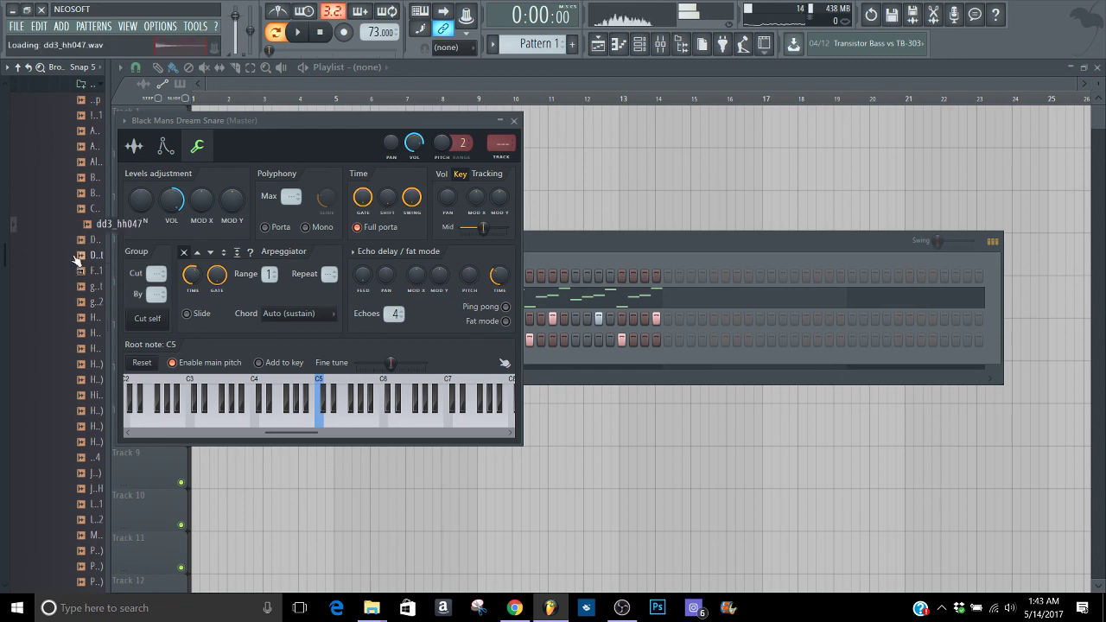
key("Down")
key("Down")
key("Up")
key("Up")
key("Left")
Expand the Dark kit's 808 folder and audition its samples, including 808 (10) and 808 (19), against the pattern
scroll(75, 258, "down", 8)
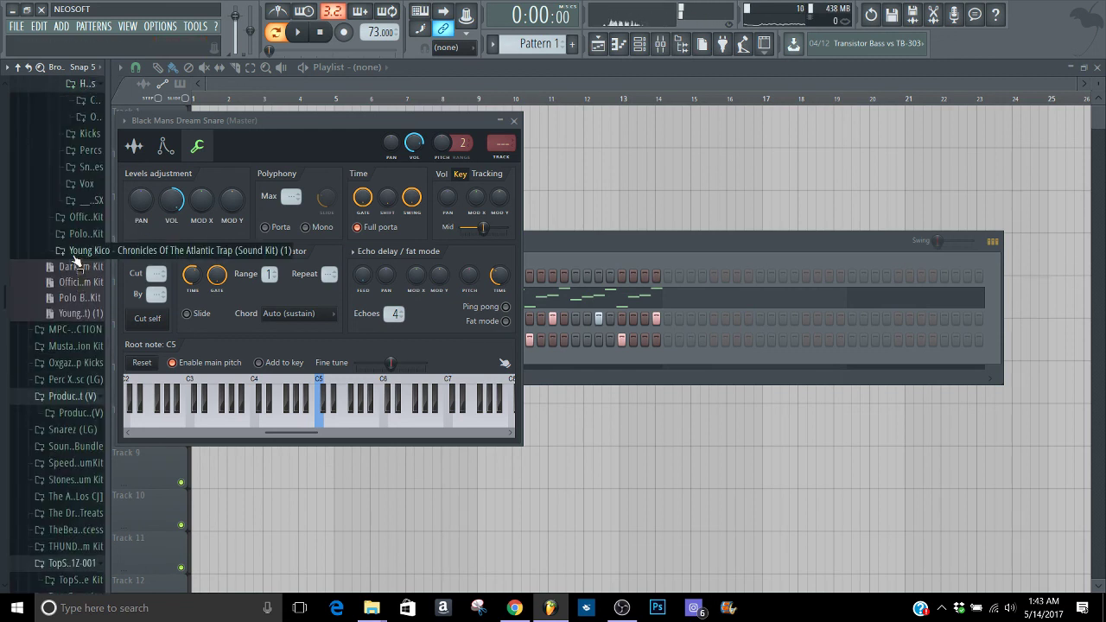
scroll(76, 258, "up", 2)
scroll(75, 261, "up", 2)
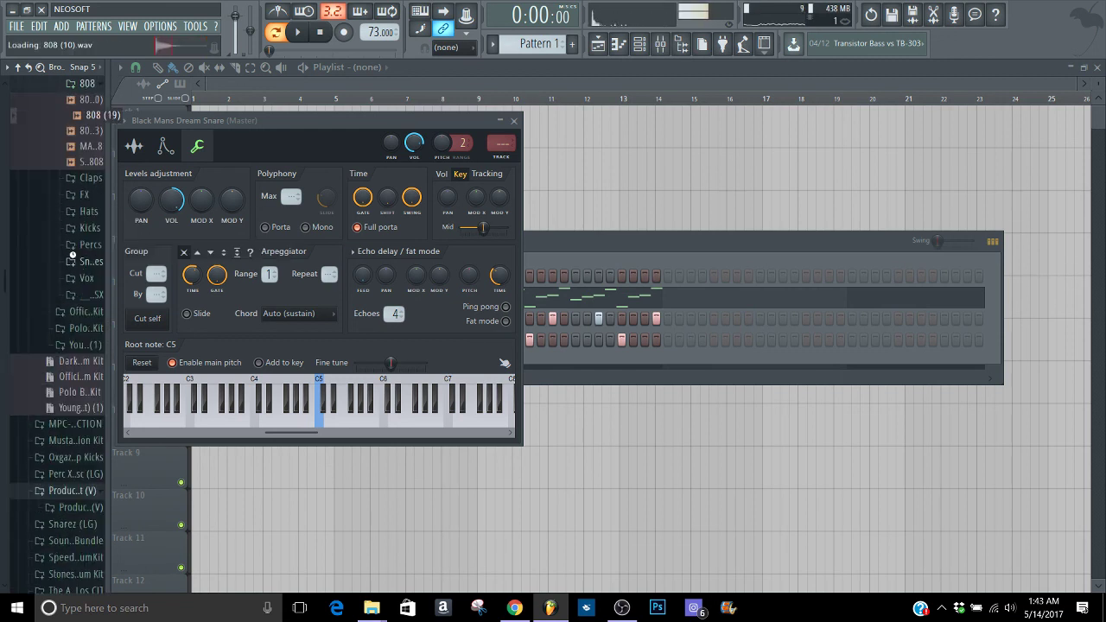
key("Down")
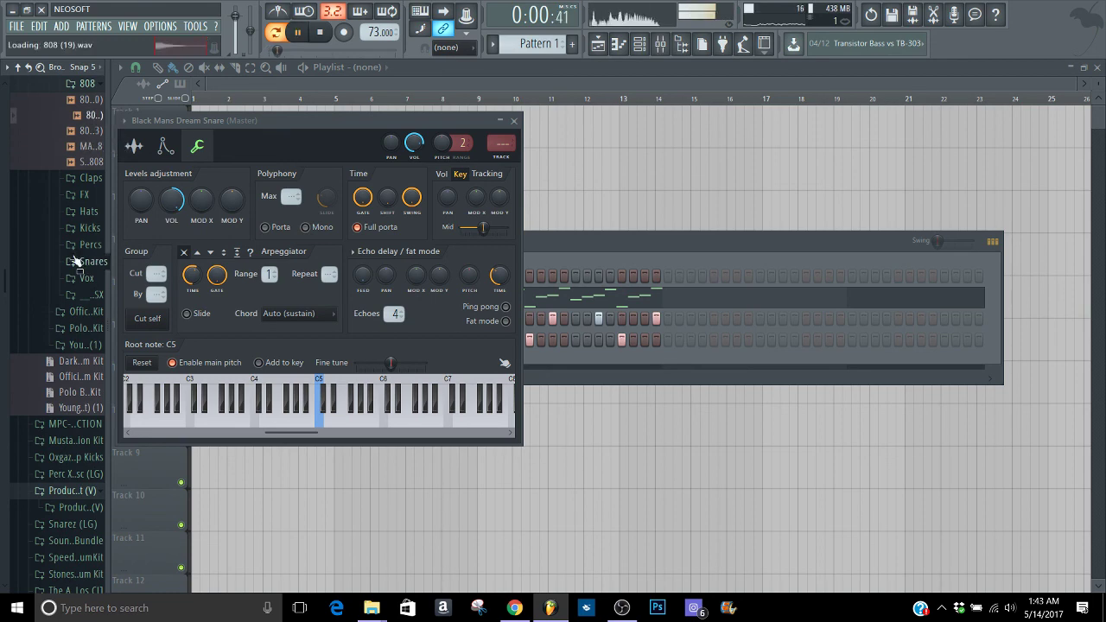
key("Down")
key("Down")
key("Down")
Collapse the Dark drum kit and the TRAP MISC folder that contains it
key("Left")
key("Left")
key("Left")
key("Left")
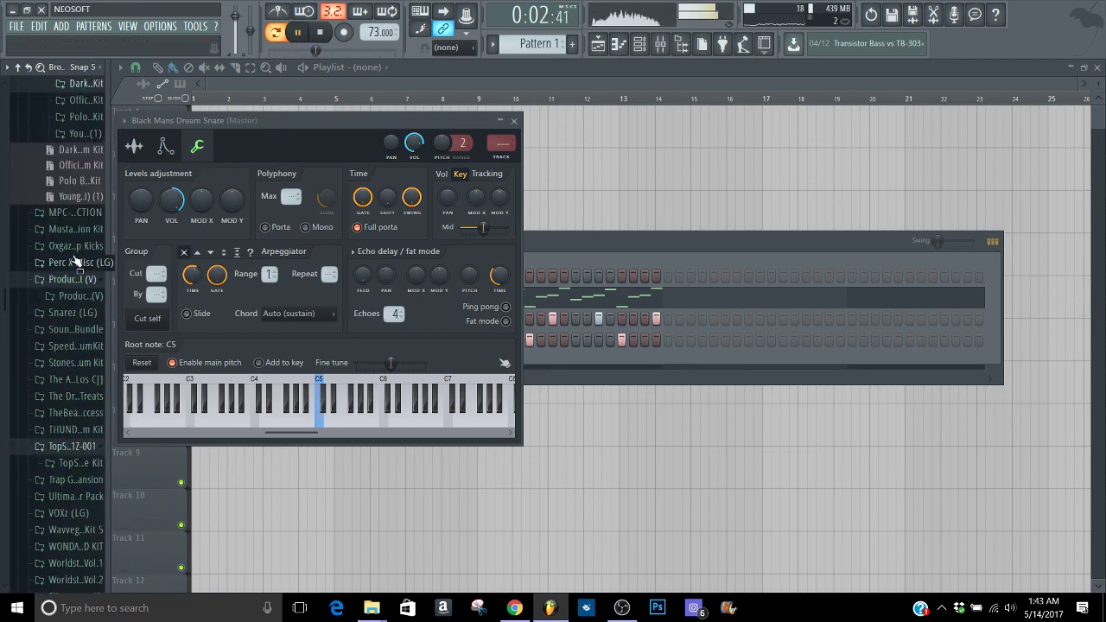
key("Left")
key("Left")
Go to the TopS..1Z-001 folder and expand the kit inside it to show its sound categories
key("Down")
key("Down")
key("Down")
key("Down")
key("Down")
key("Down")
key("Down")
key("Down")
key("Down")
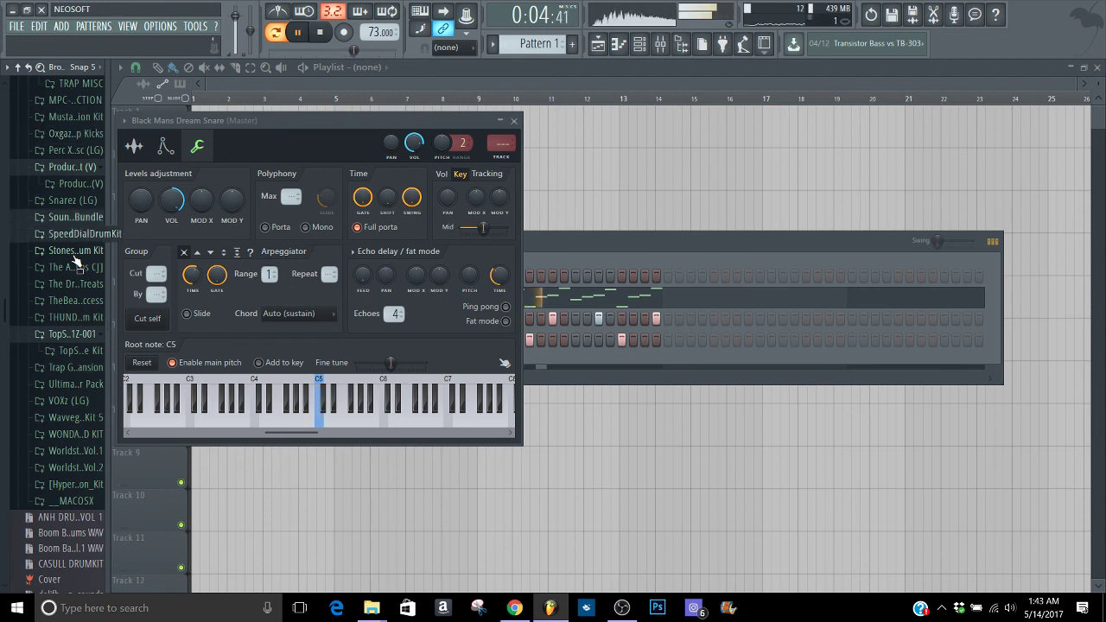
key("Down")
key("Down")
key("Down")
key("Down")
key("Down")
key("Down")
key("Down")
key("Right")
key("Down")
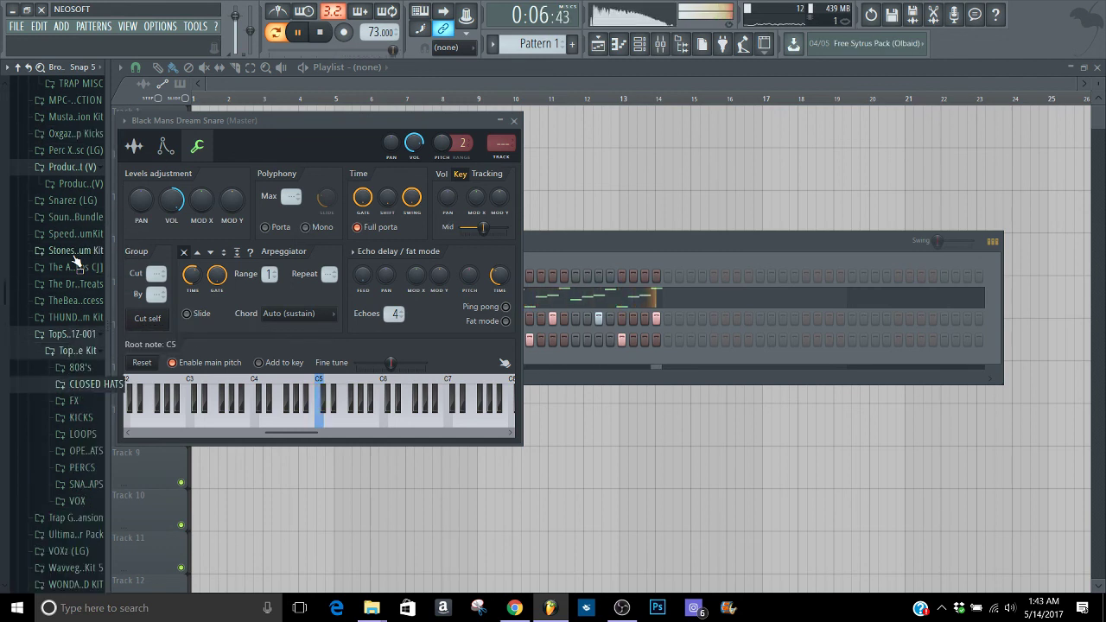
Expand the kit's 808's folder, stop playback and audition its first samples, ending on 808 - BIRDS
key("Right")
key("Down")
key("Down")
key("Up")
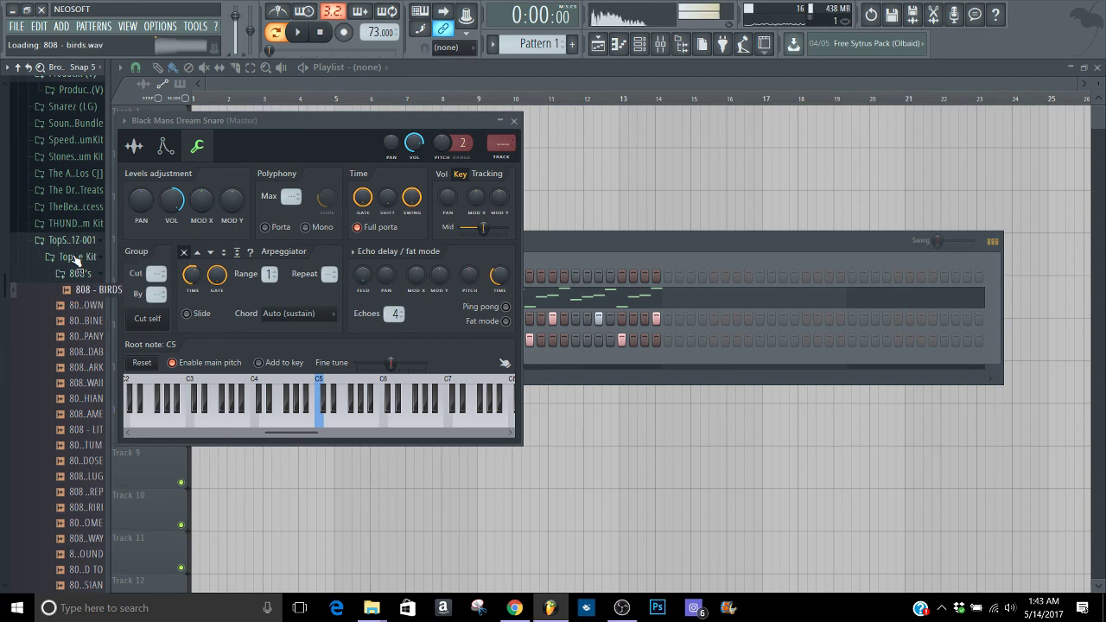
Close the snare's settings, then add 808 - BIRDS as a new channel below the snare and open its sampler settings
left_click(553, 241)
left_click(514, 122)
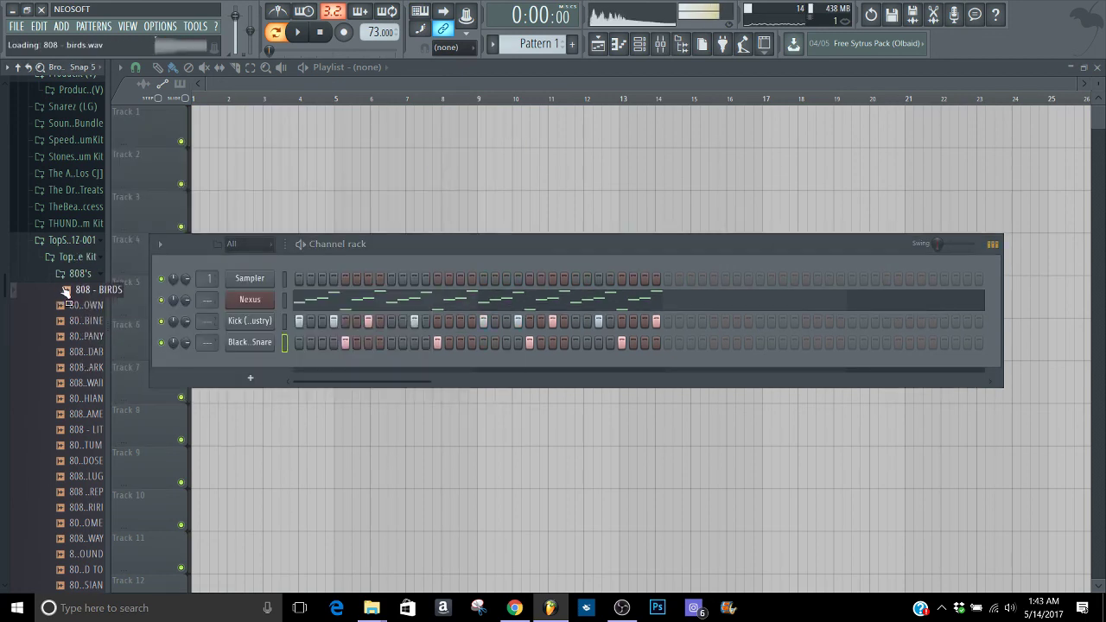
left_click_drag(78, 289, 255, 363)
left_click(249, 367)
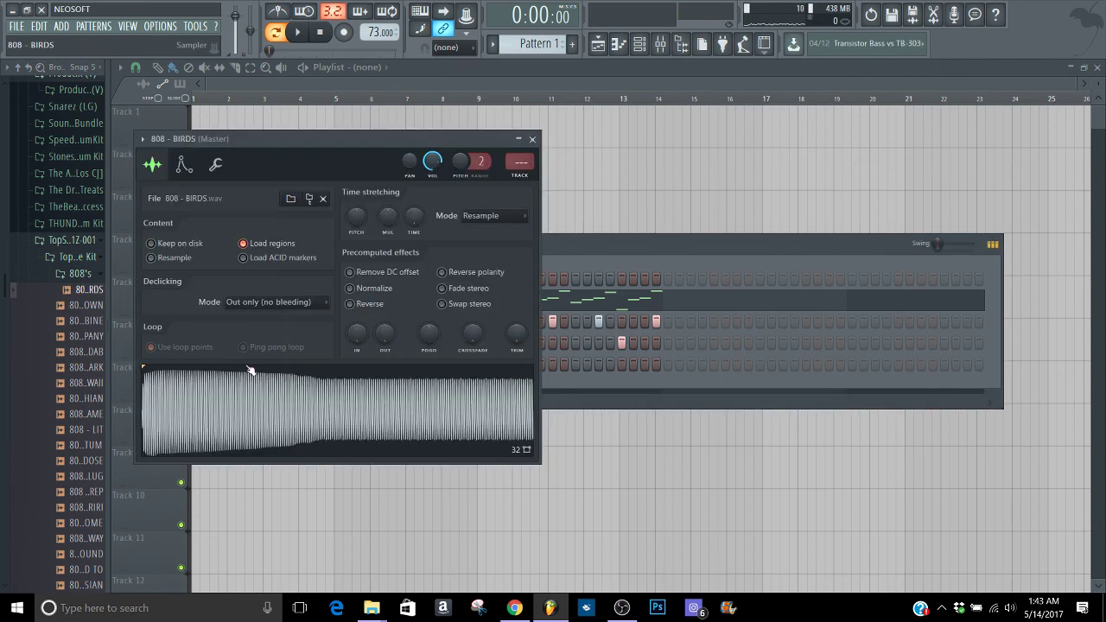
Set the 808 - BIRDS channel to cut itself and its root note to G#4
left_click(216, 165)
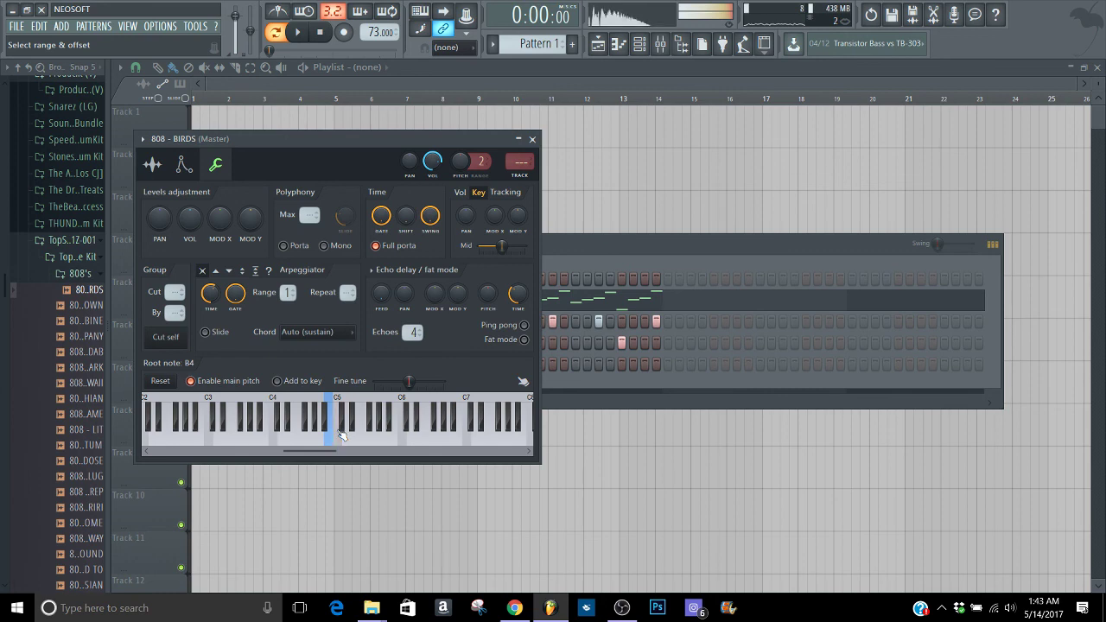
left_click(573, 379)
right_click(257, 364)
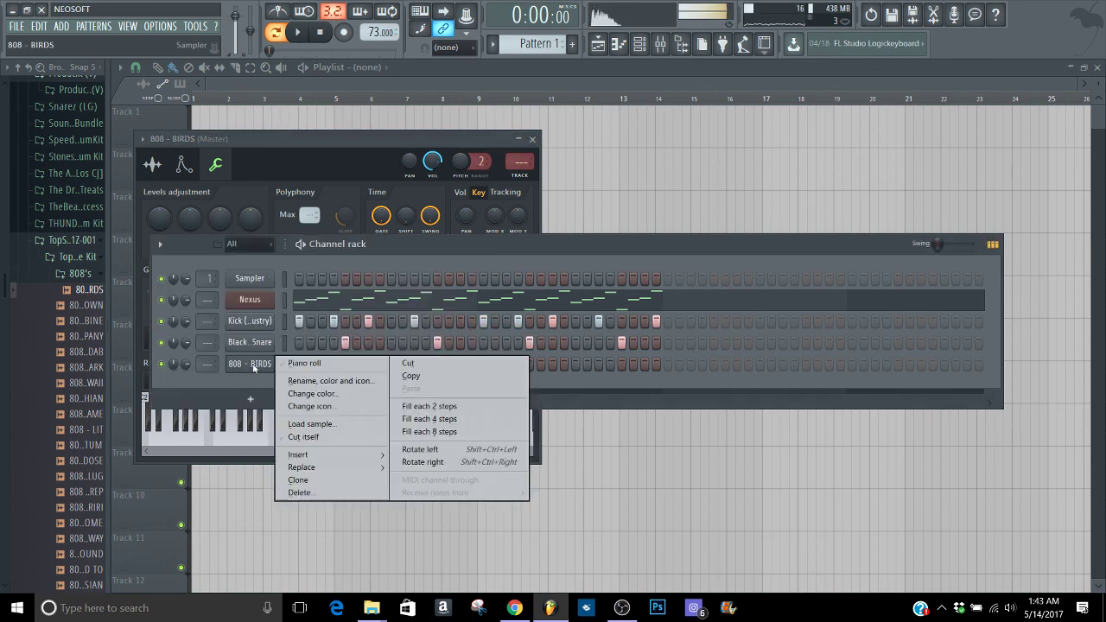
left_click(304, 438)
left_click_drag(351, 186, 345, 176)
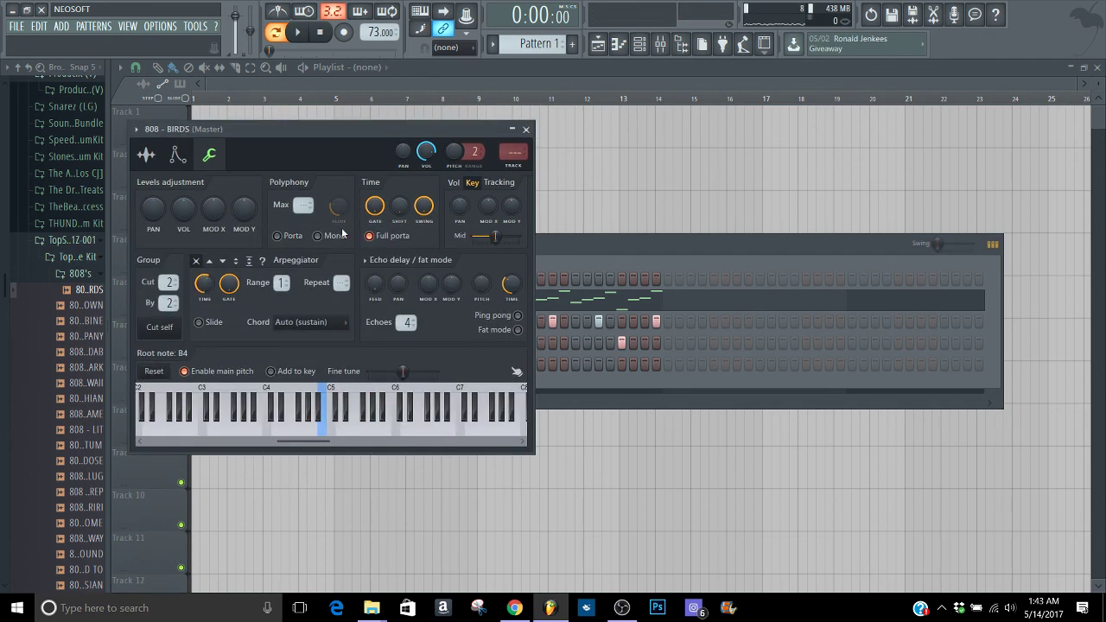
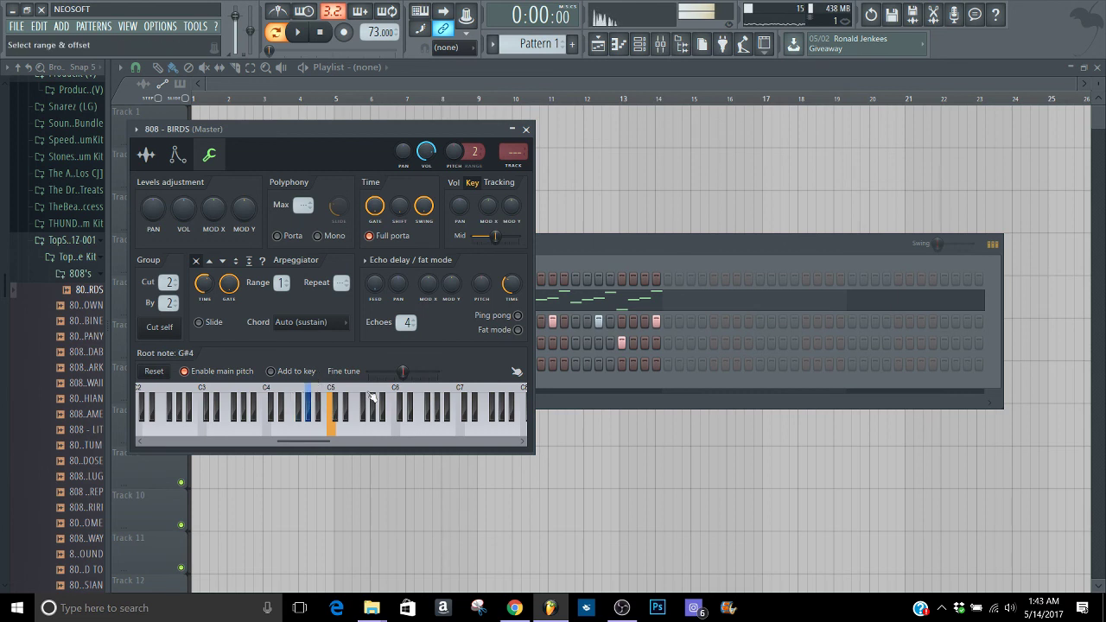
Turn on the volume envelope for 808 - BIRDS, close its settings and start playback
left_click(177, 155)
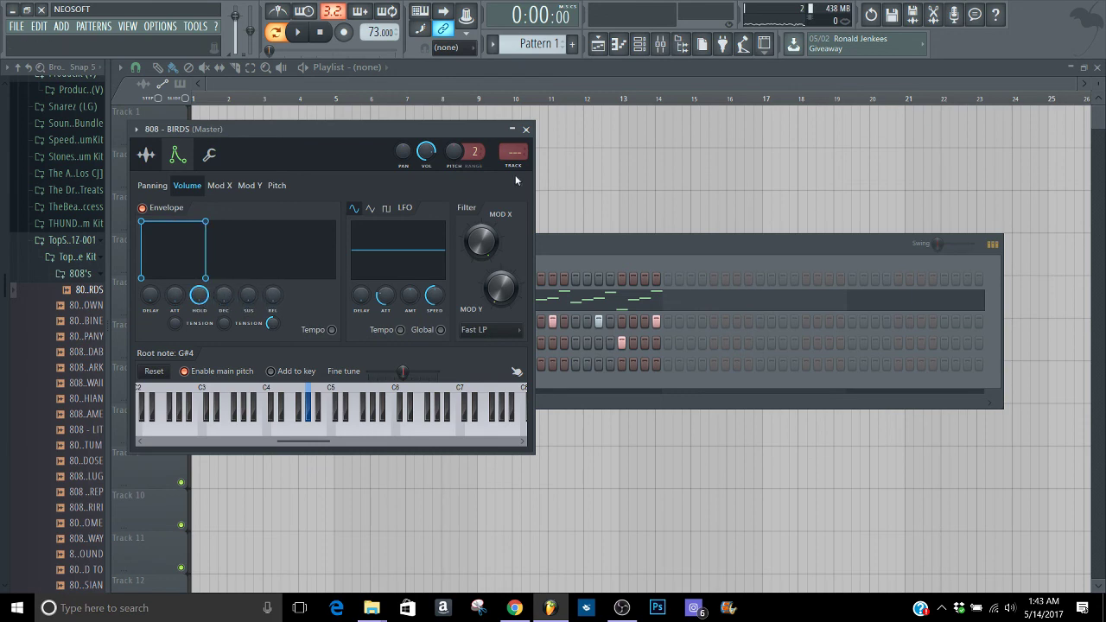
left_click(527, 129)
key("space")
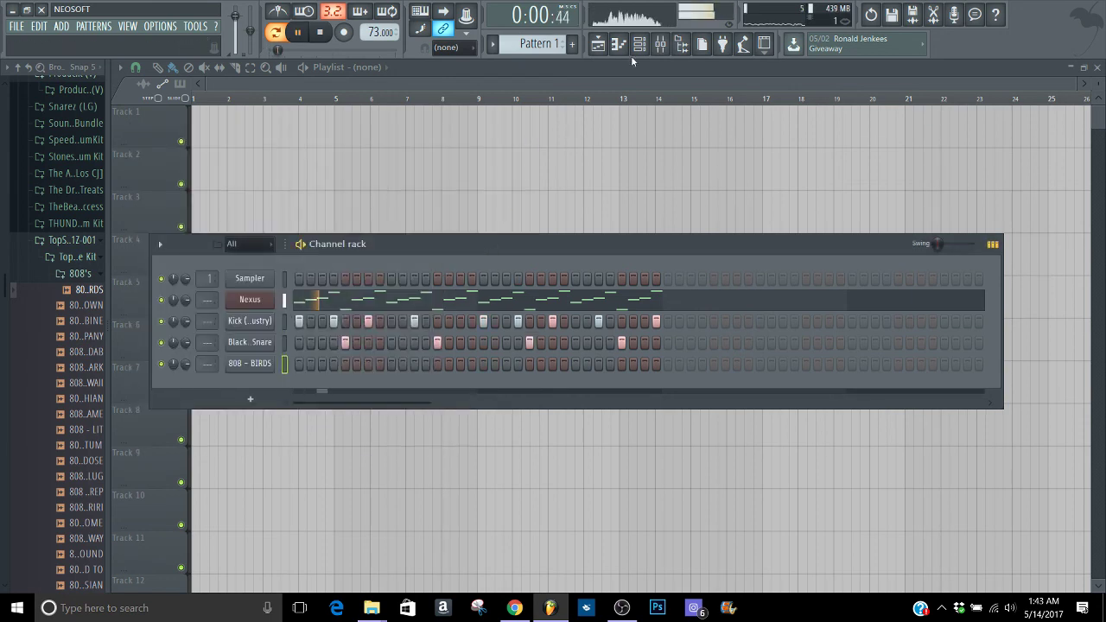
Copy the kick's step pattern and paste it into the 808 - BIRDS channel
left_click(619, 44)
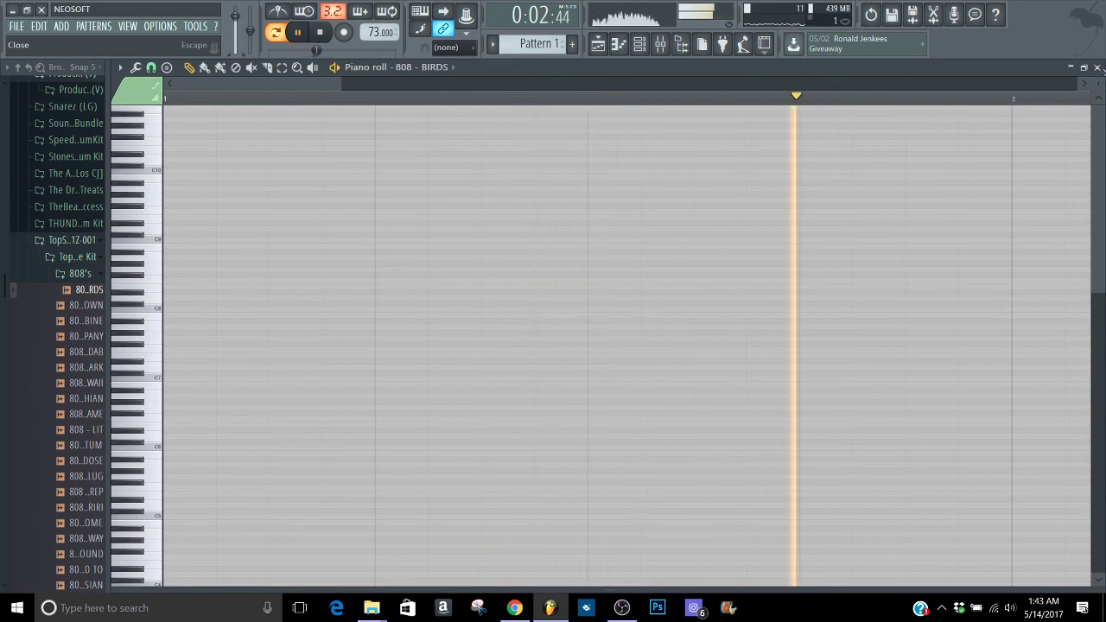
left_click(1097, 68)
right_click(263, 325)
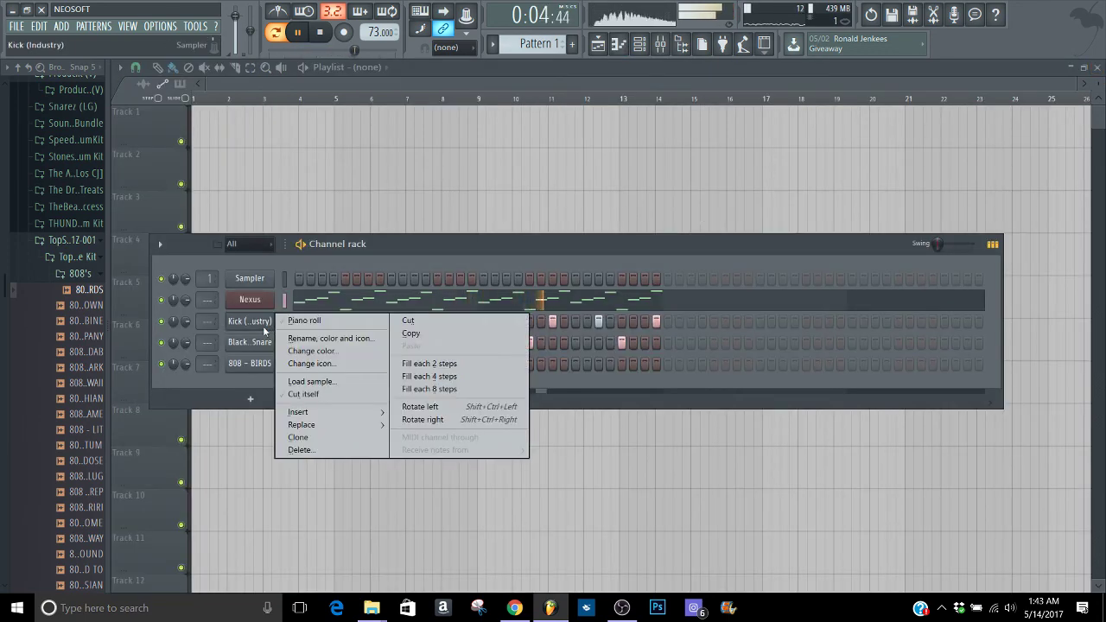
left_click(450, 332)
right_click(264, 365)
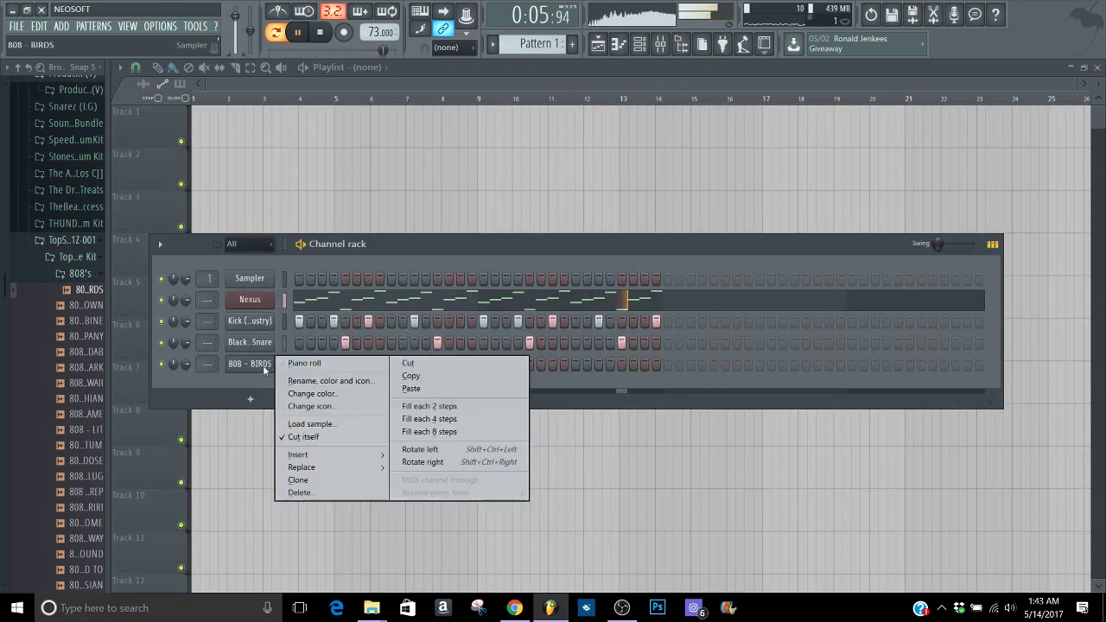
left_click(460, 387)
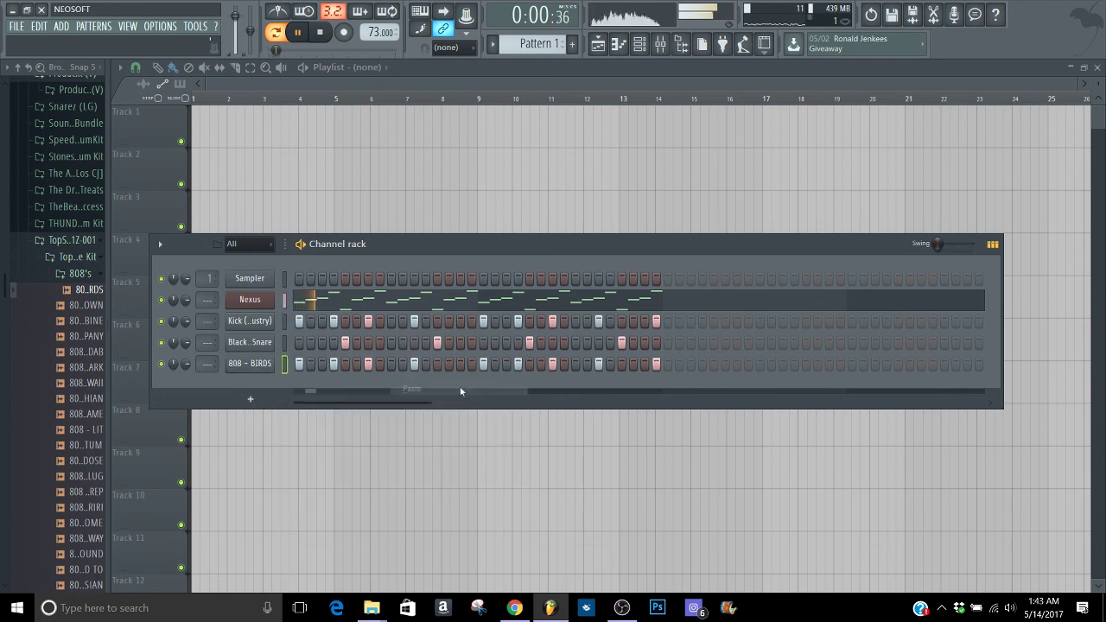
Open the pasted 808 - BIRDS notes in the piano roll while playing the pattern
left_click(993, 245)
left_click(850, 366)
key("space")
key("space")
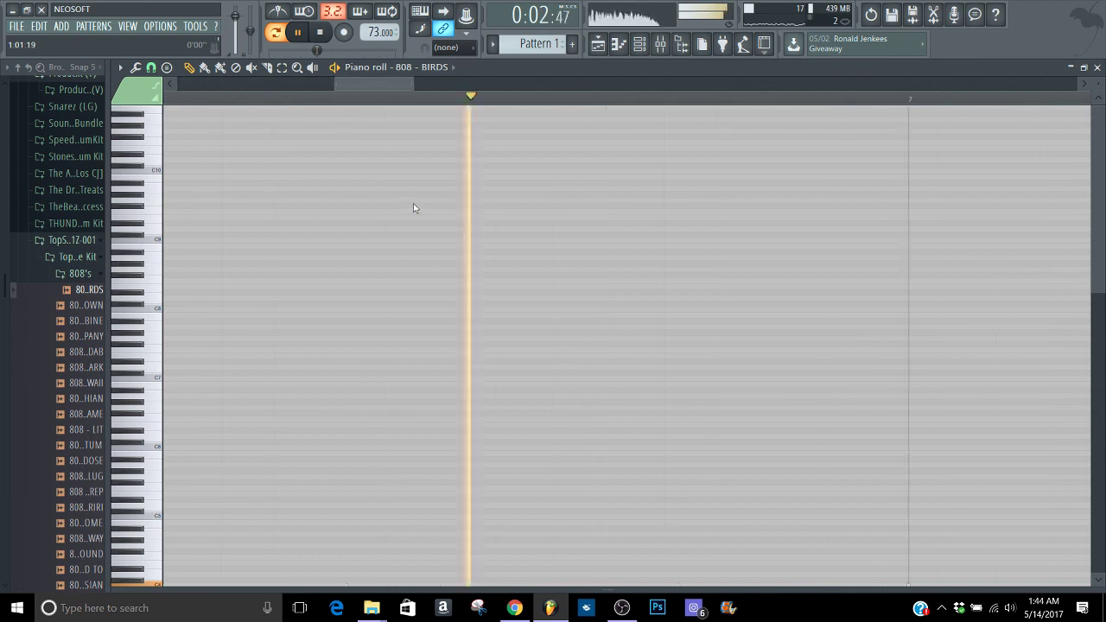
left_click_drag(257, 90, 643, 147)
left_click_drag(1100, 346, 1102, 466)
key("space")
key("ctrl+Up")
key("space")
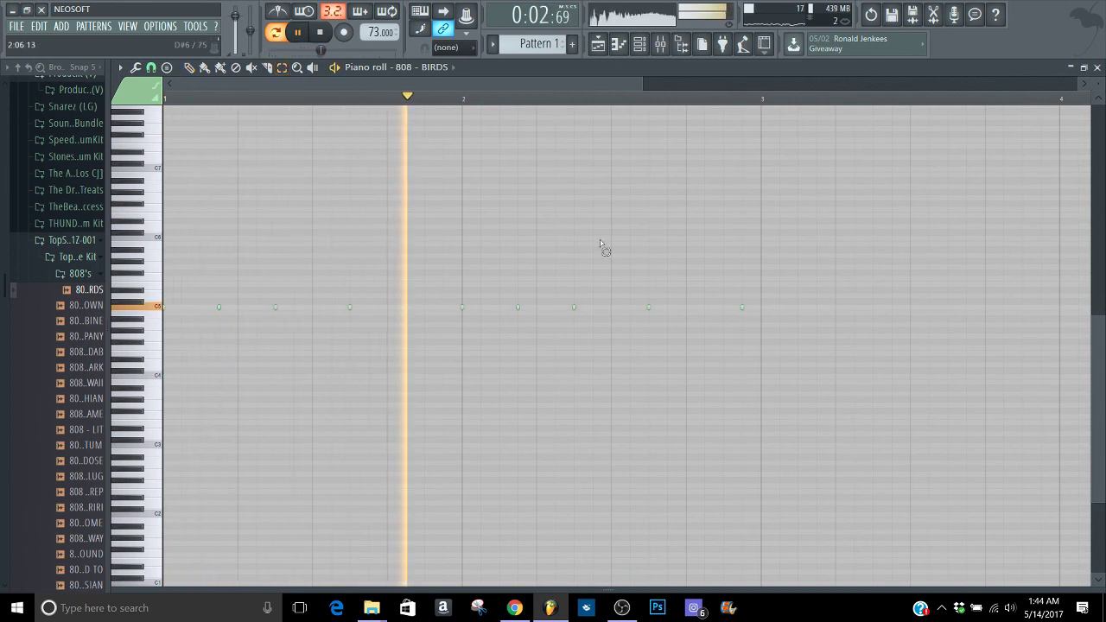
Move every 808 note after the first down an octave to C4 and extend all notes legato, then stop playback
left_click_drag(813, 358, 194, 202)
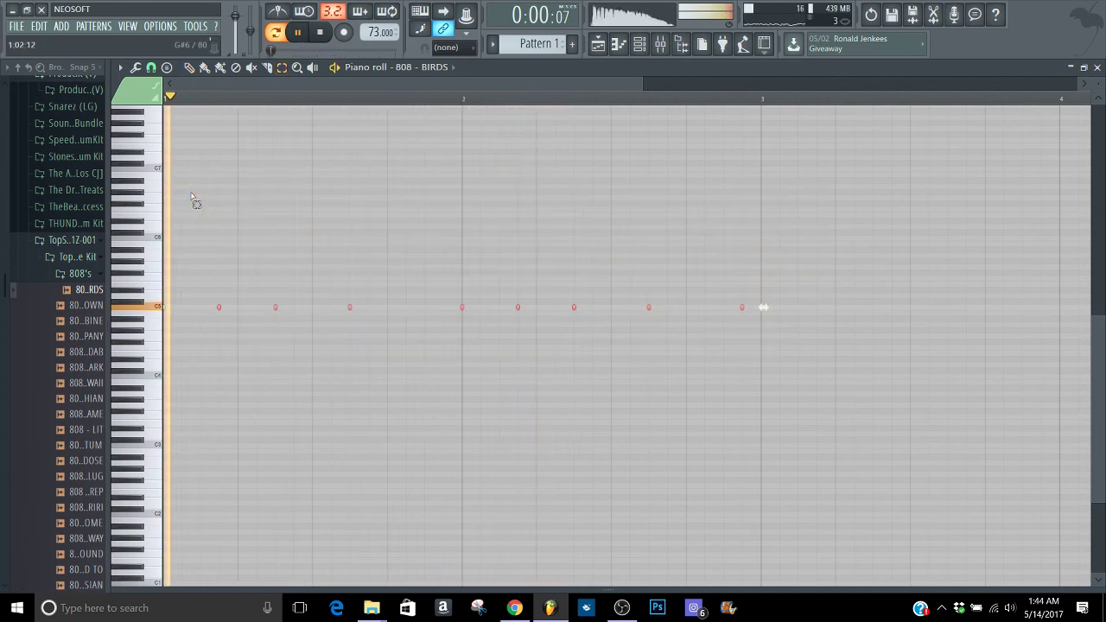
key("ctrl+Down")
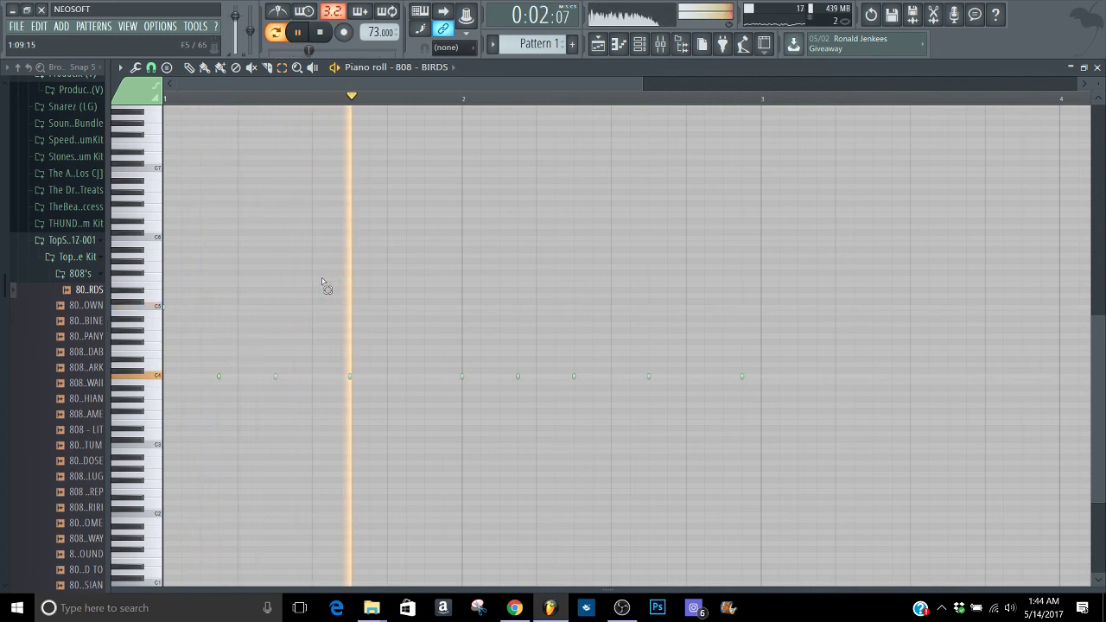
left_click(317, 289)
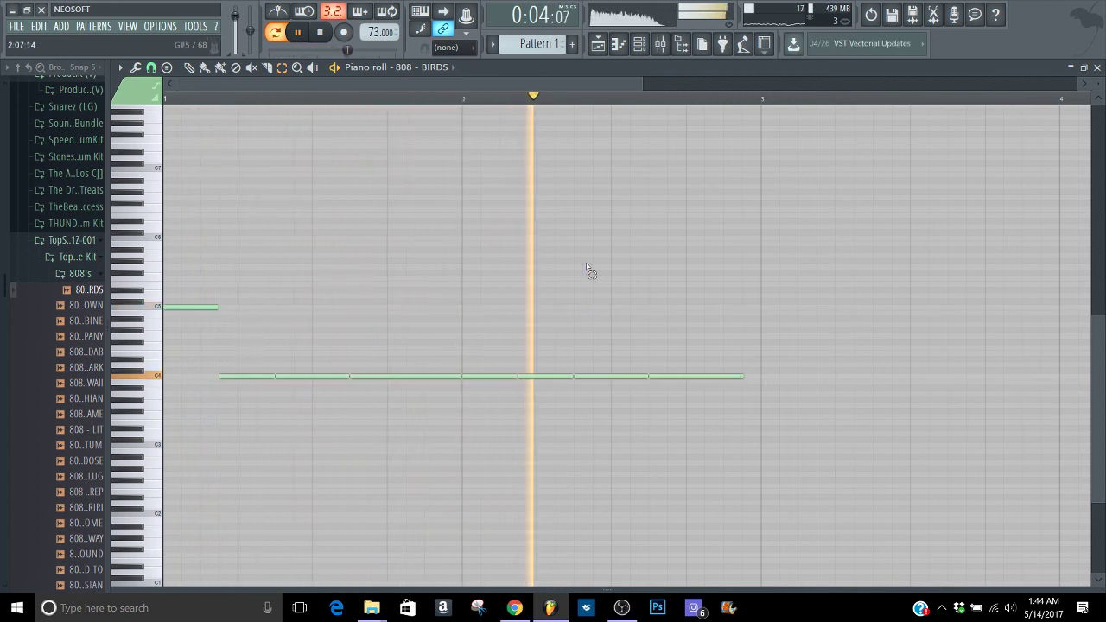
key("space")
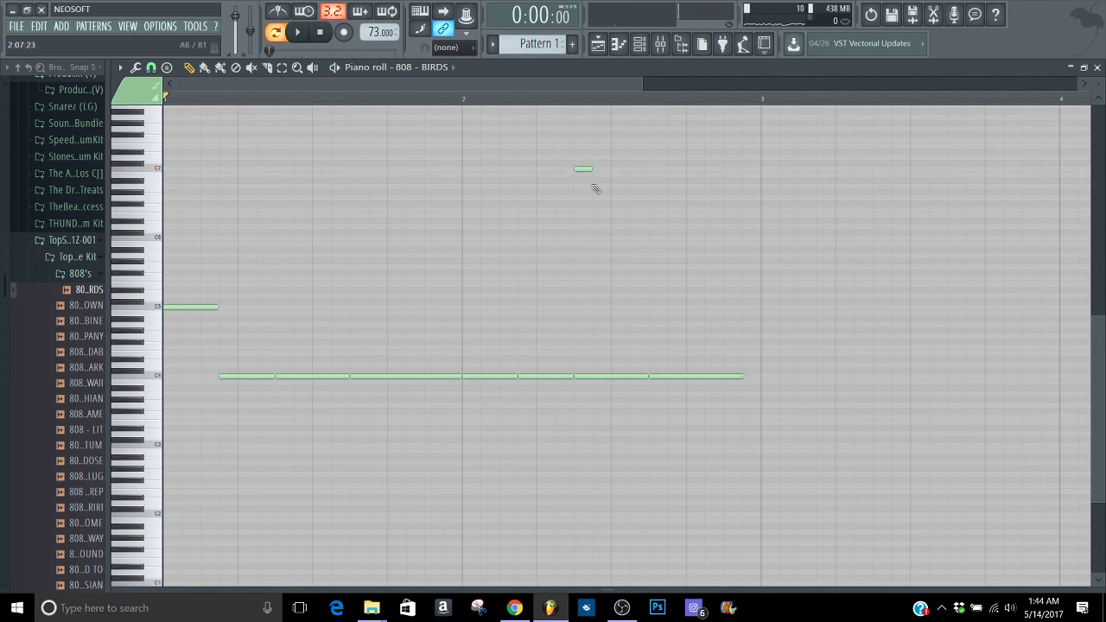
Add a one-step C7 note at 2:07 and try the slide option in its note properties, leaving it off
double_click(585, 168)
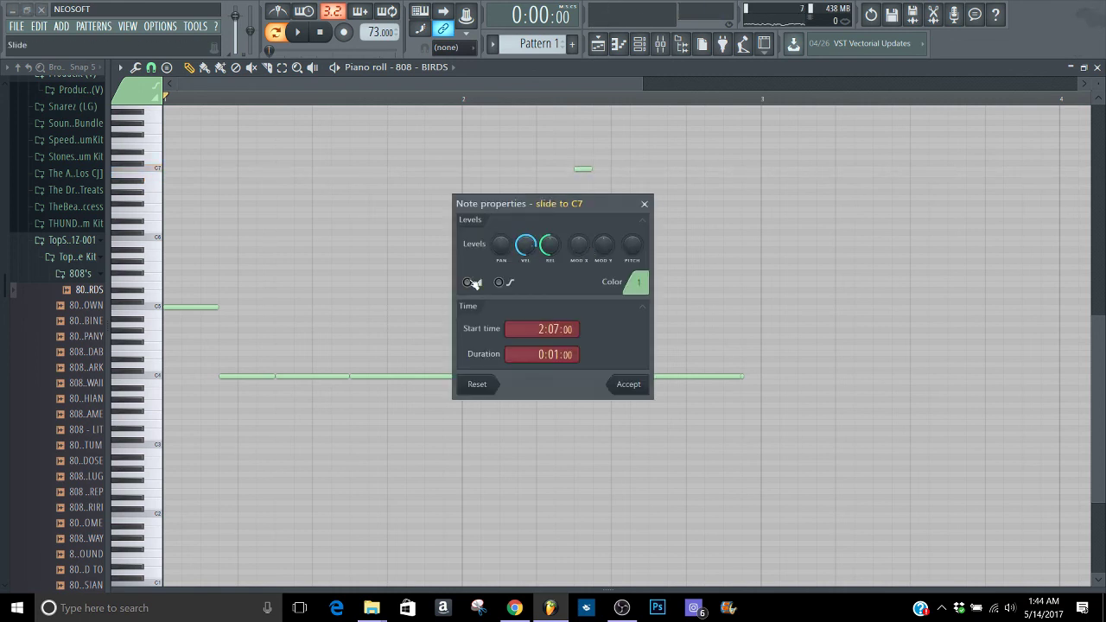
left_click(628, 383)
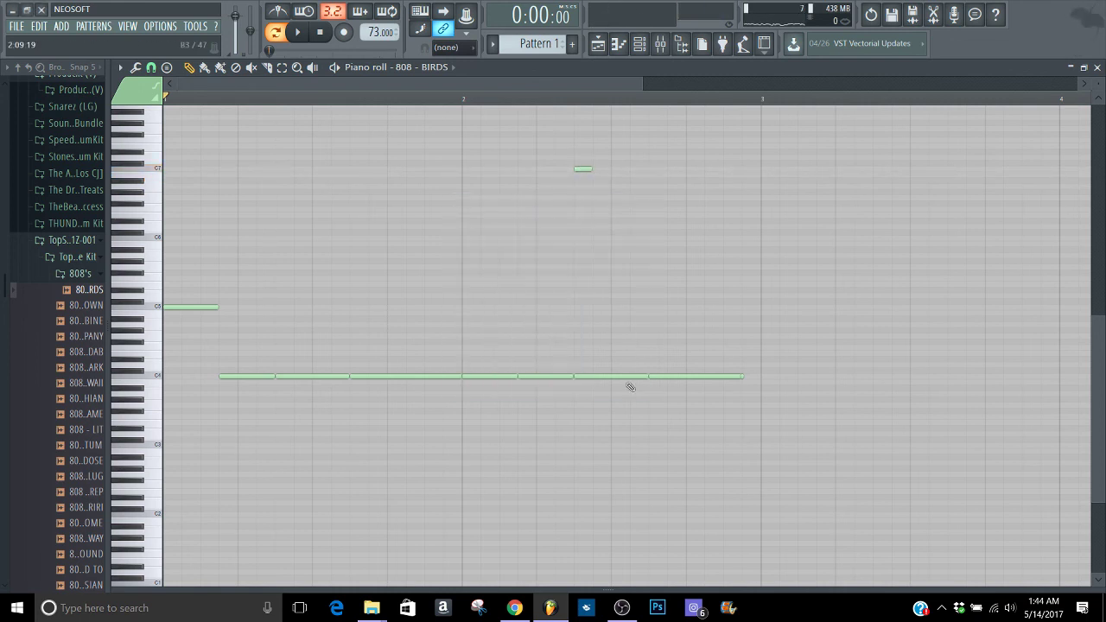
double_click(583, 167)
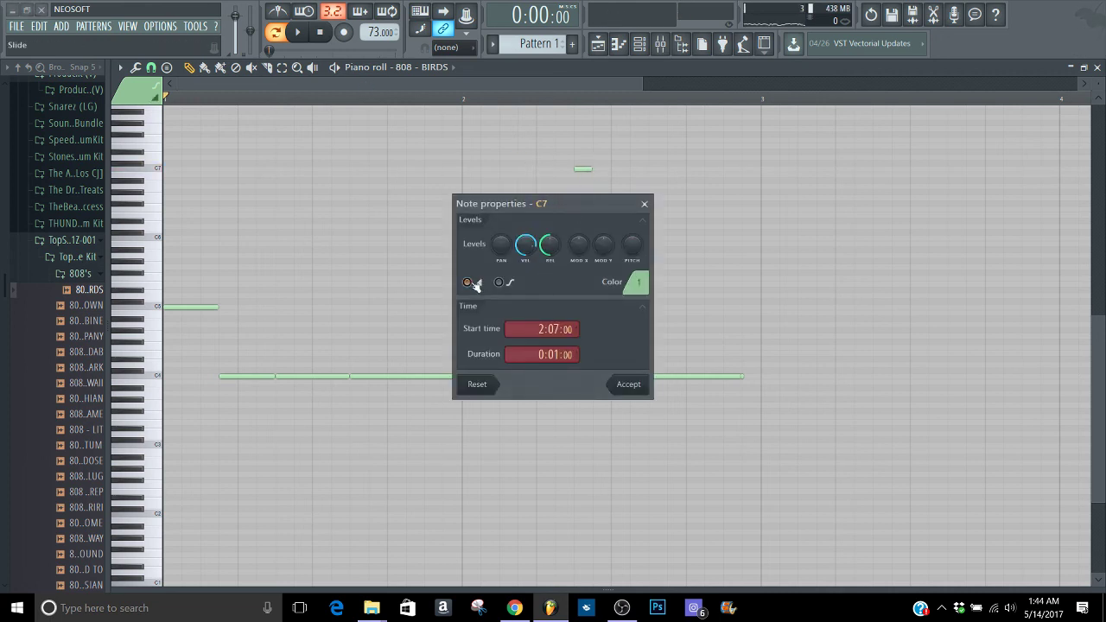
left_click(628, 383)
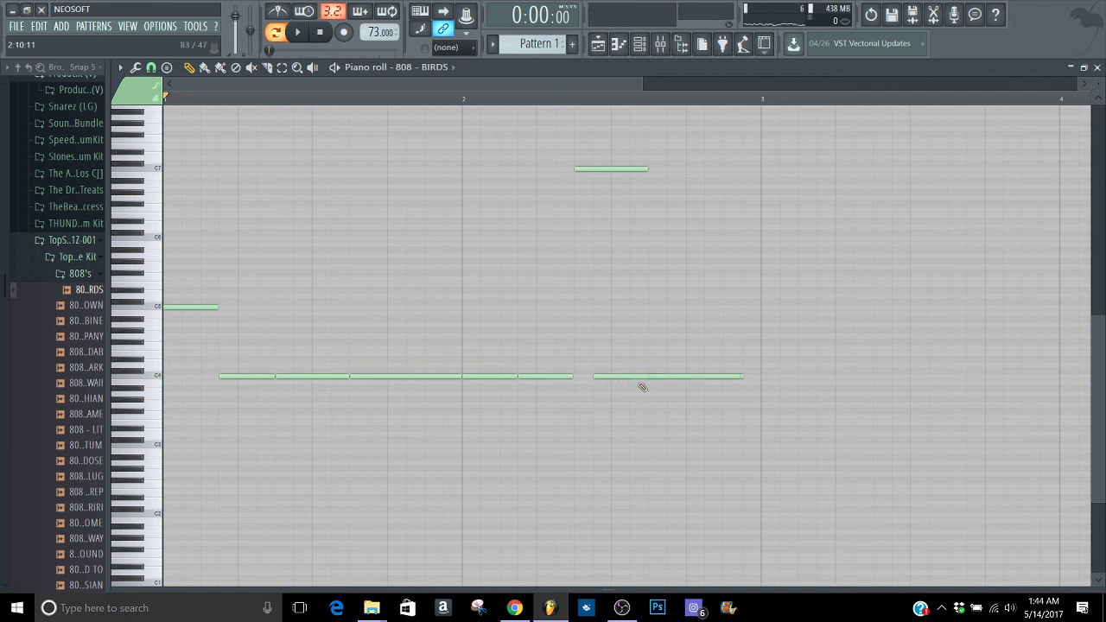
Under the four-step C7 note, place a slide note to C4 at 2:08, play it and shorten the slide to one step
mouse_move(632, 376)
left_mouse_down()
mouse_move(637, 401)
mouse_move(636, 365)
mouse_move(639, 378)
left_mouse_up()
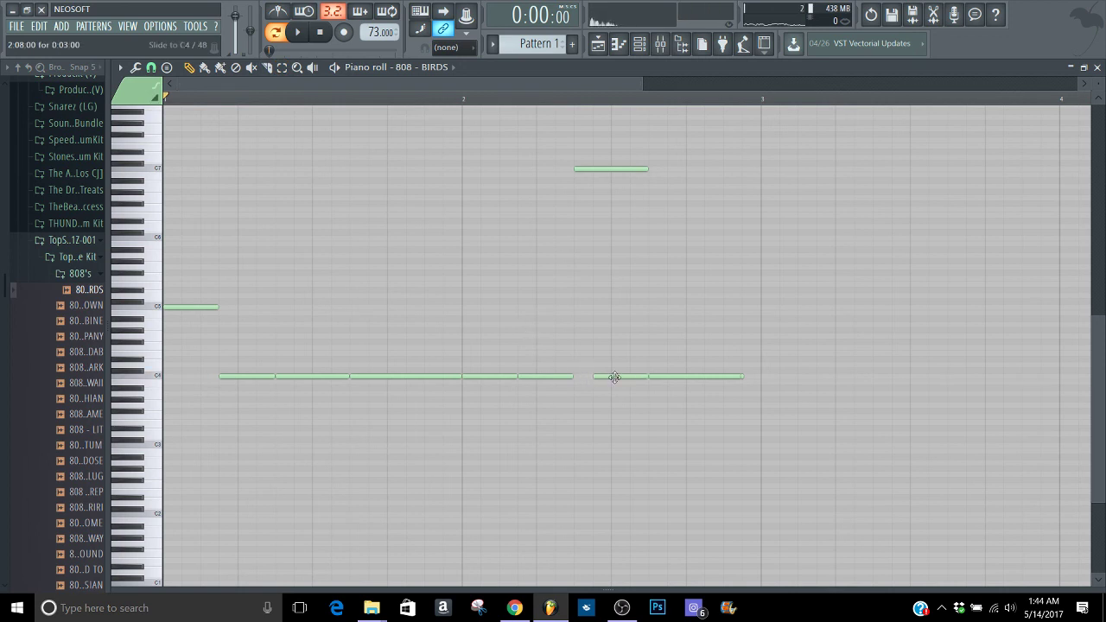
key("space")
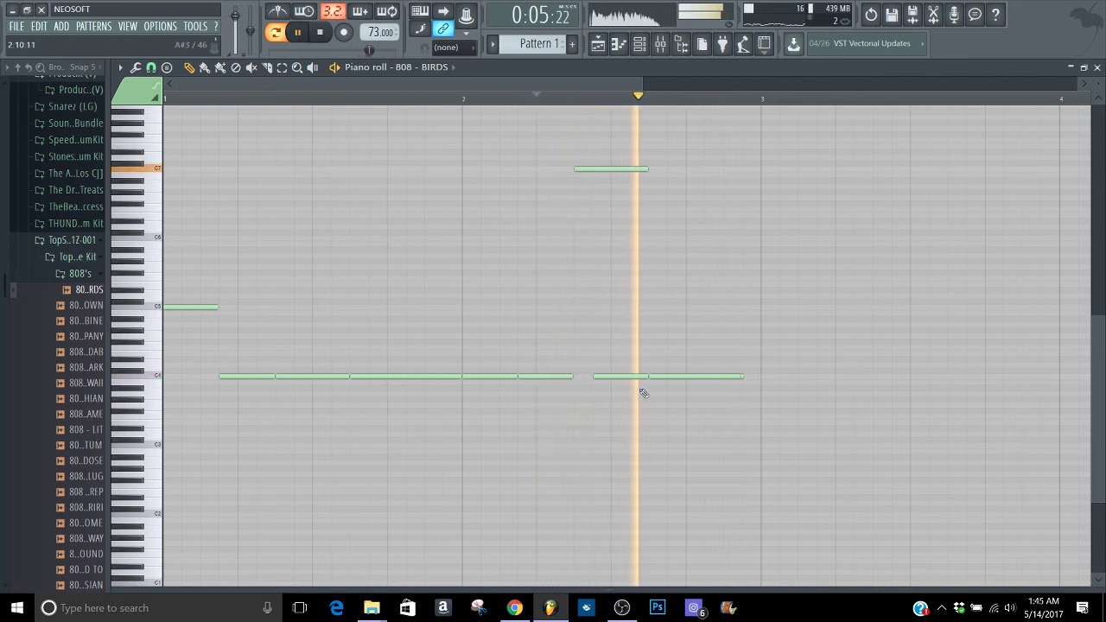
left_click_drag(647, 376, 610, 378)
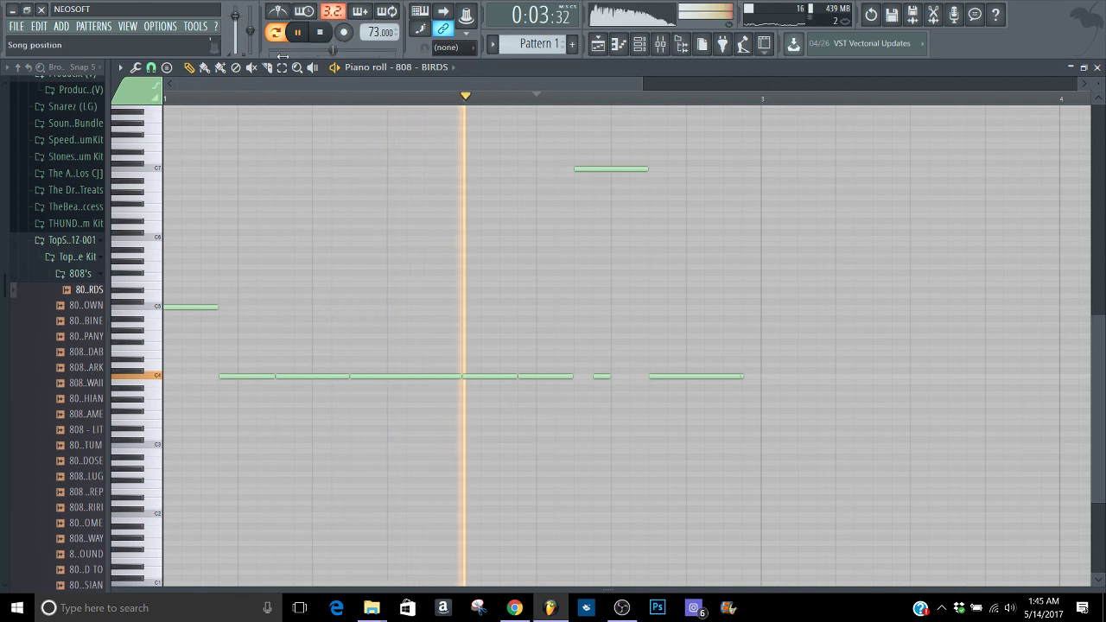
key("space")
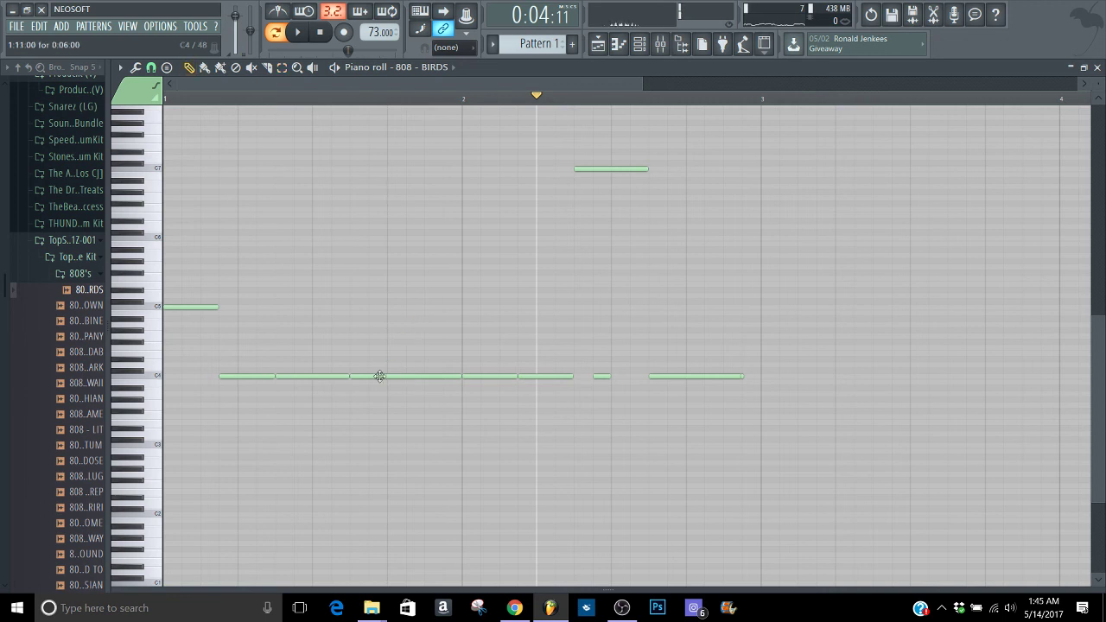
Raise the long 808 note at 1:11 to G4 and the last note to C5, extending the last note to bar 3
left_click_drag(379, 375, 380, 341)
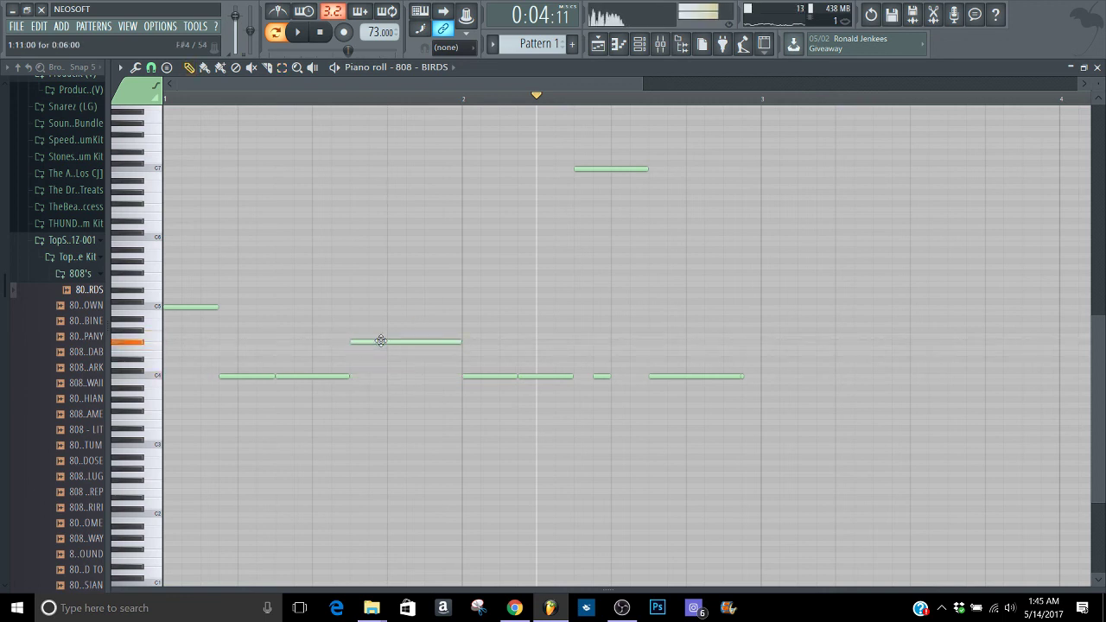
key("space")
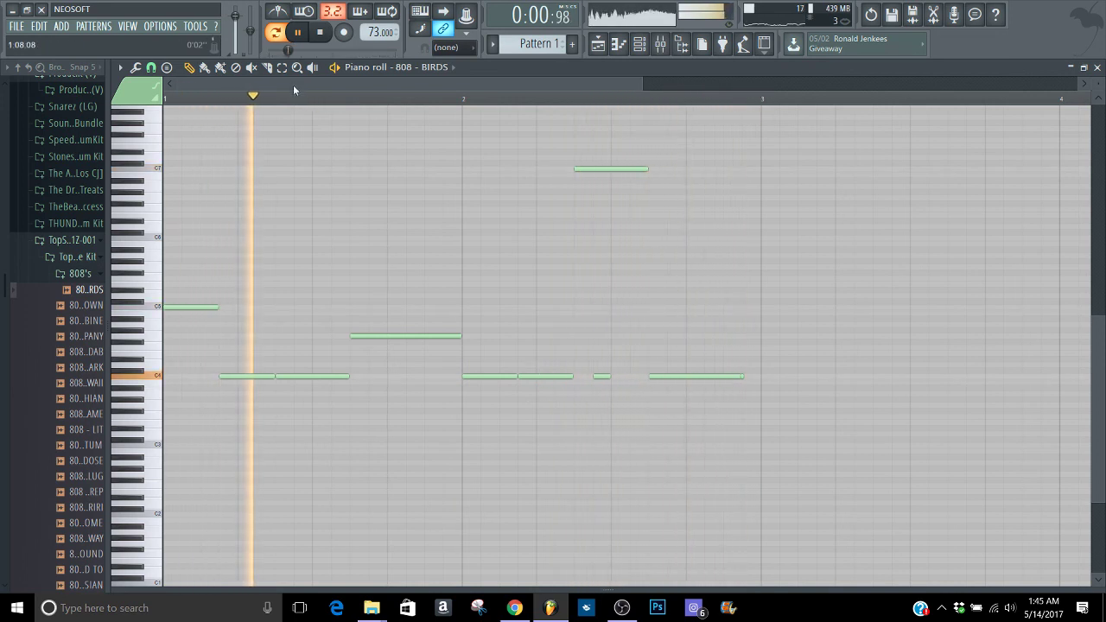
left_click(740, 378, "ctrl")
left_click(742, 378, "ctrl")
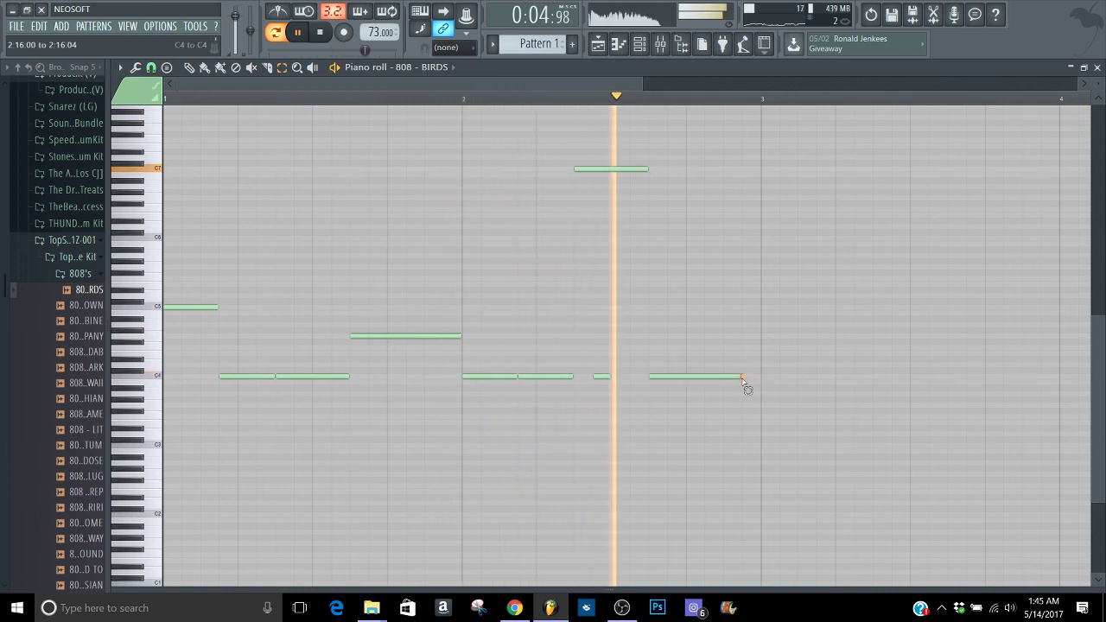
left_click_drag(742, 377, 754, 331)
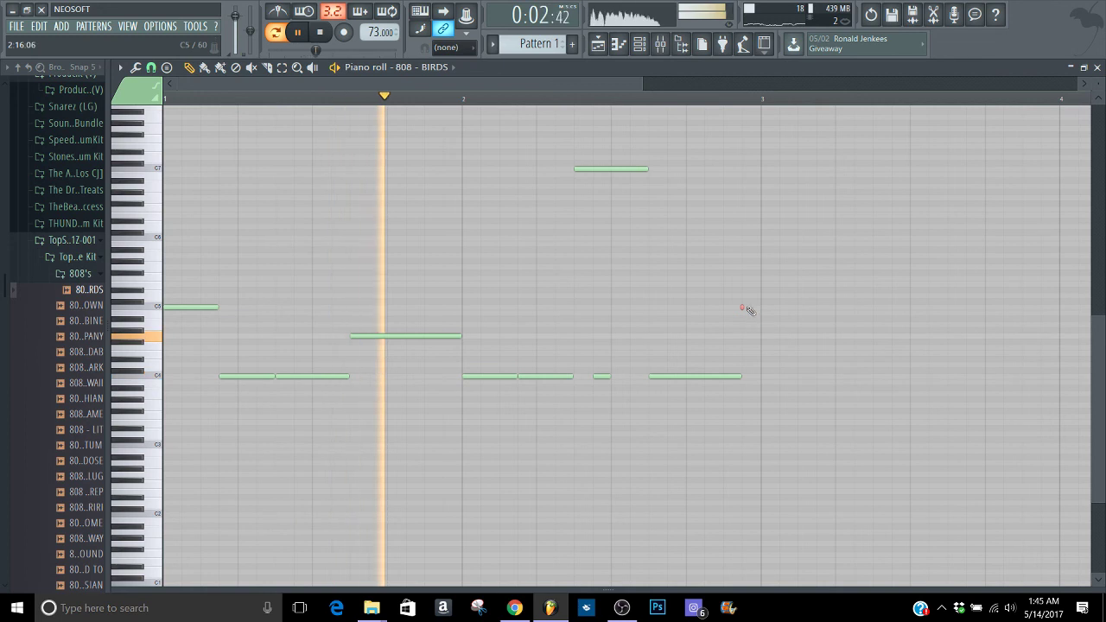
left_click_drag(745, 307, 761, 307)
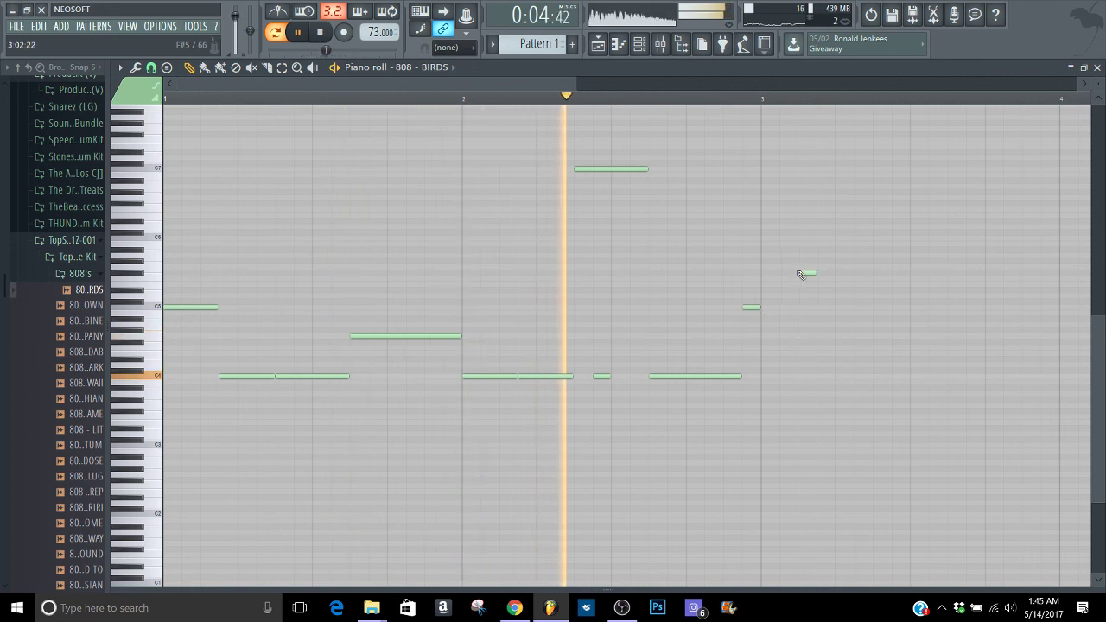
Close the piano roll, stop playback, audition 808 - CALM DOWN and replace the 808 - BIRDS sample with 808 - COLUMBINE
left_click(1098, 69)
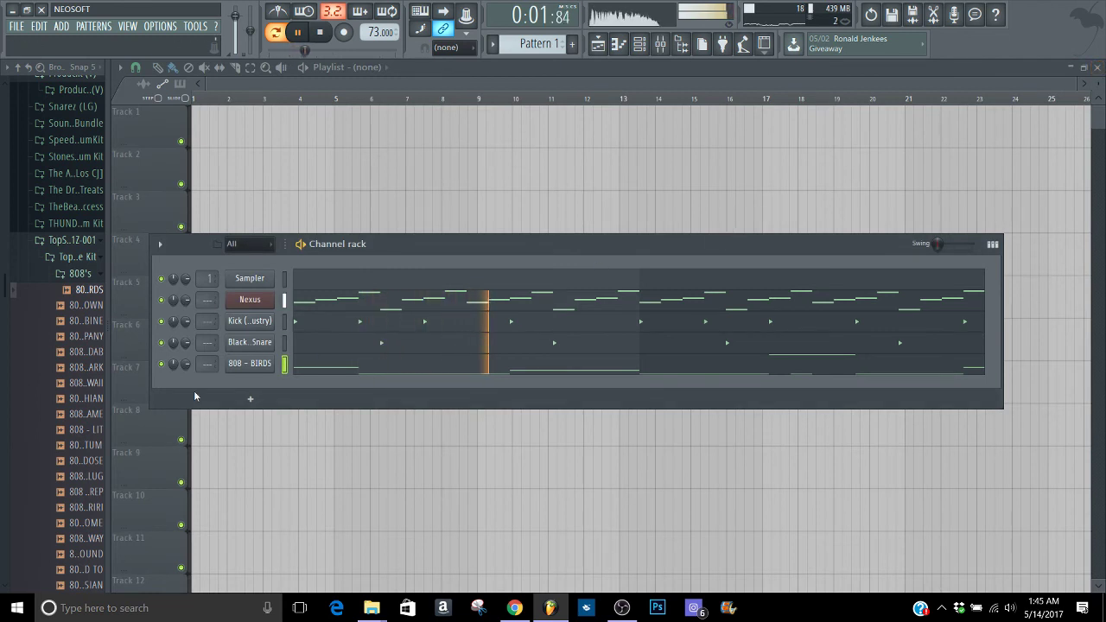
key("space")
left_click(76, 322)
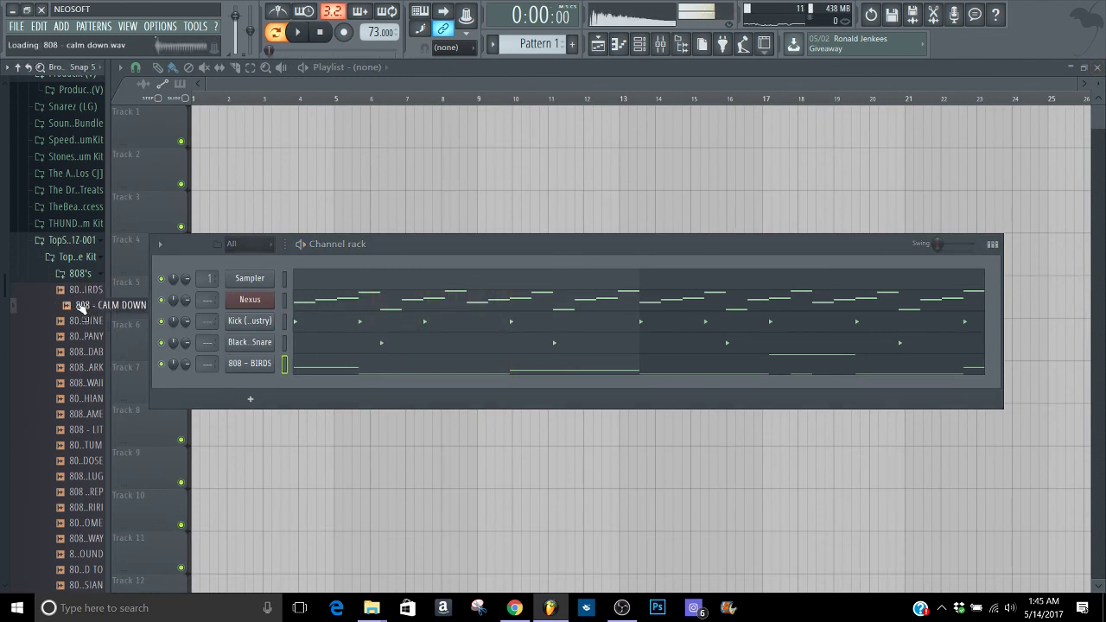
left_click_drag(100, 340, 243, 367)
Play the pattern and set the root note of the 808 - COLUMBINE channel to G#4
key("space")
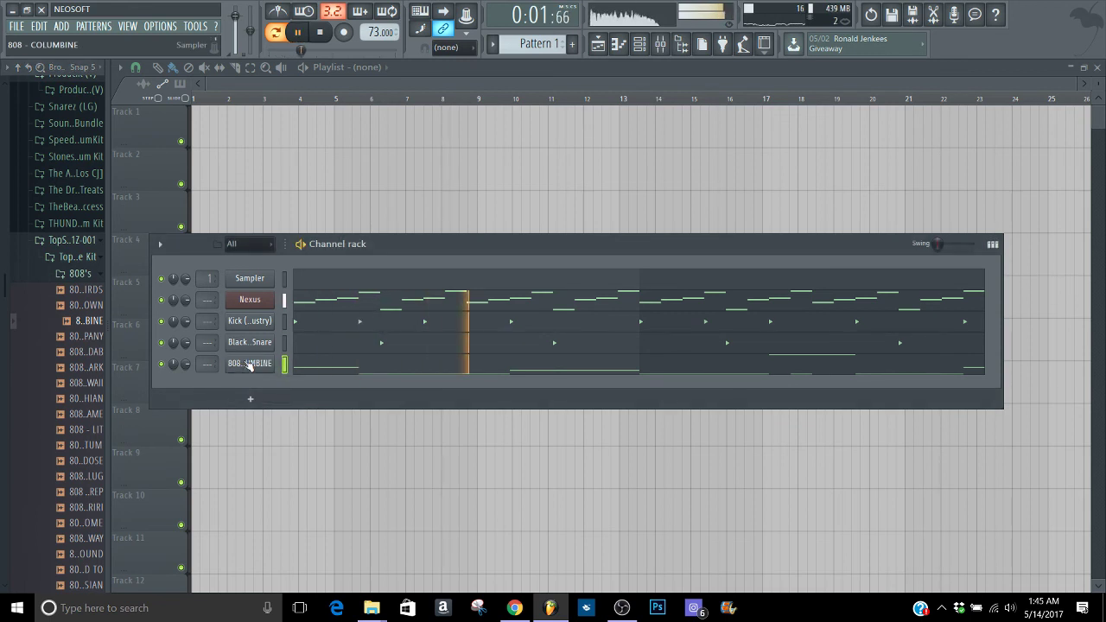
left_click(244, 364)
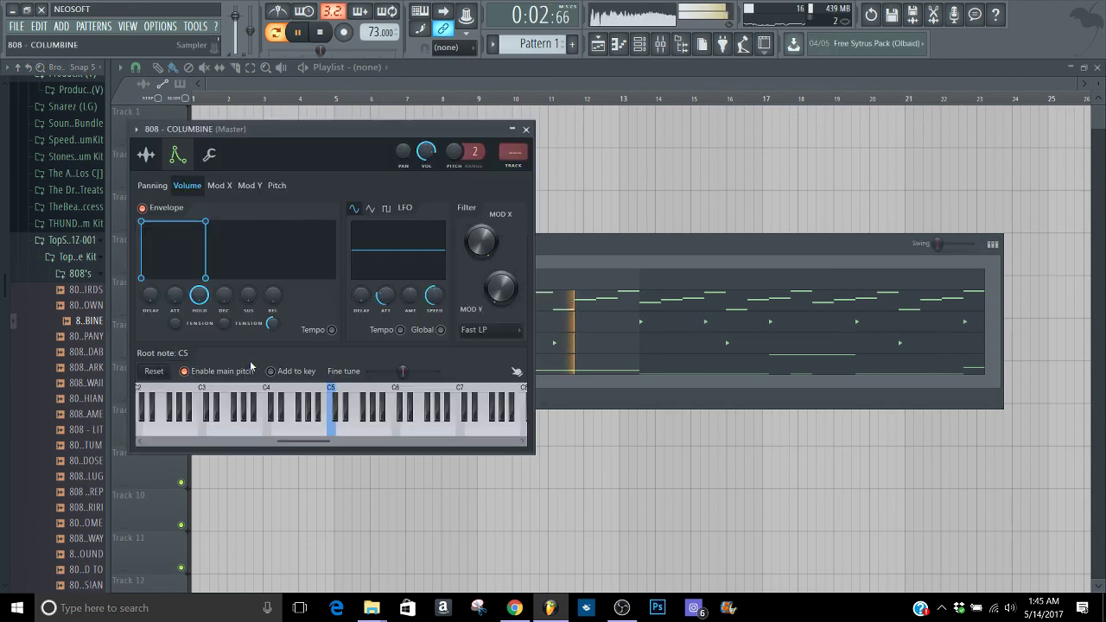
right_click(309, 402)
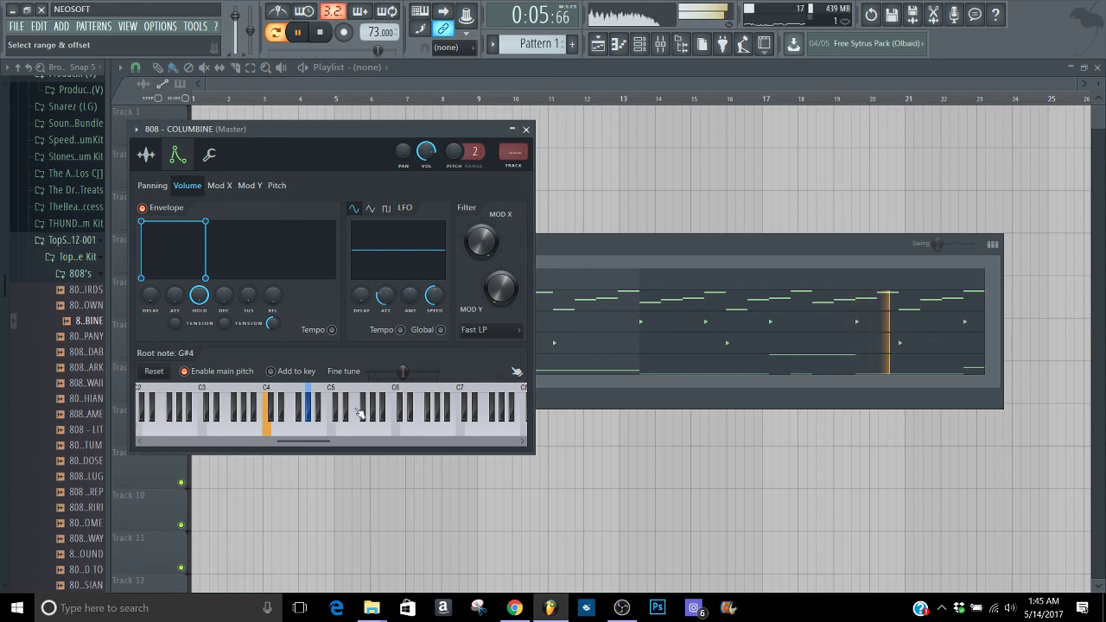
Close the 808 channel's settings, stop playback and audition the samples in the kit's 808's folder
left_click(526, 130)
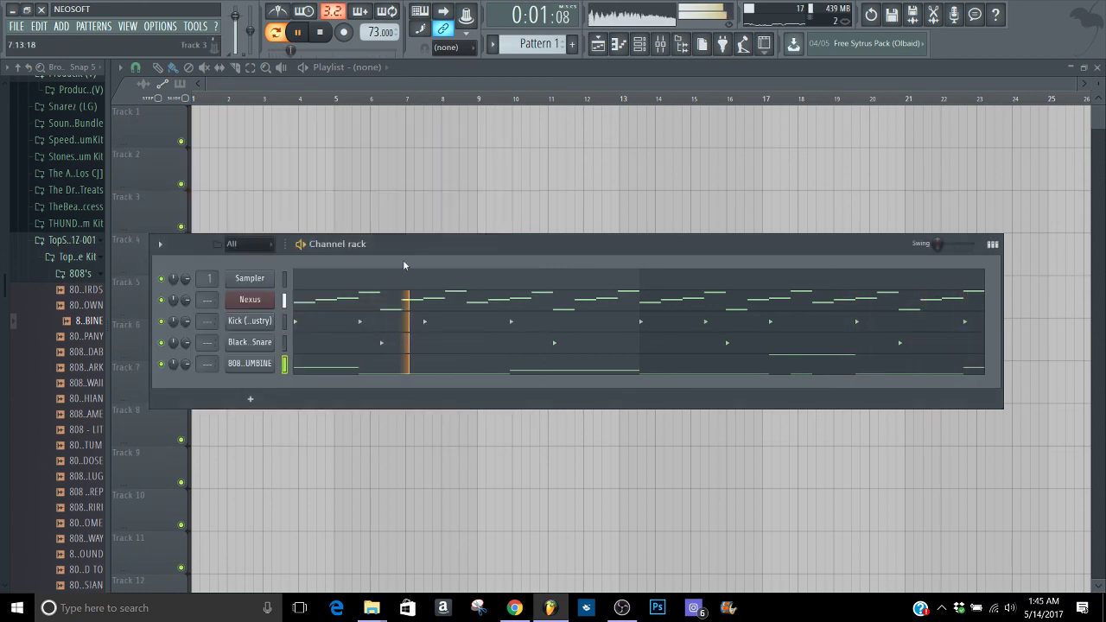
key("space")
left_click(93, 339)
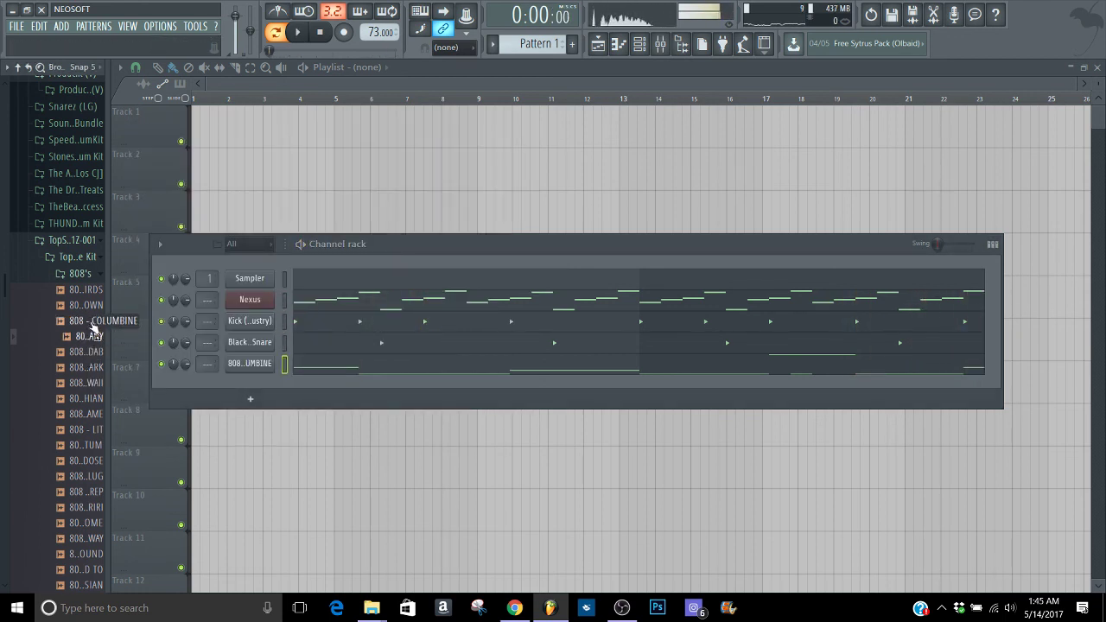
left_click(93, 323)
left_click(78, 354)
left_click(75, 372)
left_click(75, 383)
left_click(73, 398)
left_click(69, 414)
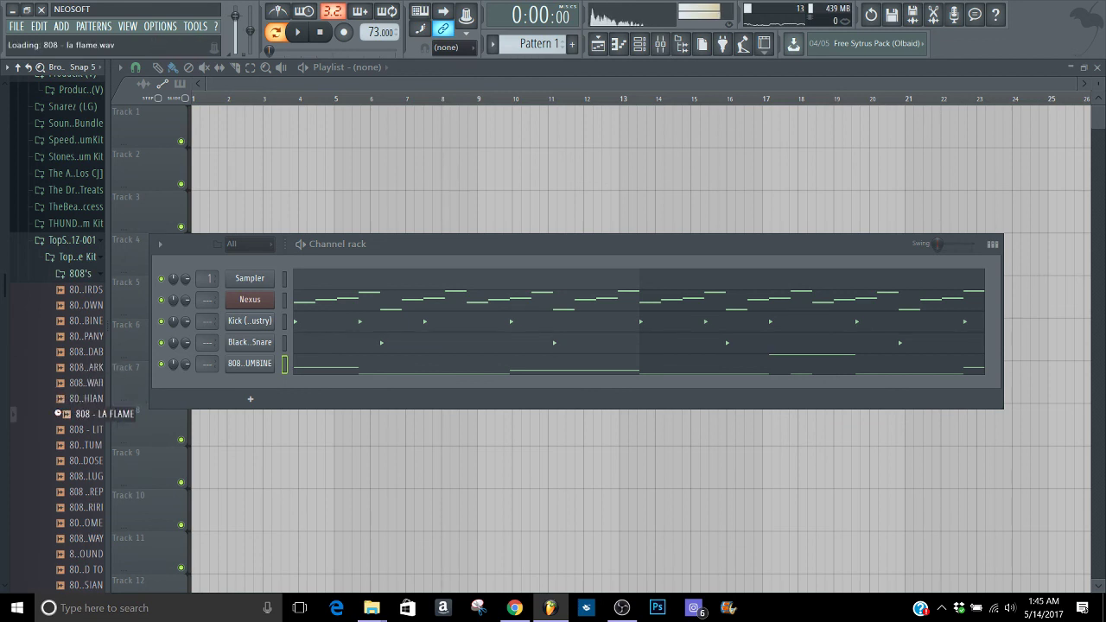
left_click(62, 429)
left_click(56, 445)
left_click(52, 460)
left_click(51, 476)
left_click(50, 492)
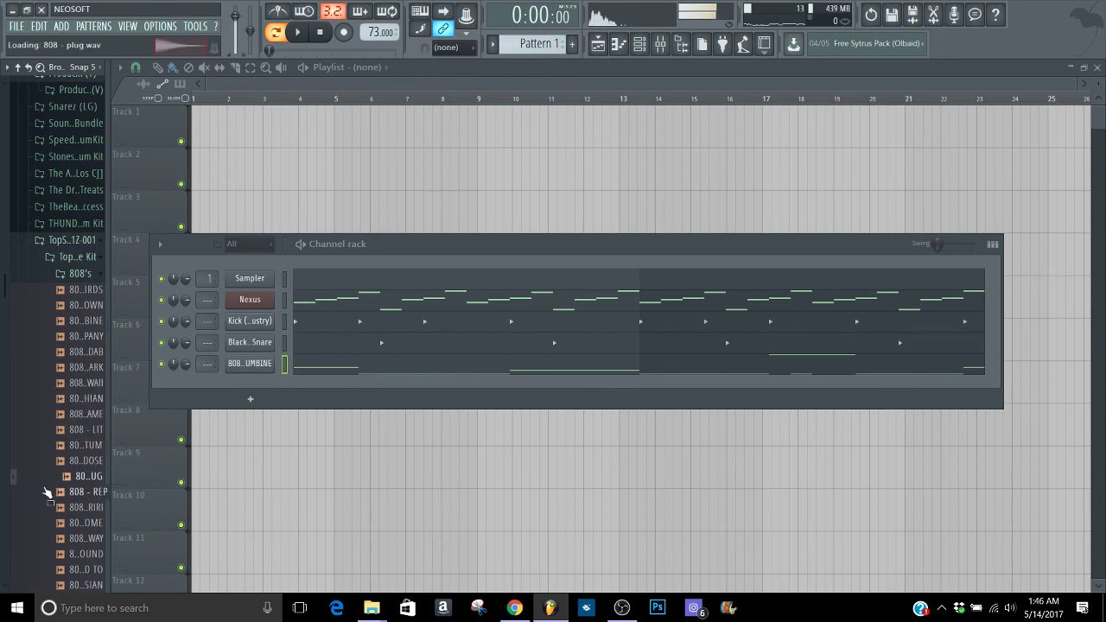
left_click(54, 508)
left_click(54, 523)
left_click(55, 538)
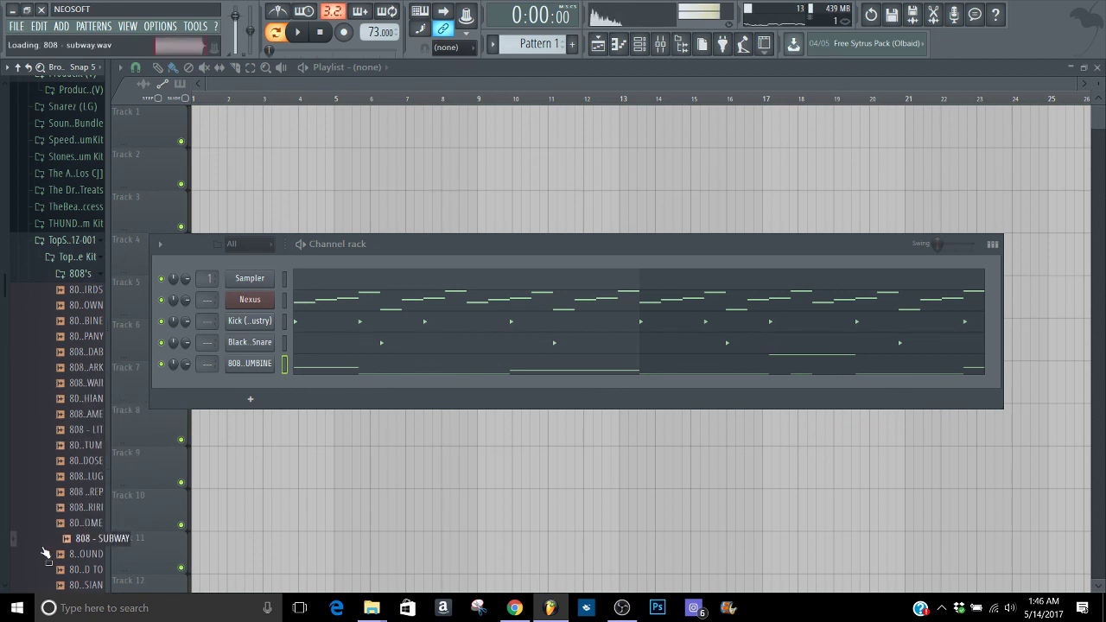
left_click(55, 554)
left_click(57, 539)
scroll(56, 432, "down", 5)
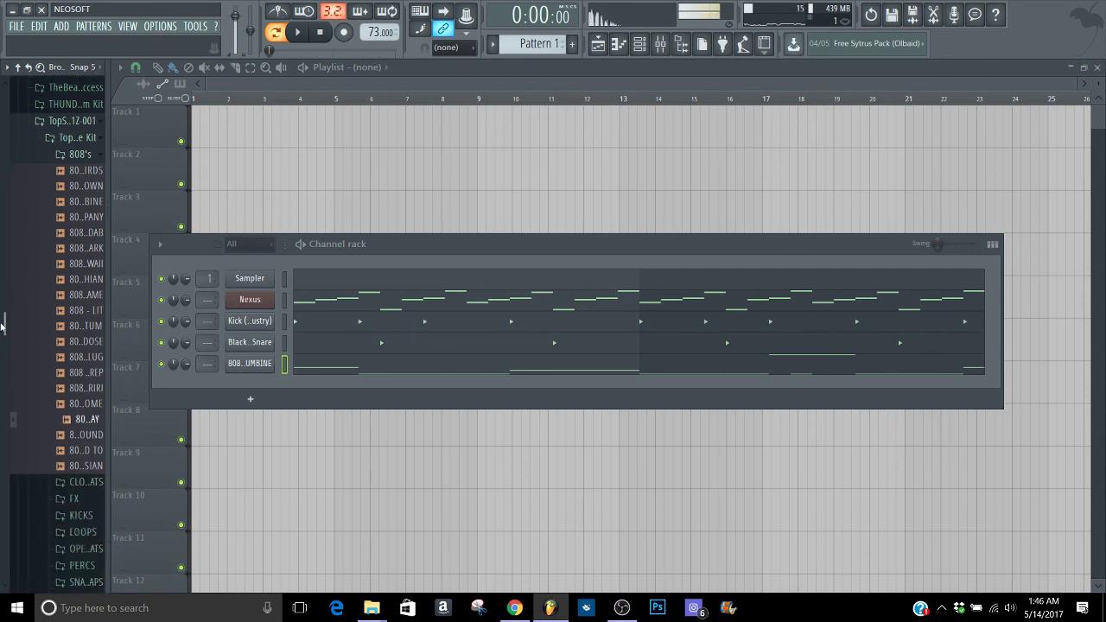
left_click(52, 326)
left_click(49, 337)
left_click(39, 351)
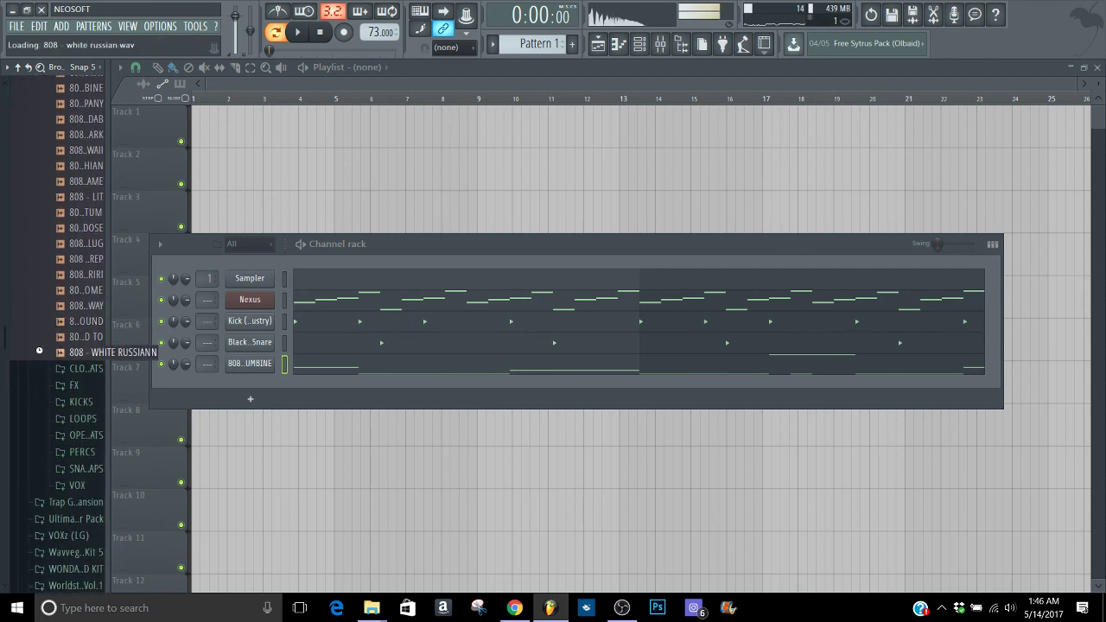
Replace the 808 channel's sample with 808 - BIRDS and close its channel settings
scroll(1, 340, "up", 6)
left_click_drag(84, 342, 245, 372)
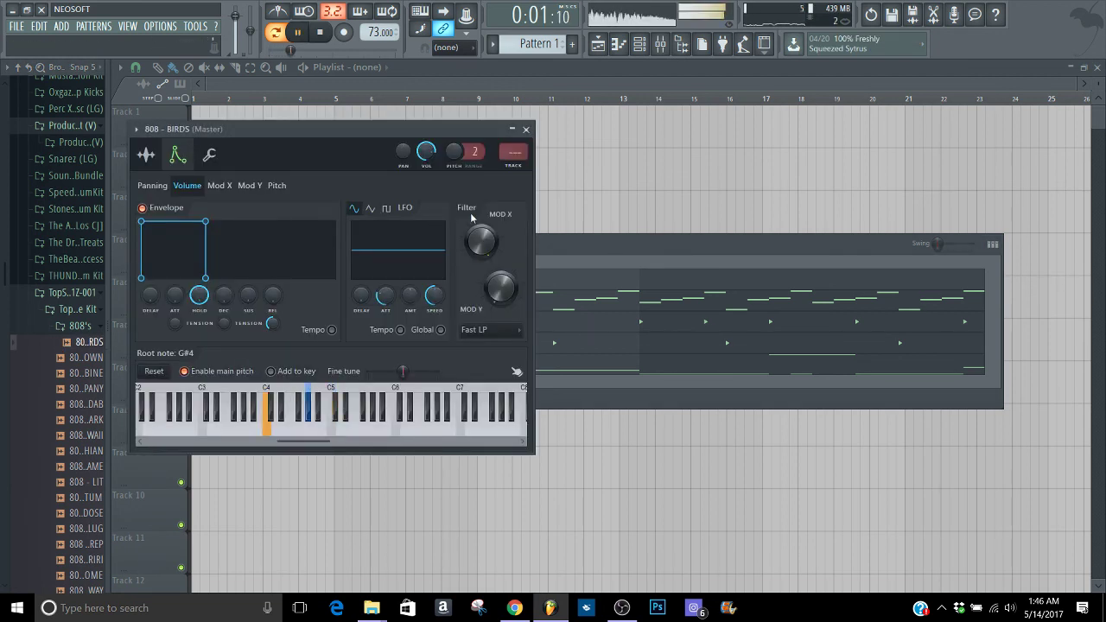
left_click_drag(441, 130, 434, 73)
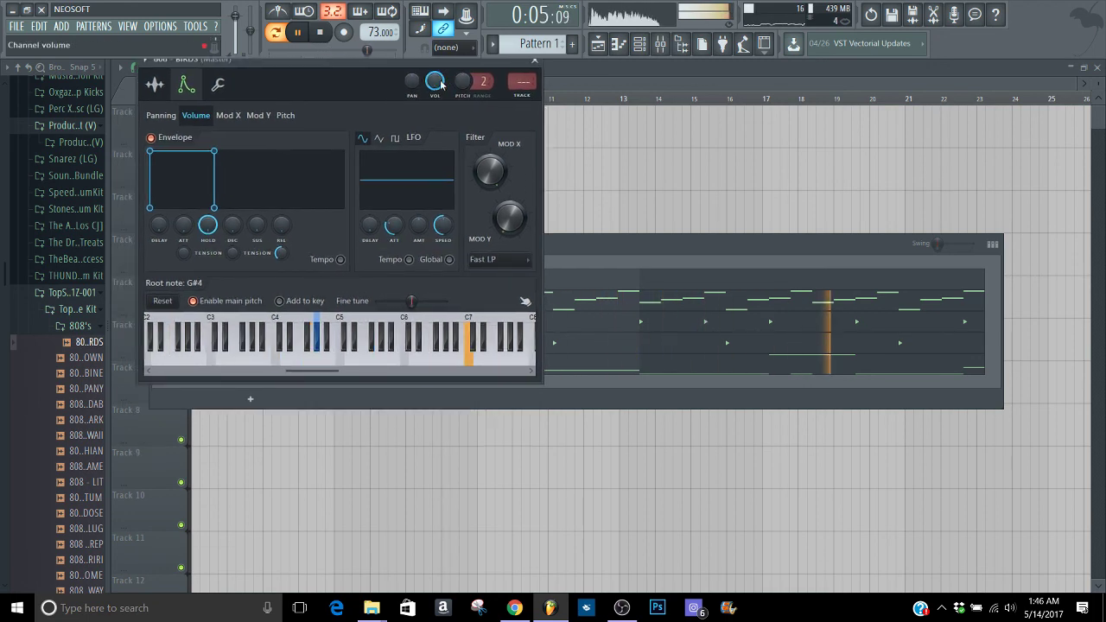
left_click(535, 62)
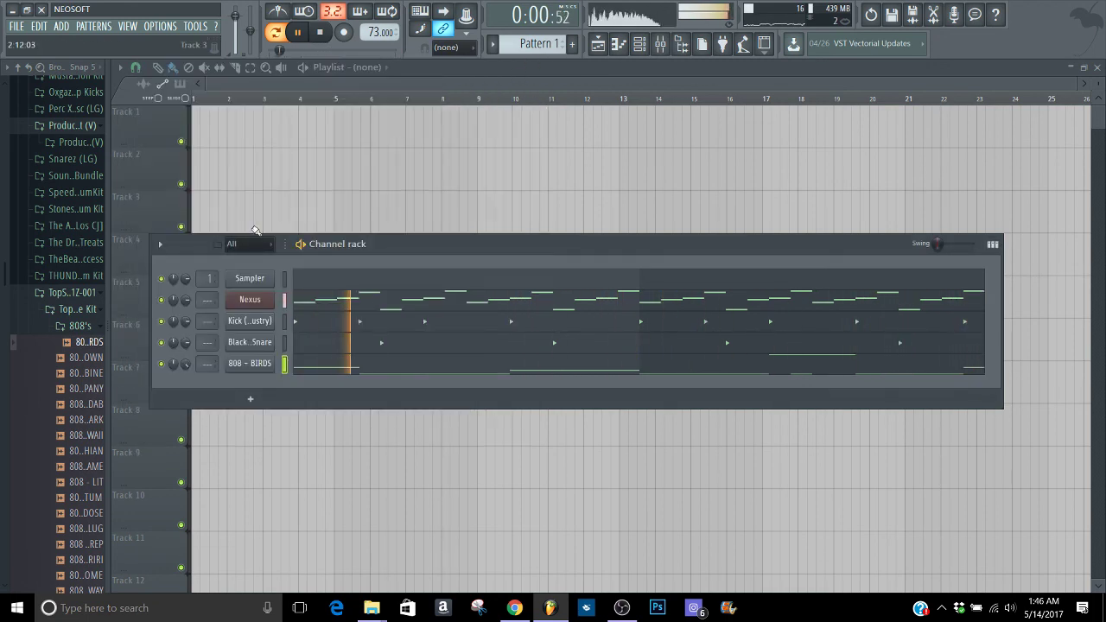
Collapse the 808's folder, expand the kit's closed hats folder and audition its hat samples over the looping beat
left_click(66, 328)
left_click(72, 345)
left_click(61, 370)
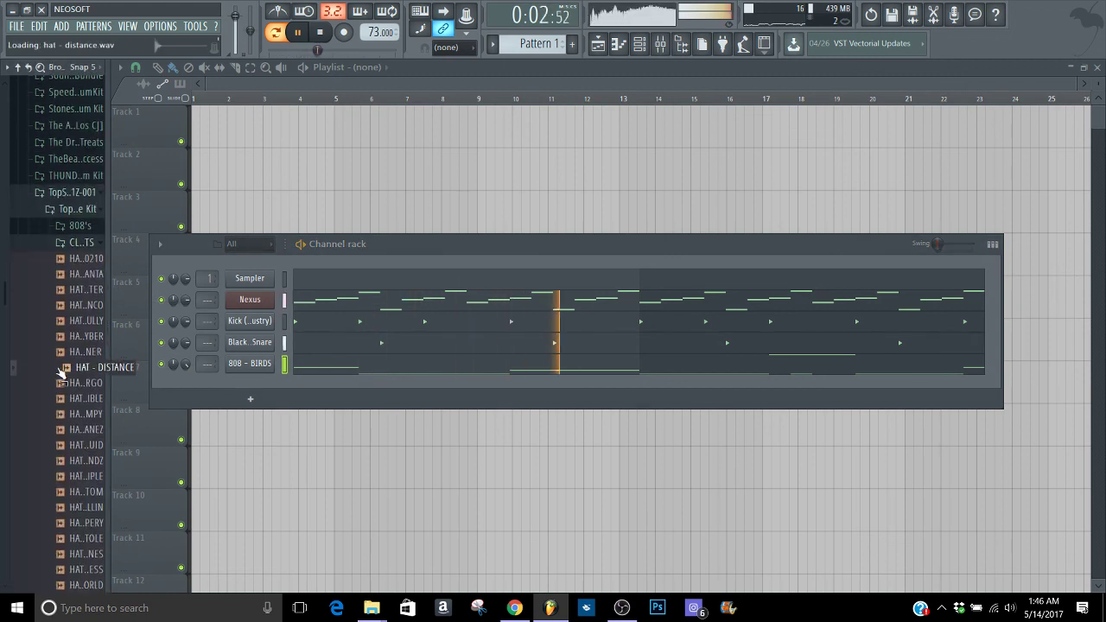
left_click(63, 384)
key("Up")
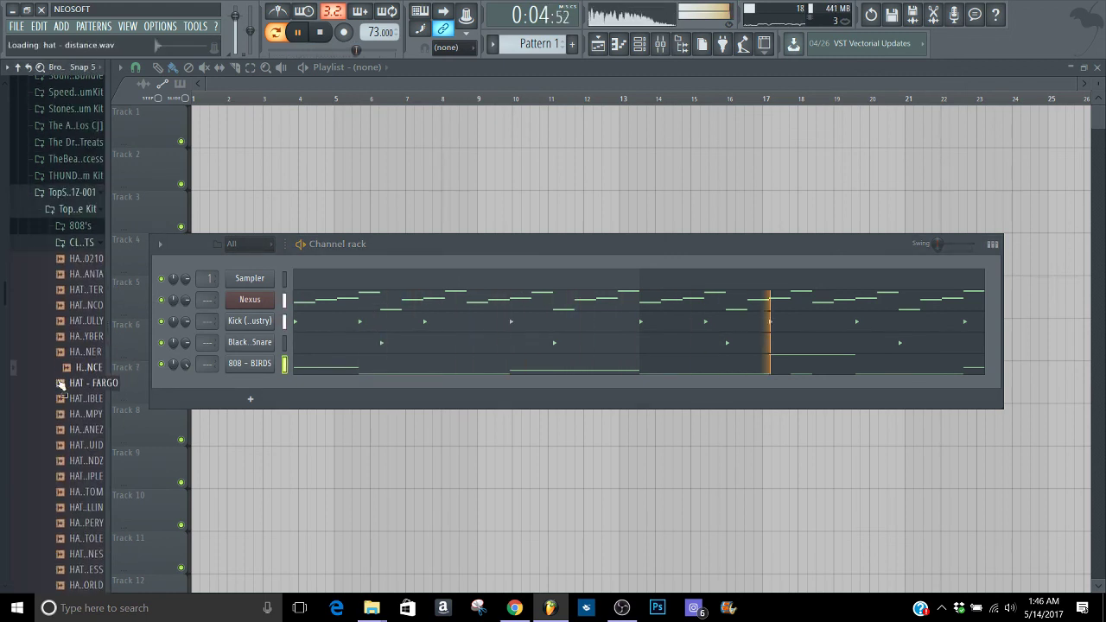
key("Down")
key("Down")
key("Down")
key("Down")
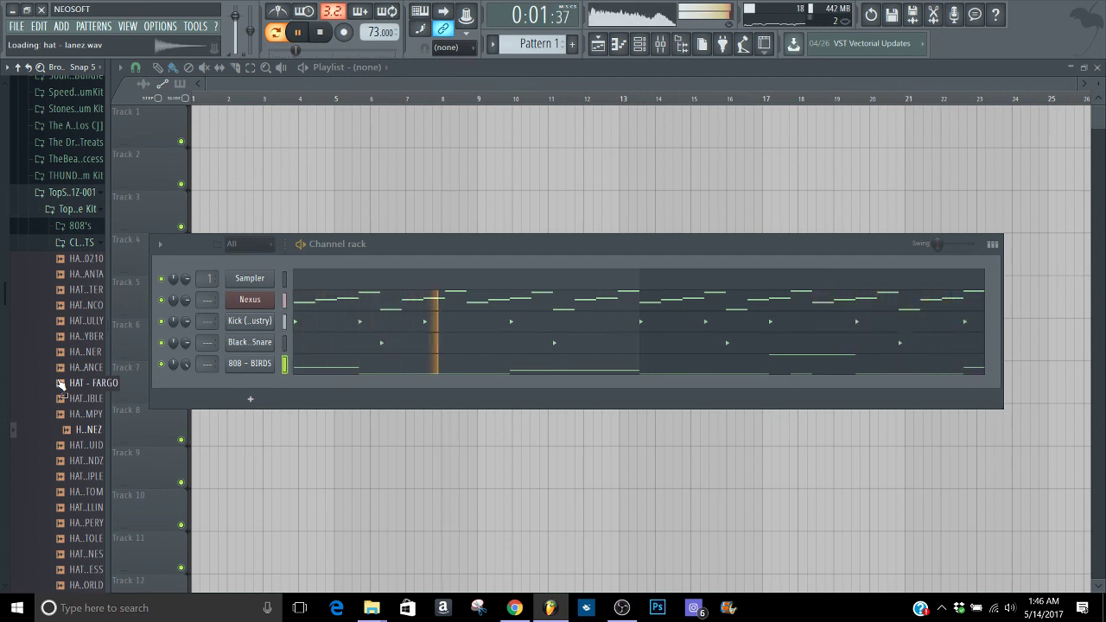
left_click(83, 458)
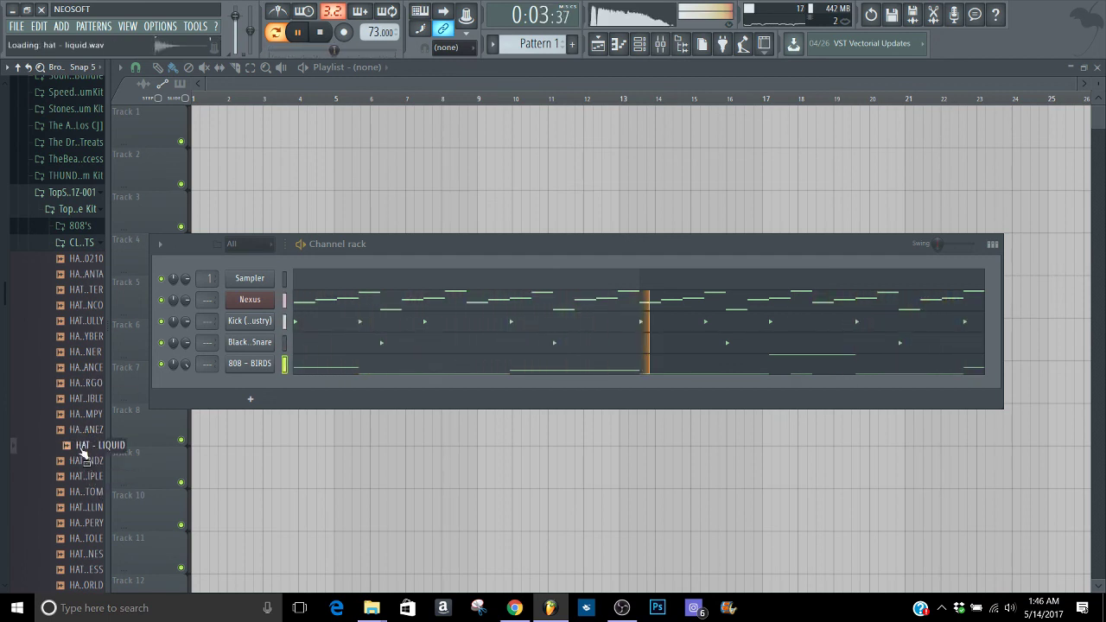
key("Down")
key("Down")
key("Down")
key("Down")
key("Up")
key("Up")
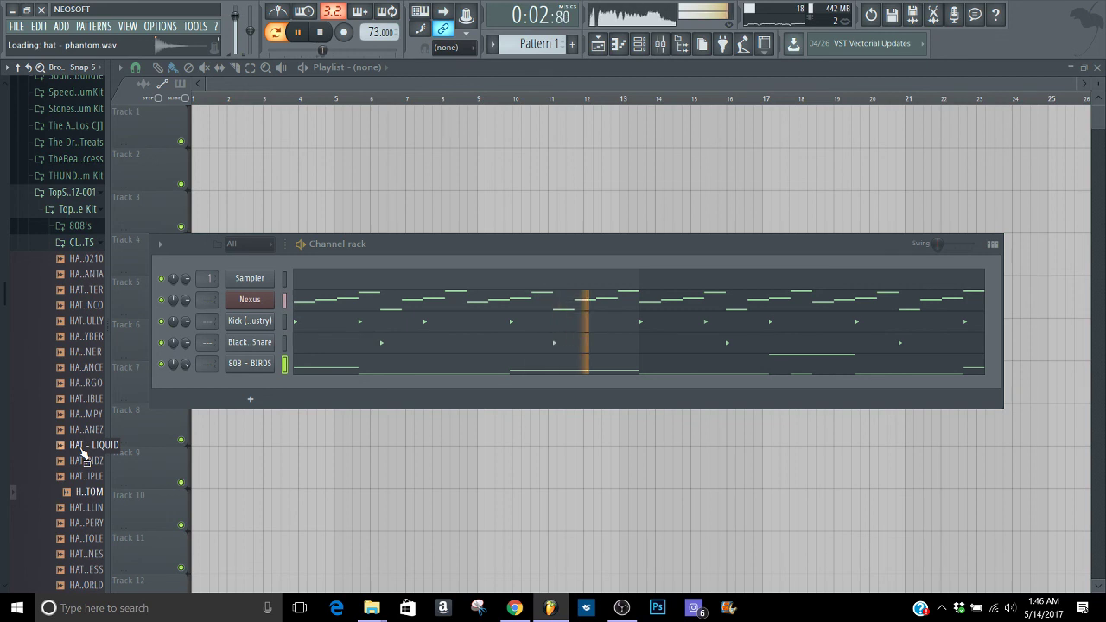
key("Down")
key("Down")
key("Down")
key("Down")
key("Down")
key("Down")
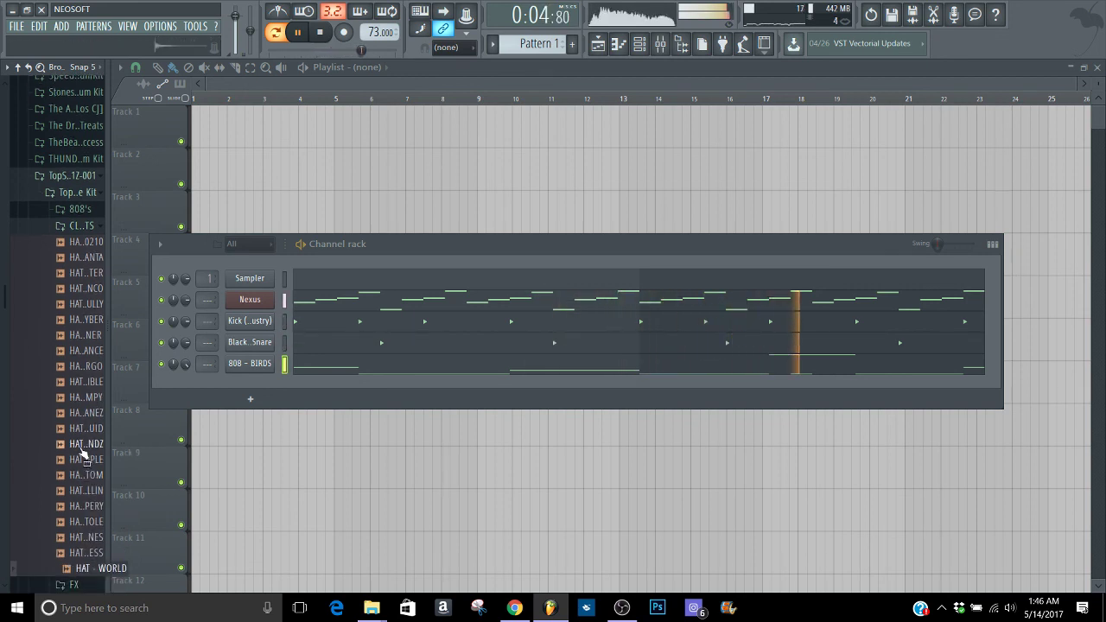
key("Up")
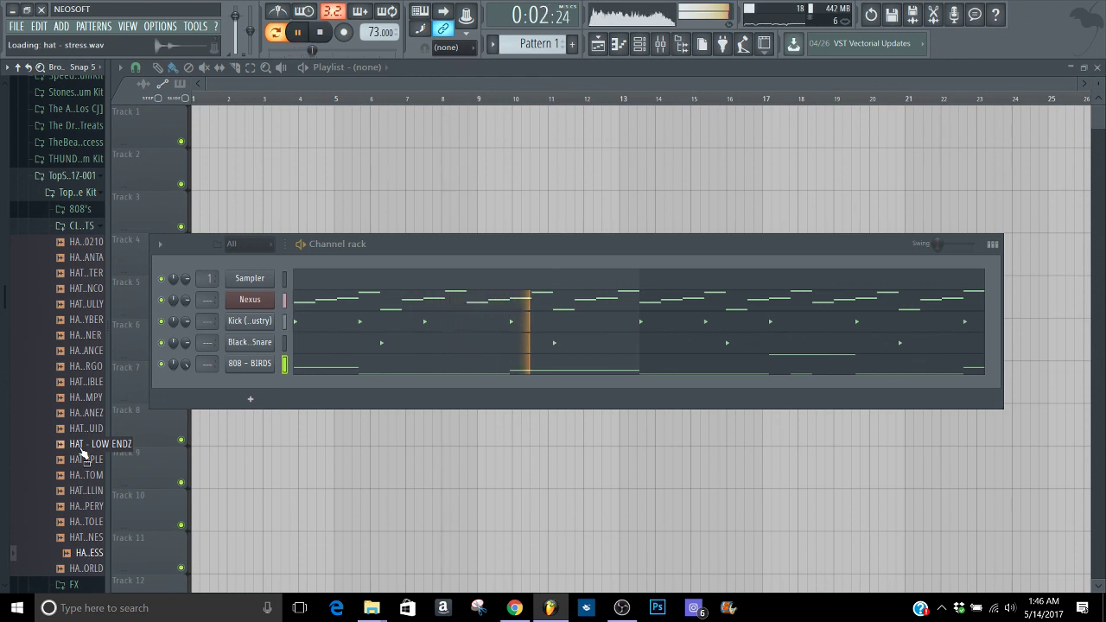
key("Up")
key("Up")
key("Up")
key("Up")
key("Up")
key("Up")
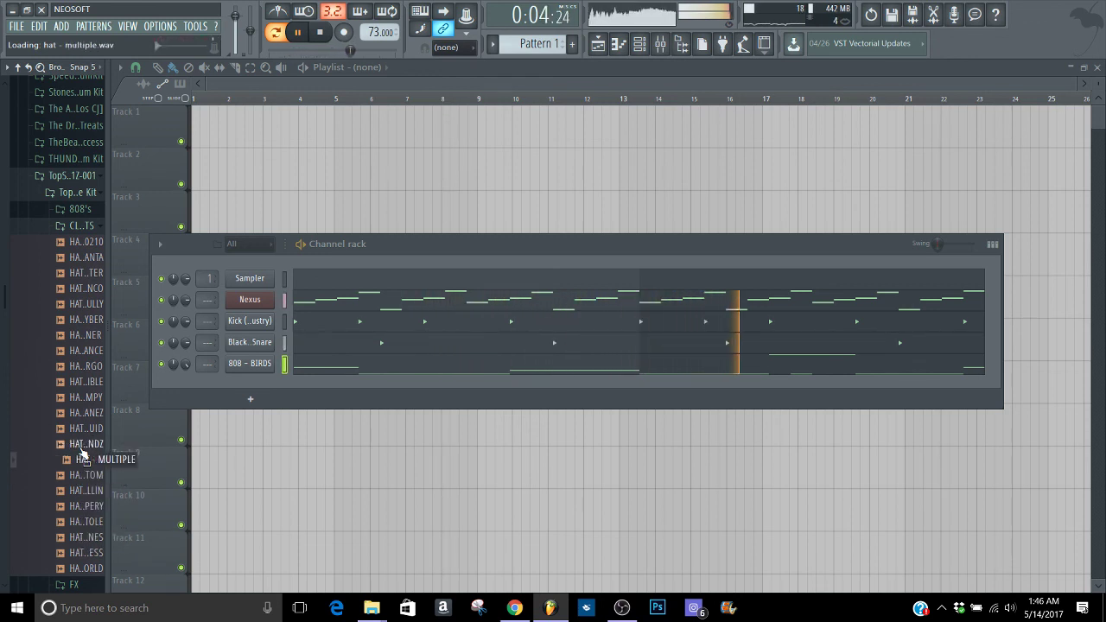
key("Down")
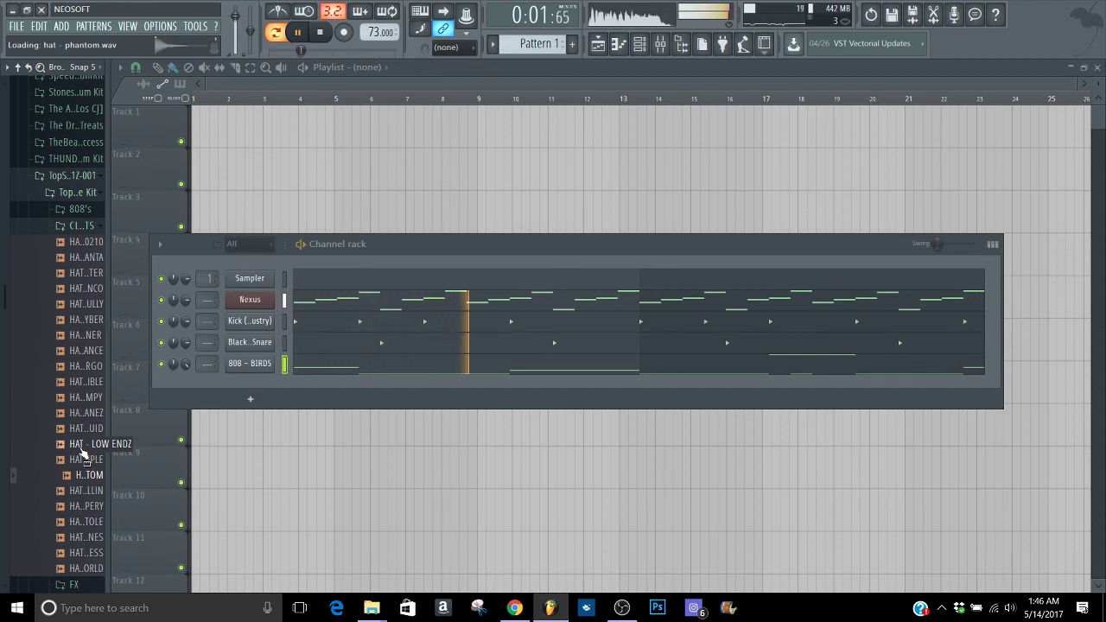
key("Up")
key("Up")
key("Up")
key("Up")
key("Up")
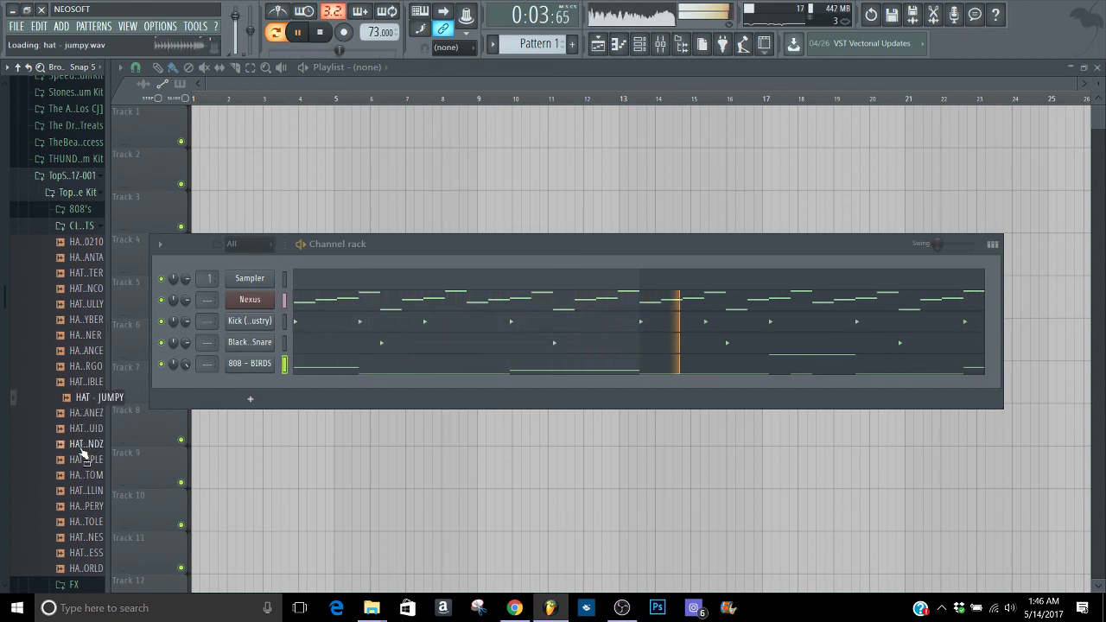
key("Down")
key("Down")
key("Up")
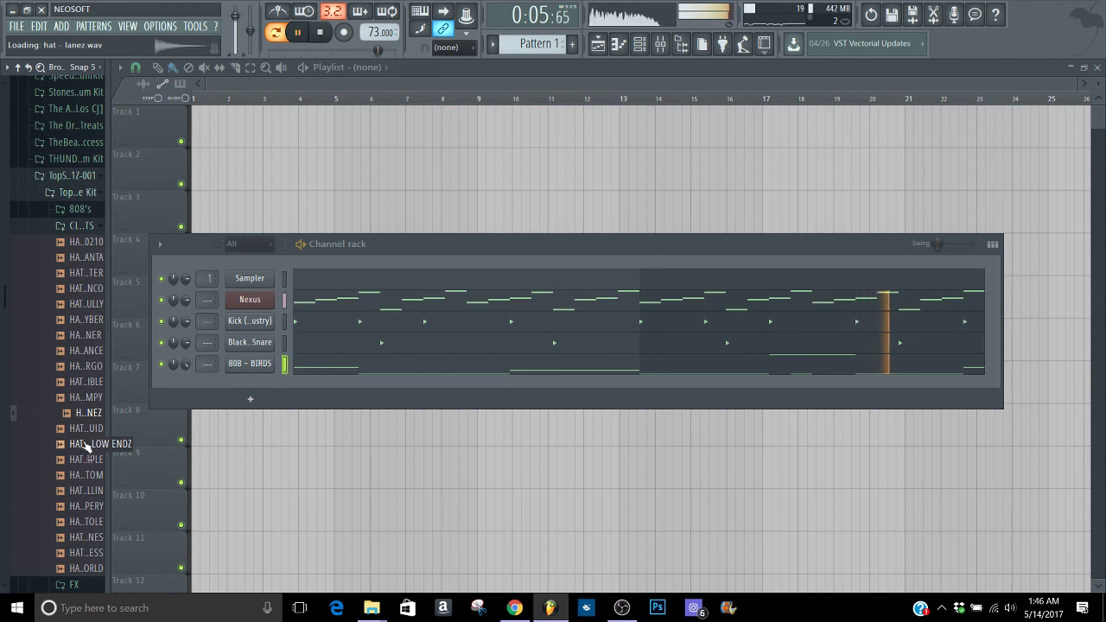
Add HAT - LANEZ as a new channel below 808 - BIRDS and fill every step of its pattern in the step sequencer
left_click_drag(88, 412, 245, 386)
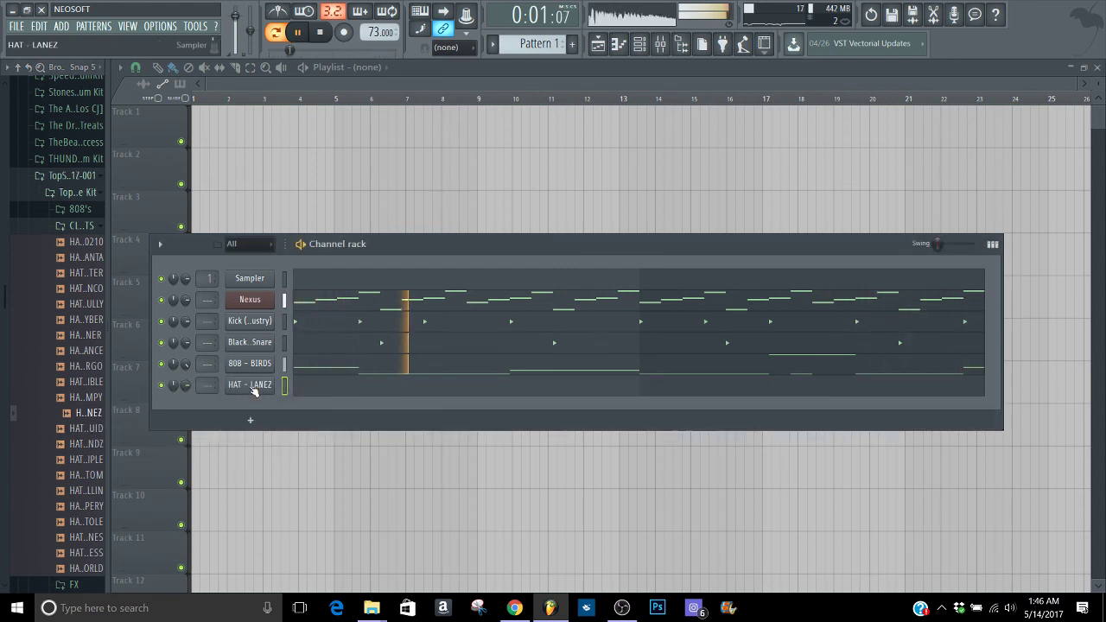
left_click(993, 244)
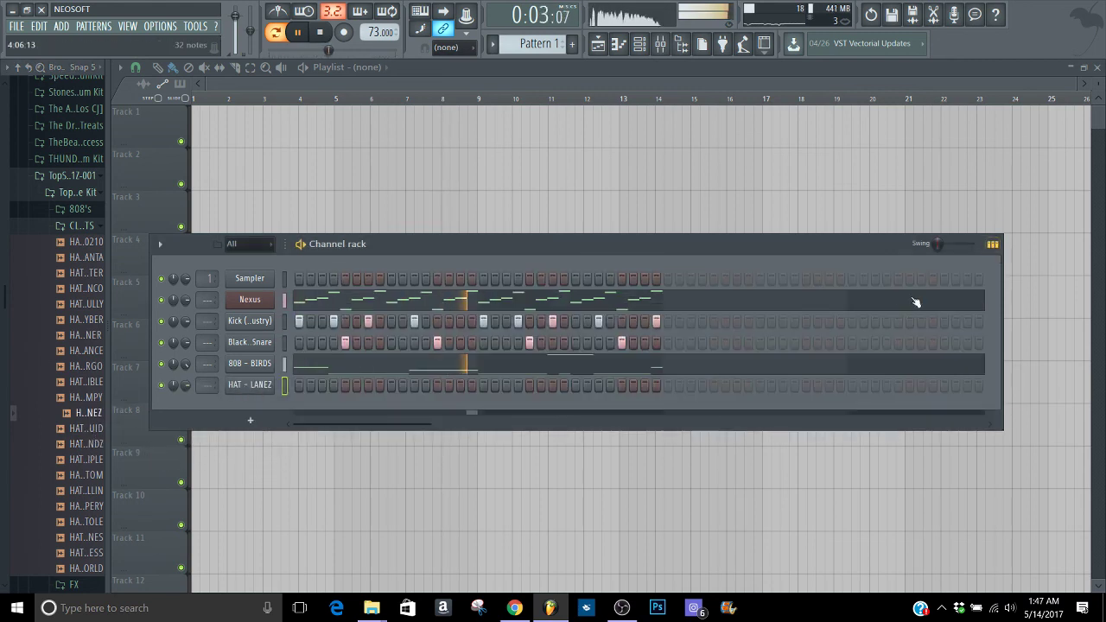
left_click_drag(314, 388, 644, 388)
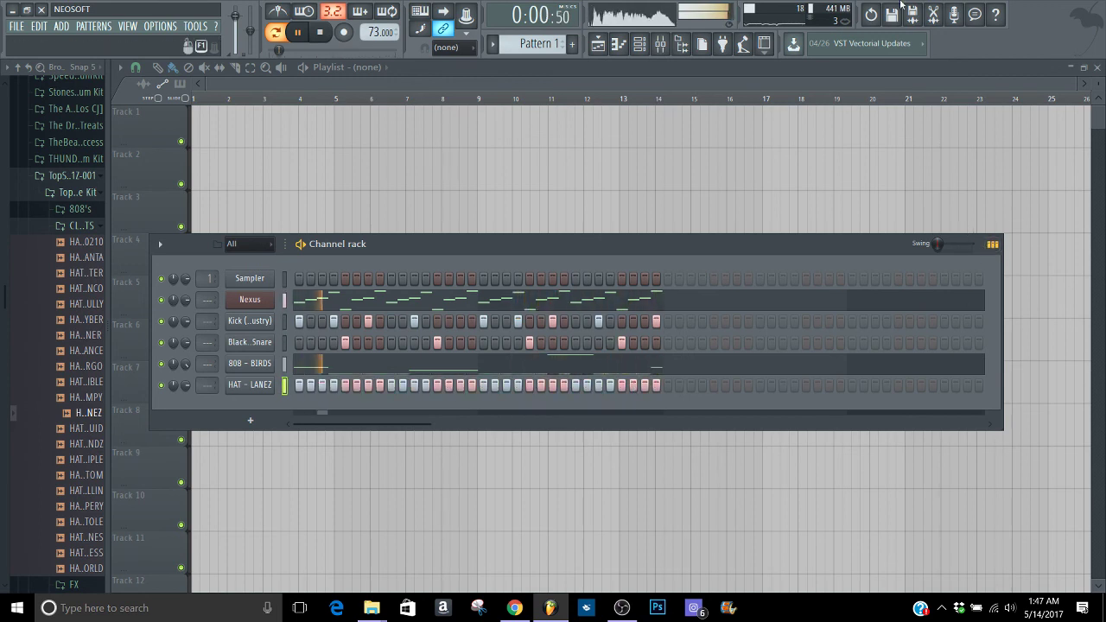
Apply quick legato to the HAT - LANEZ notes in the piano roll
left_click(619, 44)
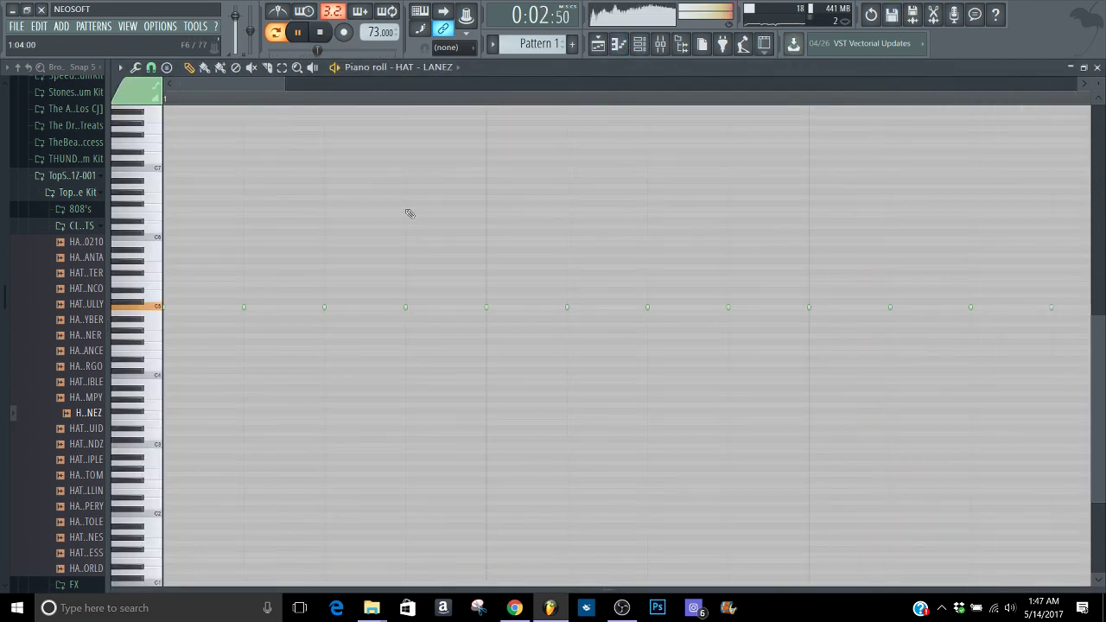
left_click(136, 67)
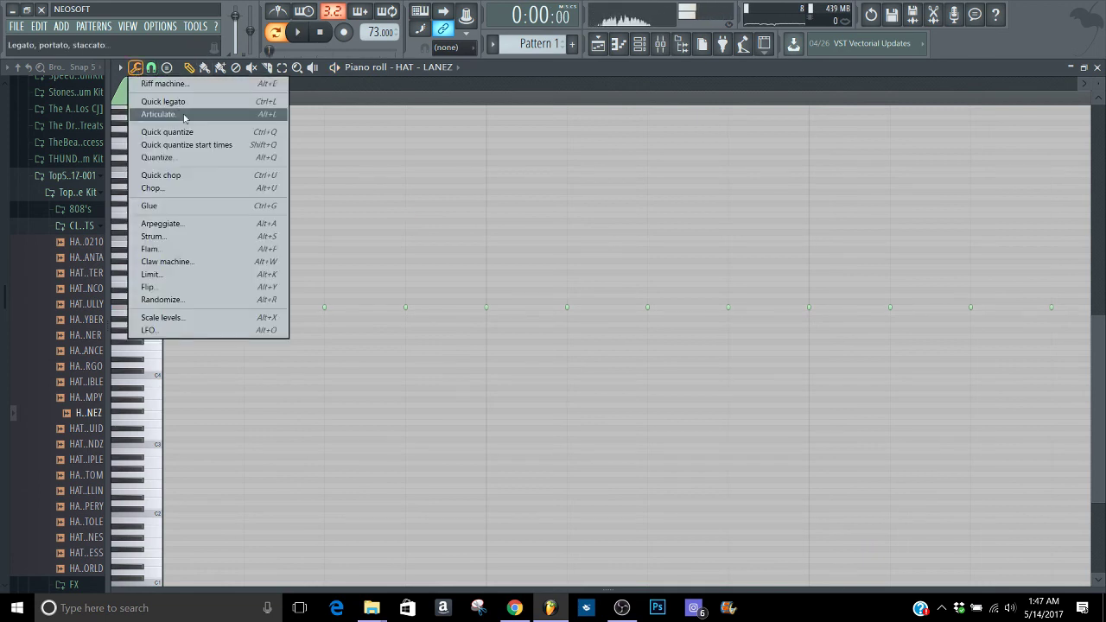
left_click(273, 104)
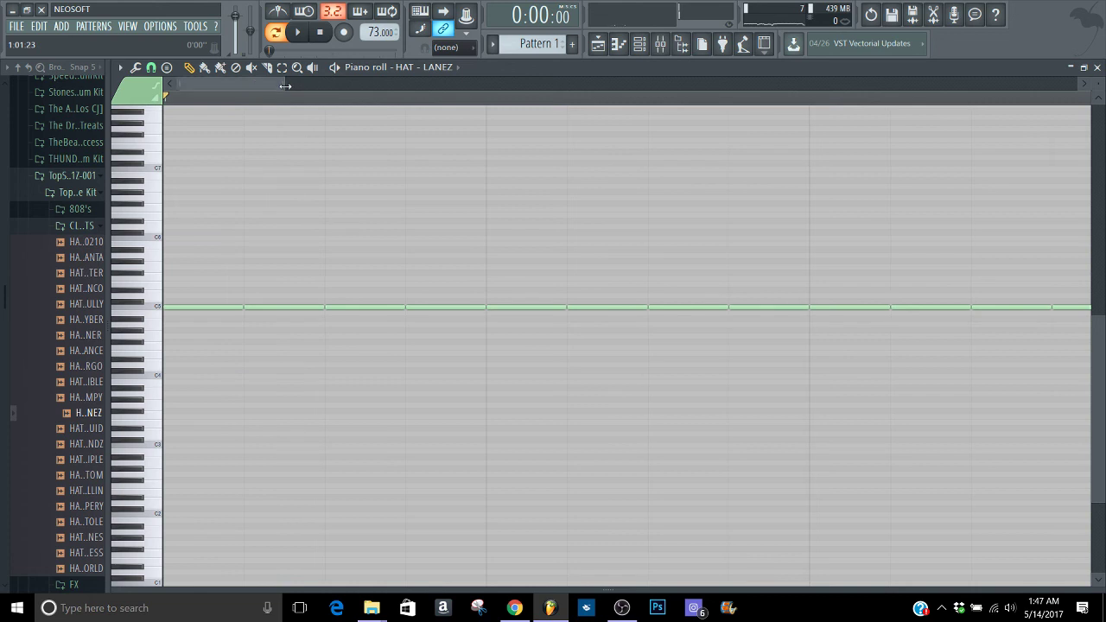
Chop the eighth hat note of bar 1 into four shorter notes using the chopper's Default pattern
left_click_drag(285, 85, 460, 110)
key("space")
key("space")
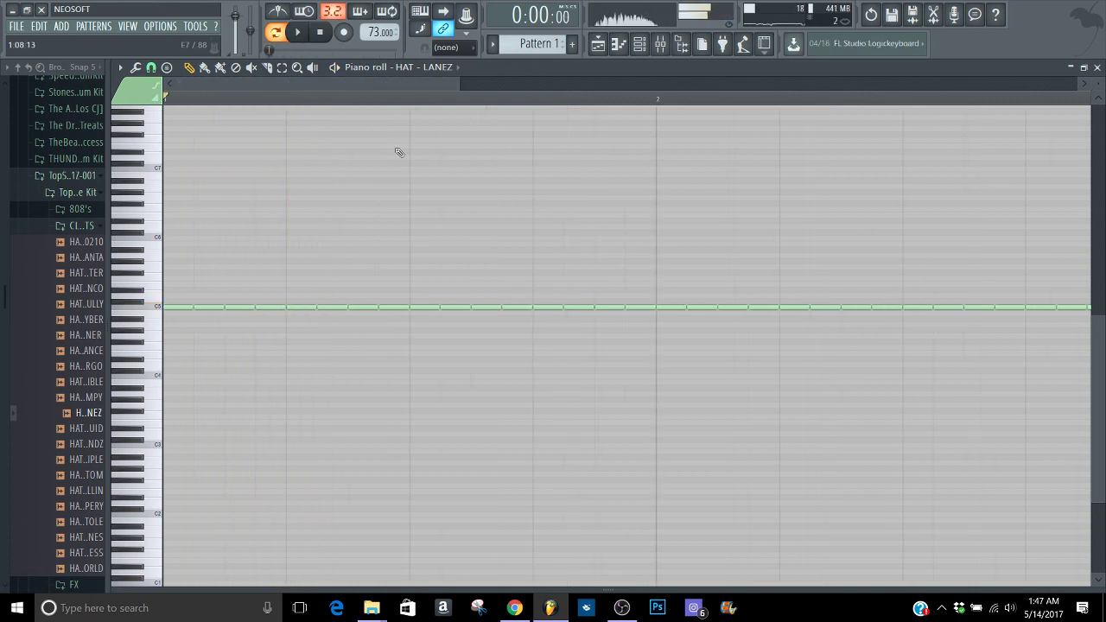
key("space")
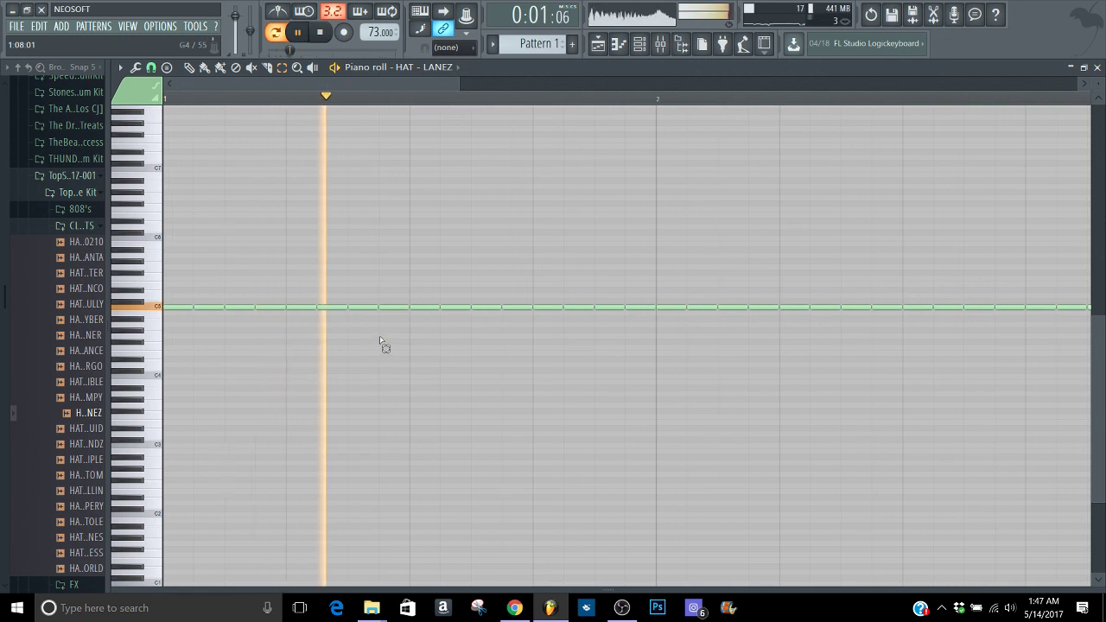
left_click_drag(396, 326, 395, 290)
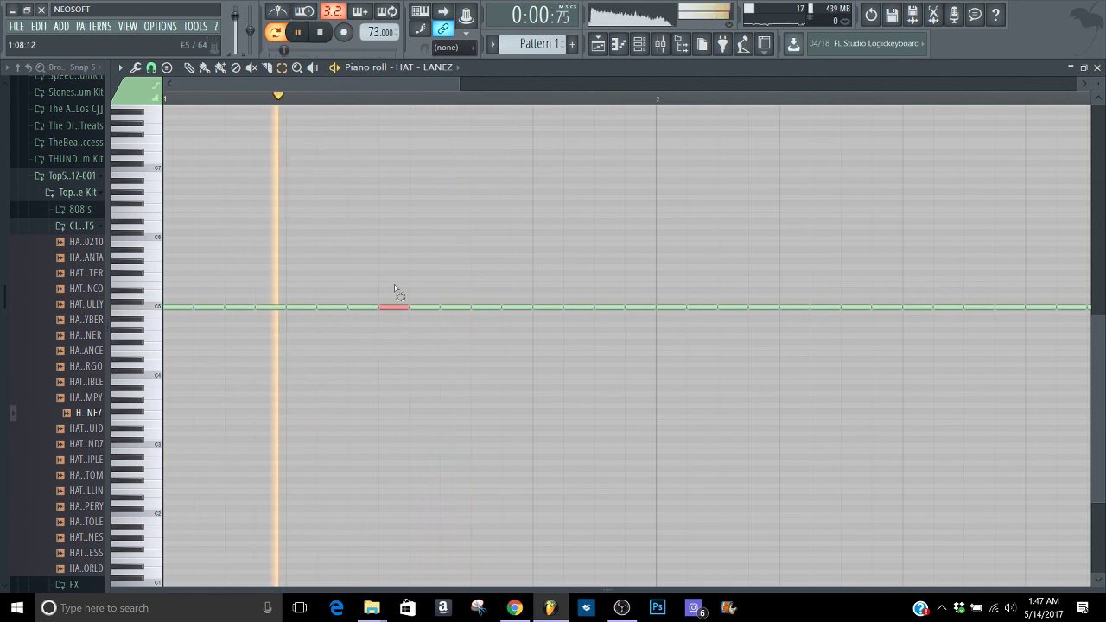
key("alt+u")
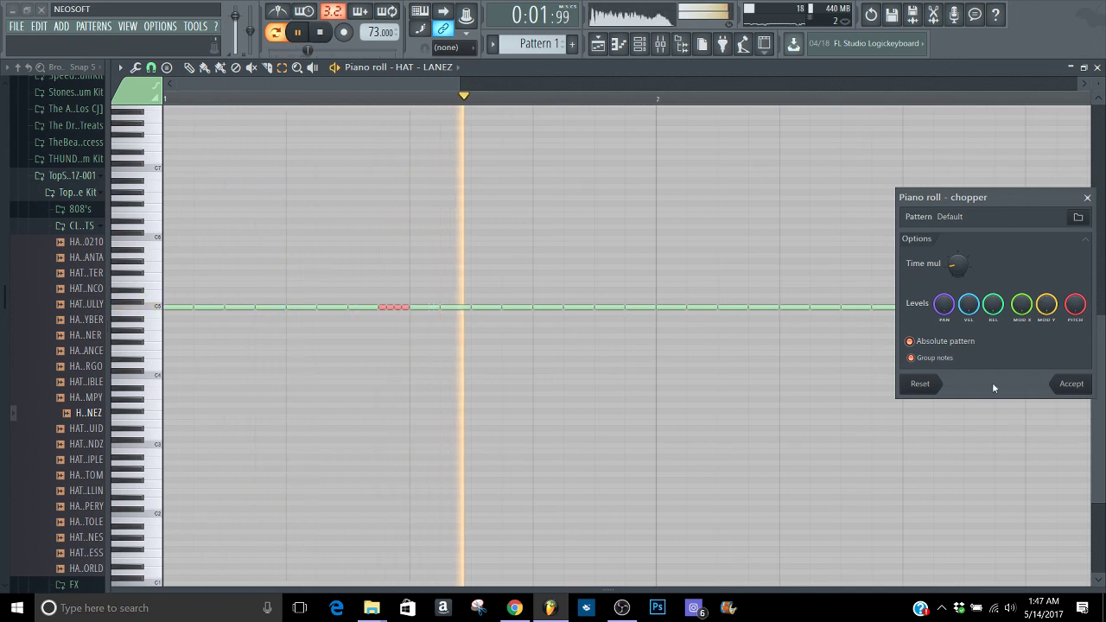
left_click(1071, 384)
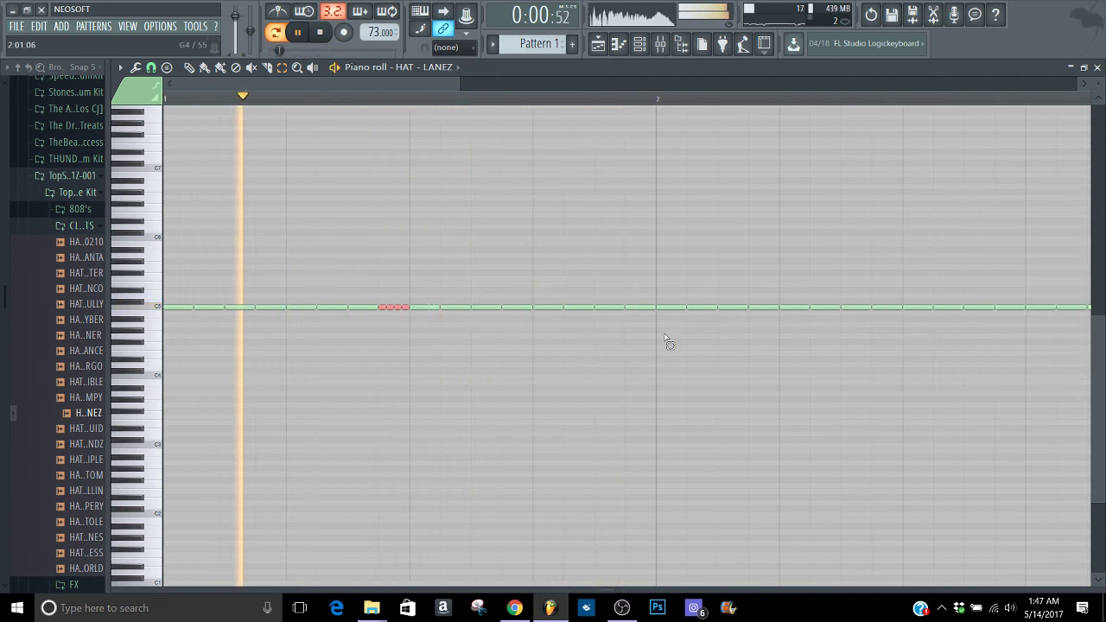
Chop the last two hat notes of bar 1 into eight shorter notes by adjusting the chopper's time multiplier
left_click_drag(655, 334, 610, 285)
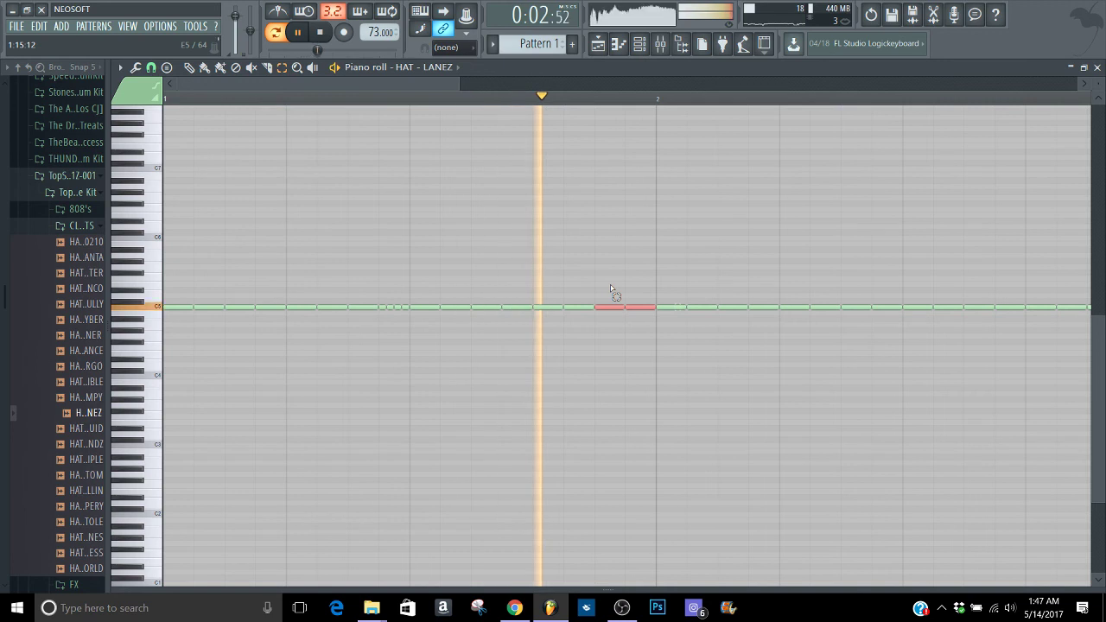
key("alt+u")
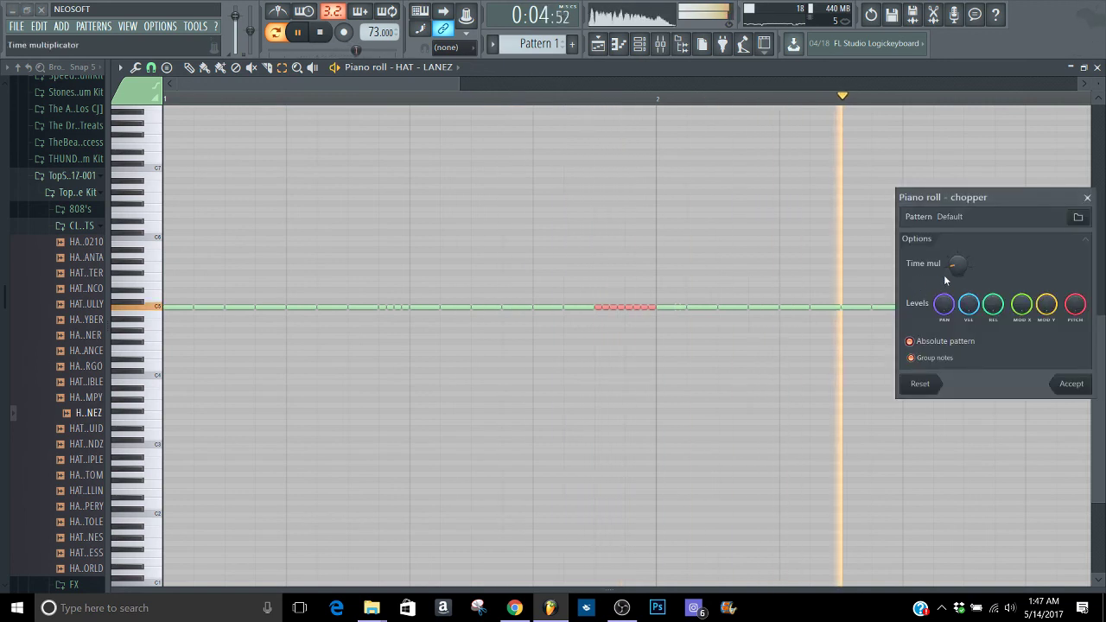
scroll(950, 278, "down", 1)
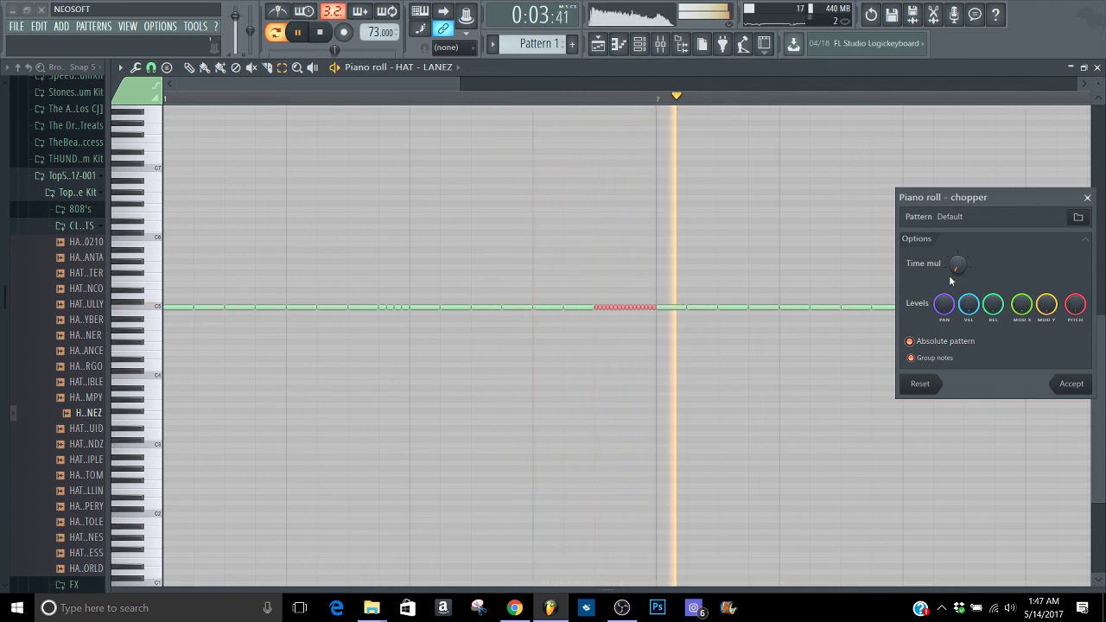
left_click_drag(960, 268, 961, 257)
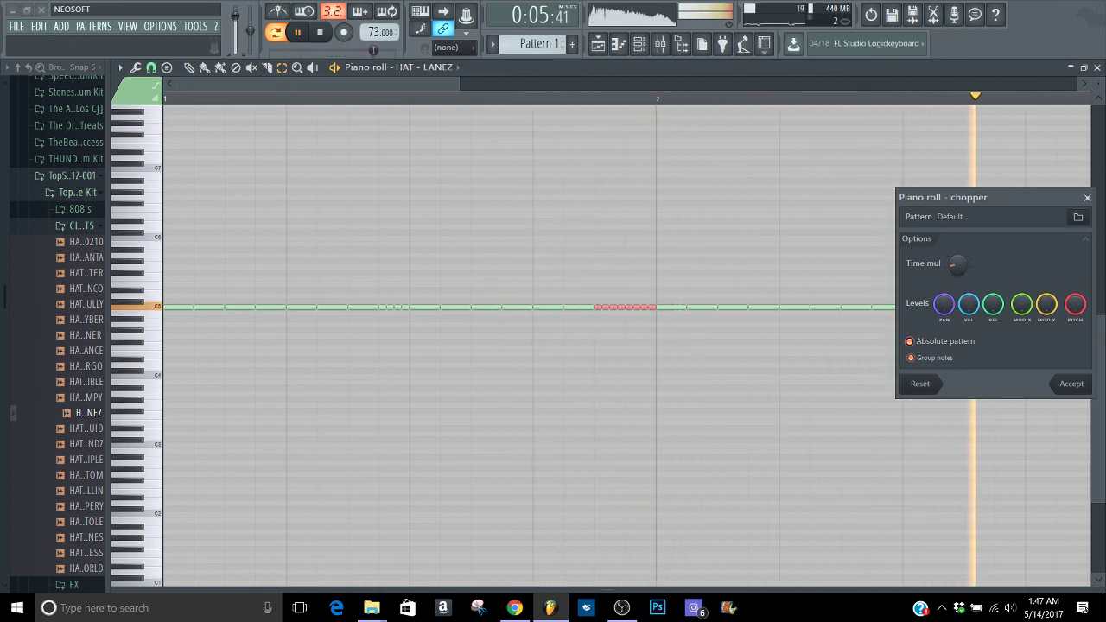
left_click(1070, 384)
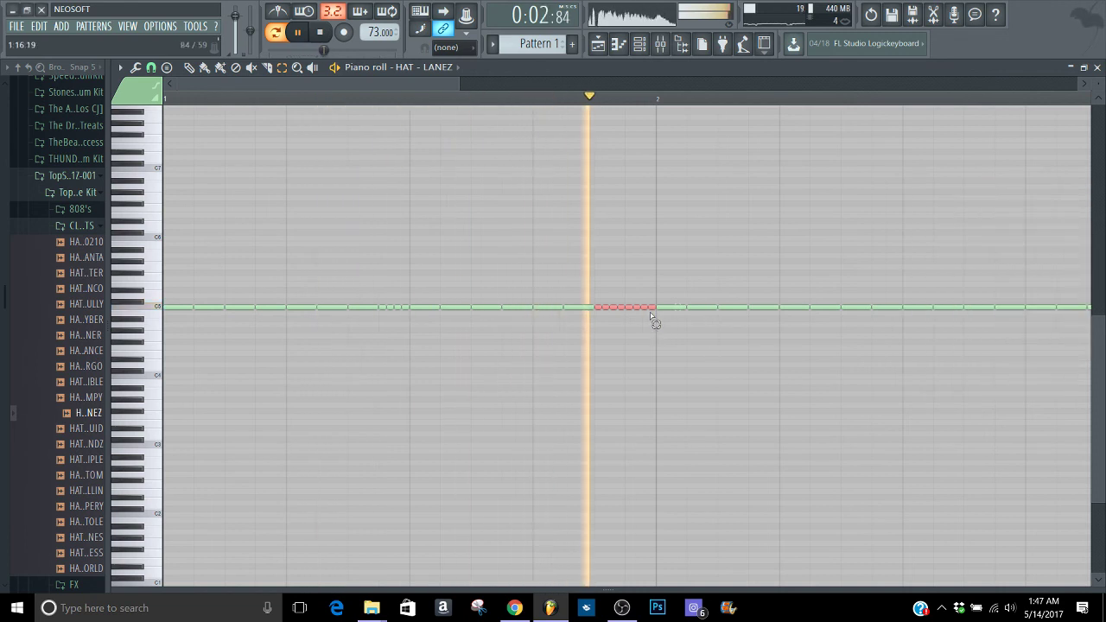
Chop the eighth hat note of bar 2 into four shorter notes with the chopper
left_click_drag(449, 83, 520, 89)
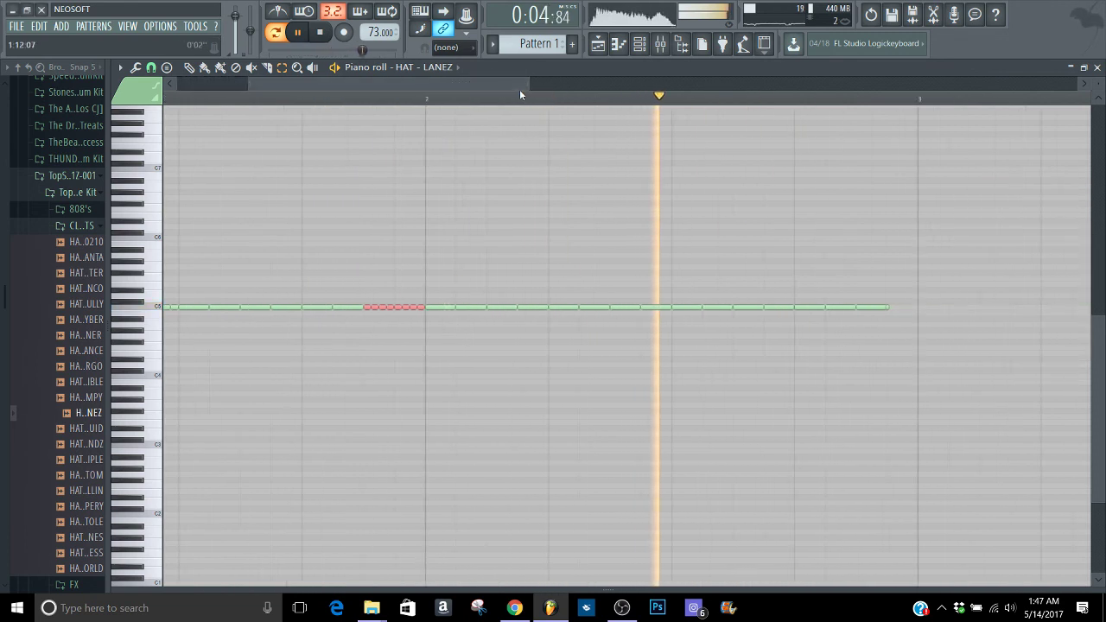
left_click(656, 307)
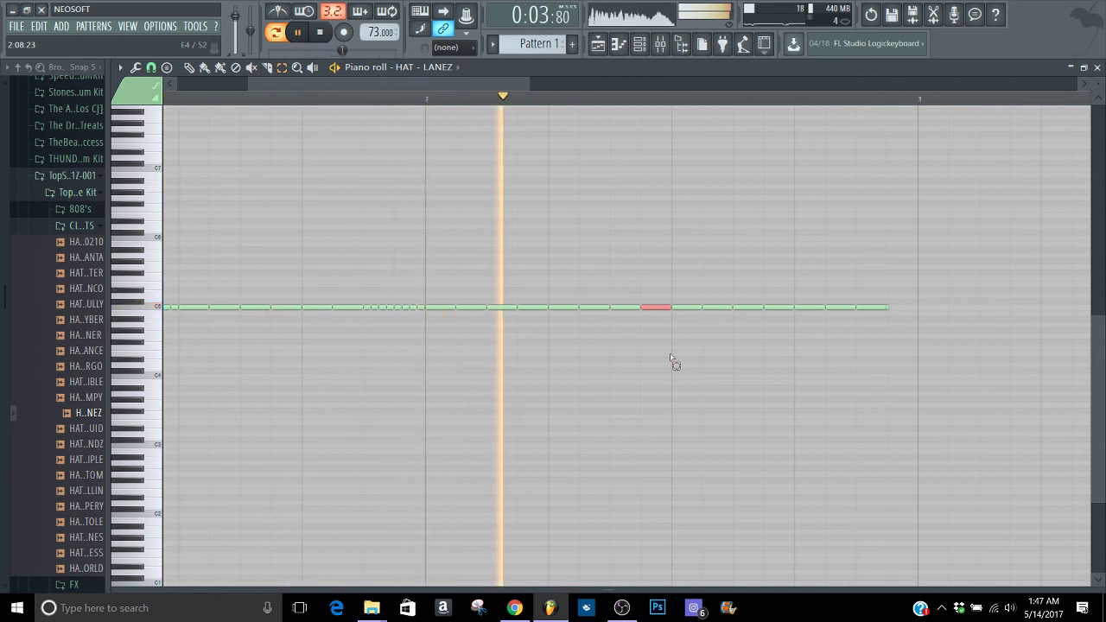
key("ctrl+u")
left_click(1072, 384)
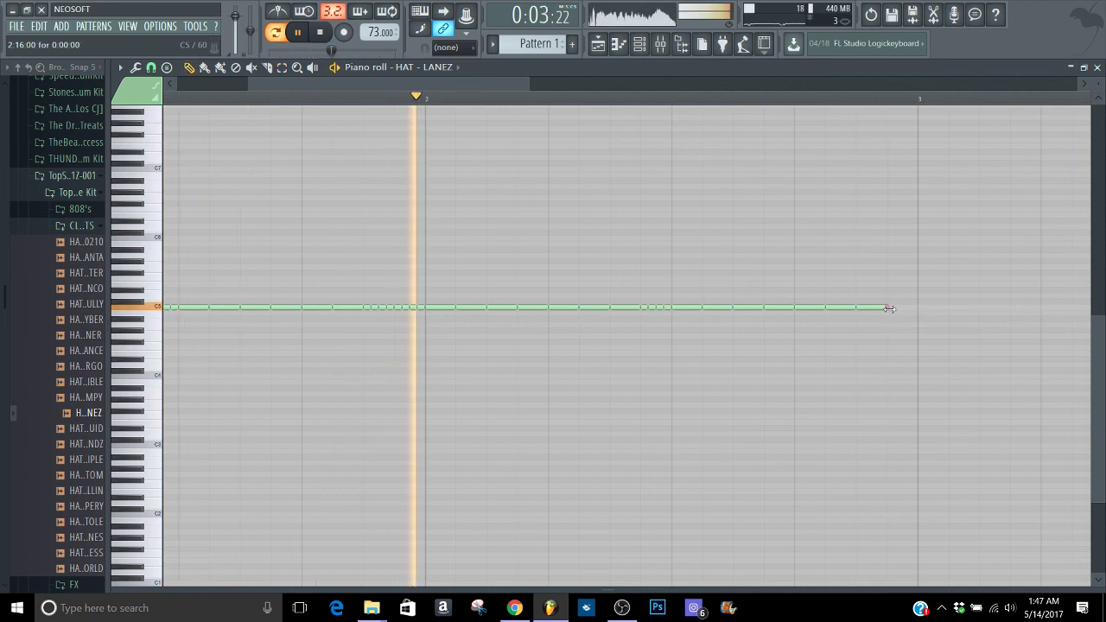
Lengthen the last hat note of bar 2 to one full step, chop it into a fast roll and close the piano roll
left_click_drag(889, 308, 916, 310)
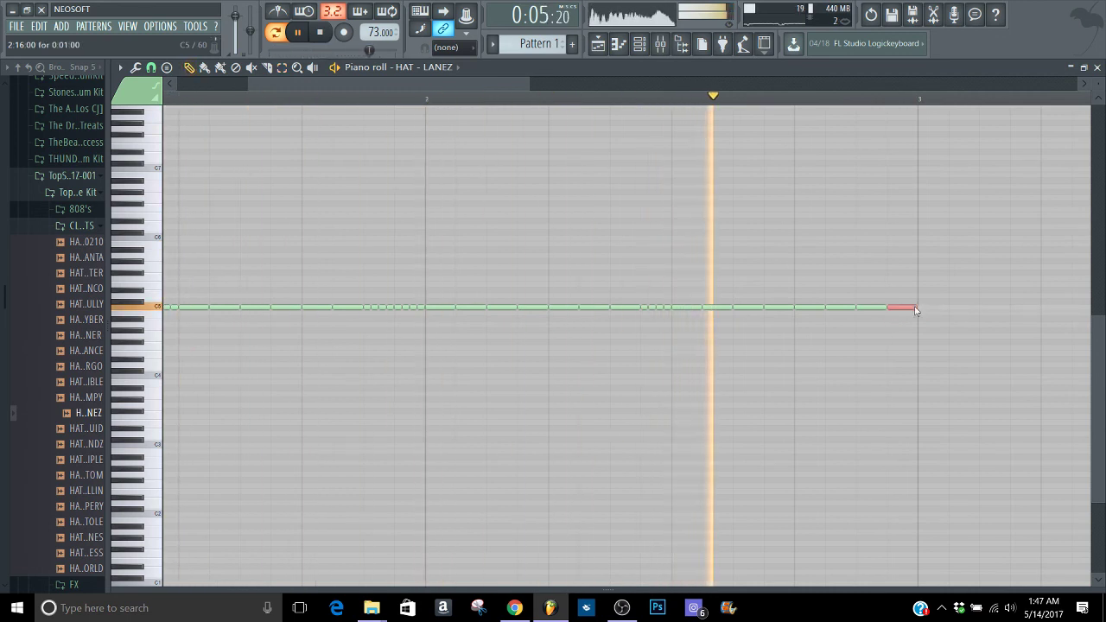
key("alt+u")
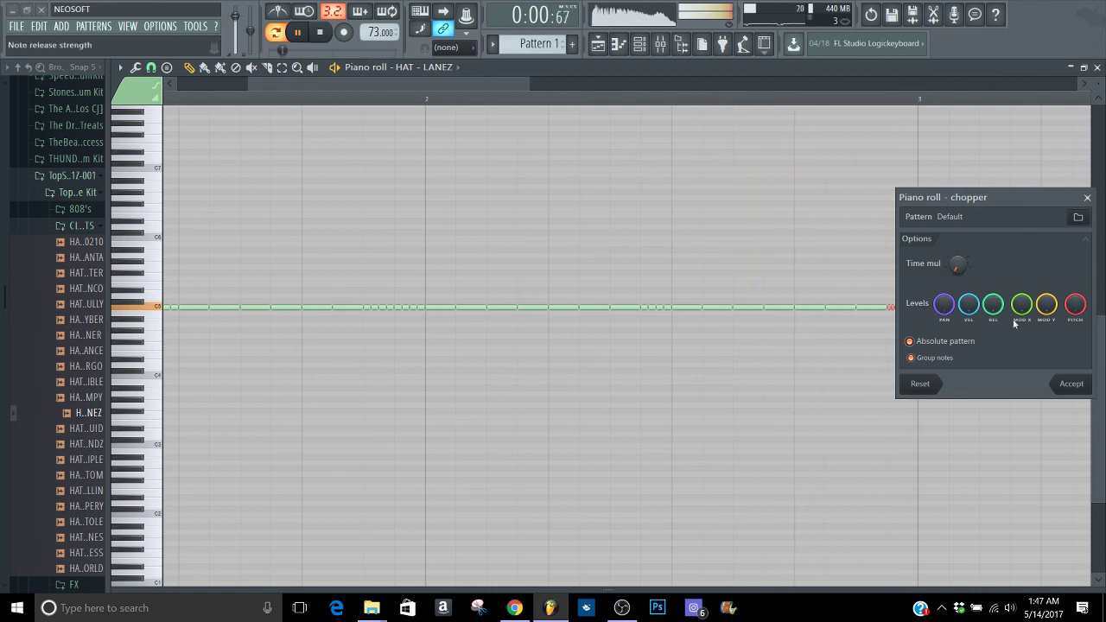
left_click(1070, 384)
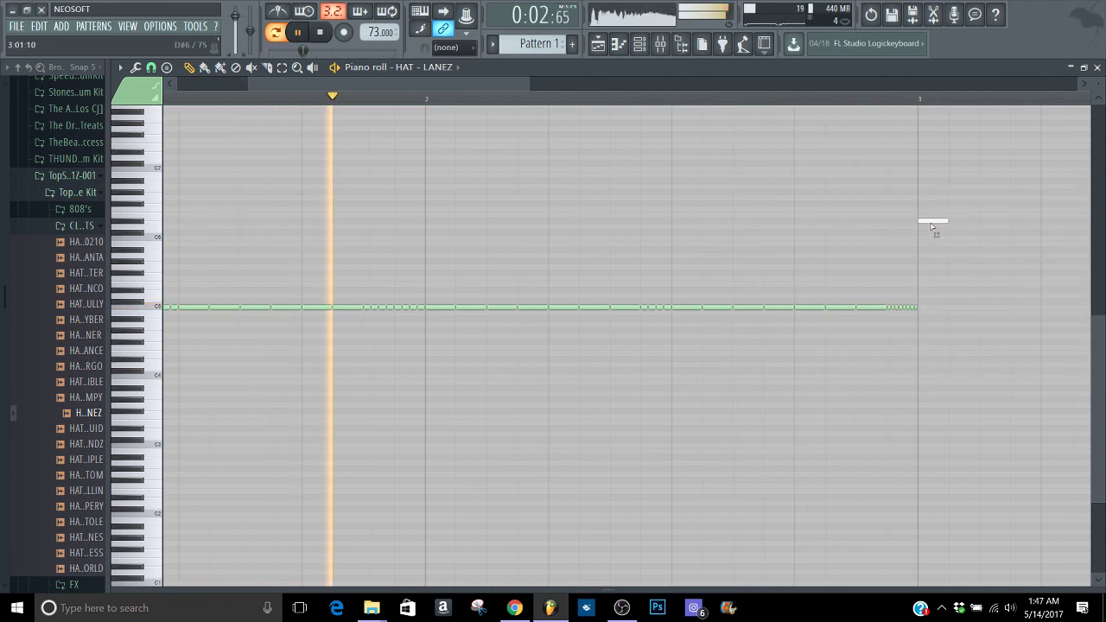
left_click(1097, 67)
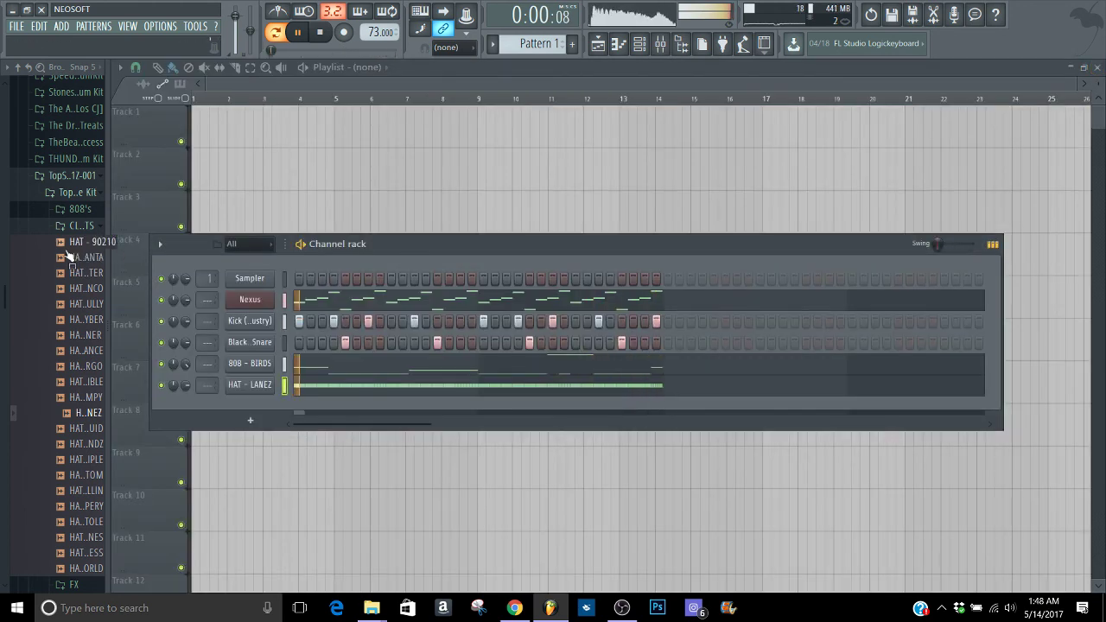
Try HAT - ATLANTA, HAT - BETTER and HAT - 90210 in the hat channel and settle on HAT - BULLY as its sample
left_click_drag(82, 243, 216, 394)
left_click(95, 258)
left_click_drag(100, 271, 240, 382)
left_click(249, 385)
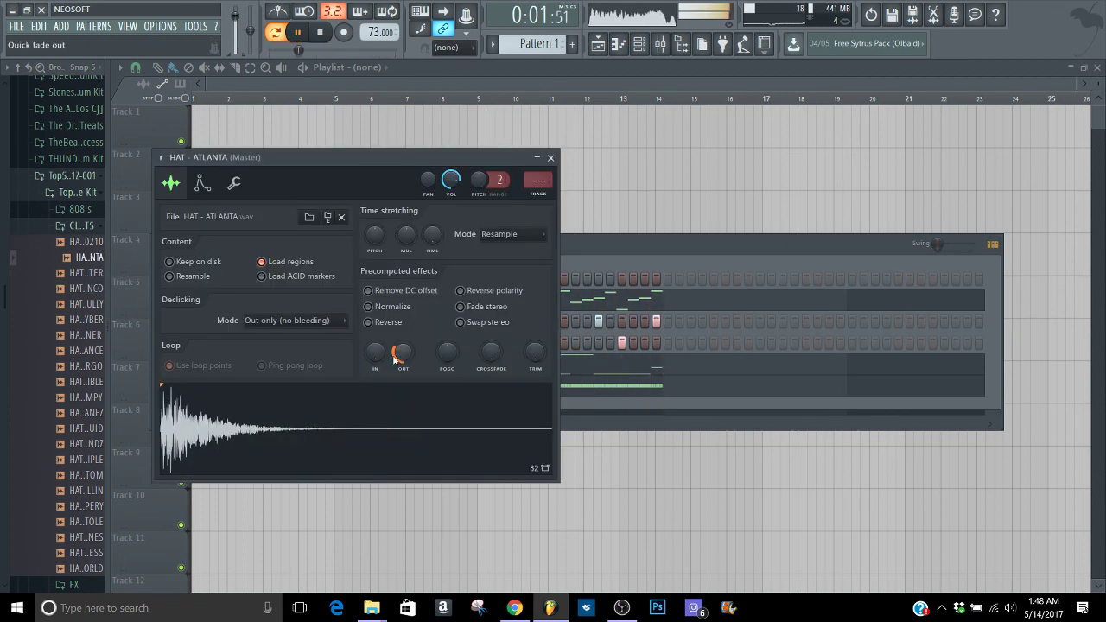
left_click_drag(93, 272, 178, 302)
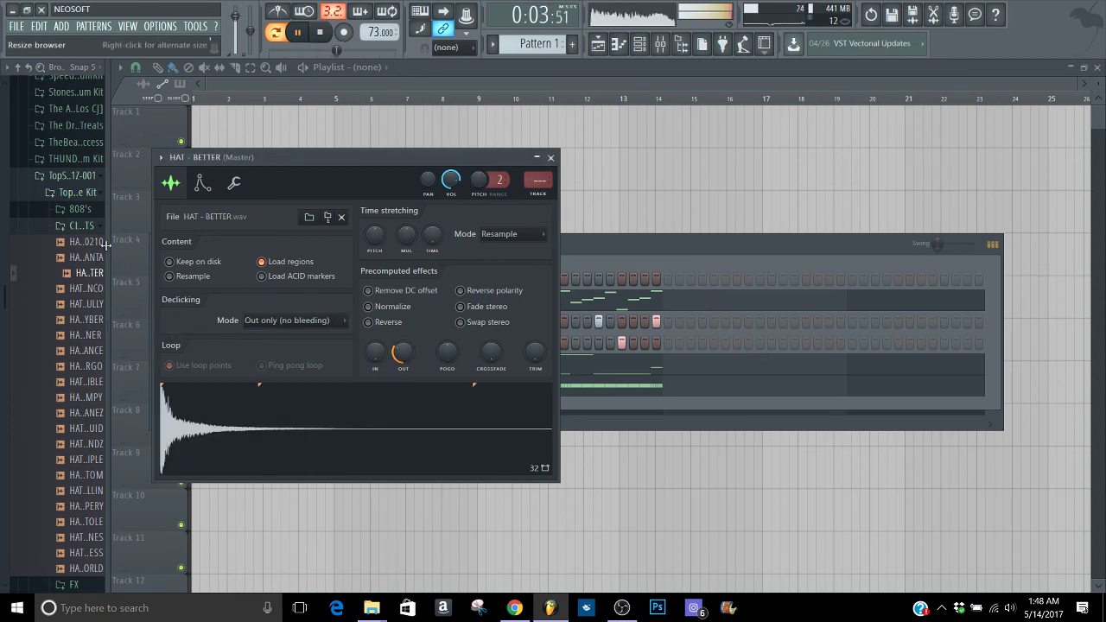
left_click_drag(105, 245, 259, 302)
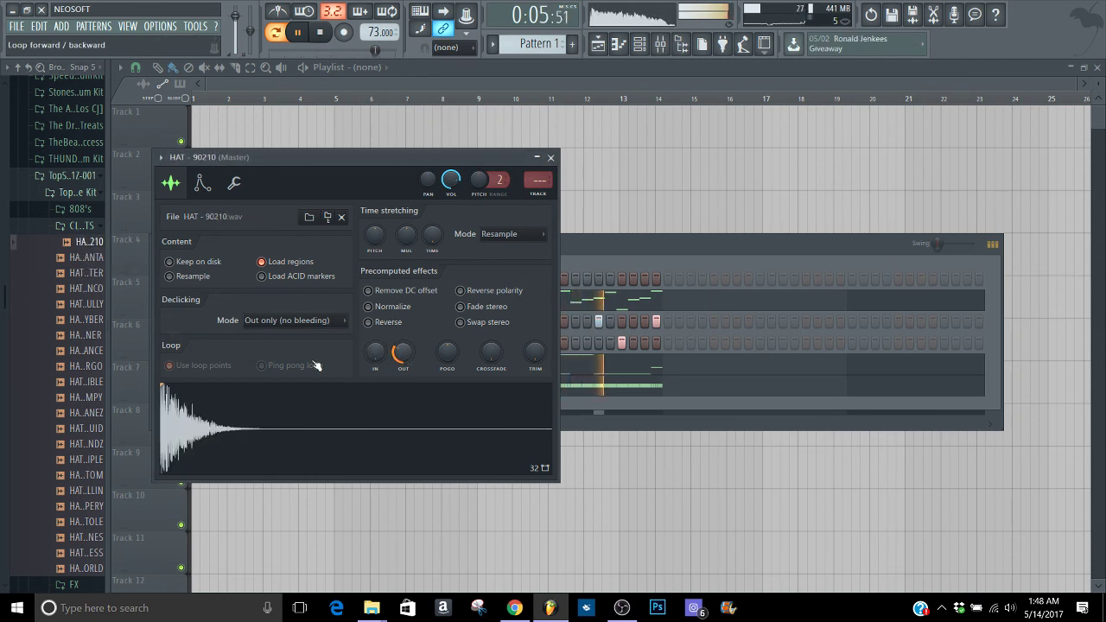
left_click_drag(86, 304, 421, 395)
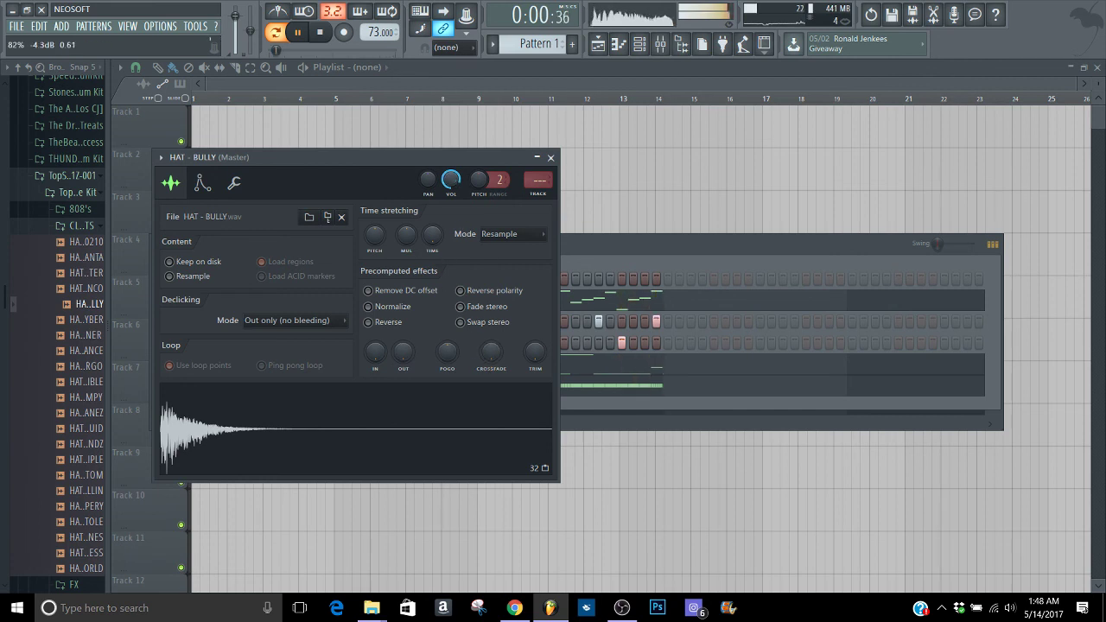
Randomize the panning of the HAT - BULLY notes with a pan level of 63%, and close the piano roll and channel settings
left_click(588, 385)
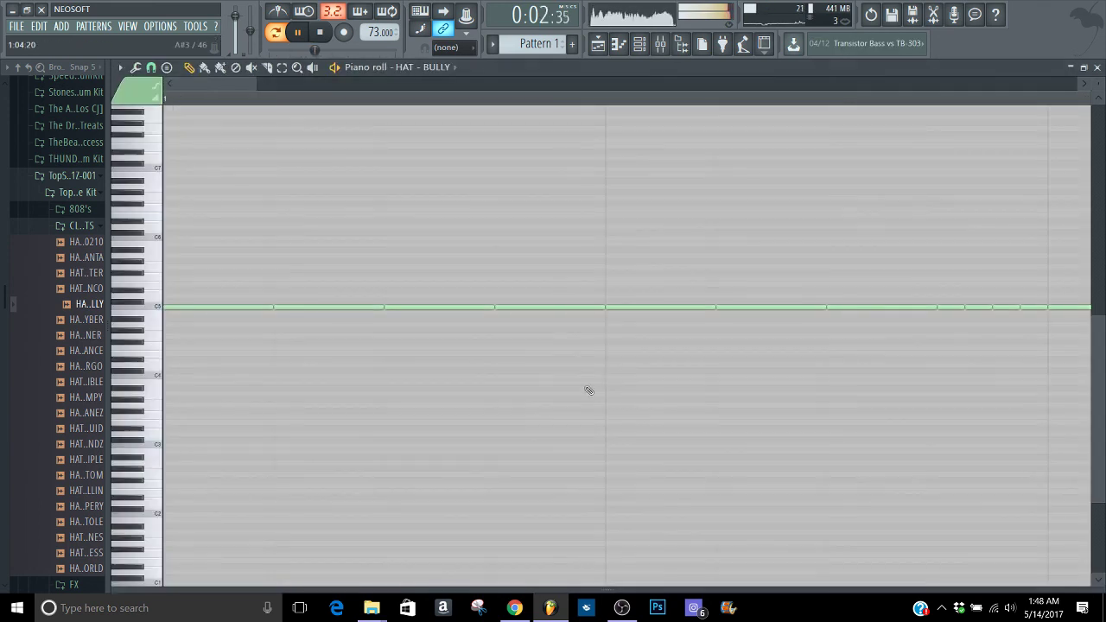
key("alt+u")
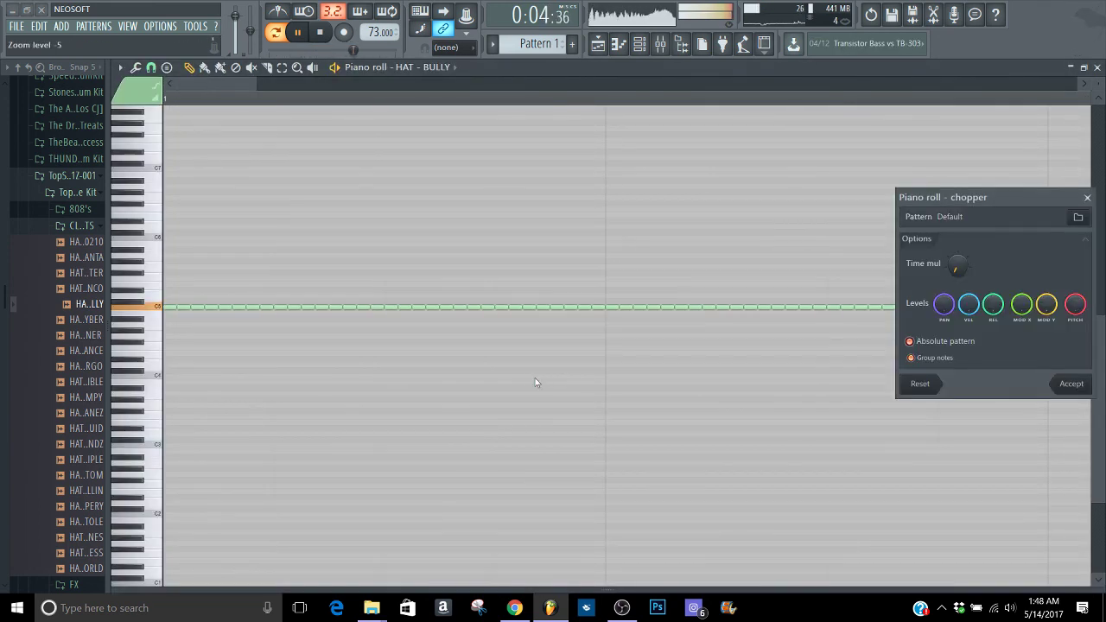
left_click(1087, 198)
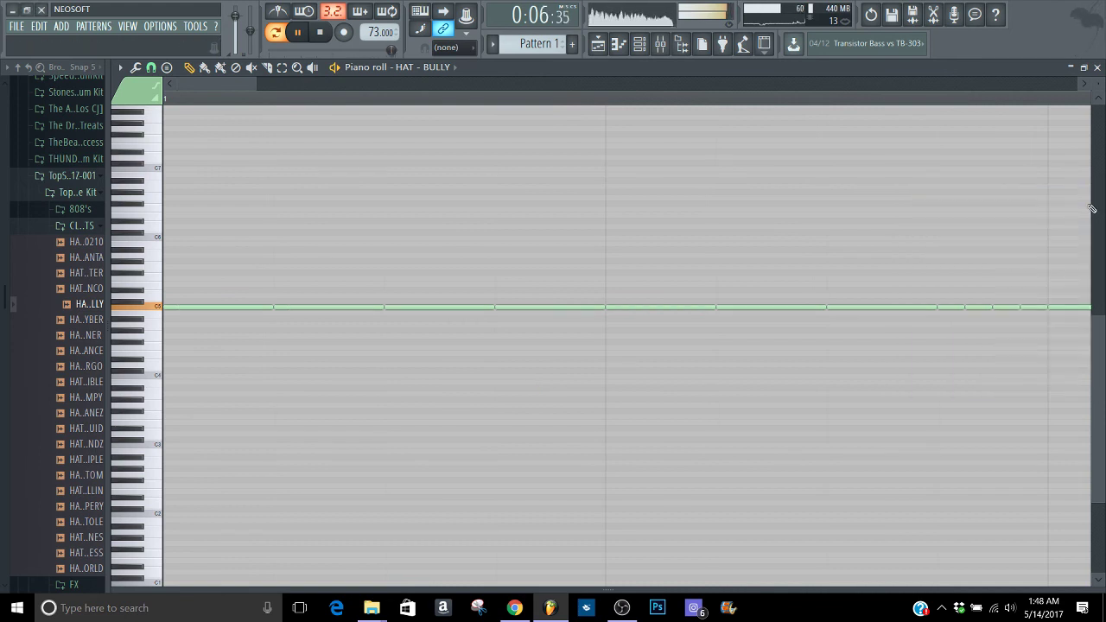
key("alt+r")
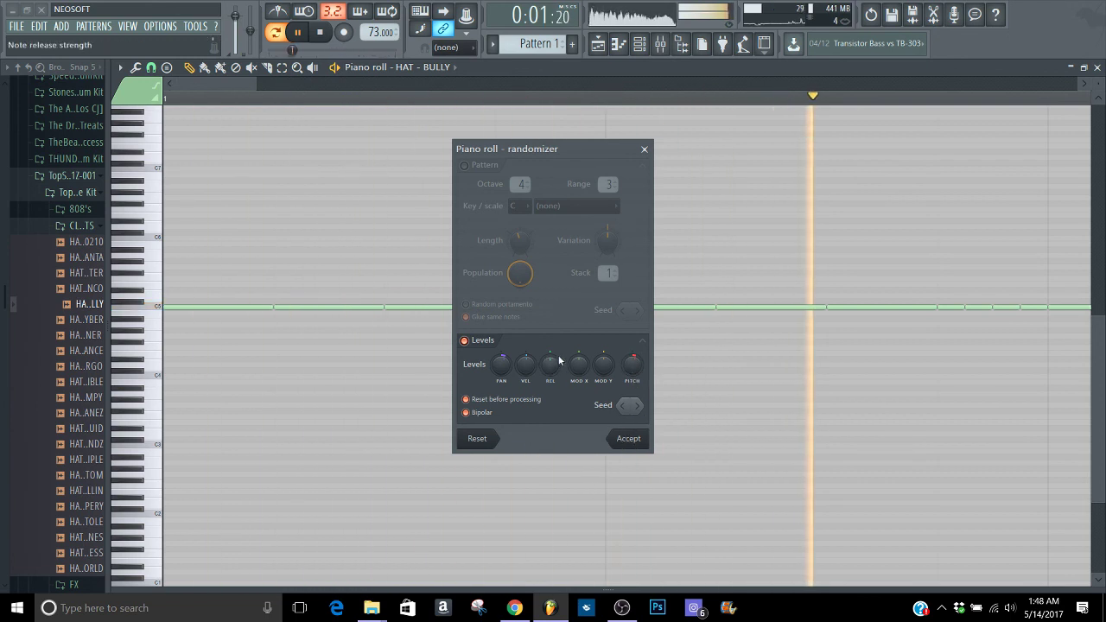
left_click_drag(503, 371, 504, 332)
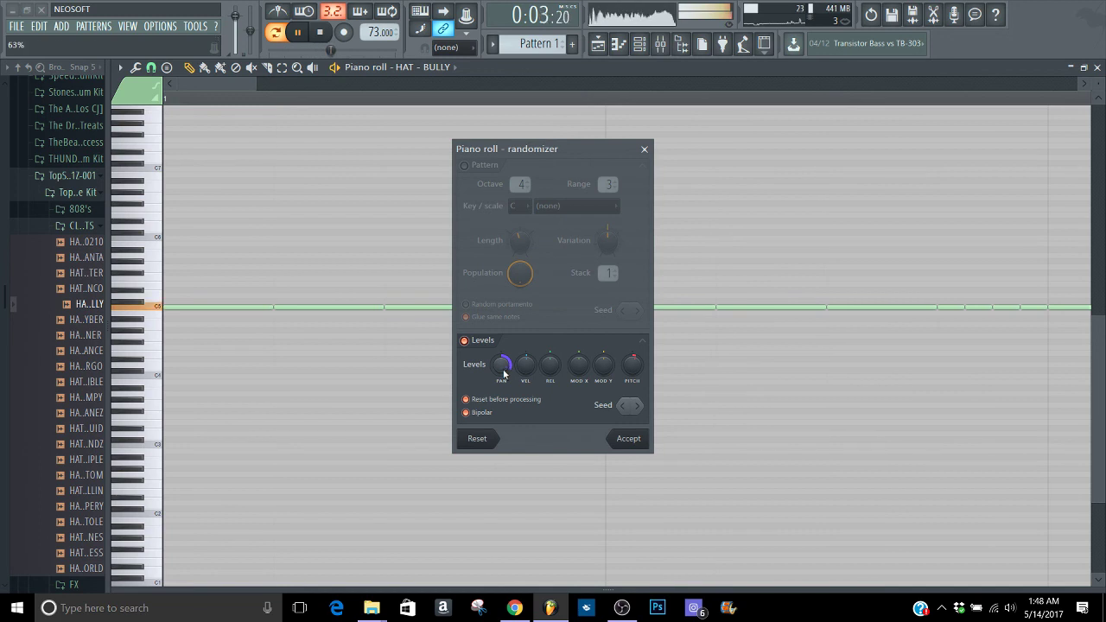
left_click(615, 437)
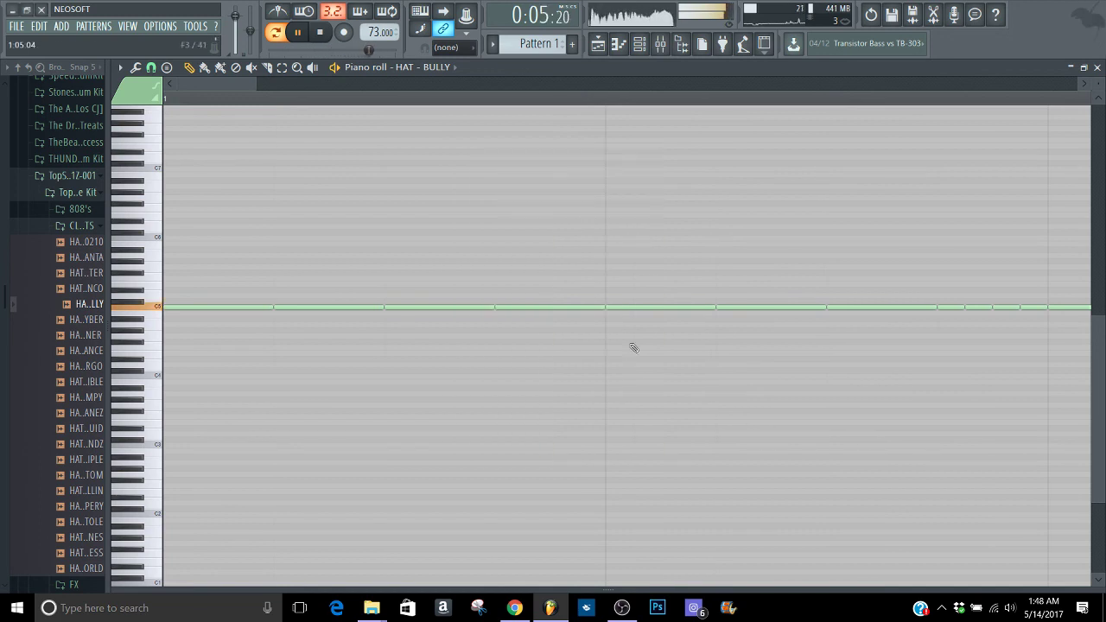
left_click_drag(276, 85, 890, 86)
left_click(1097, 68)
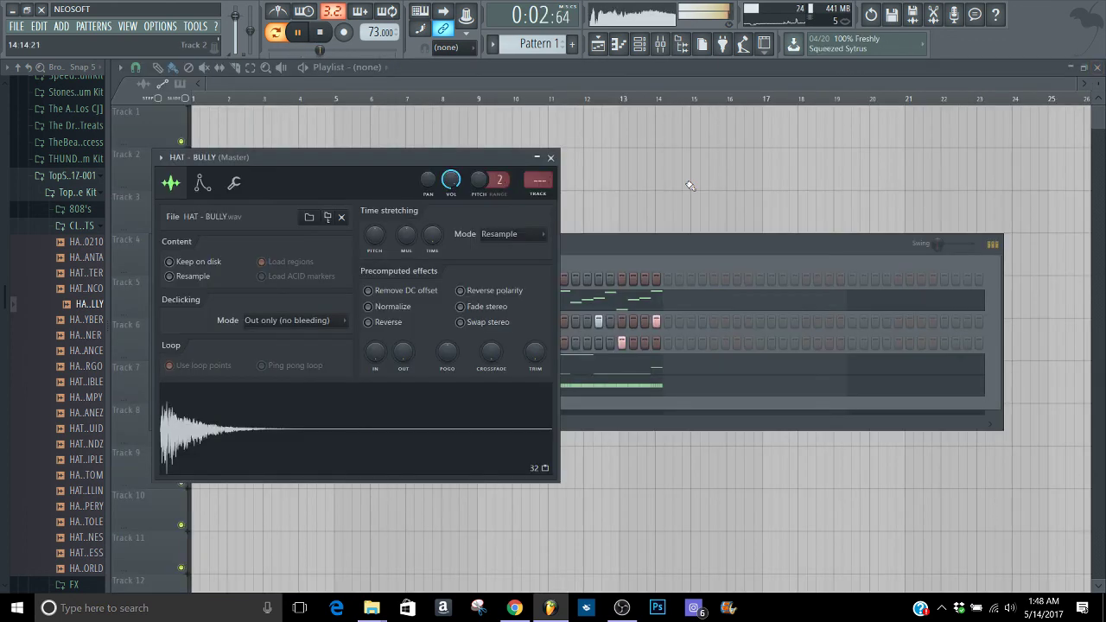
left_click(551, 159)
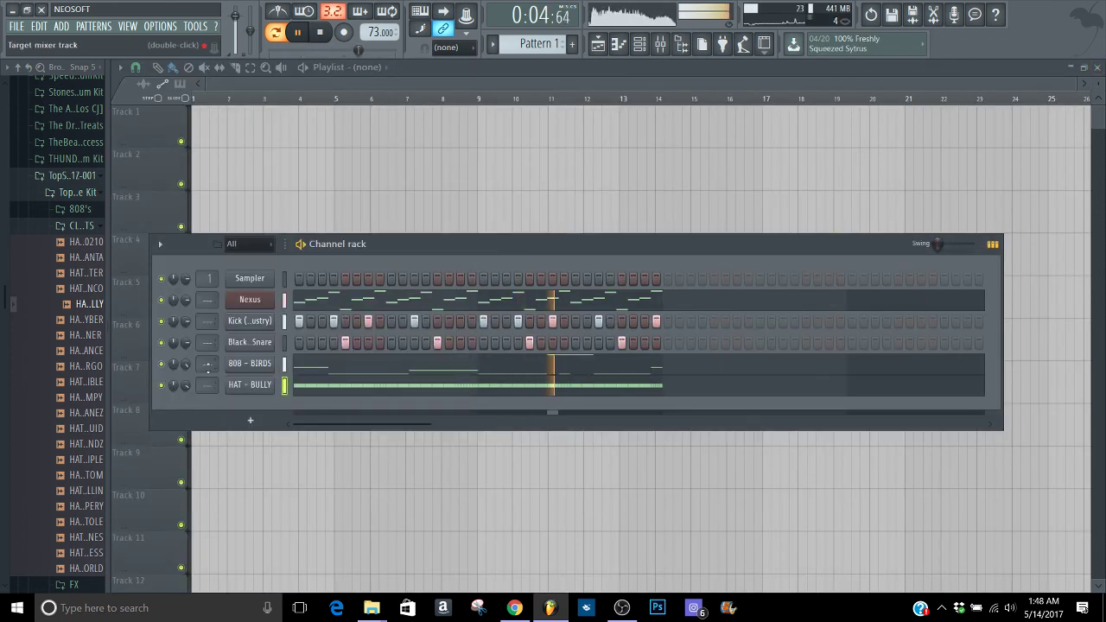
Collapse the closed hats folder, expand the kit's FX folder and audition its effect samples over the looping beat
left_click(76, 228)
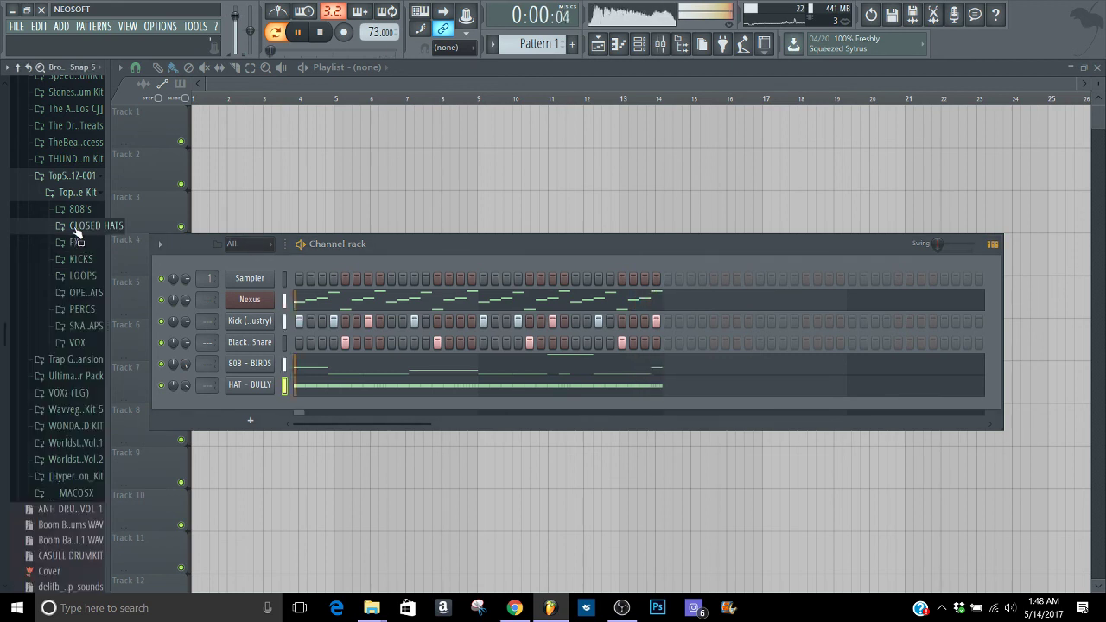
left_click(73, 243)
left_click(62, 289)
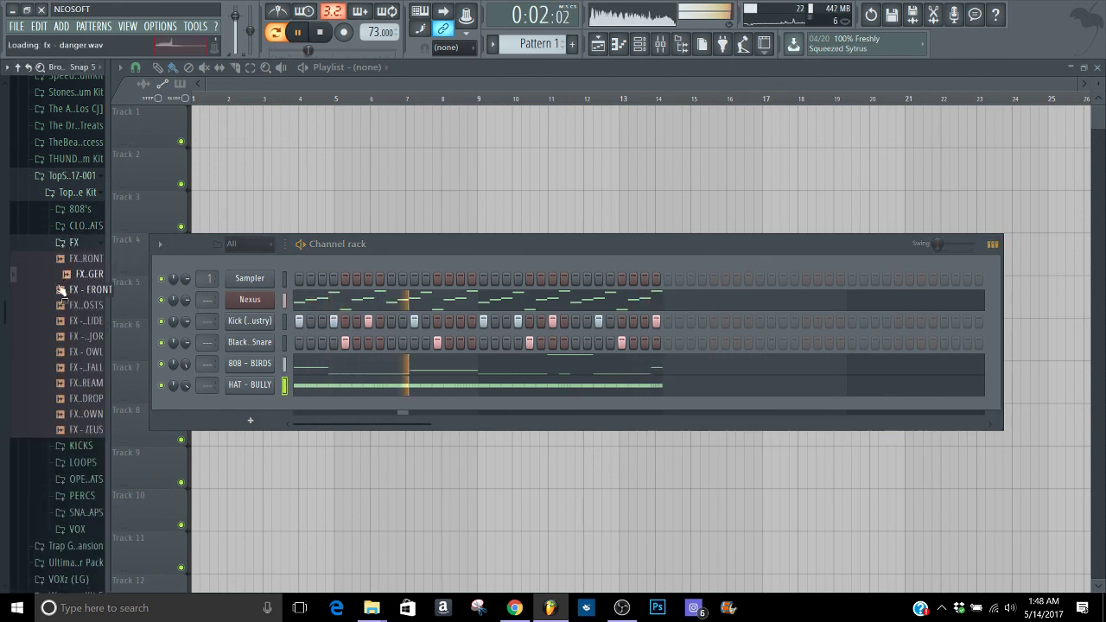
key("Down")
key("Down")
key("Down")
key("Down")
key("Down")
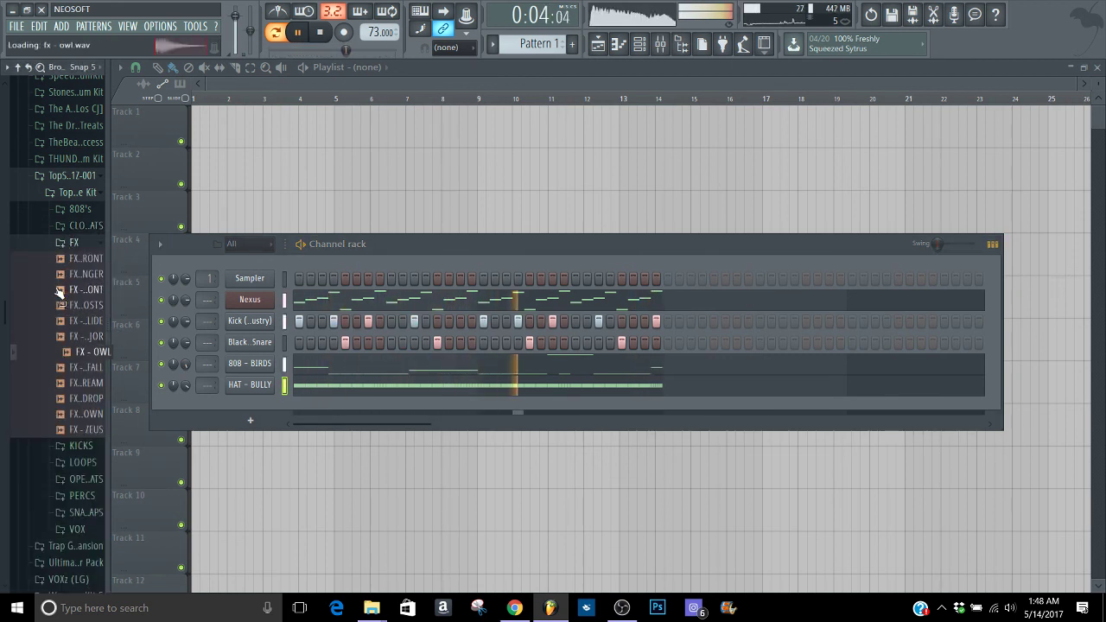
key("Down")
key("Down")
key("Down")
key("Down")
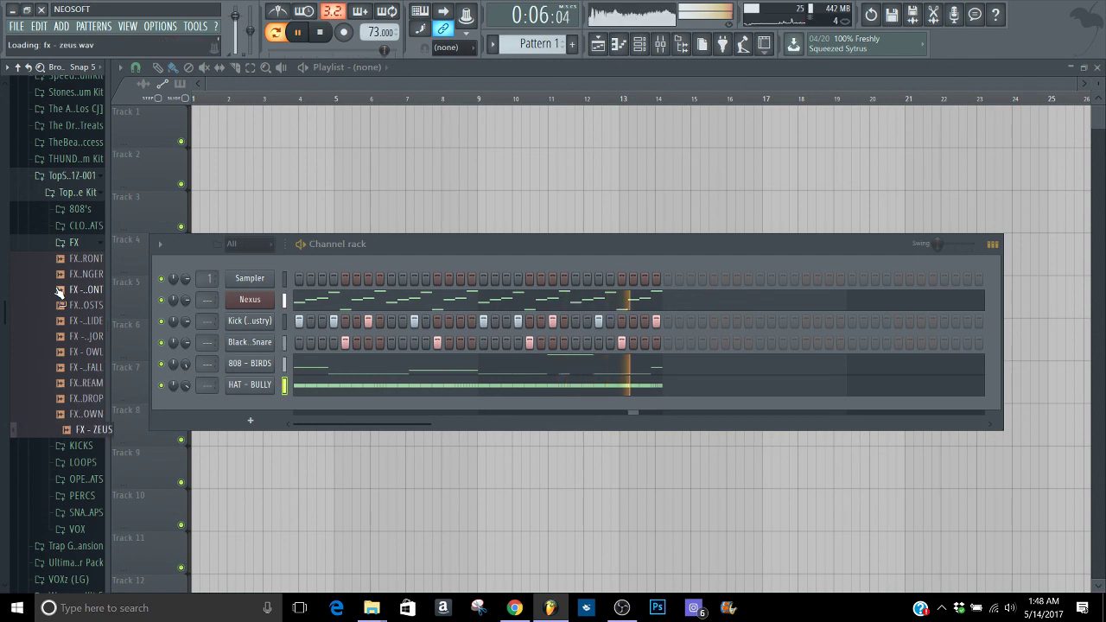
Collapse the FX folder, expand KICKS and audition its kick samples with playback stopped
key("Left")
key("Down")
key("Right")
key("Down")
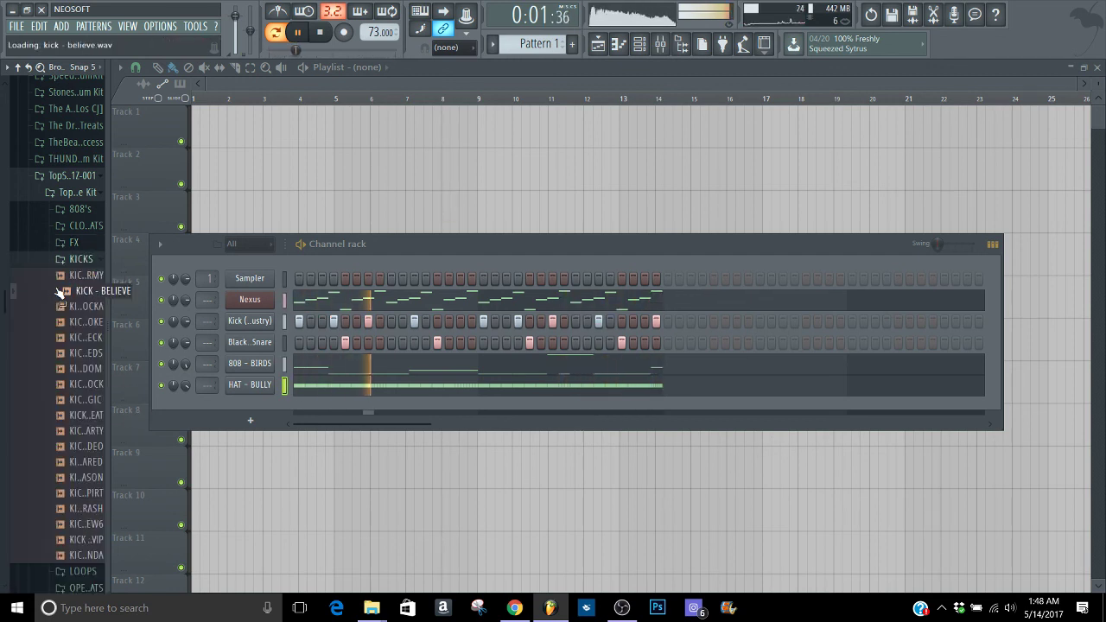
key("space")
key("Down")
key("Down")
key("Down")
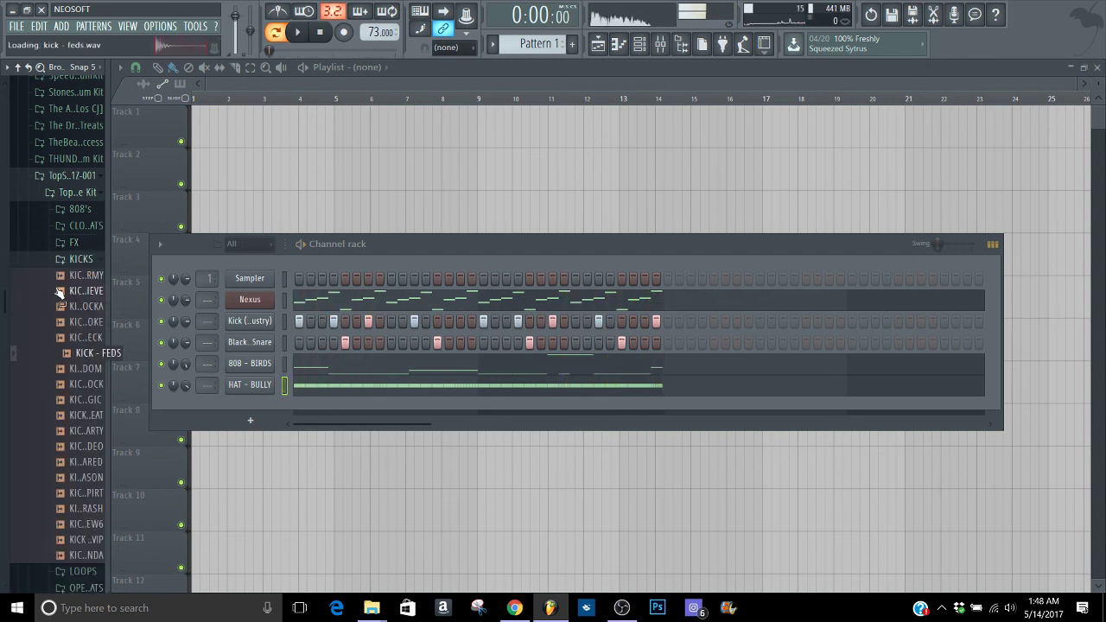
key("Down")
key("Down")
key("Down")
key("Down")
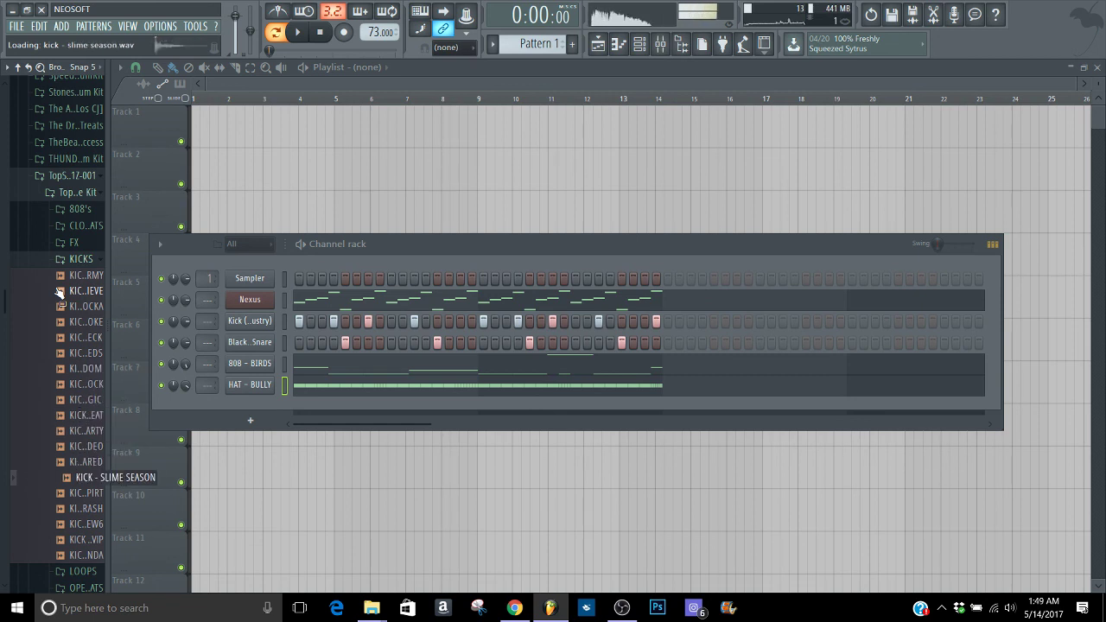
Collapse the KICKS folder, check inside the LOOPS folder and move on to OPEN HATS
key("Left")
key("Down")
key("Right")
key("Down")
key("Left")
key("Down")
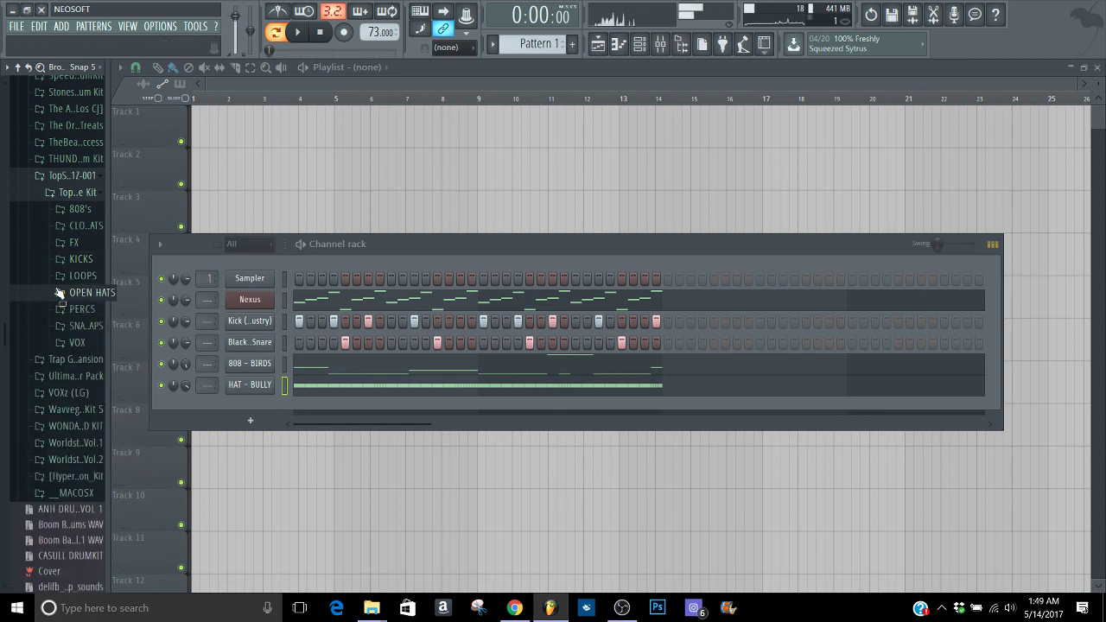
Expand the OPEN HATS folder and audition its samples one after another over the looping beat
key("Right")
key("Down")
key("Down")
key("Down")
key("Up")
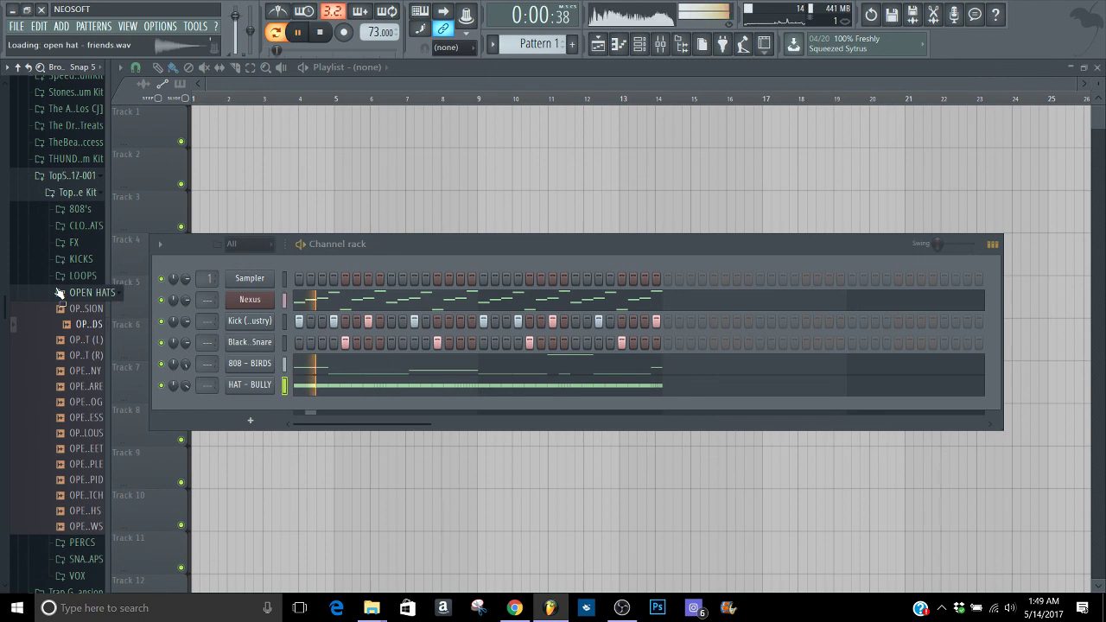
key("Down")
key("Down")
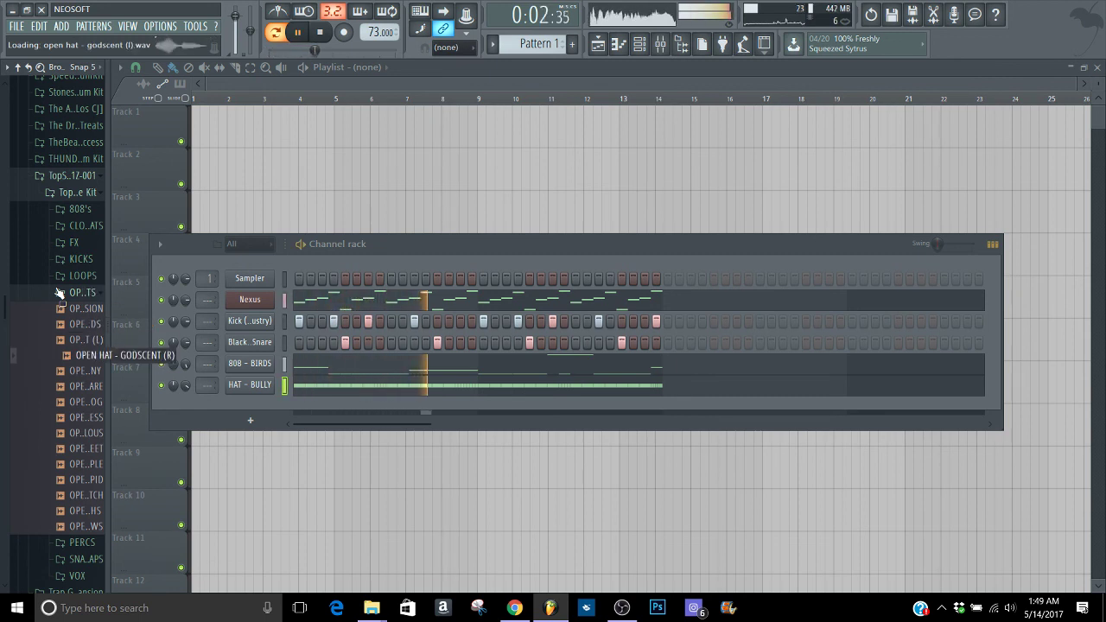
key("Up")
key("Down")
key("Down")
key("Down")
key("Down")
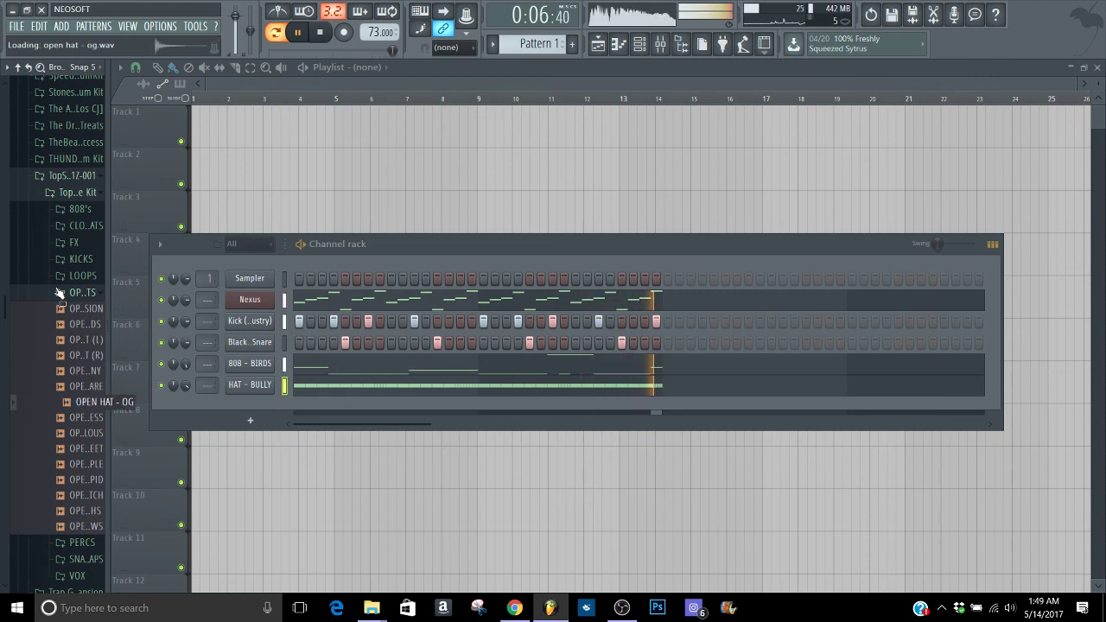
key("Down")
key("Down")
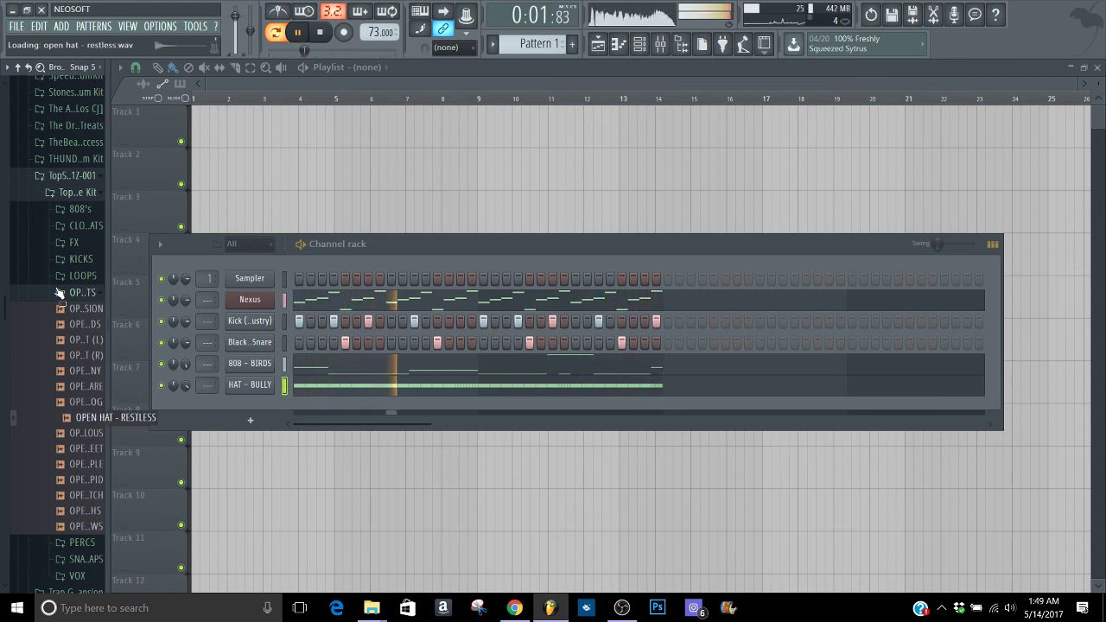
key("Down")
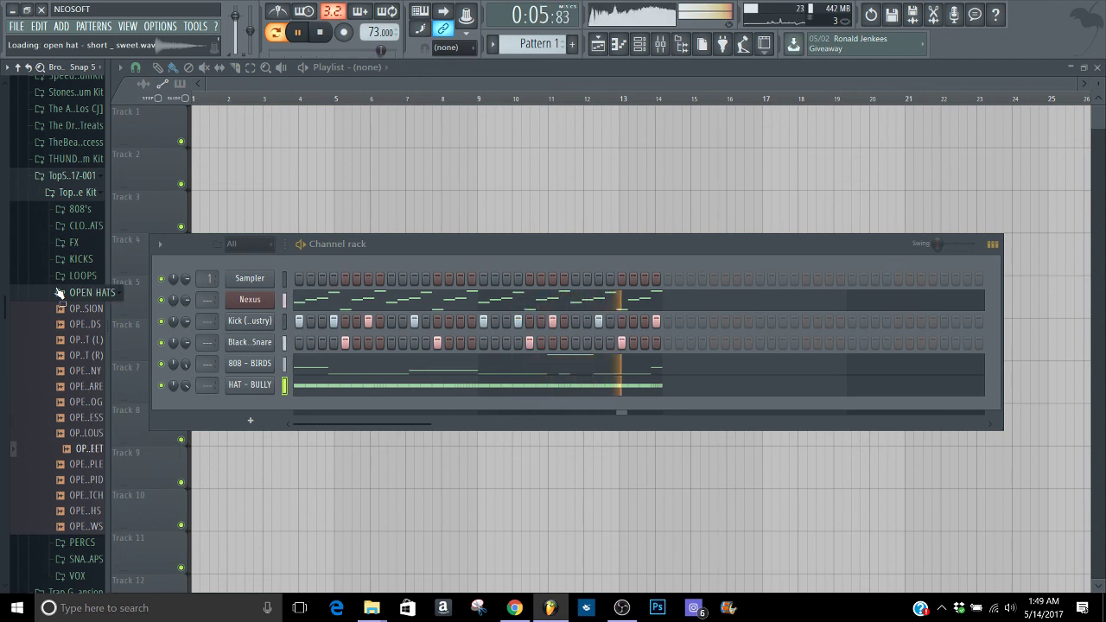
key("Down")
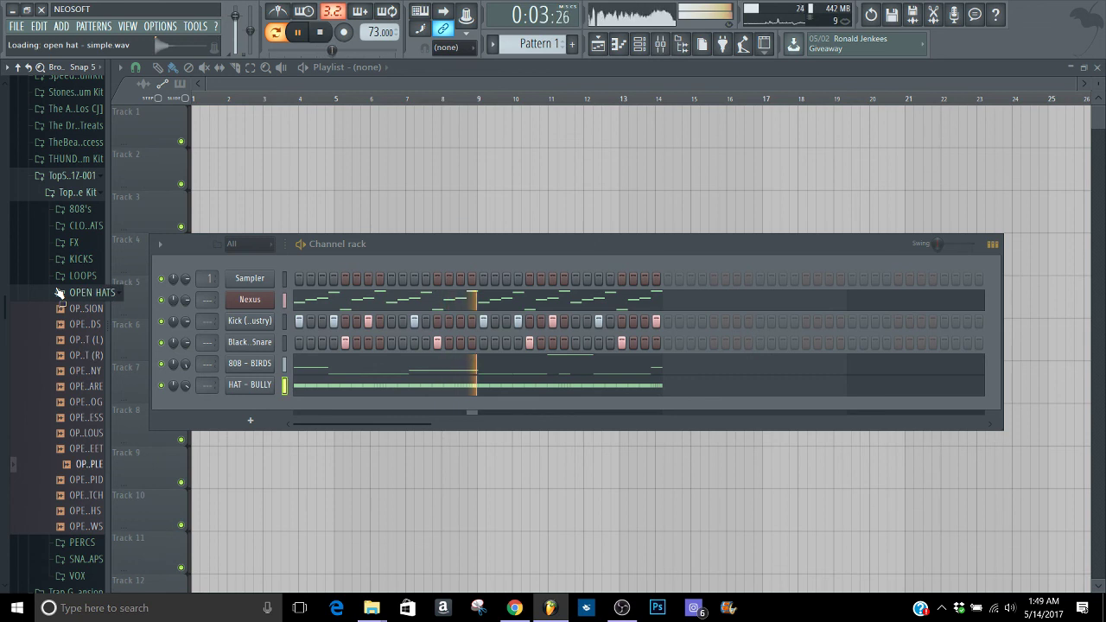
key("Down")
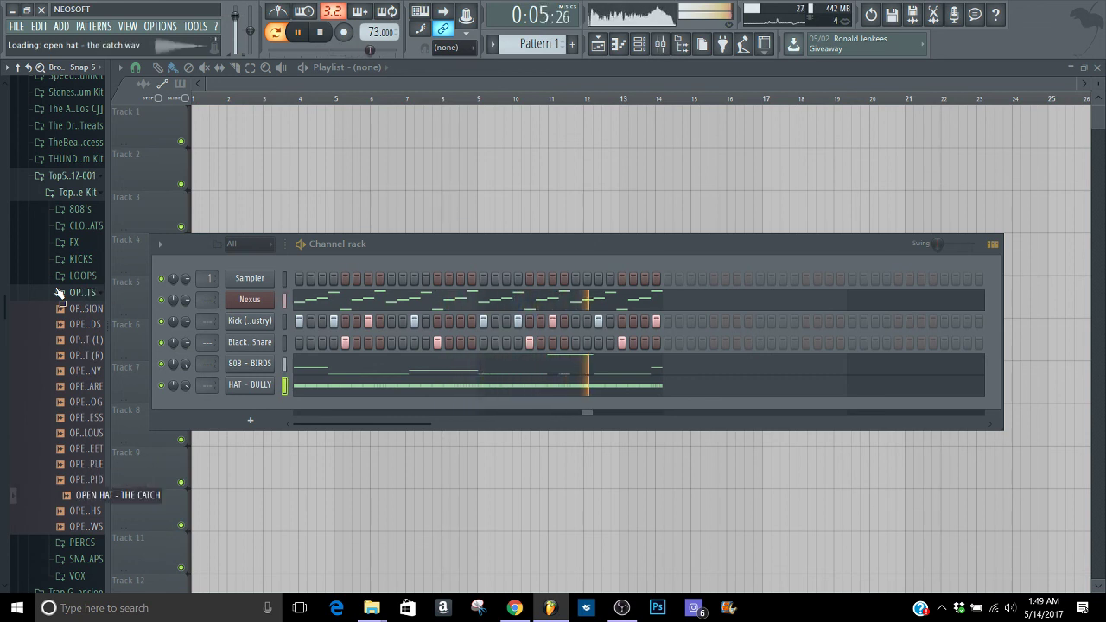
key("Down")
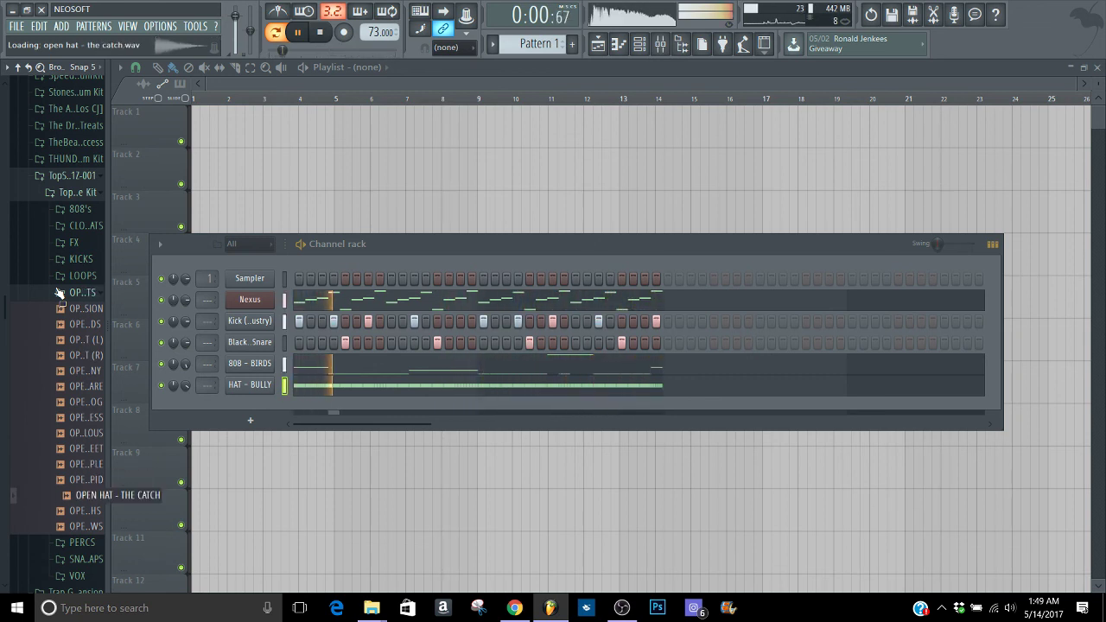
key("Down")
key("Down")
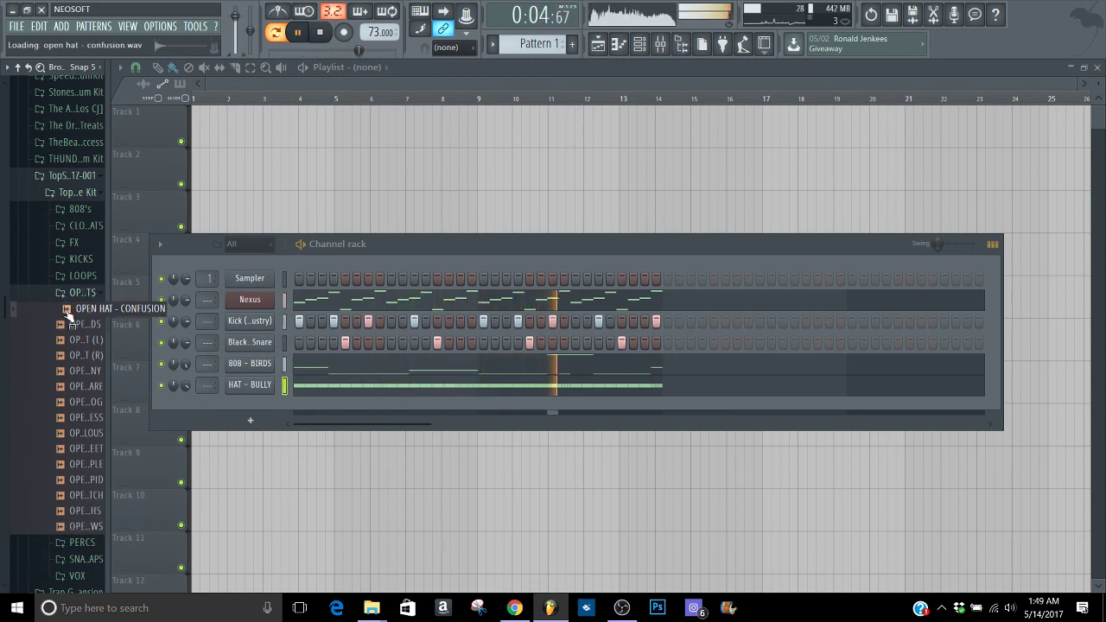
Add the open hat "friends" sample as a new channel and place hits on steps 7, 15, 23 and 31
left_click(50, 327)
left_click_drag(57, 332, 340, 415)
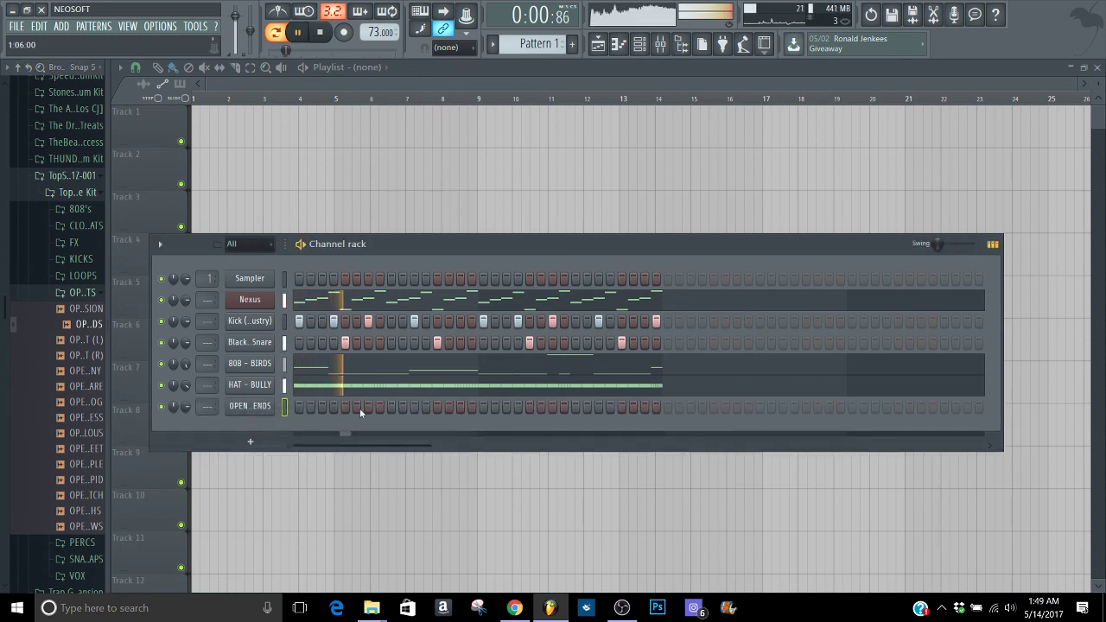
left_click(368, 406)
left_click(461, 406)
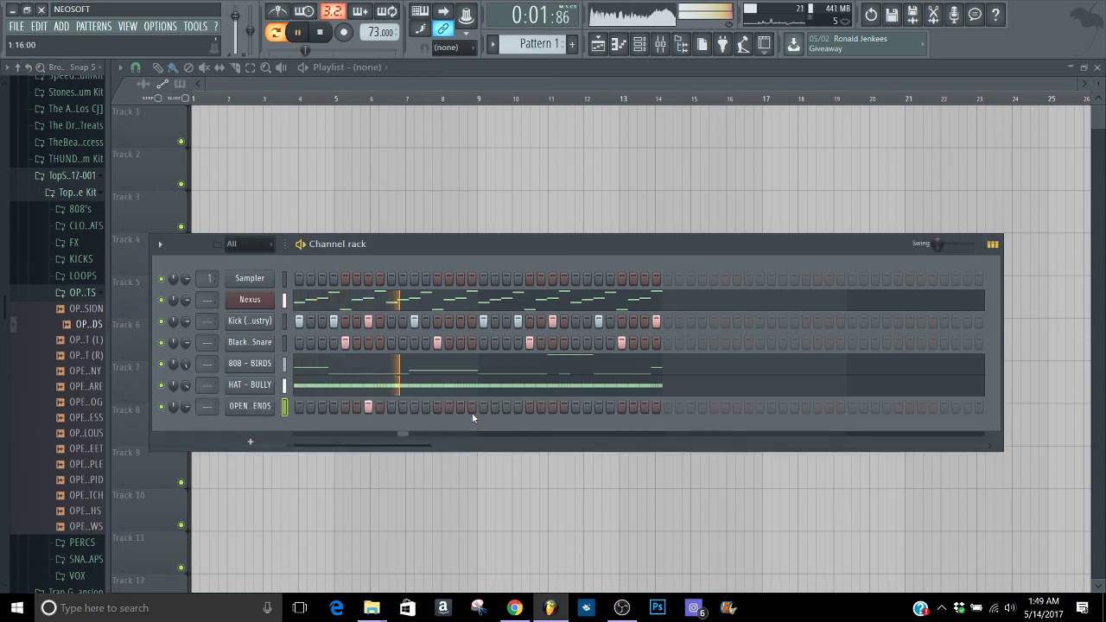
left_click(554, 406)
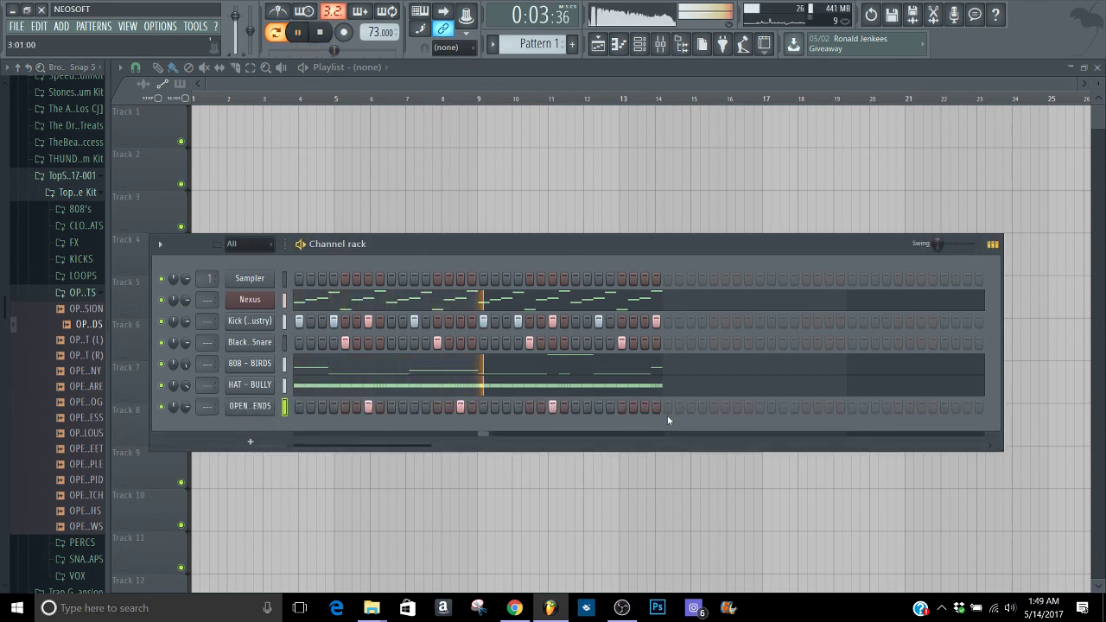
Audition more open hats down to OPEN HAT - LA FLARE over the beat and collapse the OPEN HATS folder
left_click(90, 342)
left_click(80, 357)
left_click(72, 371)
mouse_move(75, 372)
left_mouse_down()
mouse_move(75, 383)
mouse_move(213, 439)
mouse_move(85, 387)
left_mouse_up()
left_click(79, 387)
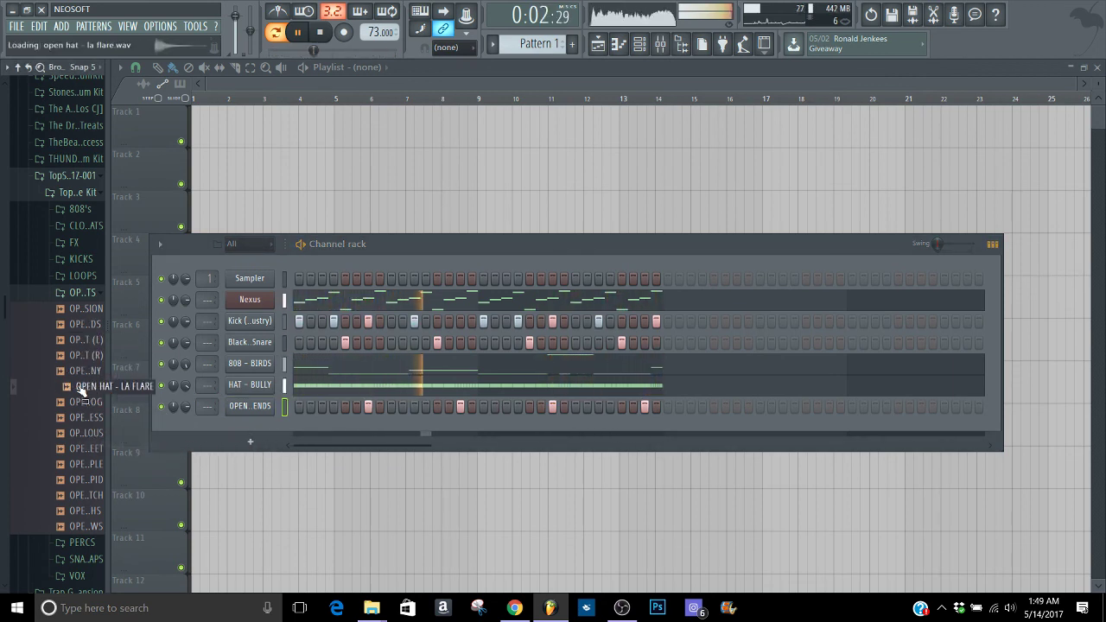
left_click(75, 295)
Expand the PERCS folder and audition PERC - CLOCK IN and the samples above it up to PERC - ALIEN
left_click(73, 309)
left_click(55, 325)
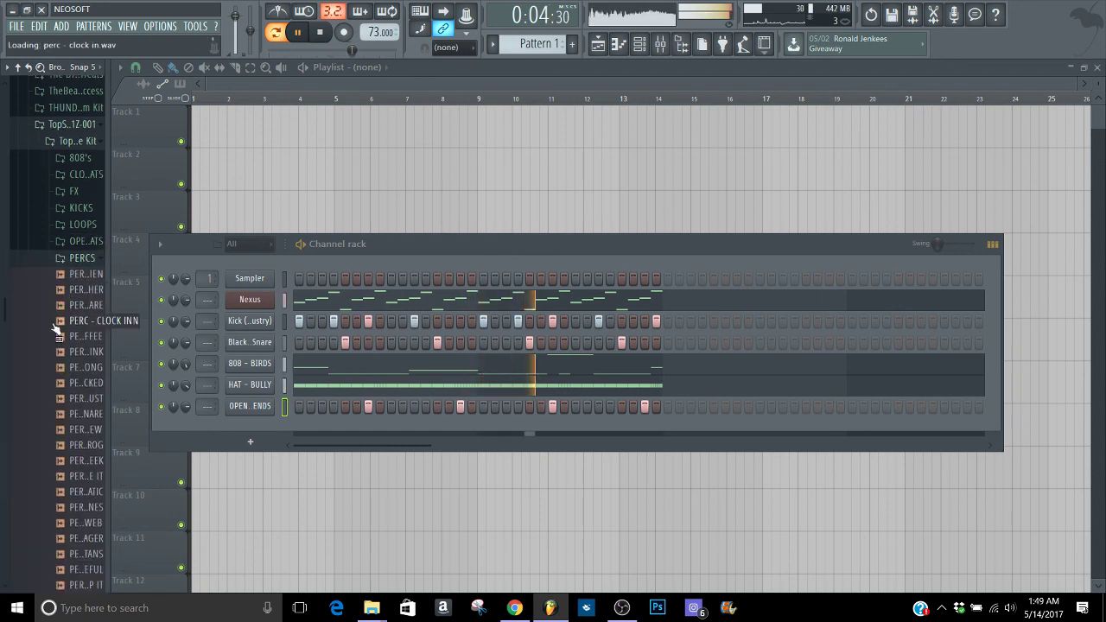
key("space")
key("Up")
key("Up")
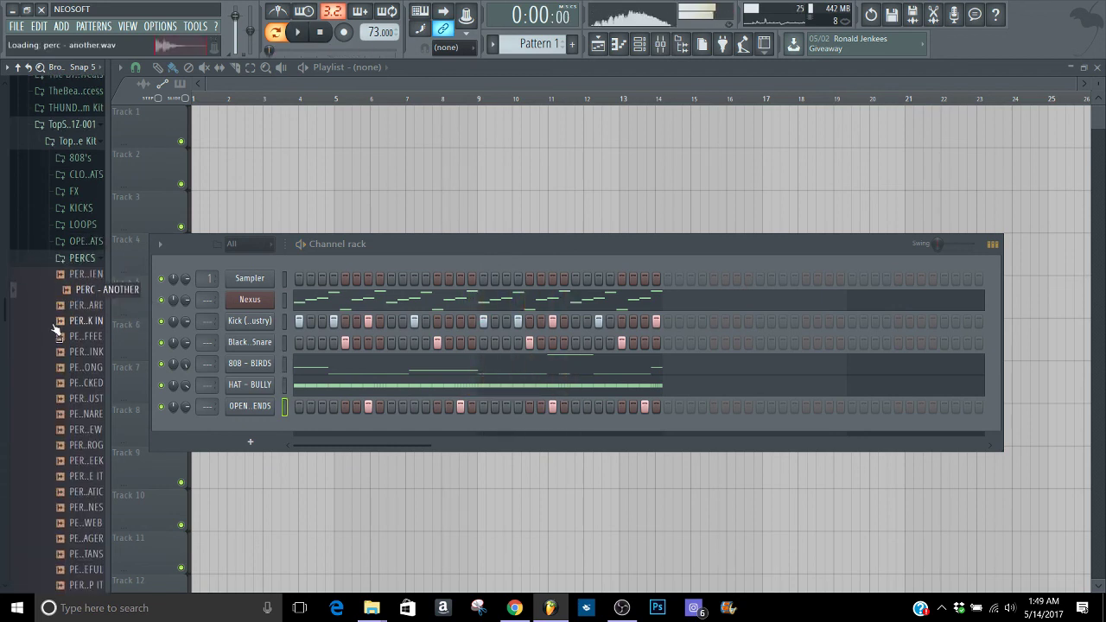
key("Up")
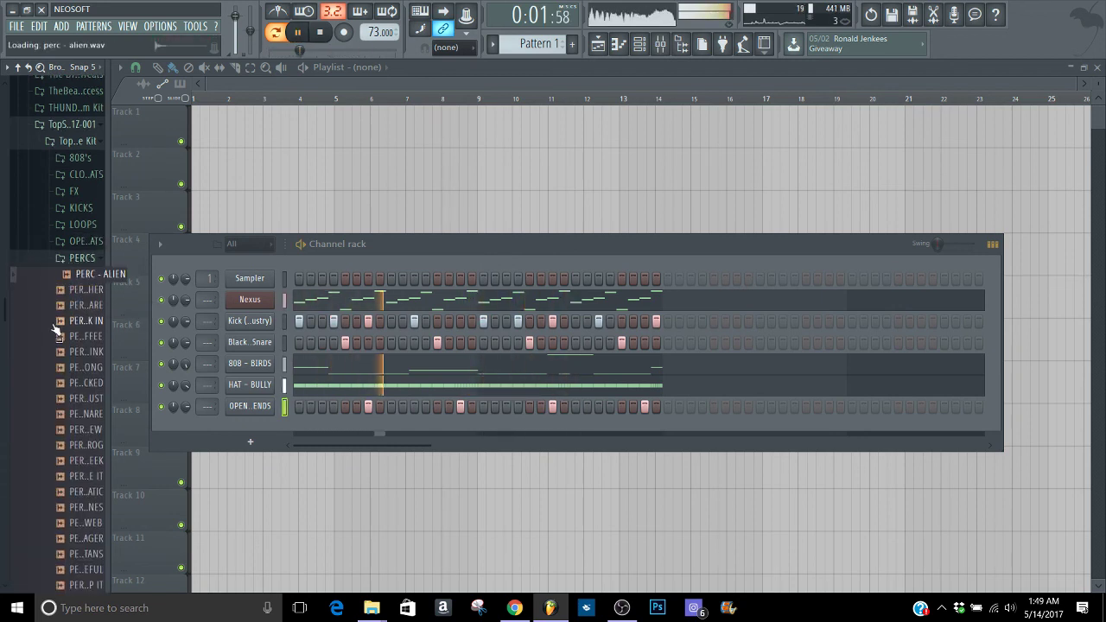
Audition the percussion samples from PERC - ALIEN down to PERC - PEW, stopping playback along the way
key("Down")
key("Down")
key("Down")
key("Down")
key("Down")
key("Down")
key("Down")
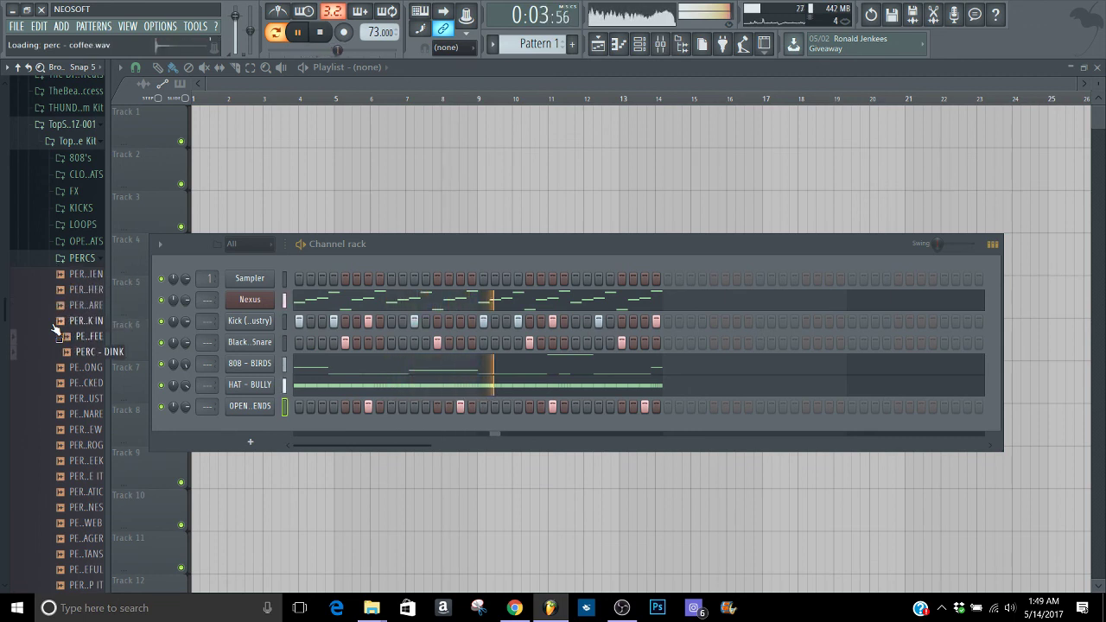
key("space")
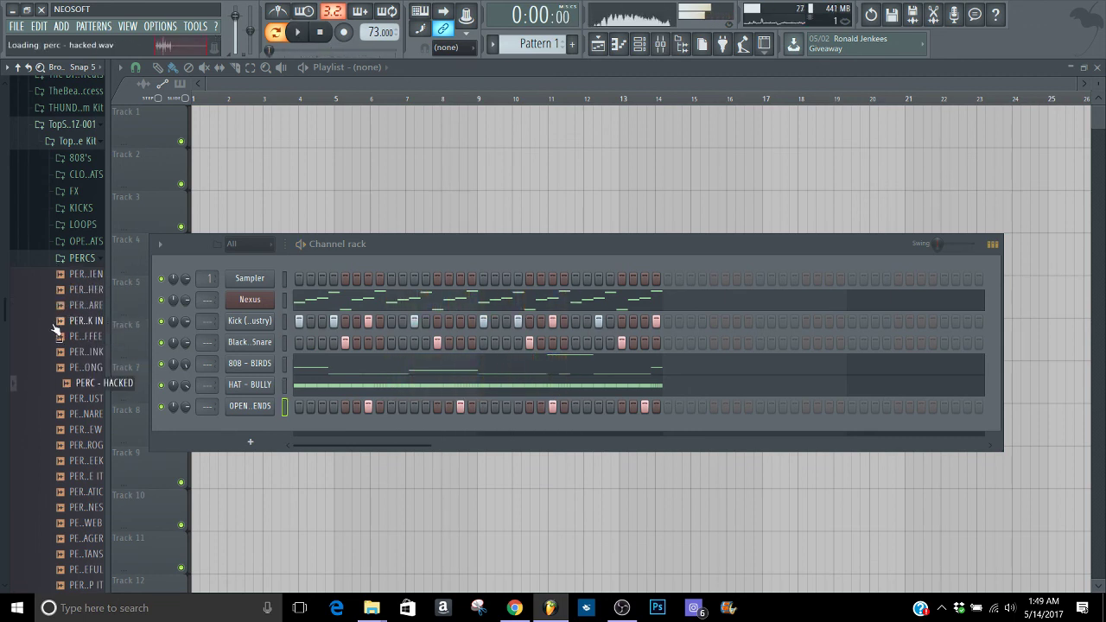
key("Down")
key("Down")
key("Down")
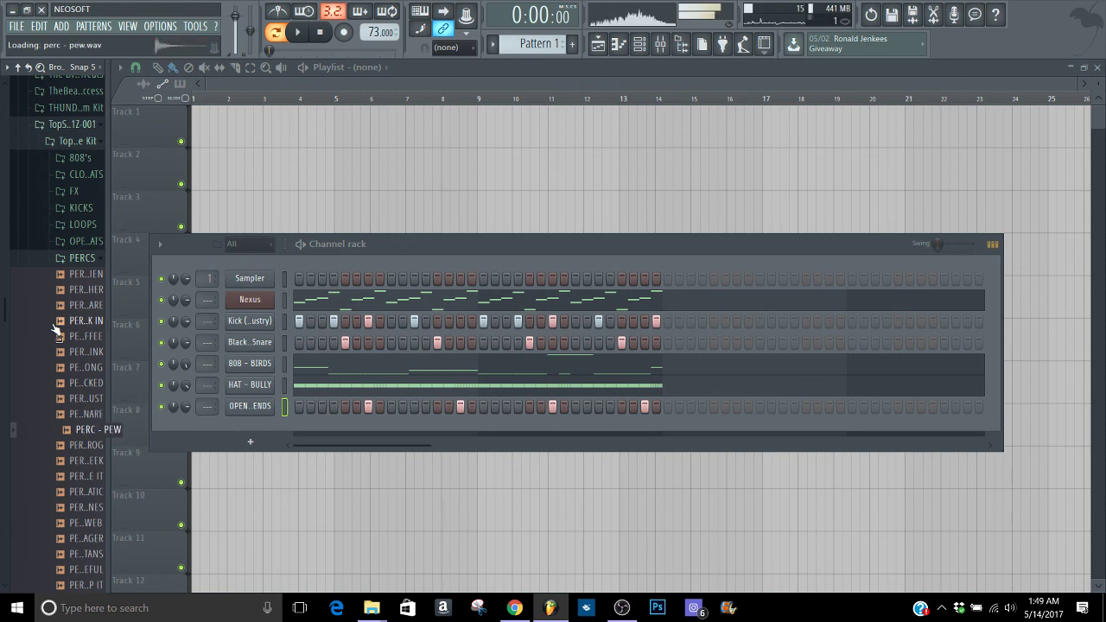
Resume playback, add PERC - MILLIONARE as a new channel and place a hit on its first step
key("Up")
key("space")
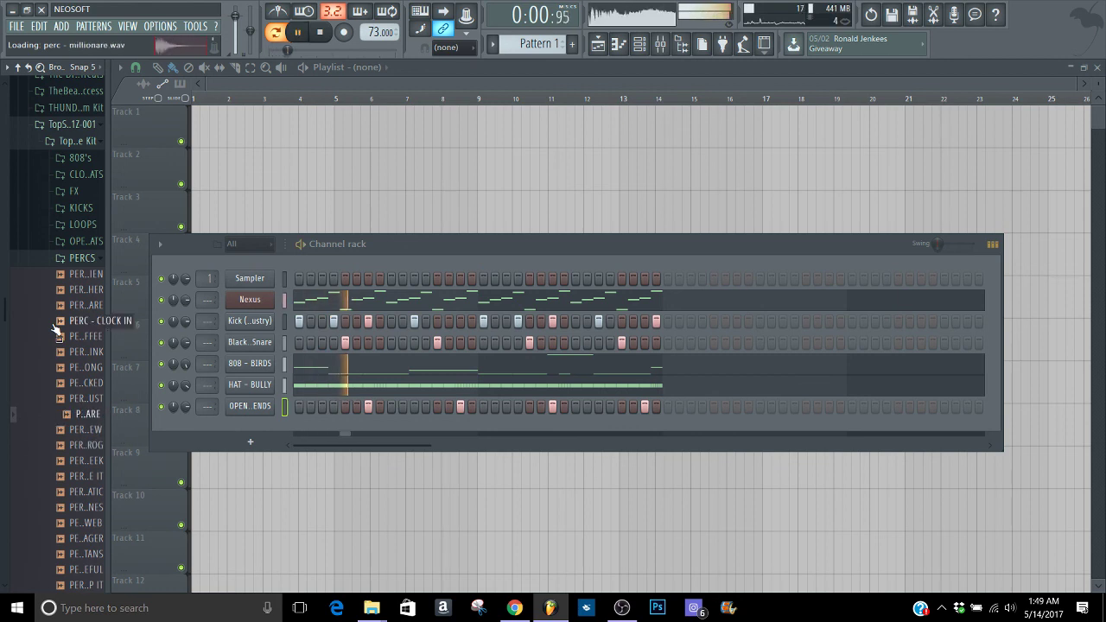
left_click_drag(87, 415, 284, 430)
left_click(299, 428)
Audition the percussion samples from PERC - PEW through PERC - STICKS _ STONES over the looping beat
left_click(67, 431)
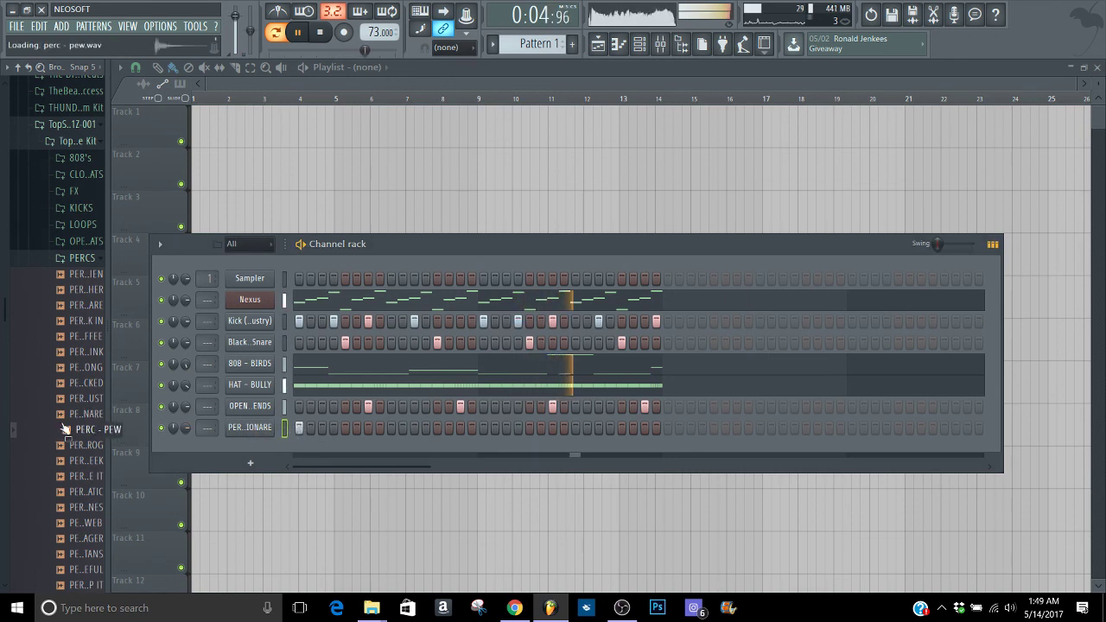
left_click(66, 447)
left_click(64, 462)
left_click(63, 476)
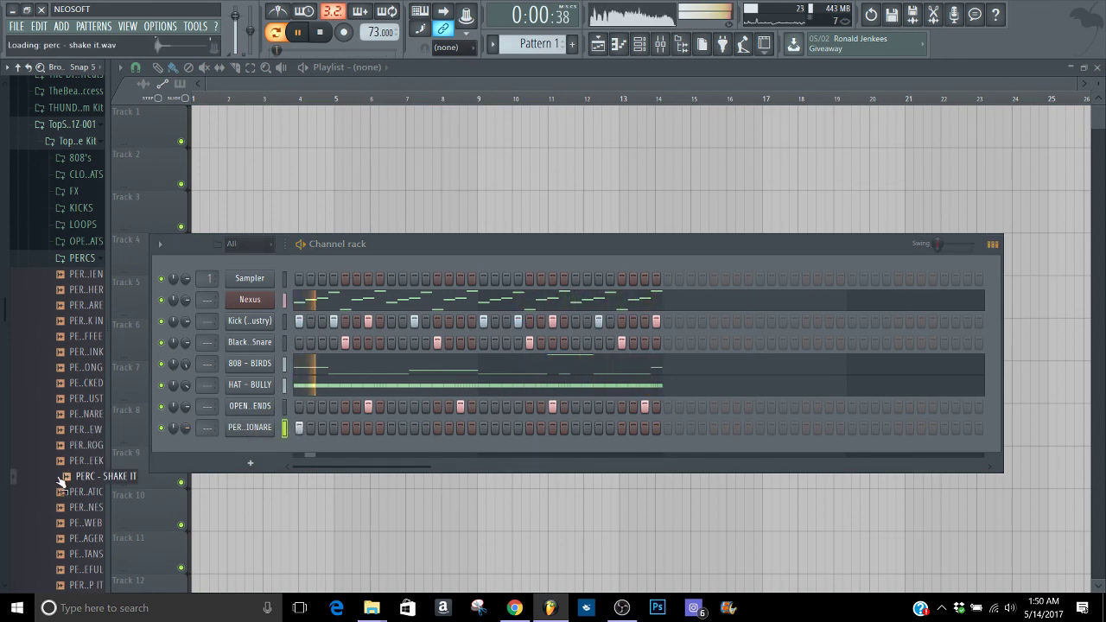
key("Down")
key("Down")
key("Down")
key("Up")
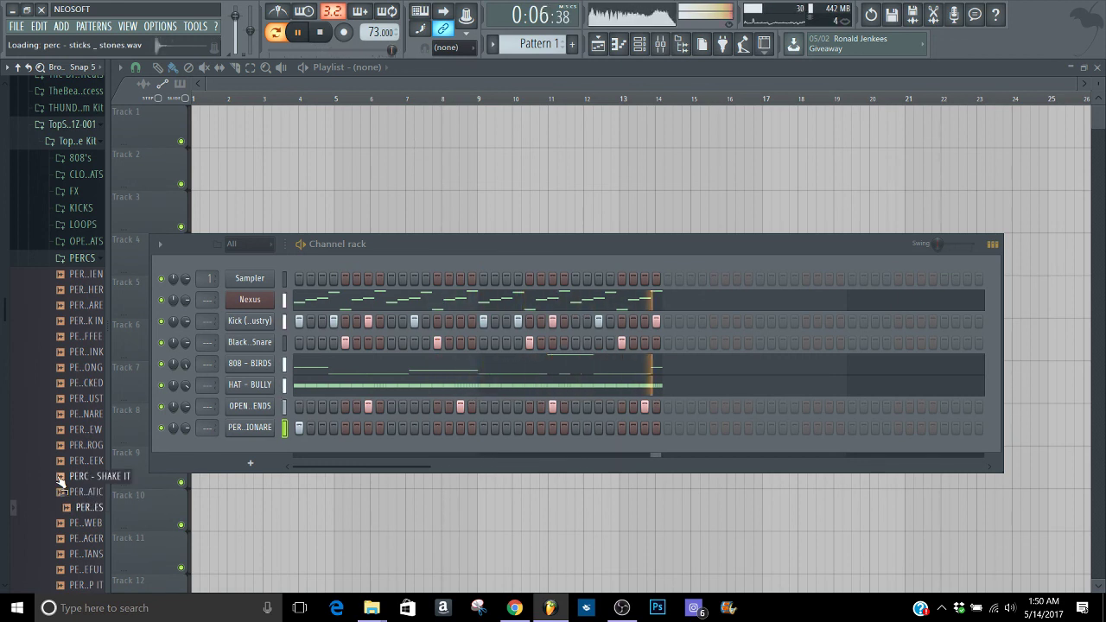
Open the PERC - MILLIONARE channel settings and audition the samples from PERC - STICKS _ STONES to PERC - USEFUL
left_click(247, 427)
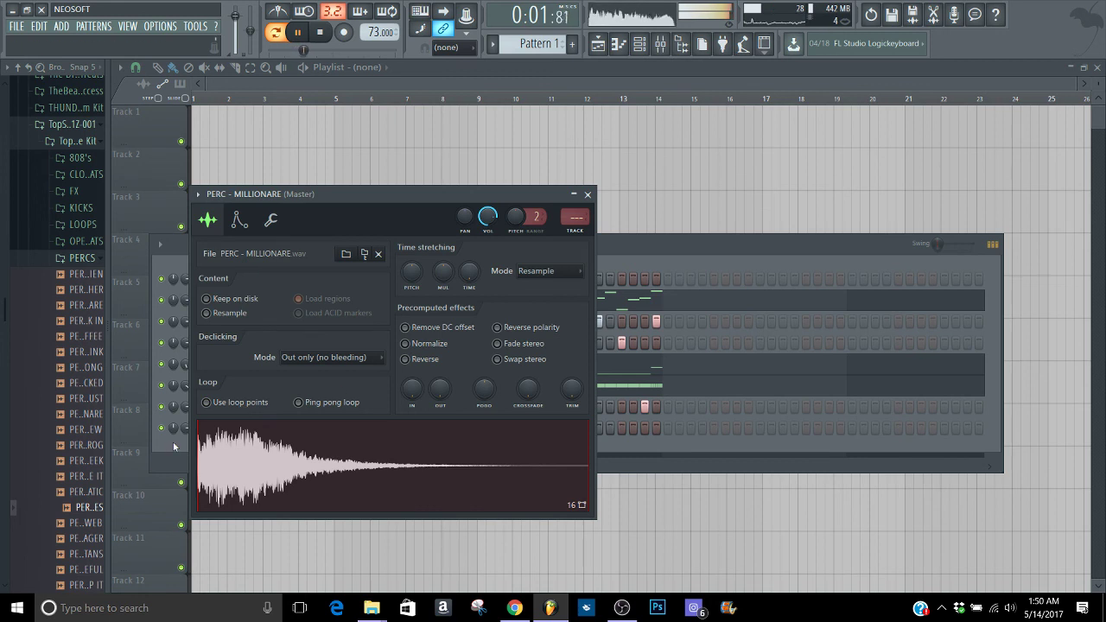
left_click(92, 508)
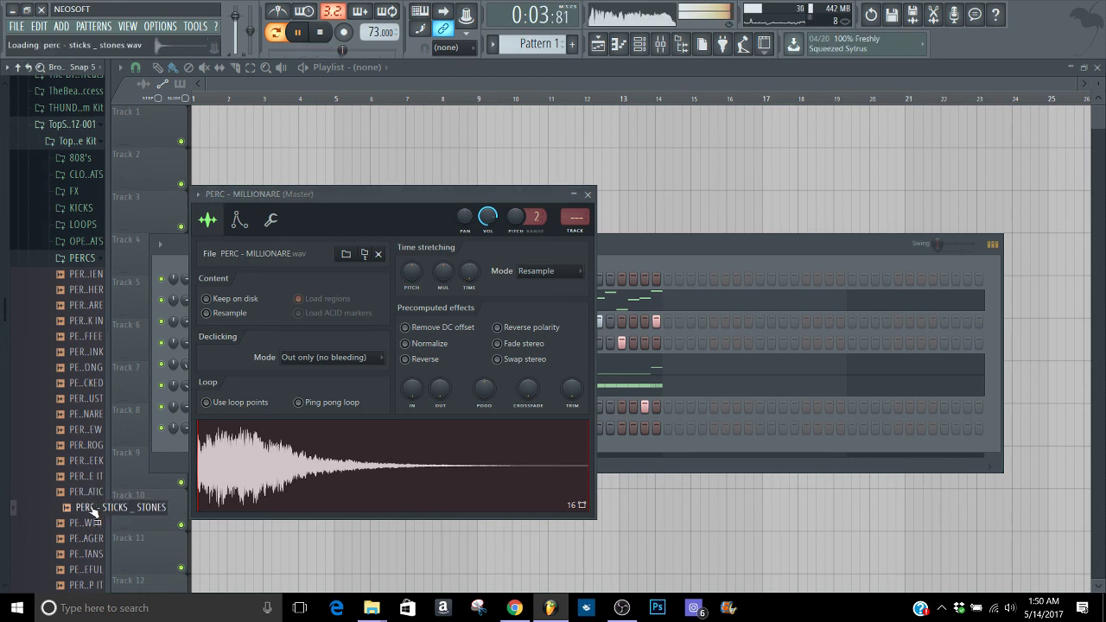
key("Down")
key("Down")
key("Down")
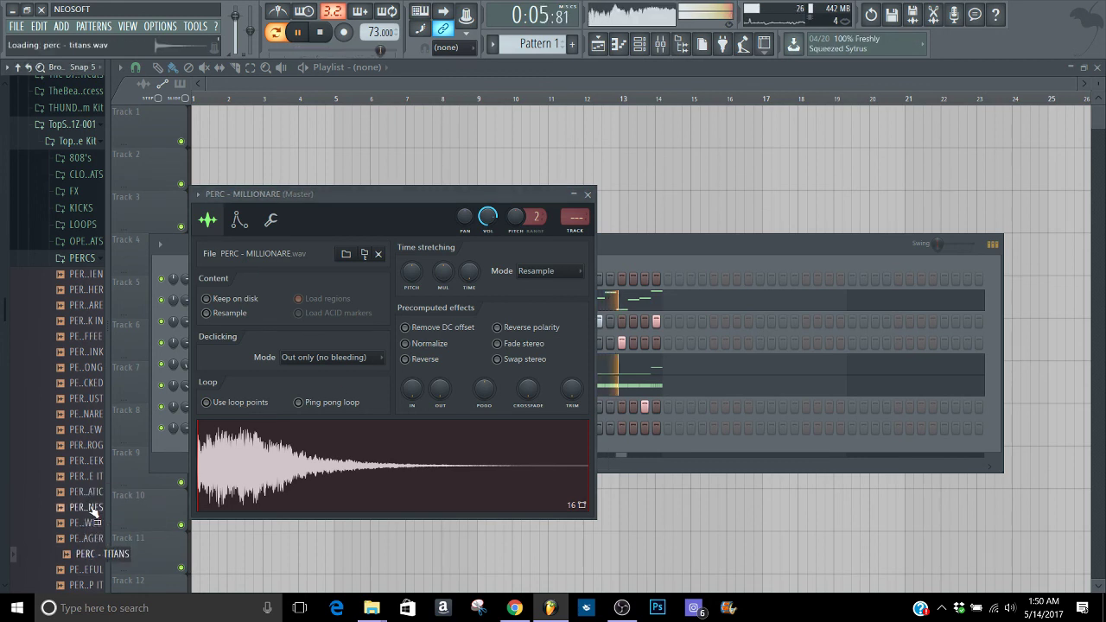
key("Down")
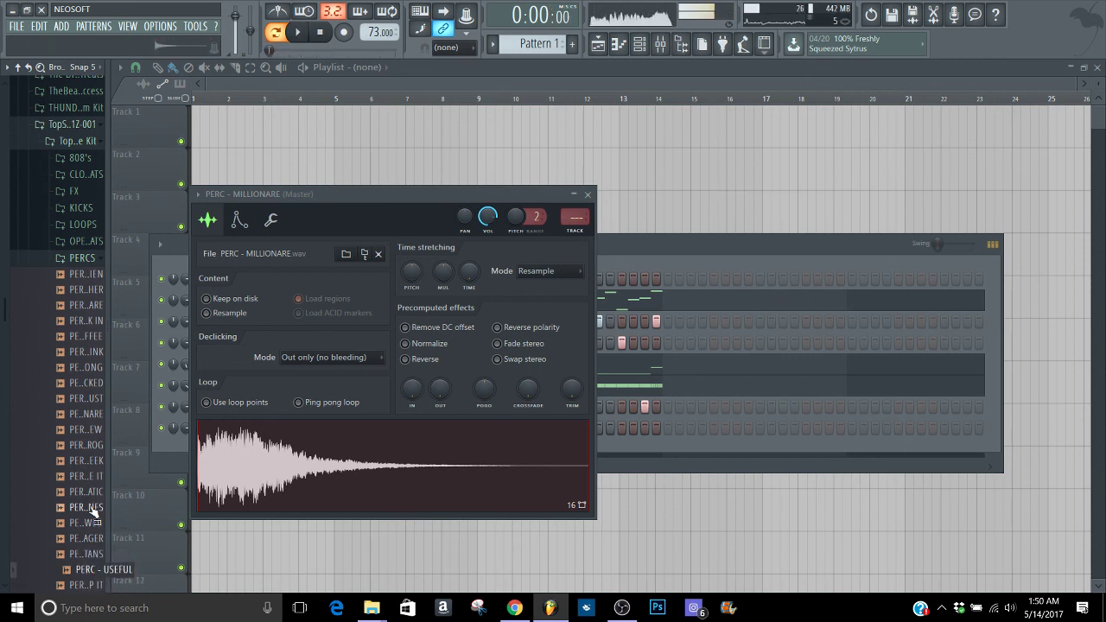
Add PERC - USEFUL as a new channel, fill each 4 steps with hits and open its channel settings
left_click_drag(95, 570, 209, 441)
left_click(235, 452)
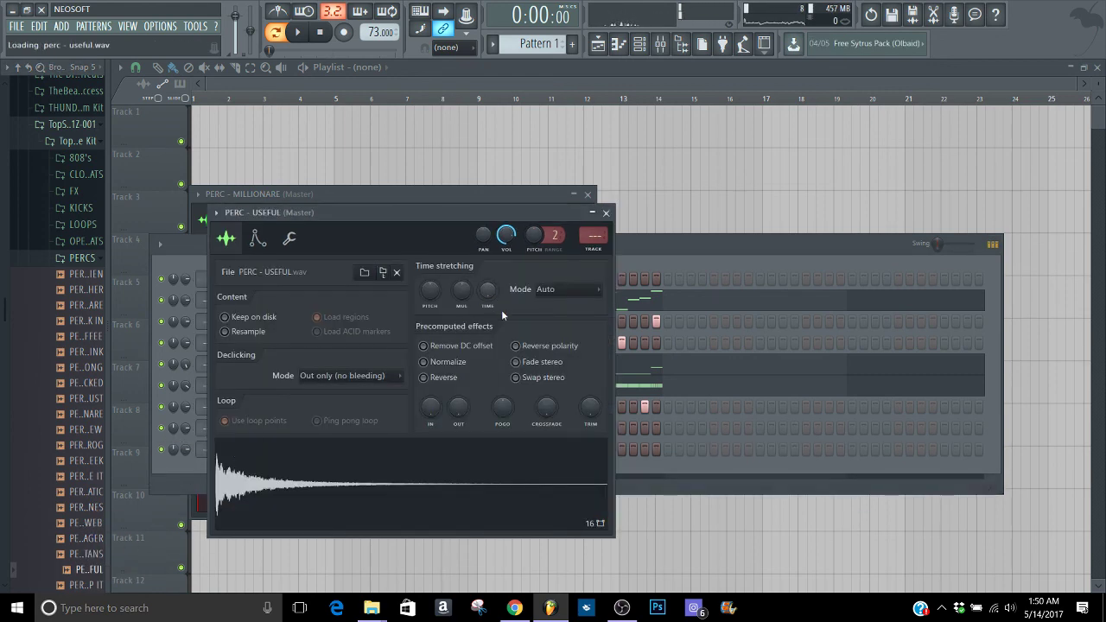
left_click(199, 456)
right_click(251, 451)
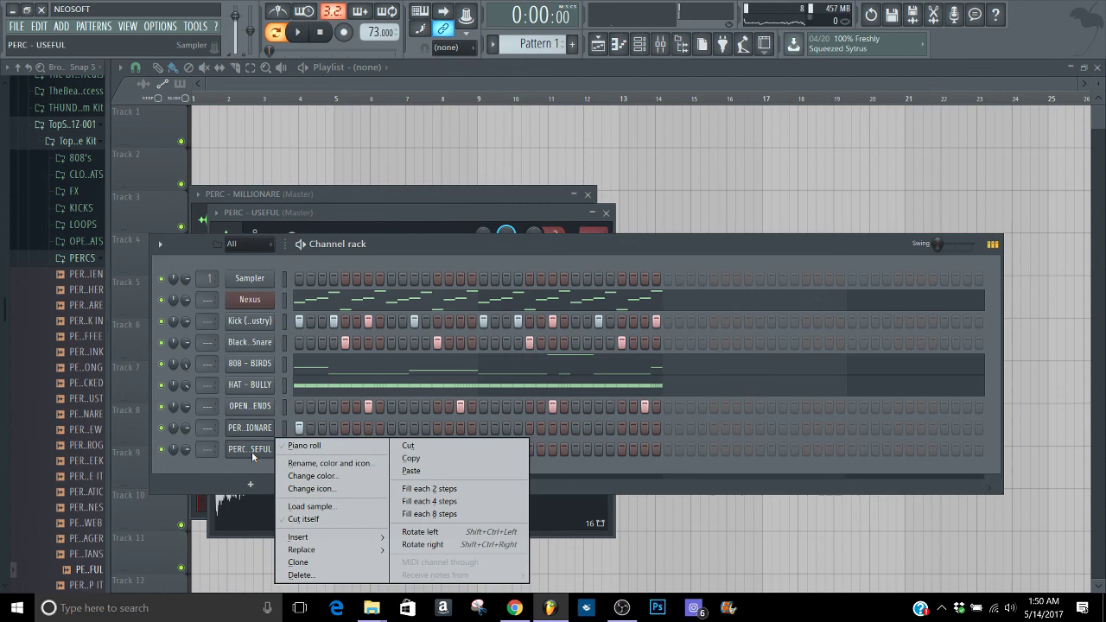
left_click(406, 489)
left_click(248, 503)
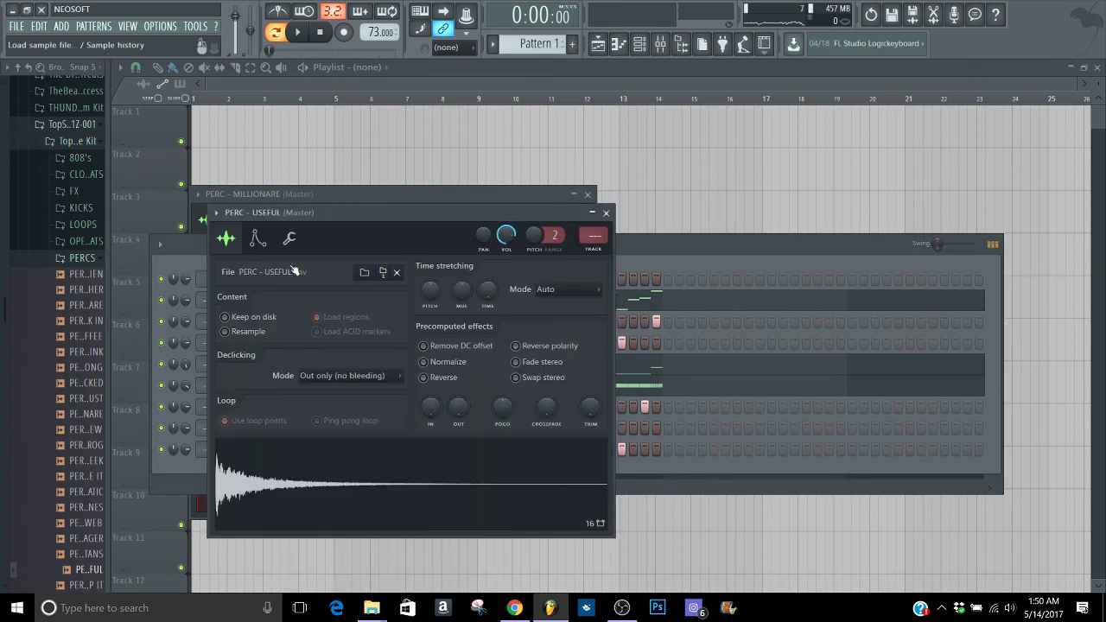
Lower the PERC - USEFUL channel volume over the playing beat and close both percussion channels' settings windows
left_click(290, 239)
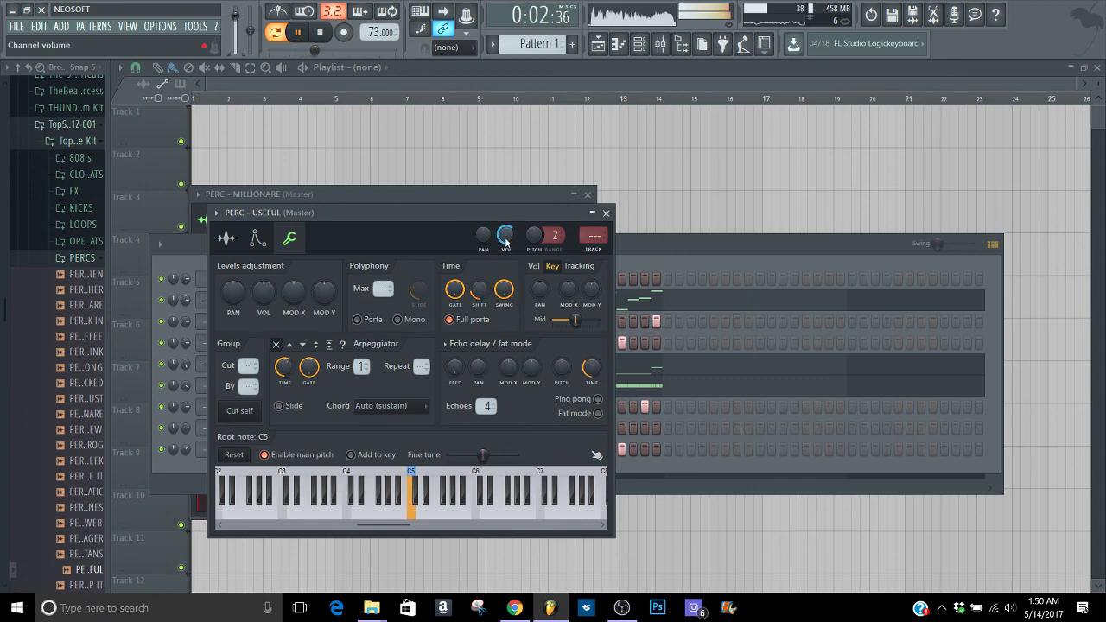
left_click(605, 213)
left_click(587, 194)
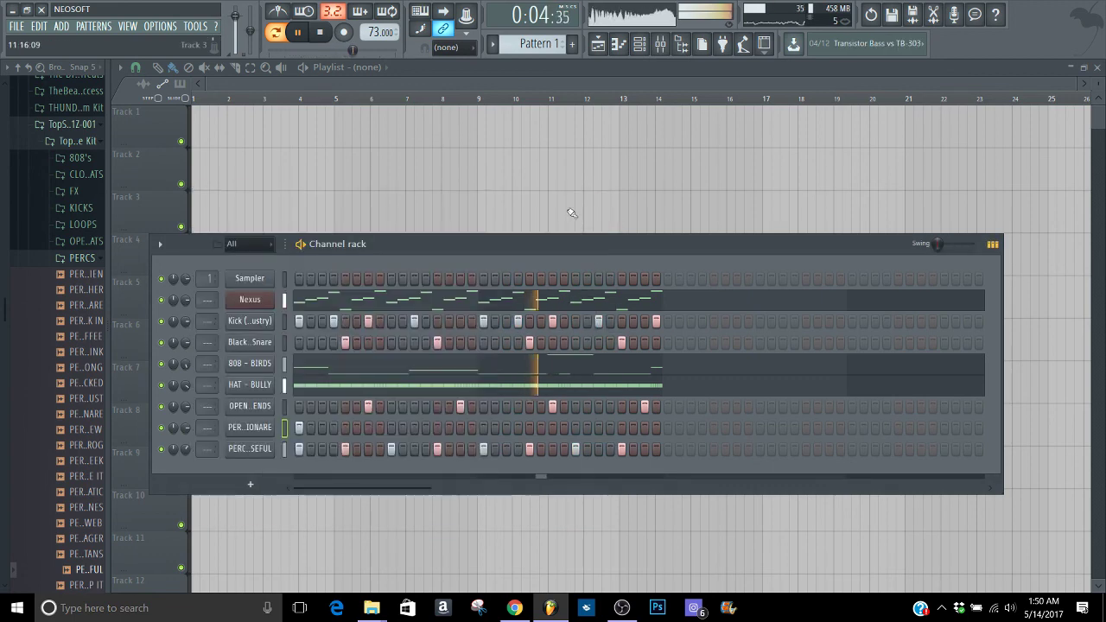
Open the drum kit's snaps folder, audition SNAP - 6IX over the looping beat and add it as a new channel
scroll(2, 296, "up", 2)
scroll(3, 296, "down", 8)
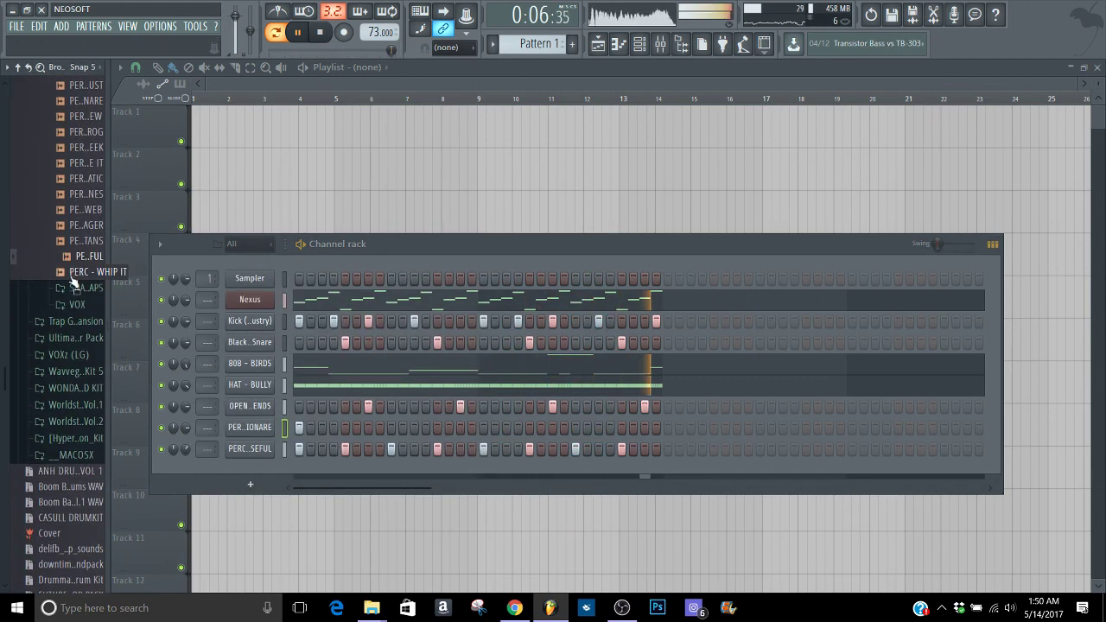
scroll(52, 285, "up", 7)
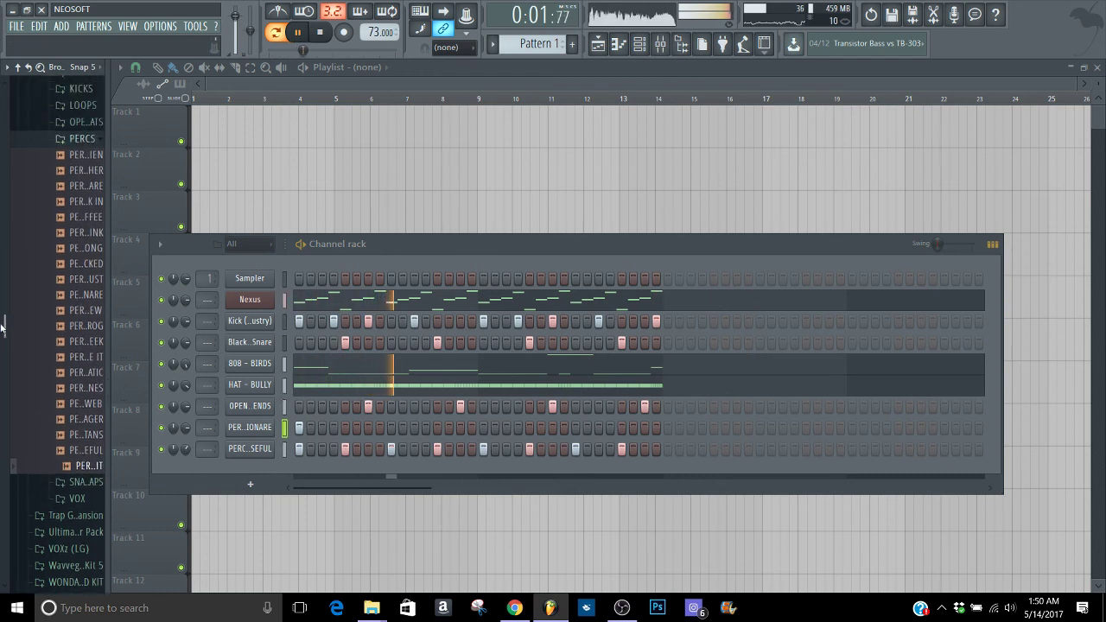
left_click(73, 269)
left_click(54, 286)
left_click(43, 306)
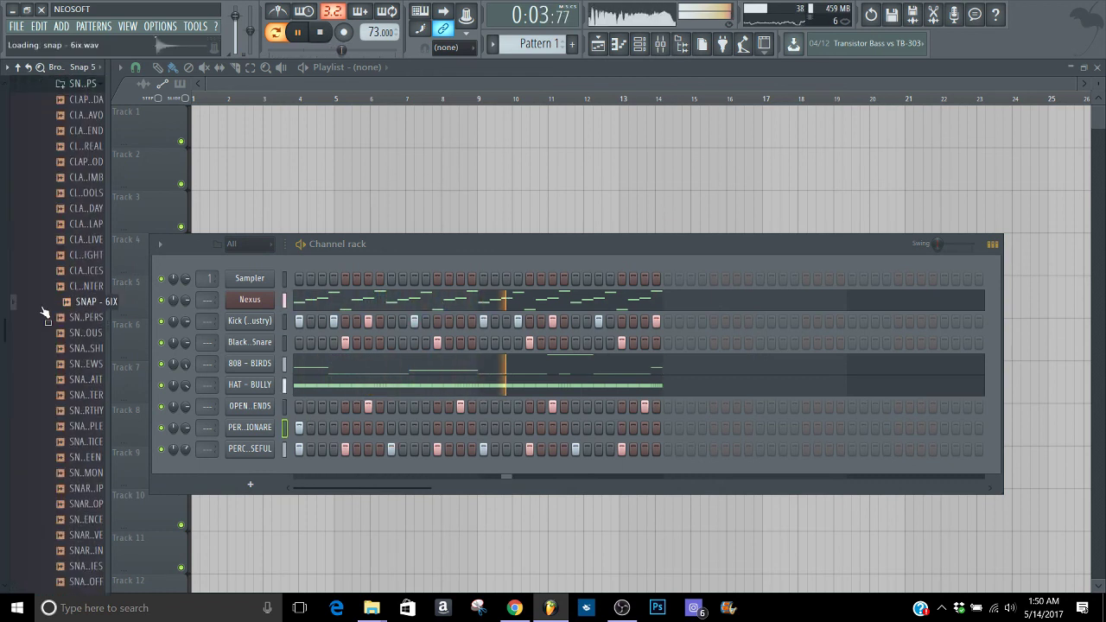
left_click(43, 305)
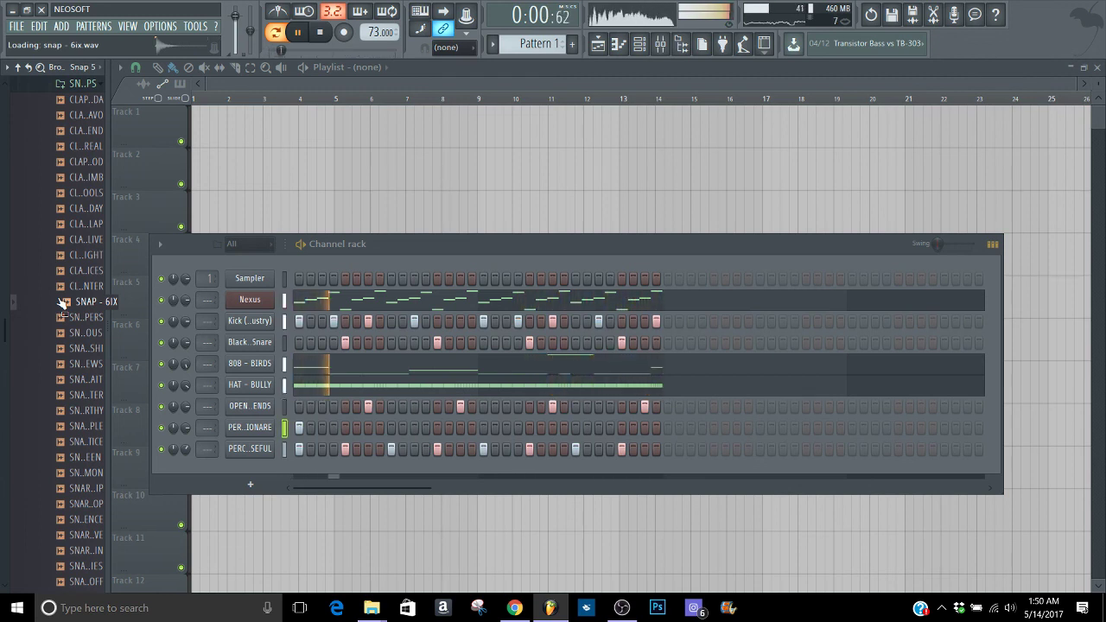
left_click_drag(63, 303, 255, 467)
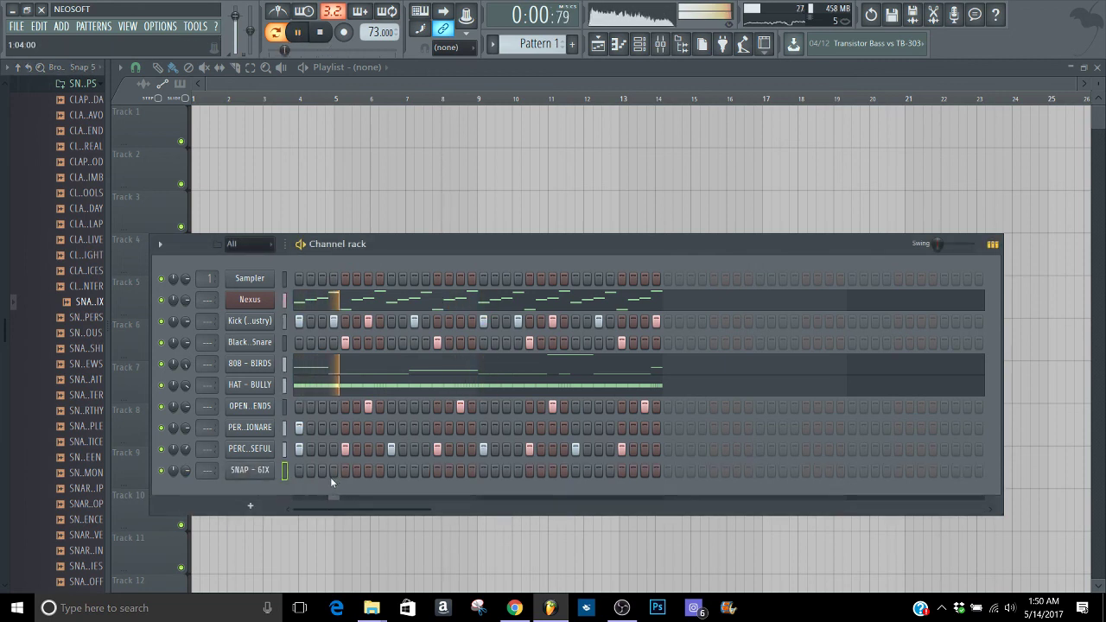
Place SNAP - 6IX hits on steps 8 and 10, trying out and removing hits on steps 20 and 23
left_click(379, 471)
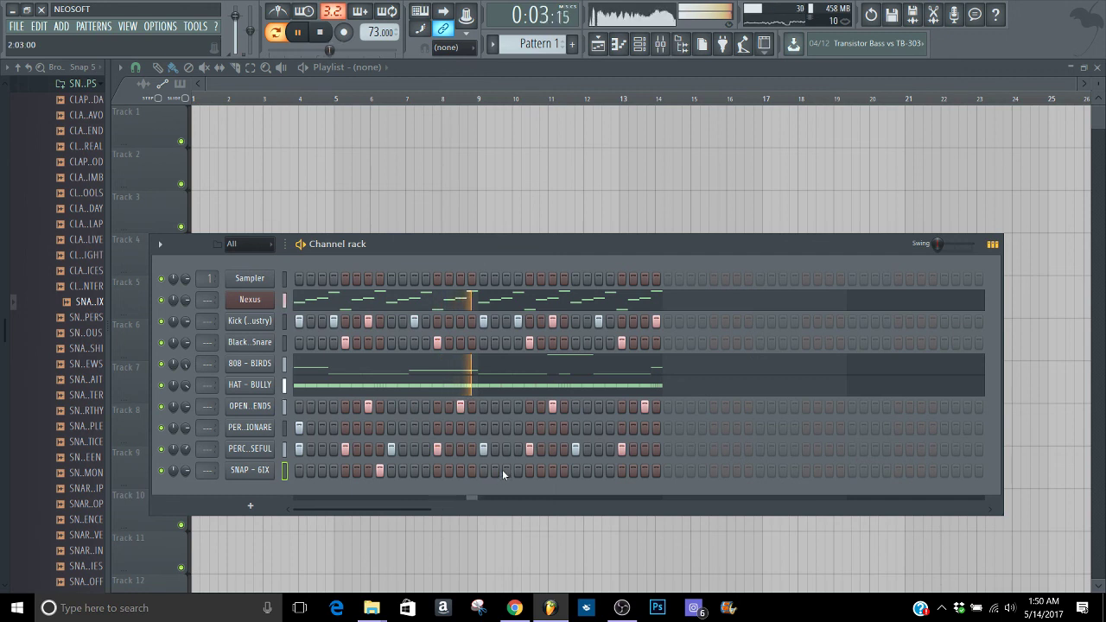
left_click(402, 471)
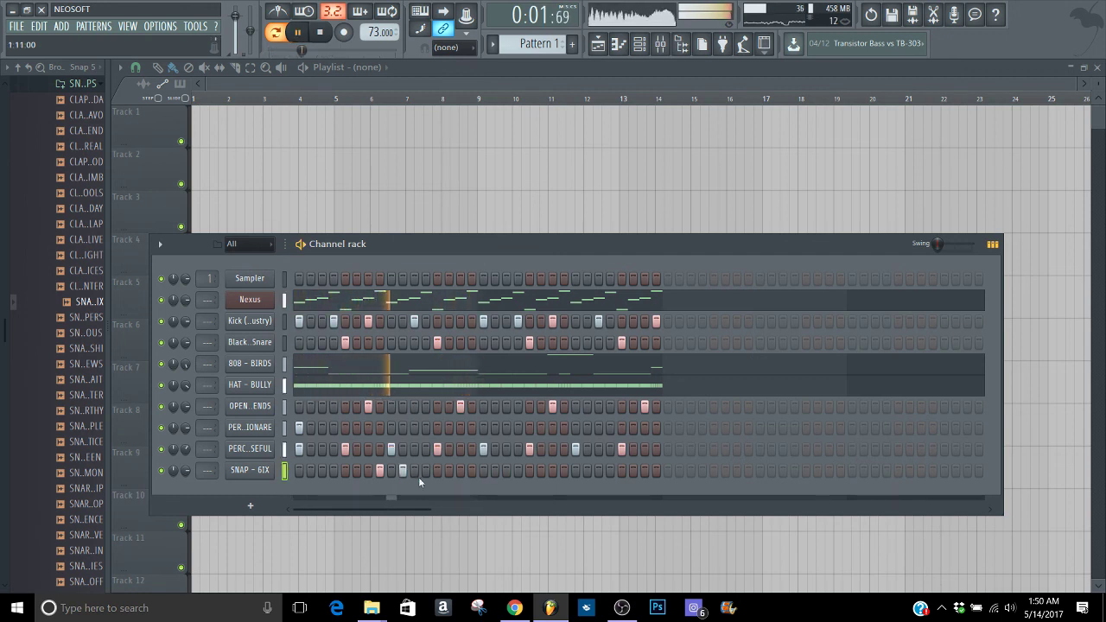
left_click(517, 471)
left_click(553, 471)
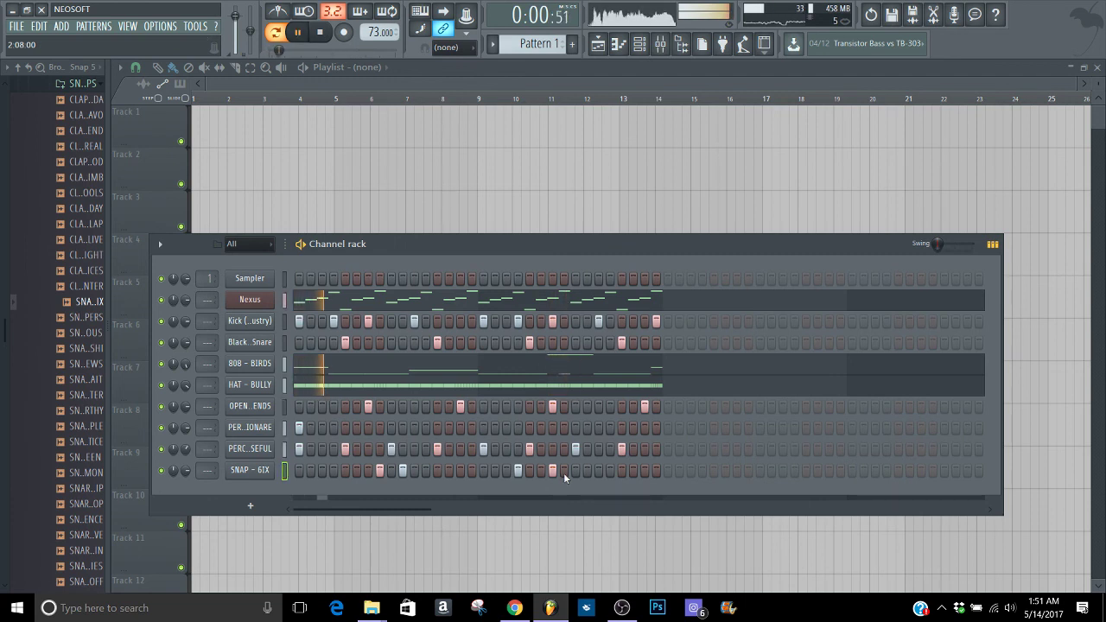
right_click(552, 471)
right_click(518, 471)
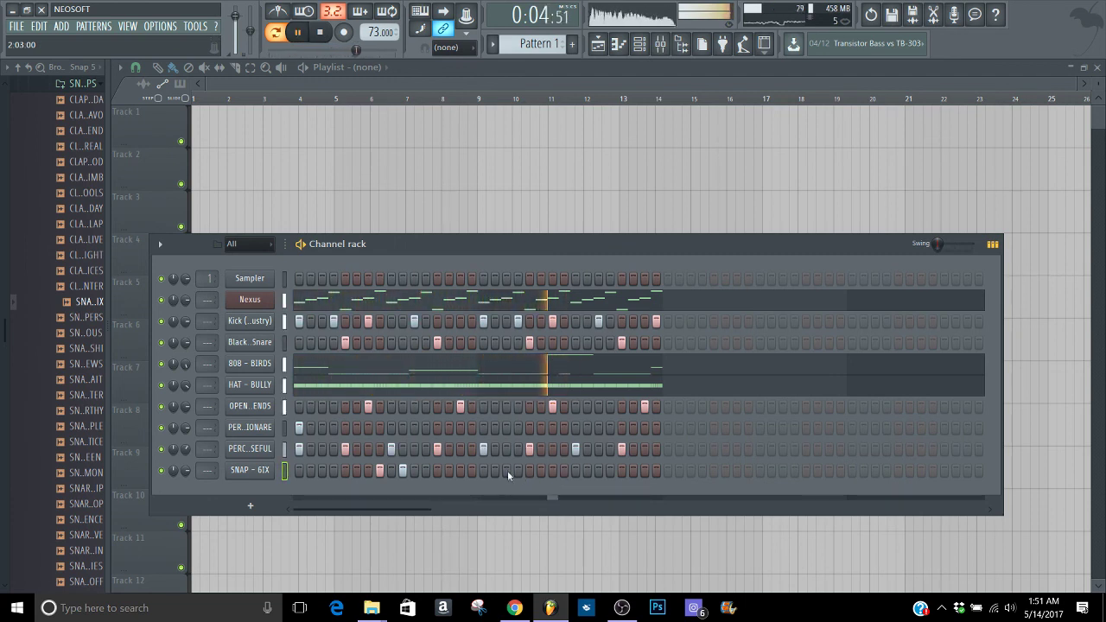
Add SNAP - 6IX hits on steps 19, 22, 24, 27 and 32 while the beat plays
left_click(507, 471)
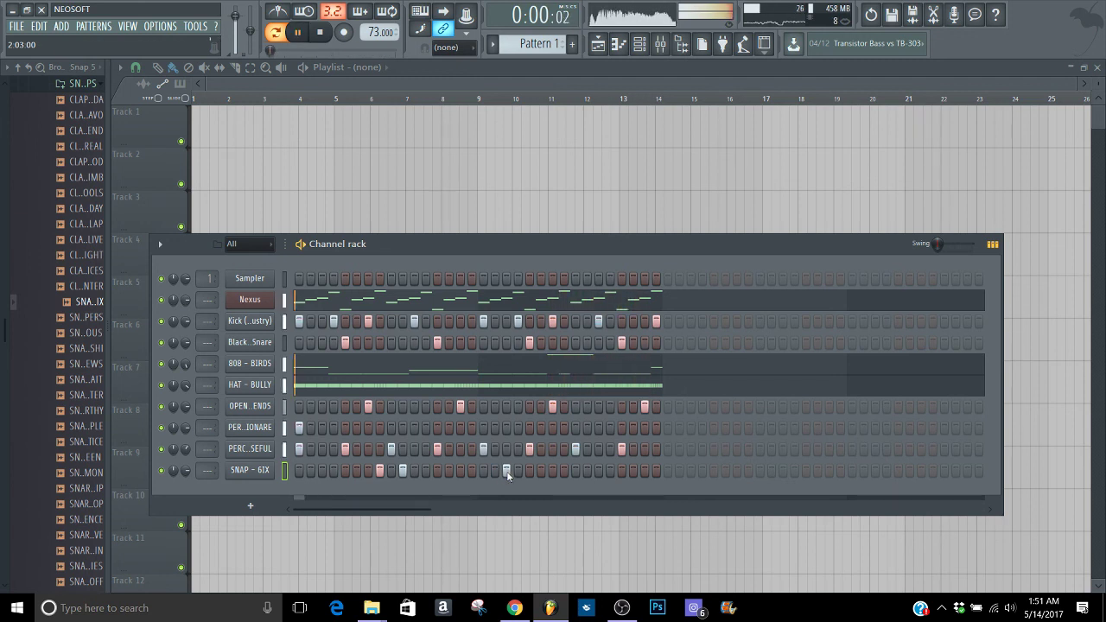
left_click(565, 471)
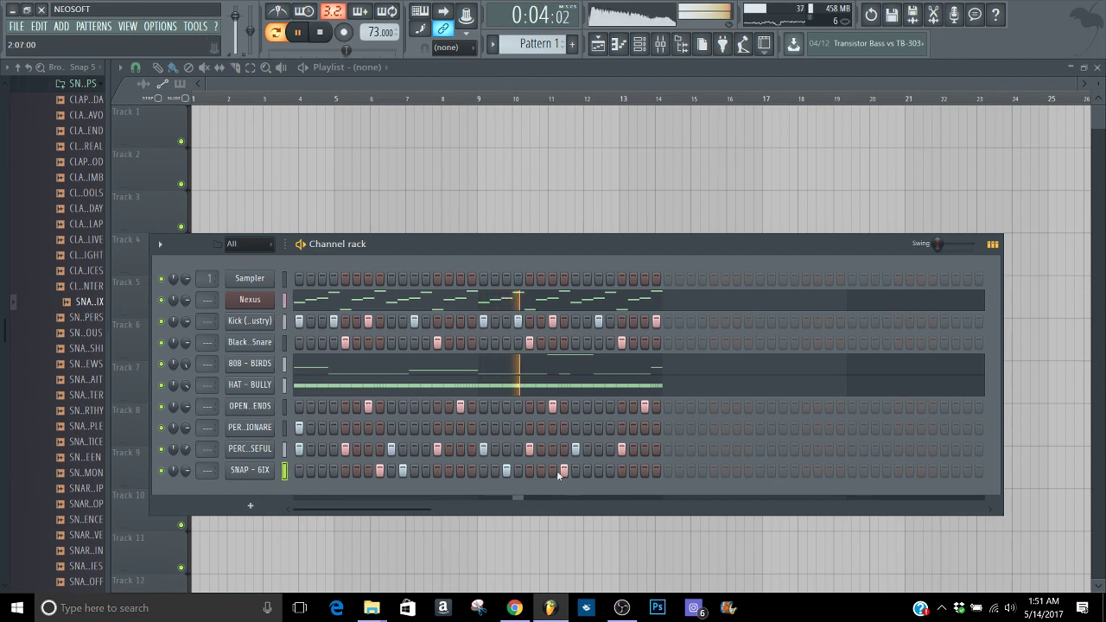
left_click(541, 471)
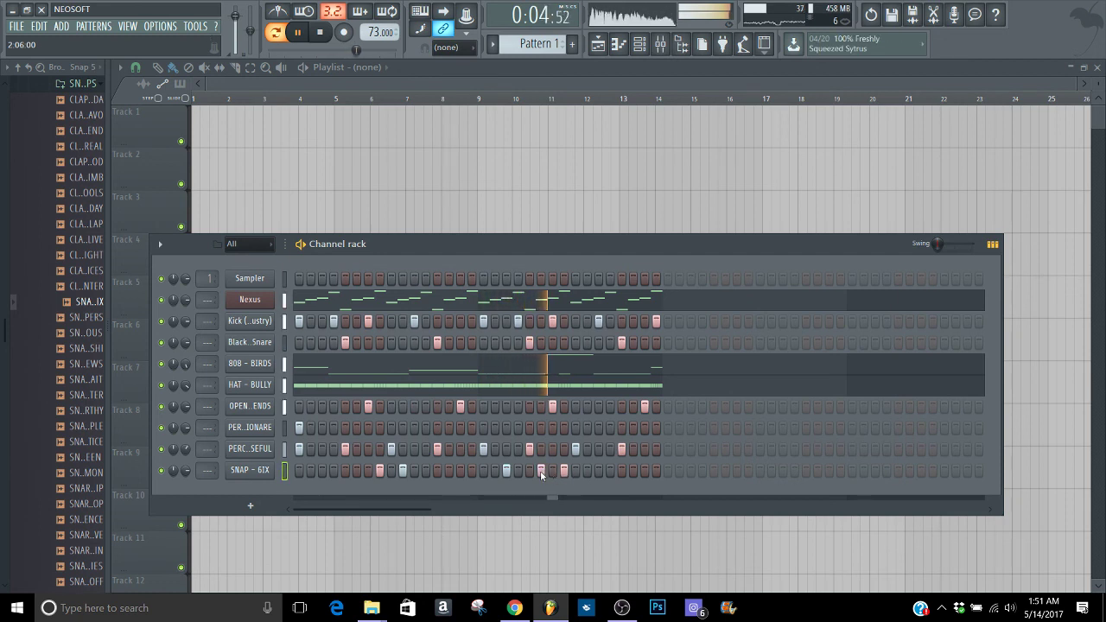
left_click(596, 471)
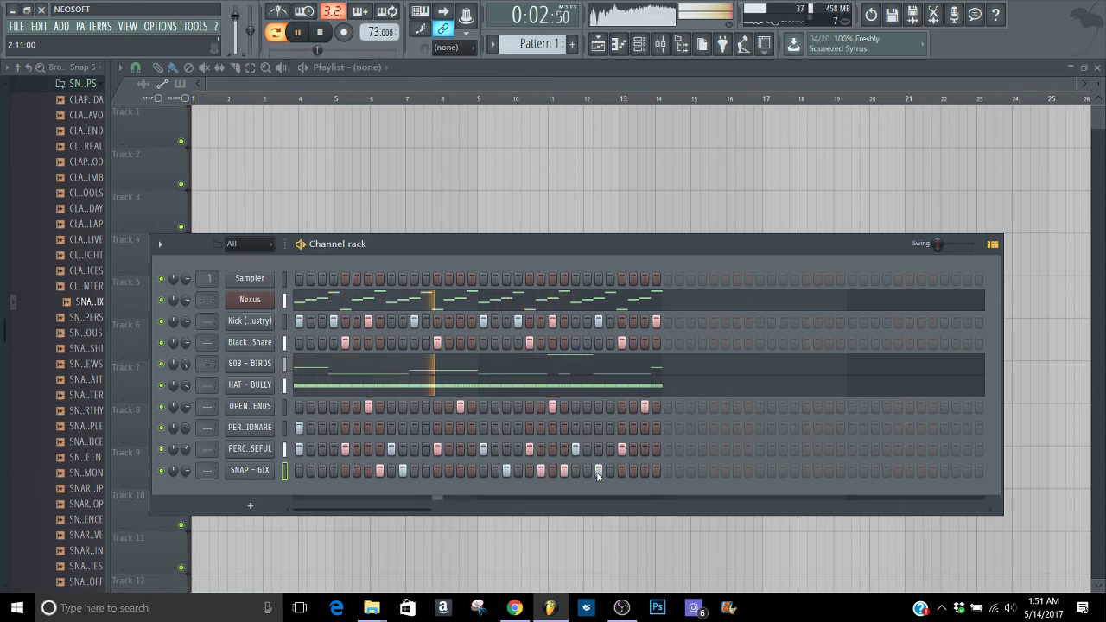
left_click(656, 471)
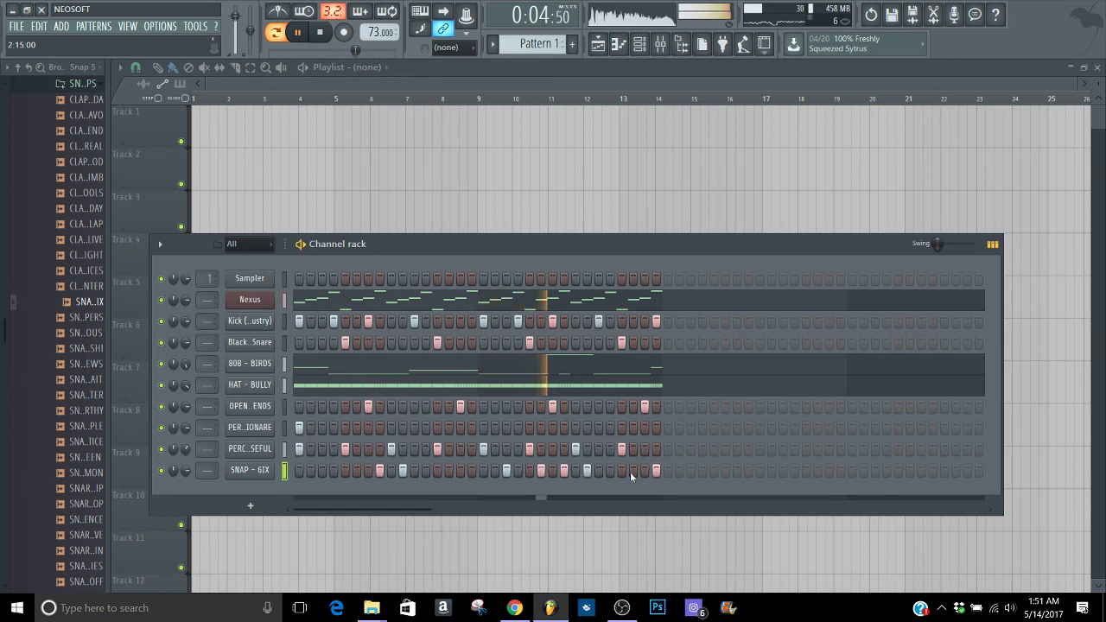
left_click(597, 471)
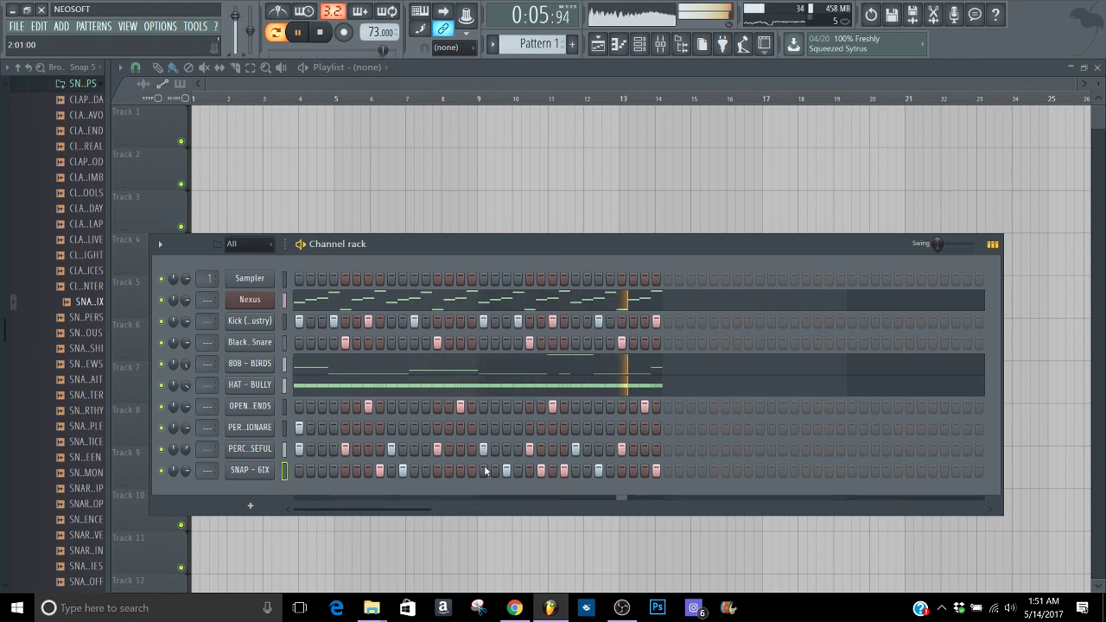
Add SNAP - 6IX hits on steps 3, 6, 14, 16 and 30, and move the step 10 hit to step 11
left_click(322, 470)
left_click(345, 472)
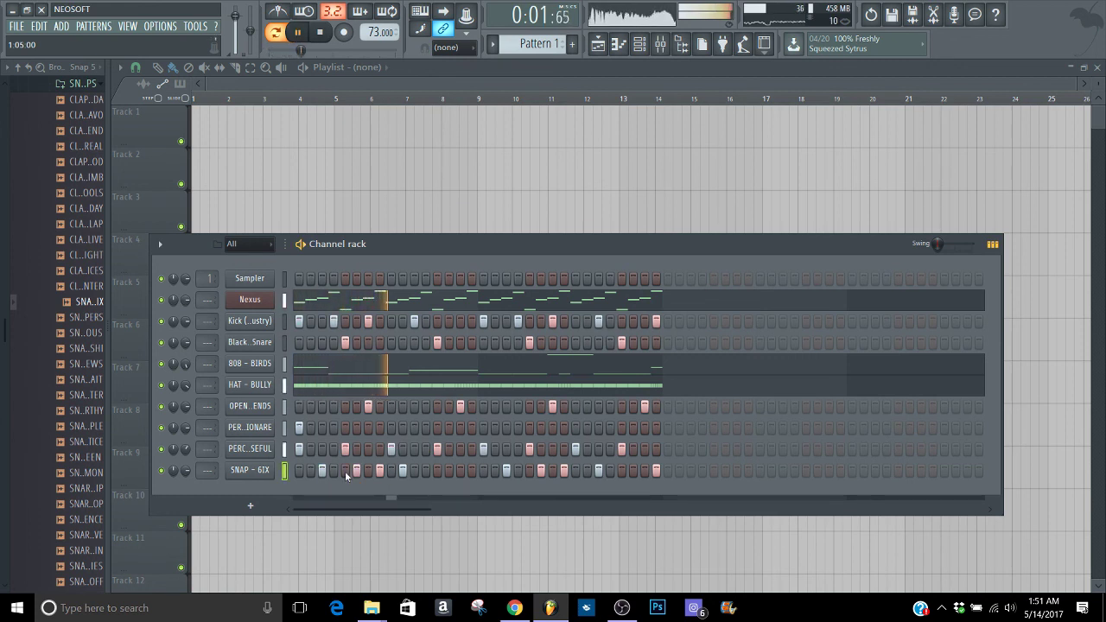
key("space")
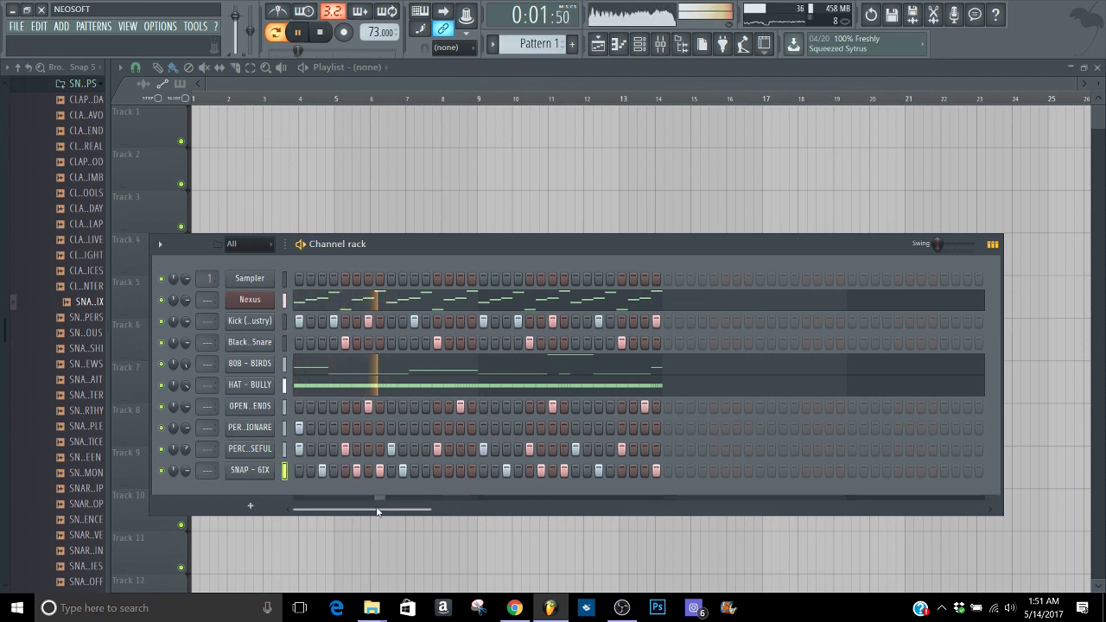
right_click(405, 467)
left_click(415, 470)
key("space")
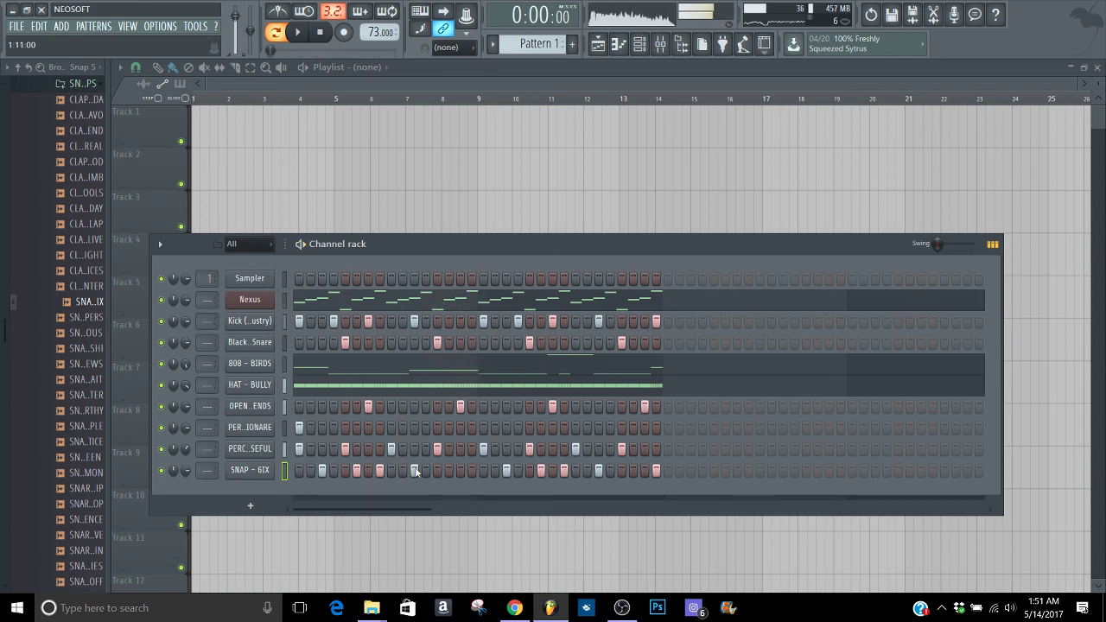
key("space")
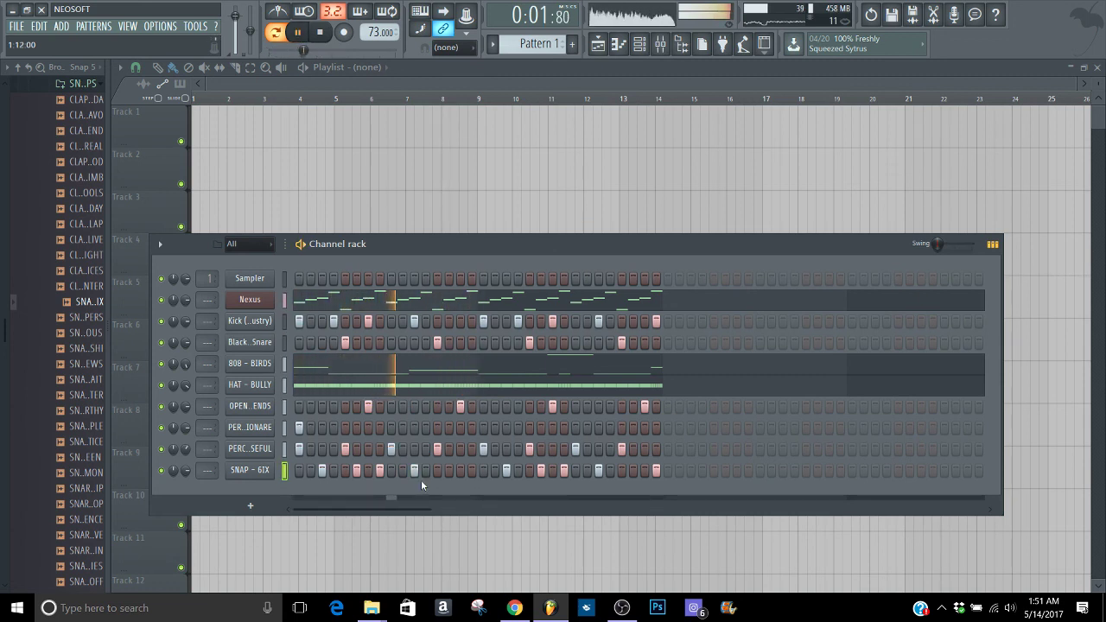
left_click(448, 470)
left_click(472, 470)
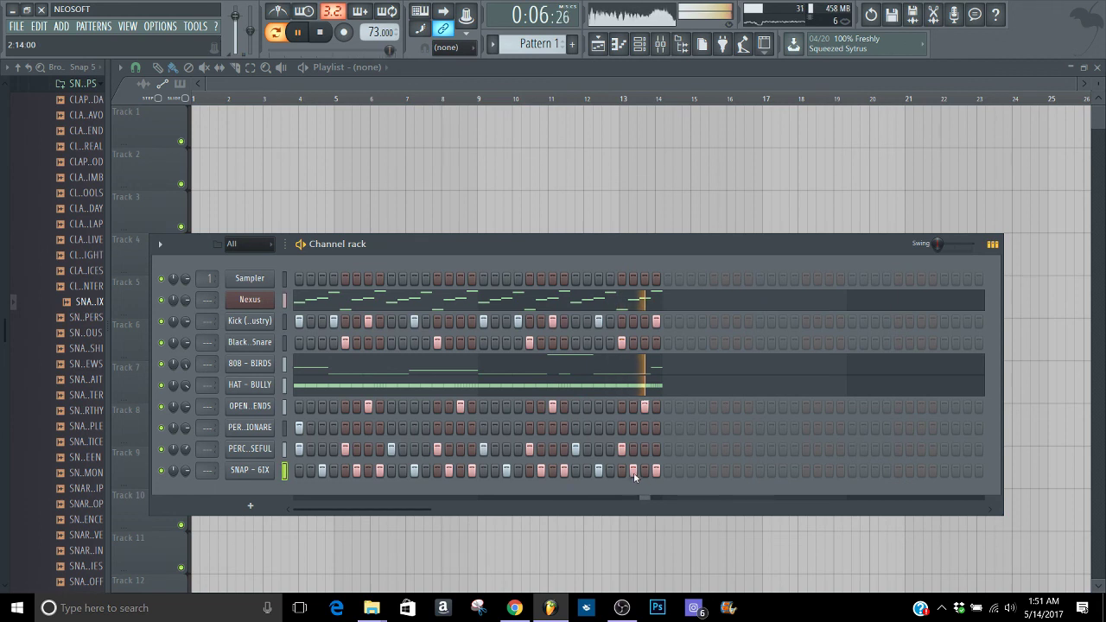
Audition CLAP - WINTER and the neighbouring clap and snap samples over the looping beat
left_click(99, 287)
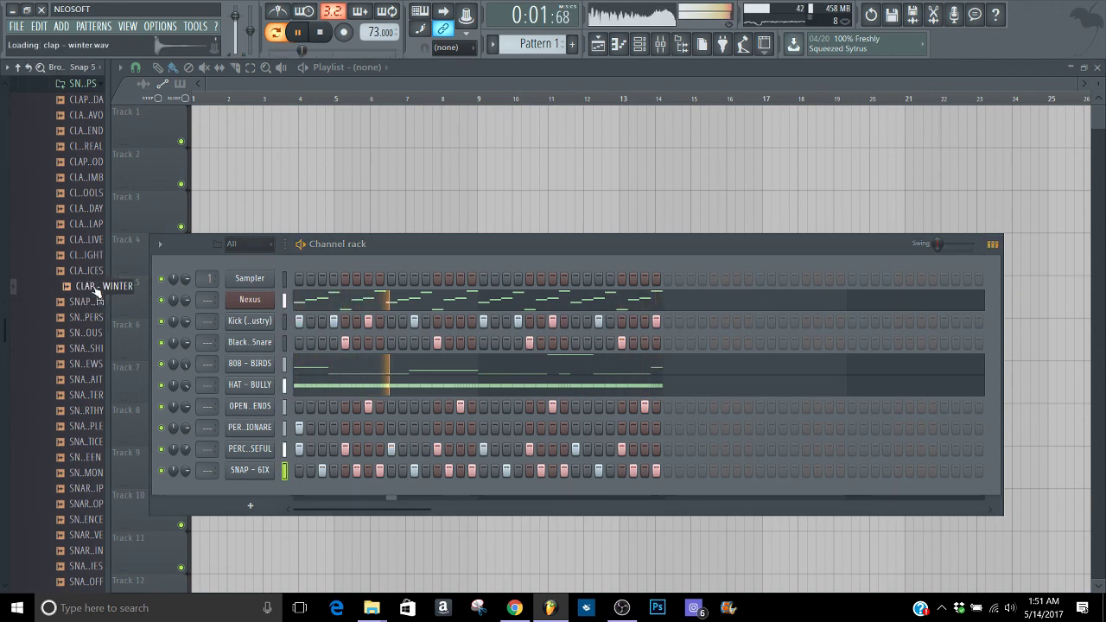
left_click(90, 272)
left_click(74, 319)
left_click(66, 336)
left_click(69, 348)
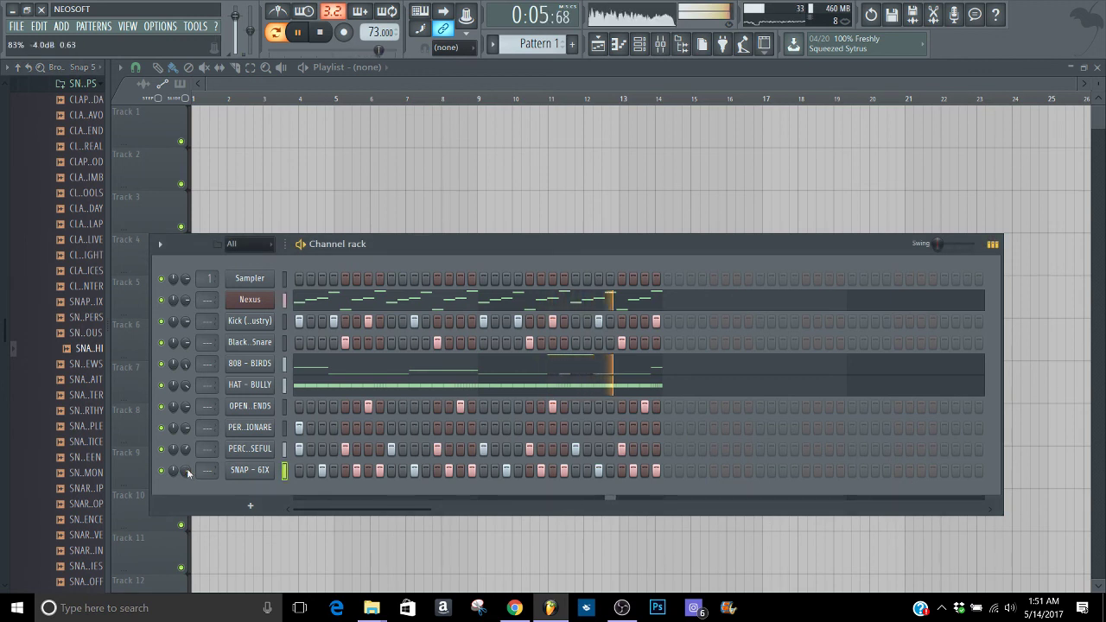
Open the drum kit's 808's folder and audition the second 808 sample
scroll(78, 346, "up", 7)
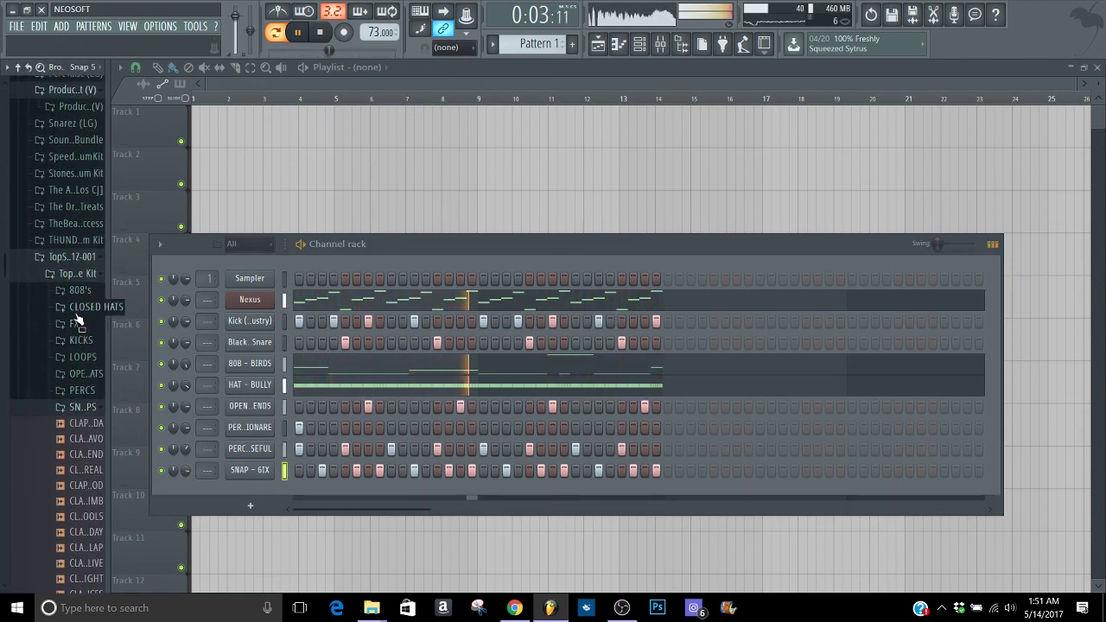
left_click(80, 290)
left_click(66, 305)
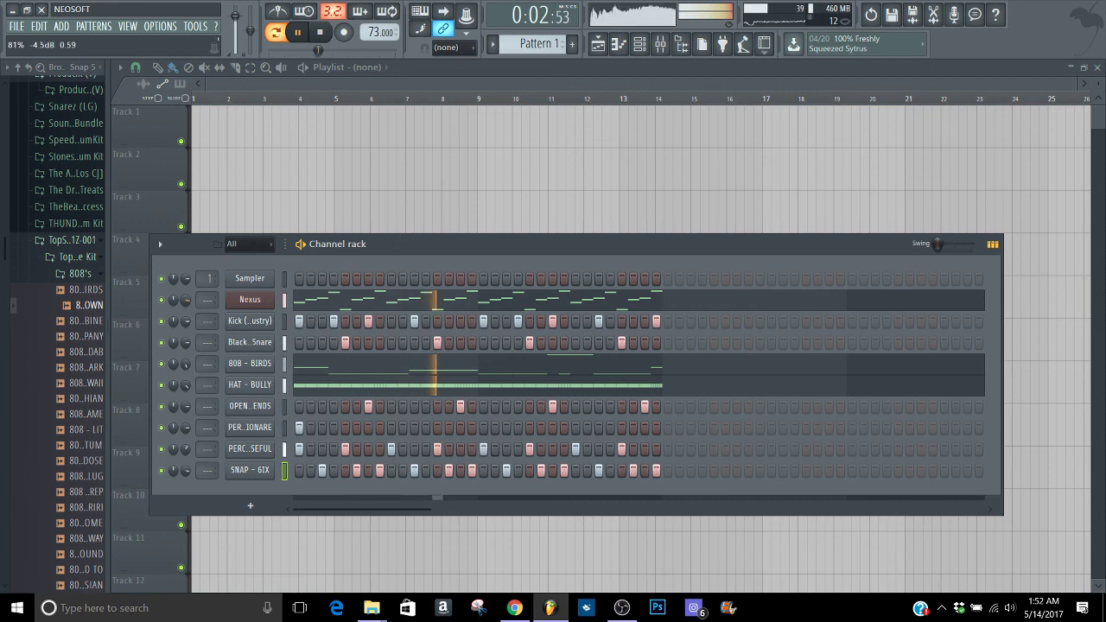
Set the panning law to Triangular in the project general settings and close the settings window
left_click(163, 27)
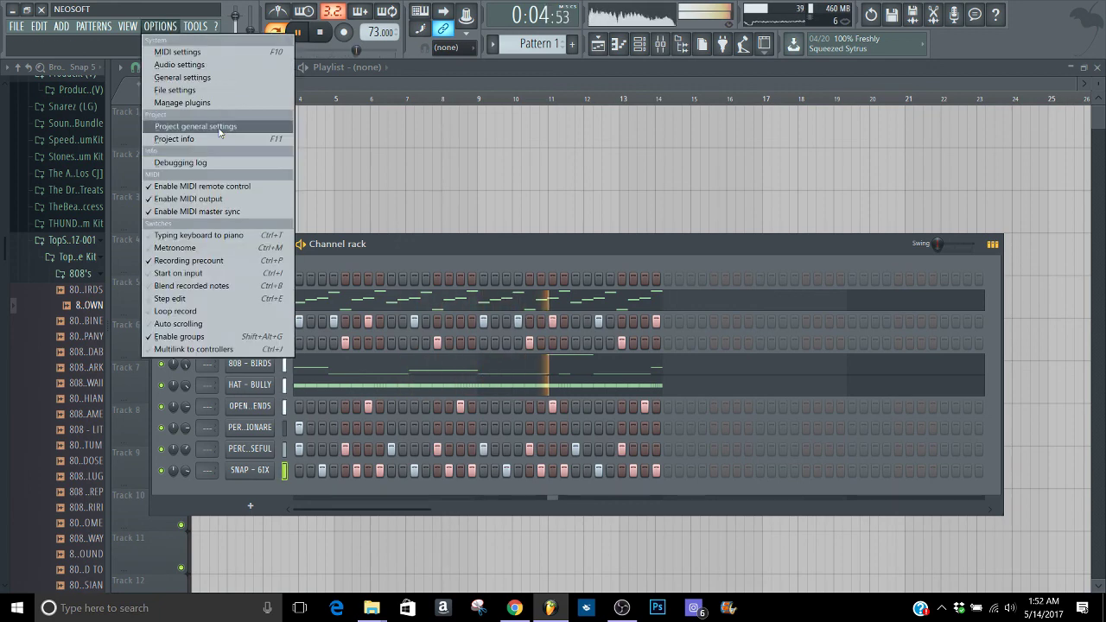
left_click(194, 126)
left_click(458, 229)
left_click(557, 251)
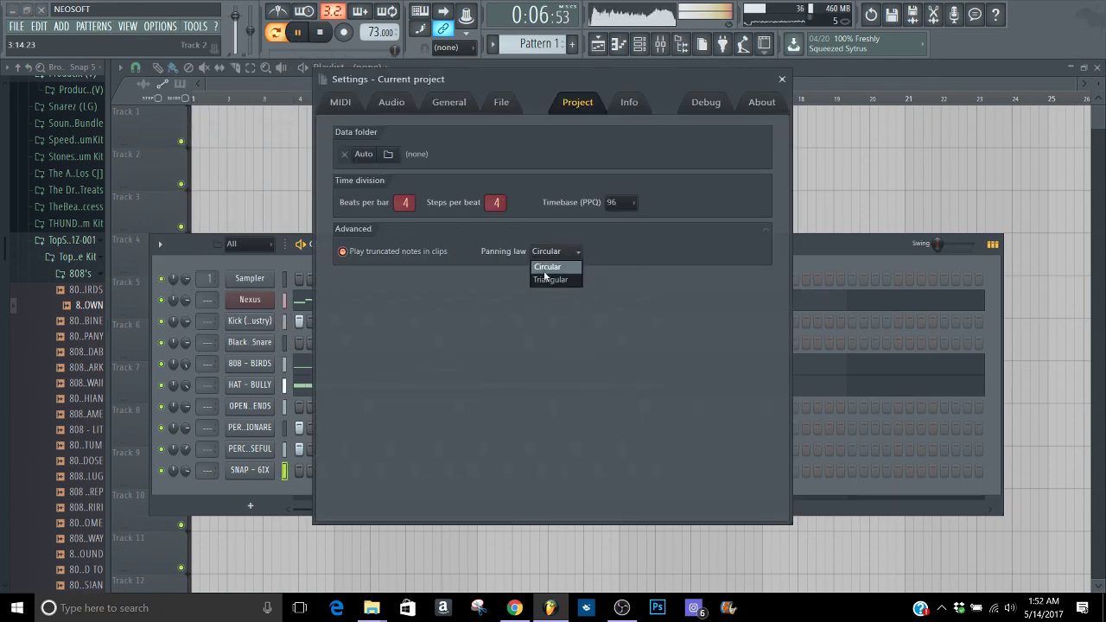
left_click(551, 278)
left_click(782, 79)
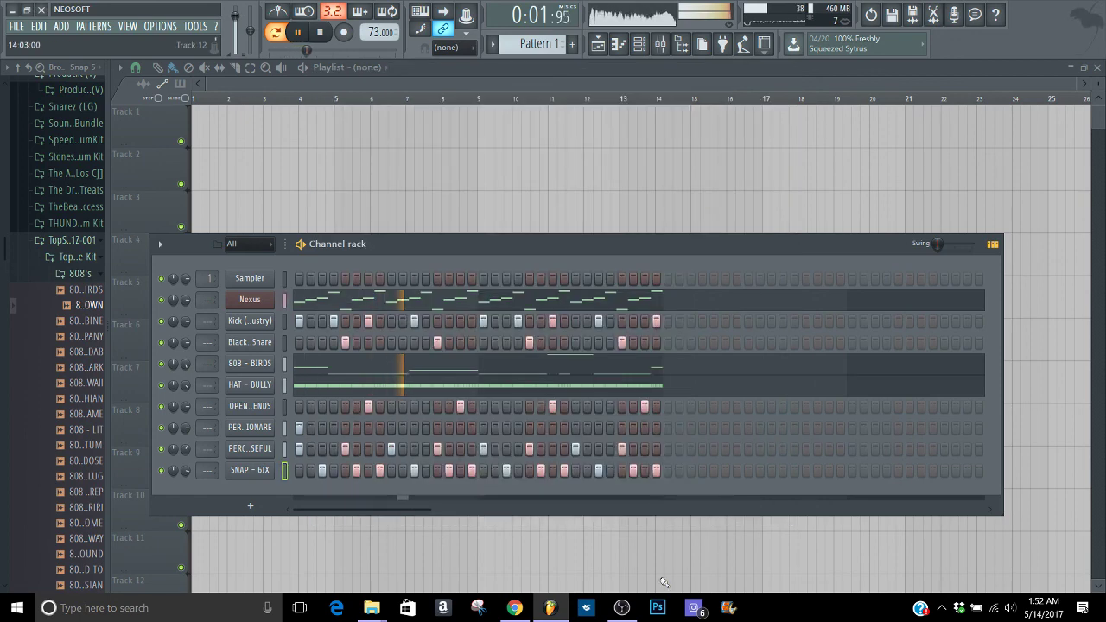
left_click(622, 608)
left_click(622, 609)
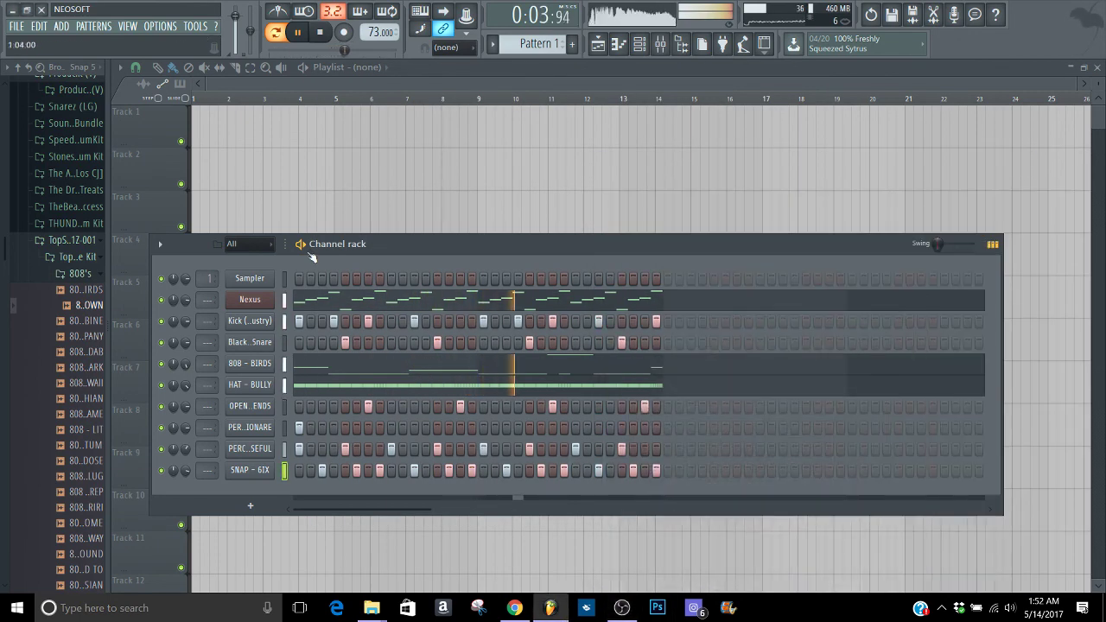
Rename the Nexus channel to "dark ass pino"
right_click(233, 306)
left_click(287, 317)
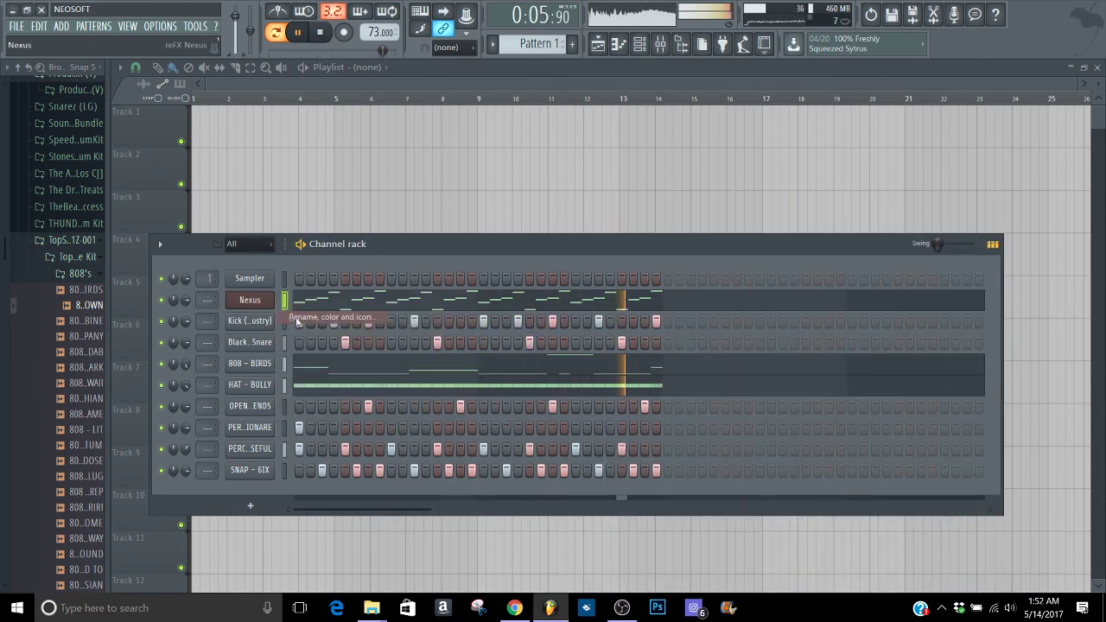
type("da")
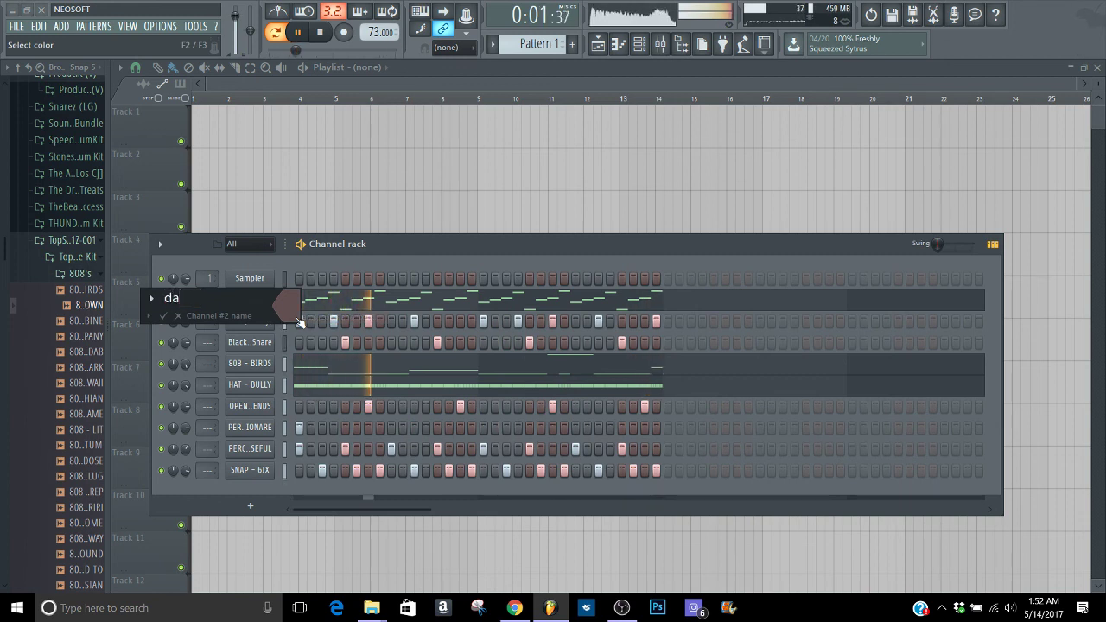
type("rk ass pino")
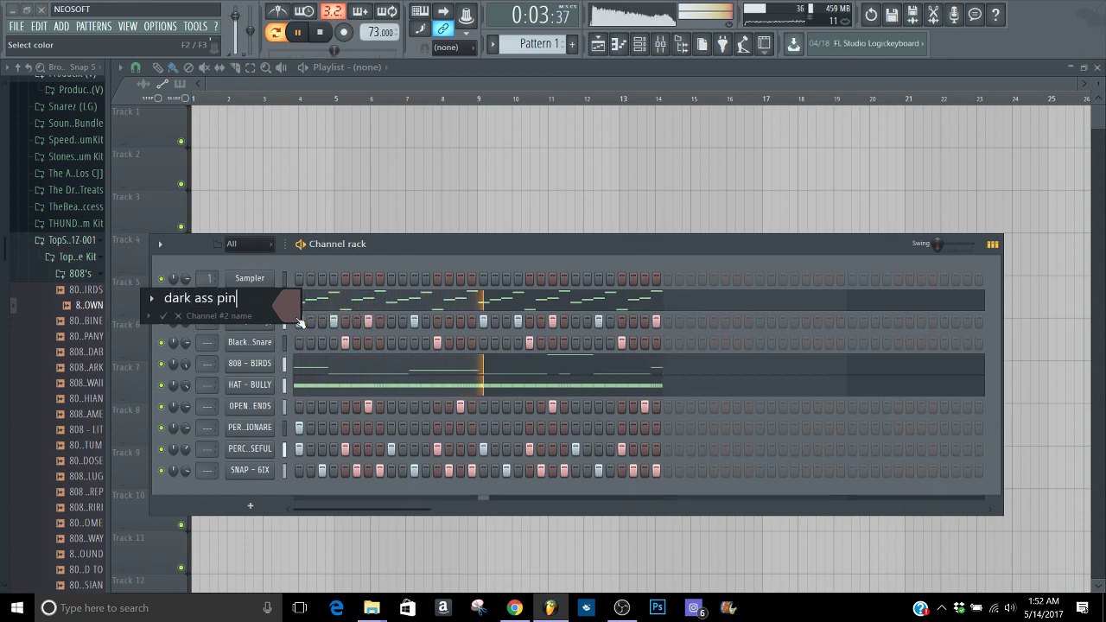
key("Return")
Open the dark ass pino channel in the piano roll, try its melody one octave higher during playback and transpose it back down
key("space")
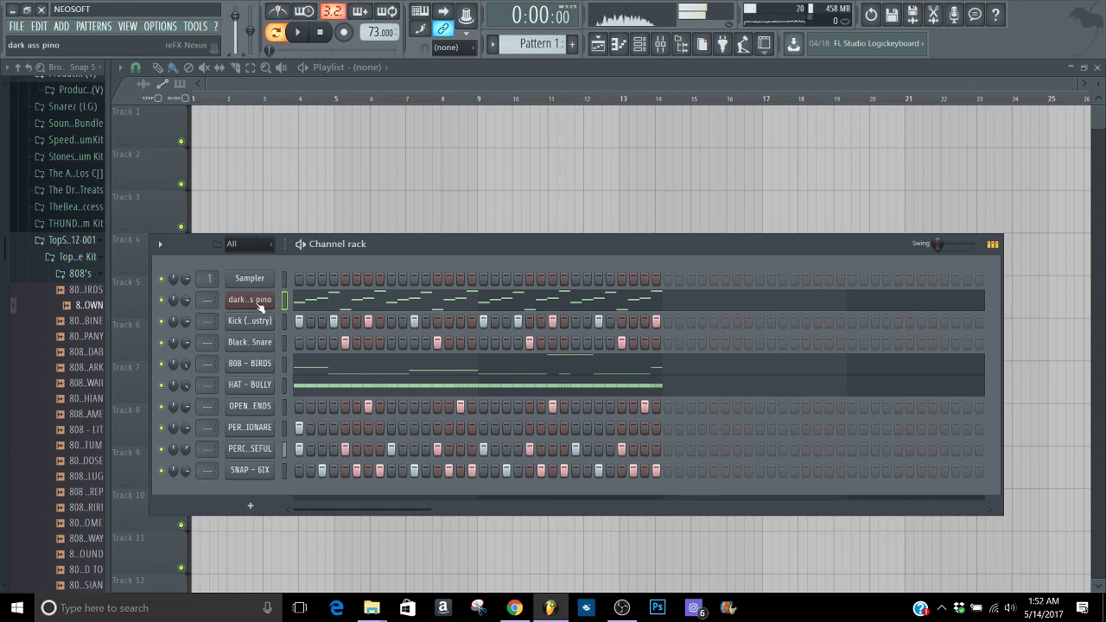
right_click(260, 307)
left_click(398, 311)
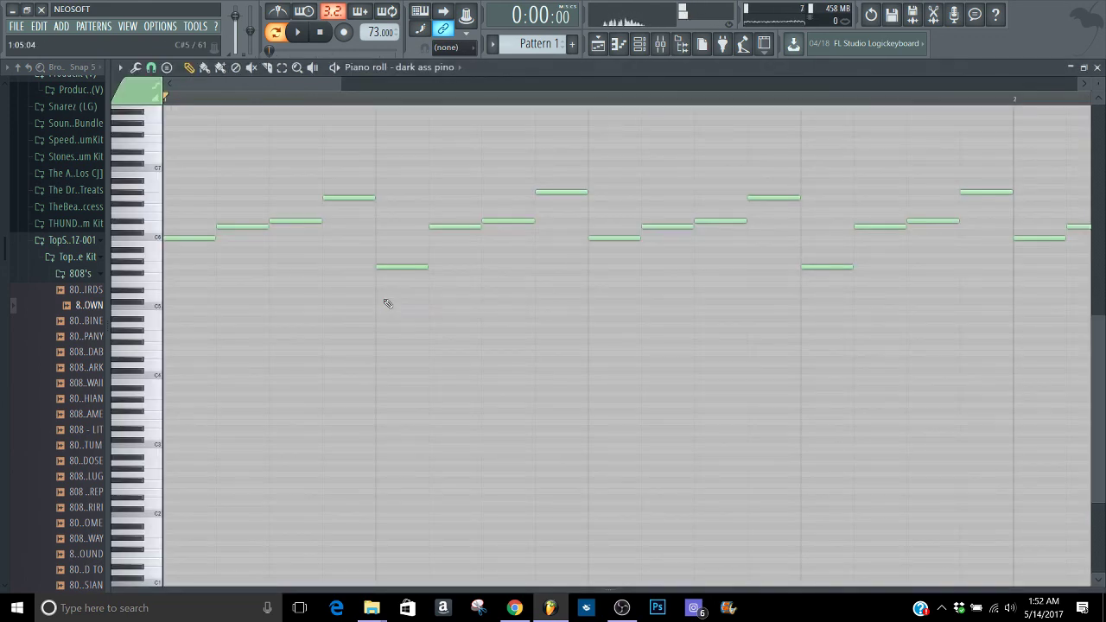
key("space")
key("ctrl+Up")
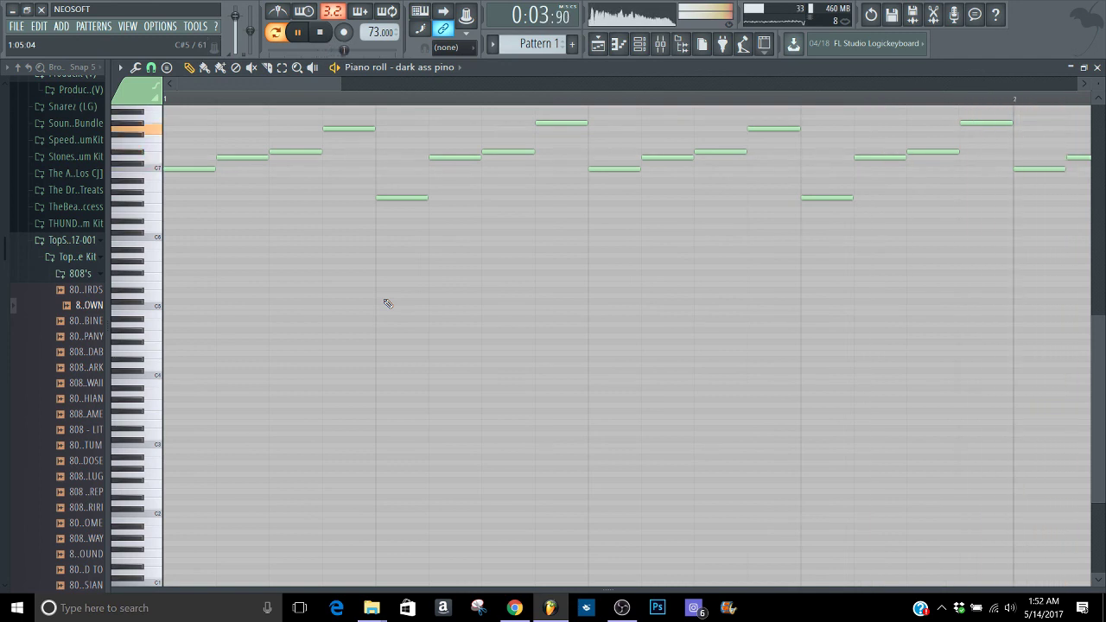
key("ctrl+Down")
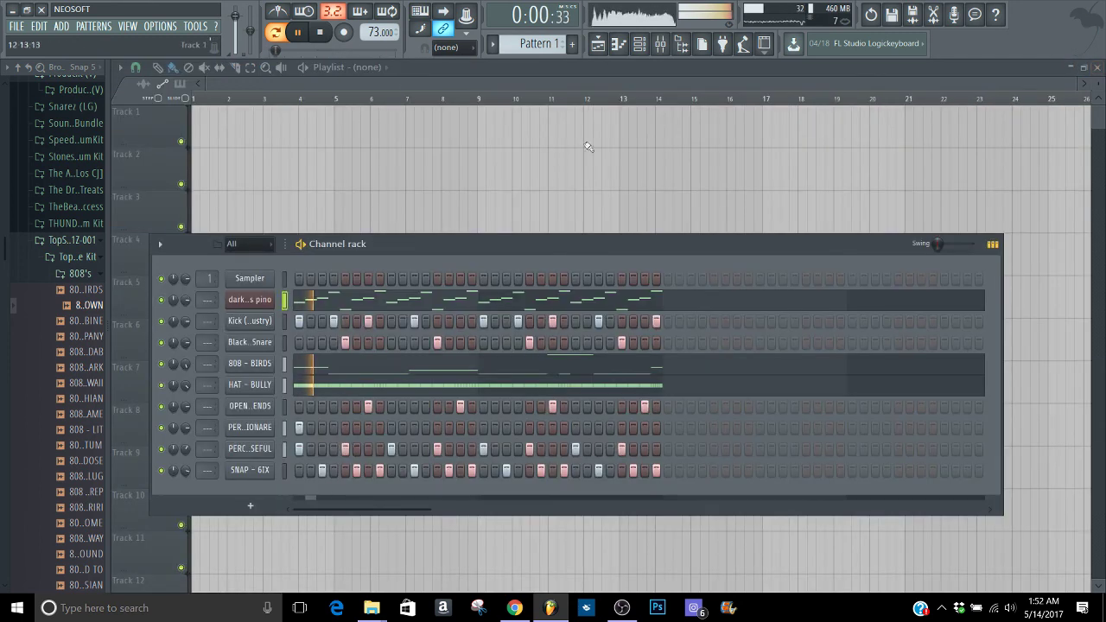
Copy the dark ass pino channel's notes, clone the channel and paste the notes into the clone
left_click(1097, 66)
right_click(271, 300)
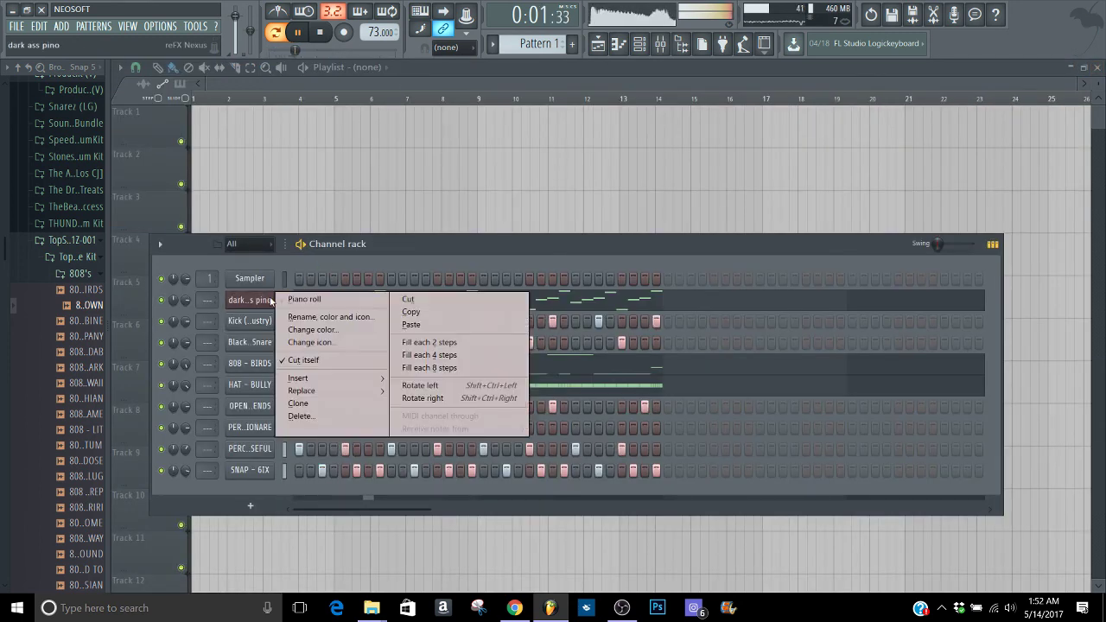
left_click(414, 312)
right_click(266, 301)
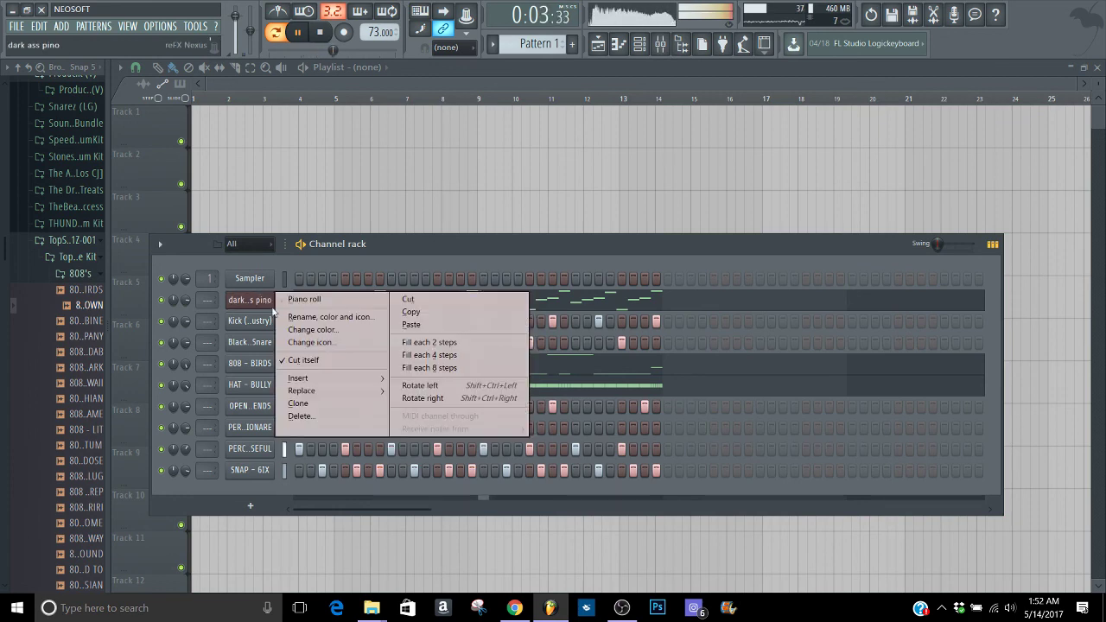
left_click(298, 402)
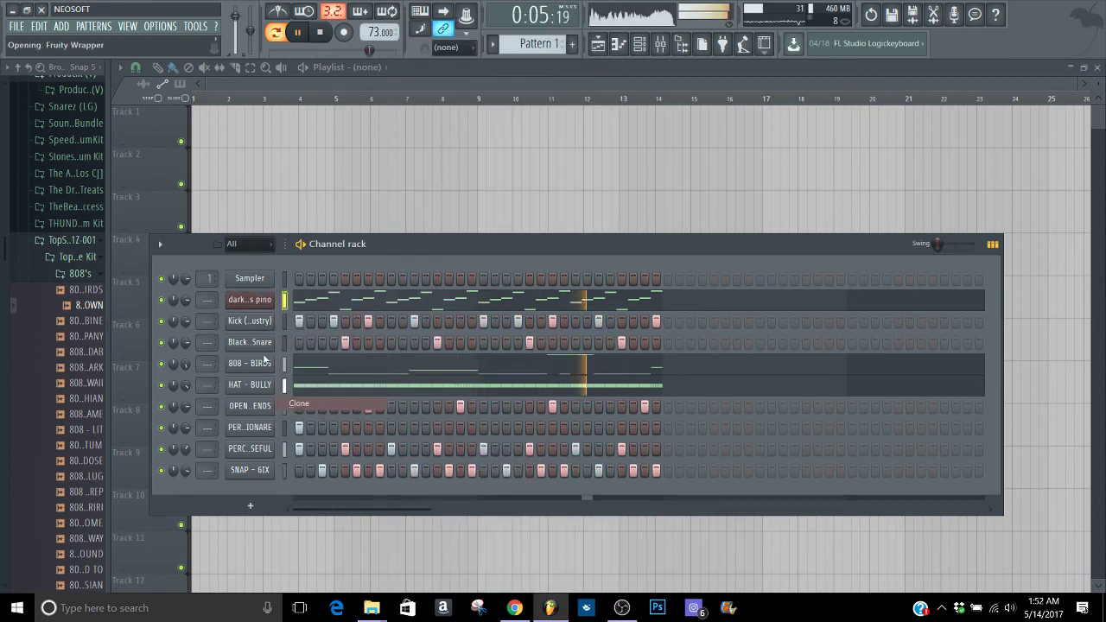
right_click(232, 322)
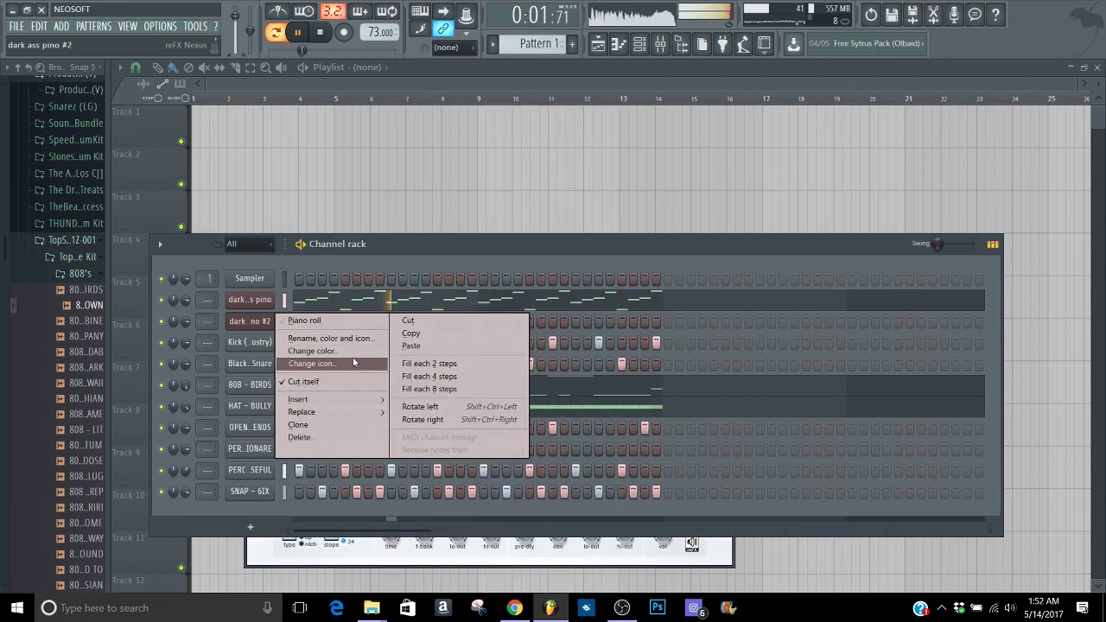
left_click(415, 345)
Solo the dark ass pino #2 channel and open its Nexus plugin window
right_click(160, 323)
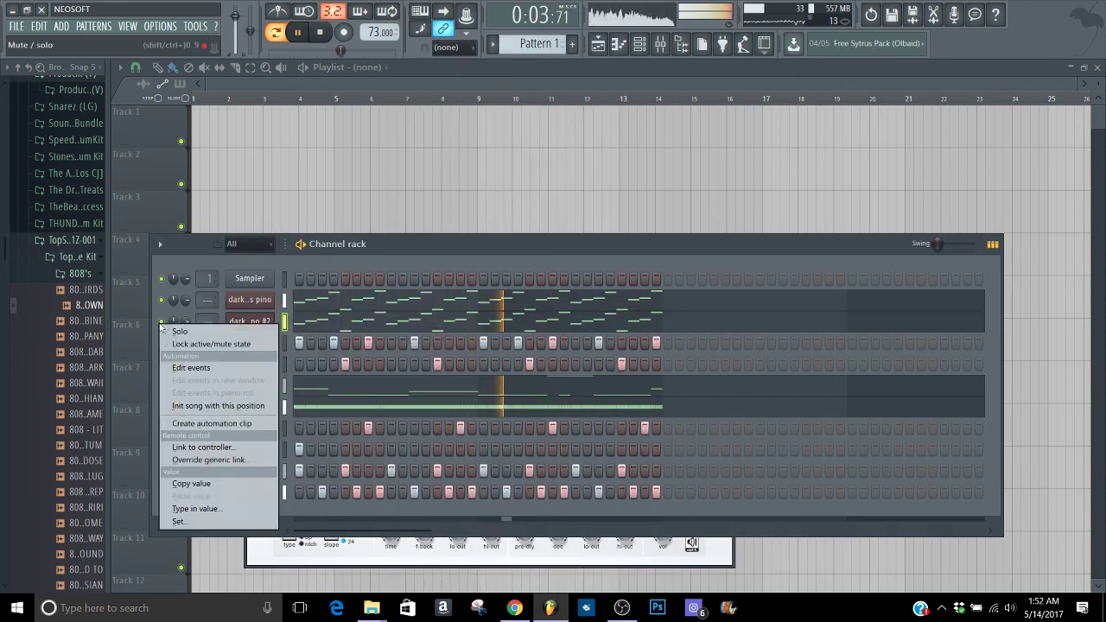
left_click(171, 332)
left_click(240, 326)
left_click(242, 323)
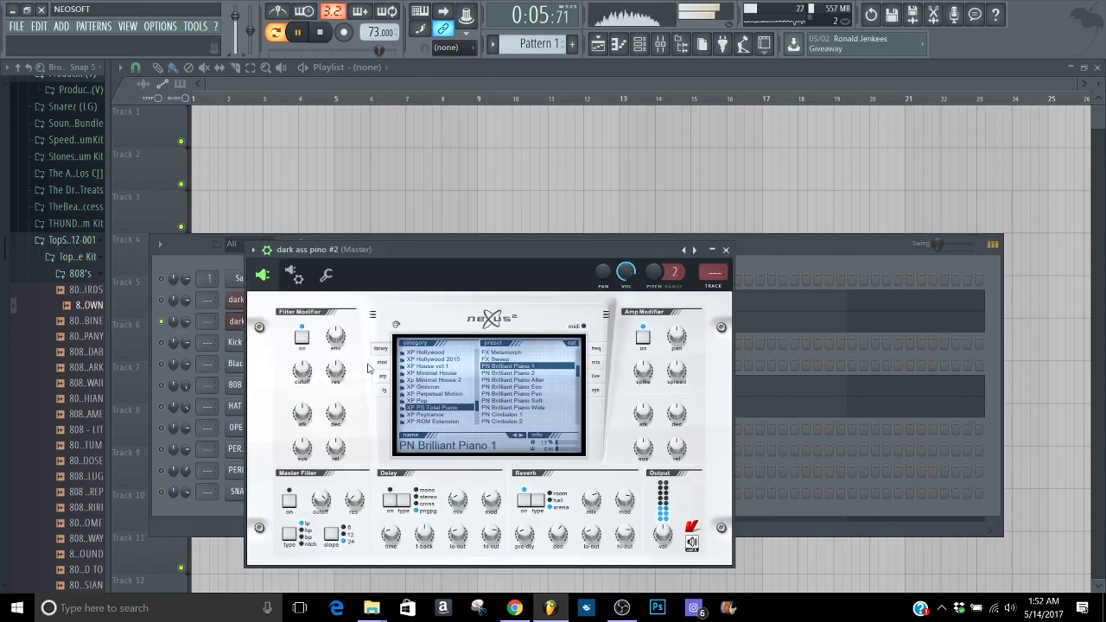
Try the PN Cimbalon 2 preset on the cloned Nexus and settle on AR Gil Bates from the XP Pop category
left_click(489, 415)
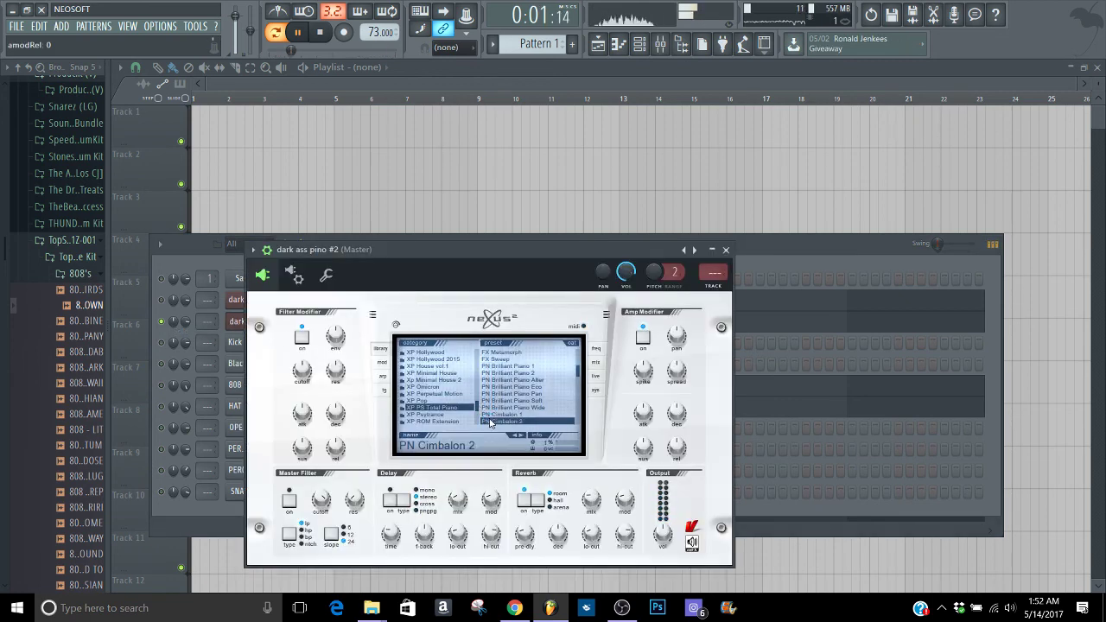
left_click(489, 419)
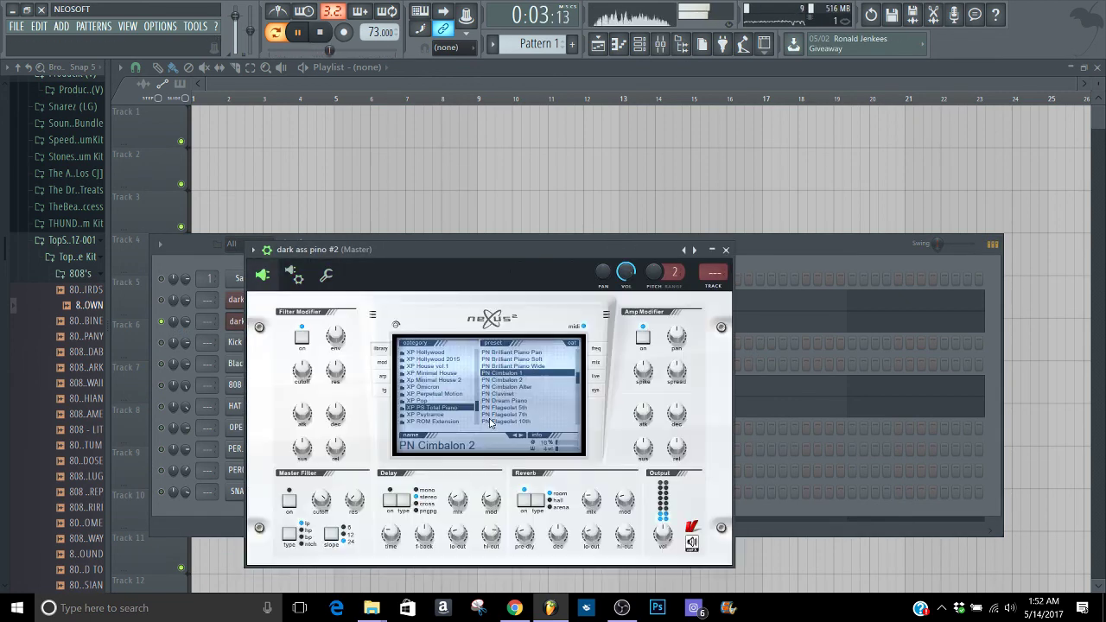
left_click(439, 401)
left_click(489, 394)
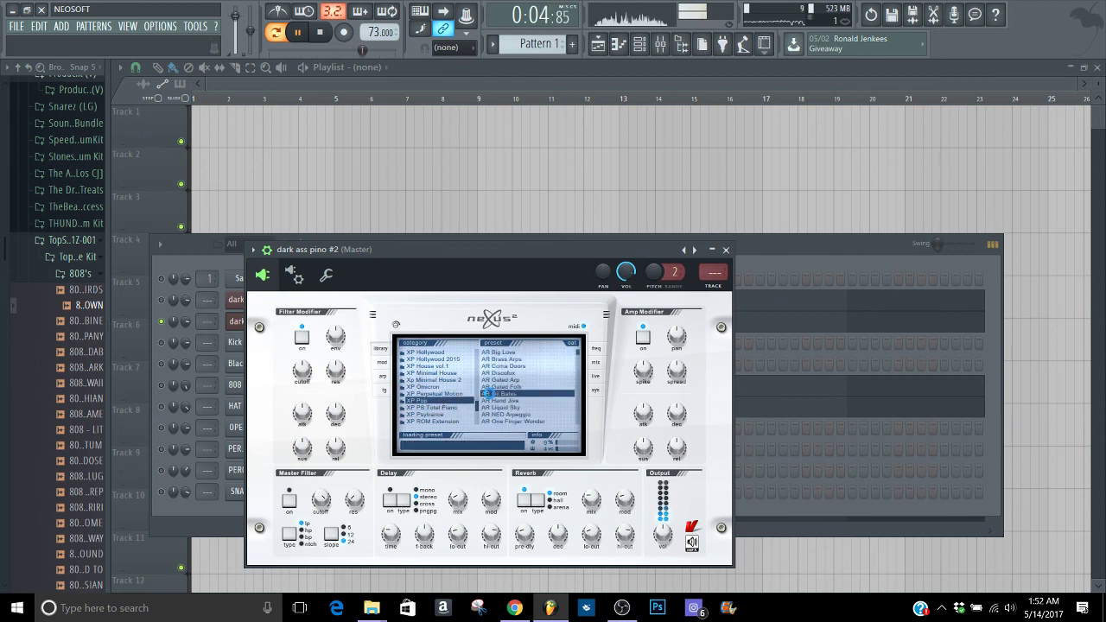
scroll(491, 397, "down", 3)
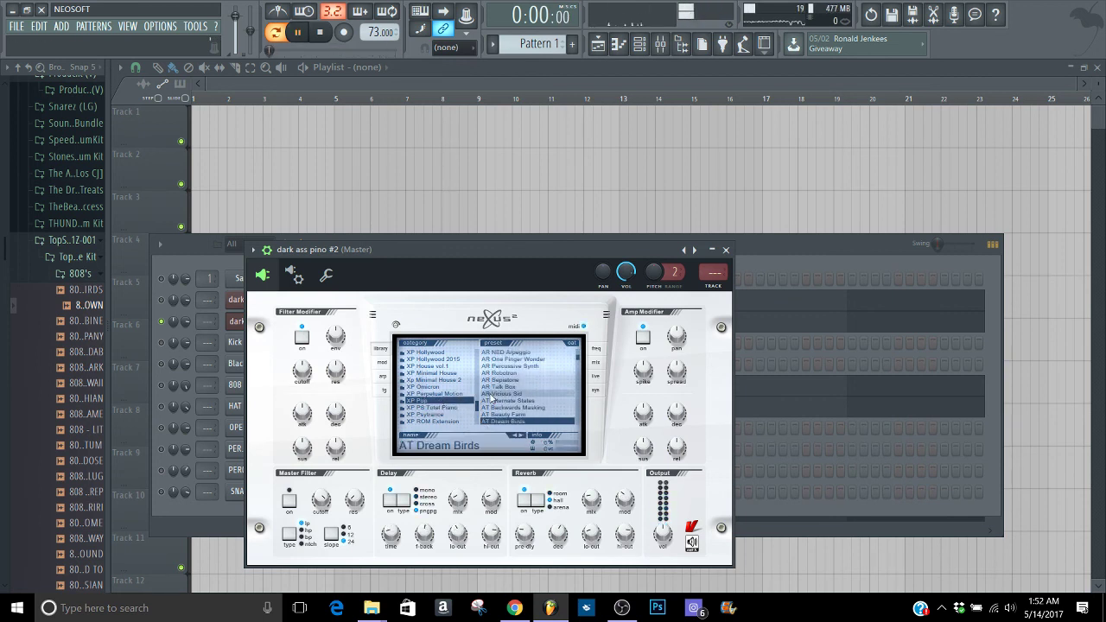
scroll(491, 398, "up", 3)
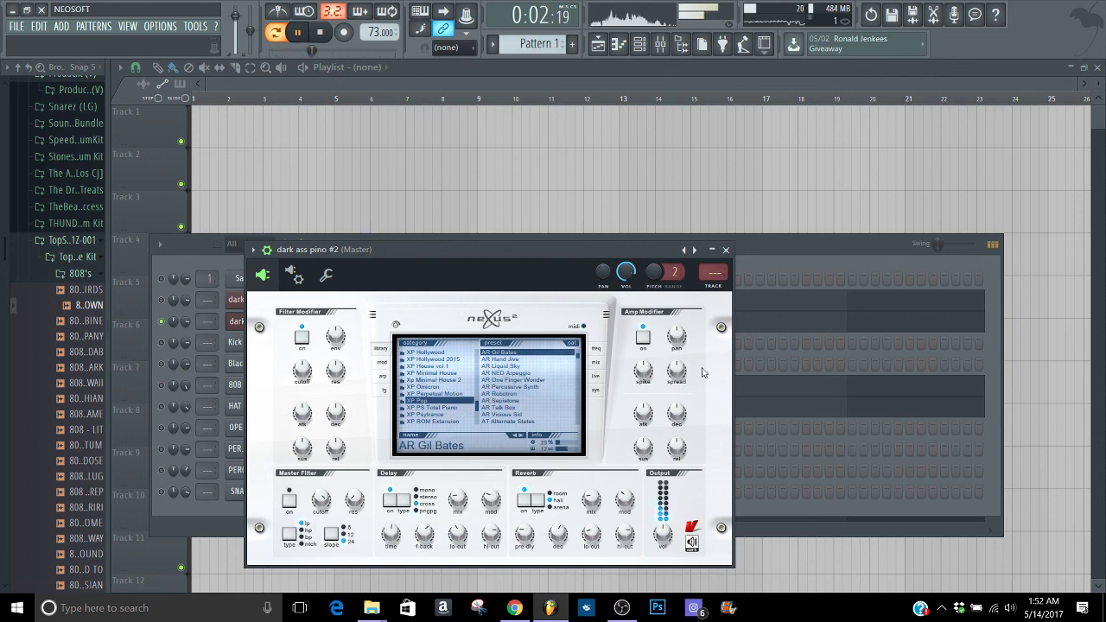
Transpose the dark ass pino #2 melody up one octave in the piano roll and close the roll
key("F7")
key("ctrl+Up")
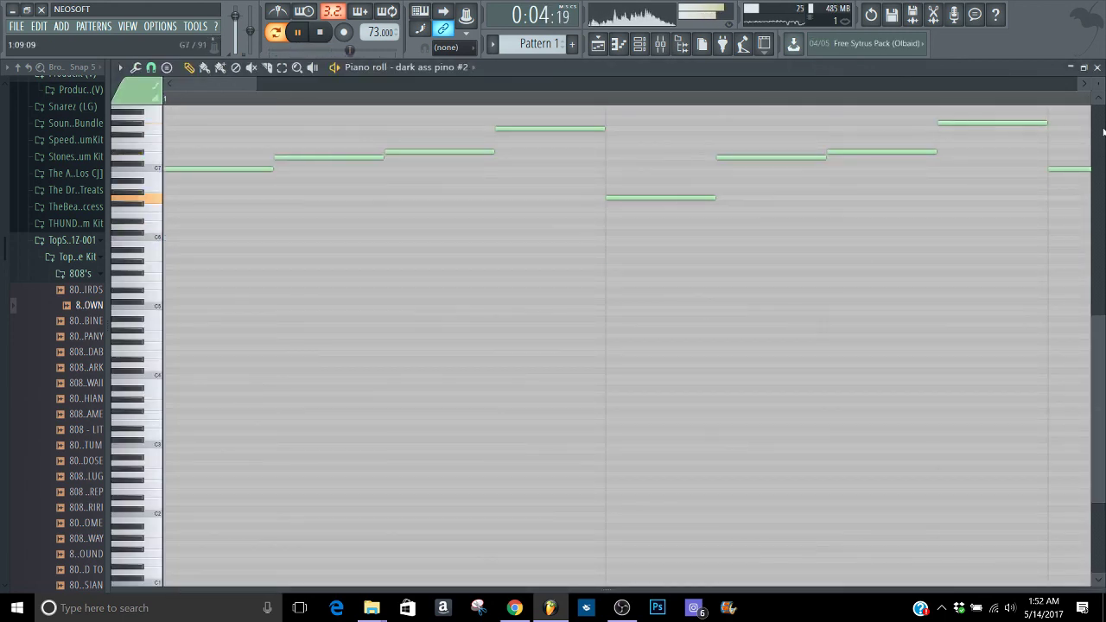
key("F7")
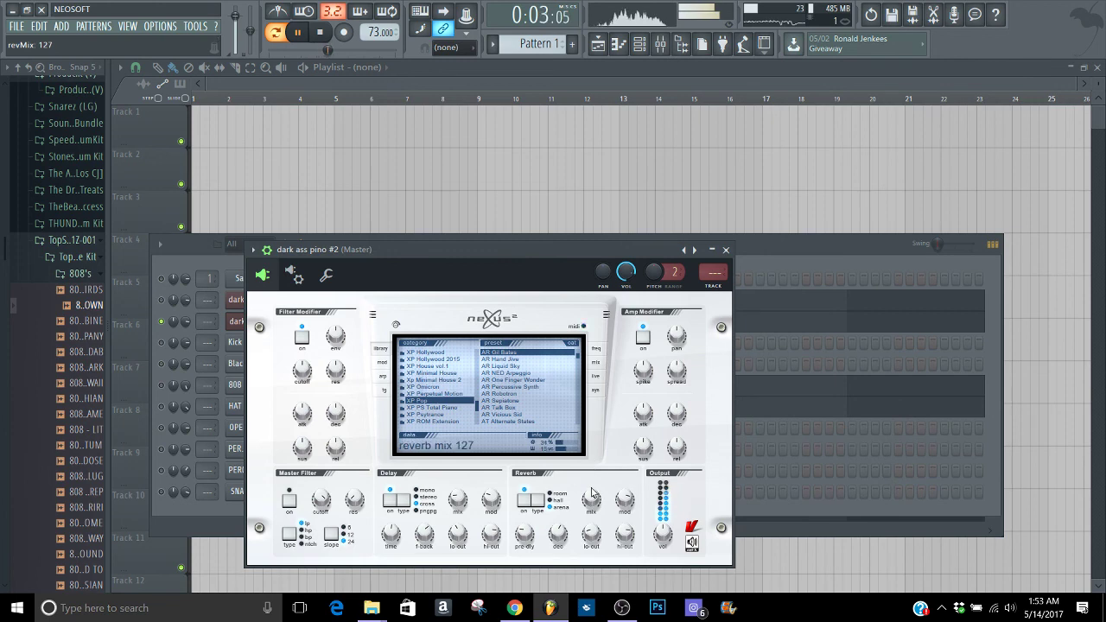
Unsolo the dark ass pino #2 channel and lower its volume against the full beat
right_click(164, 320)
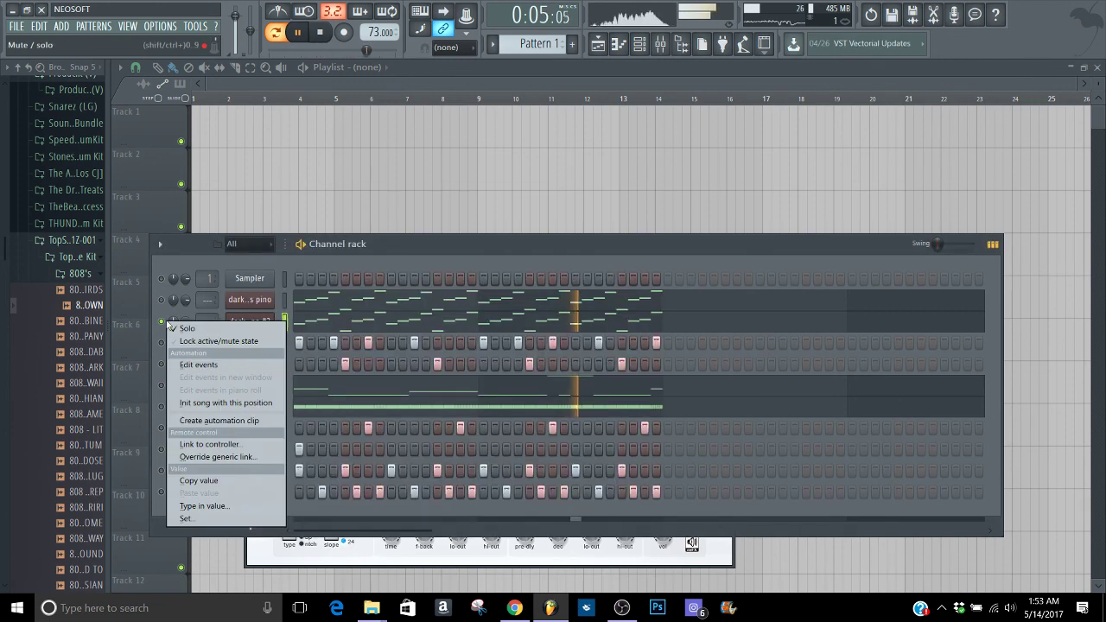
left_click(170, 328)
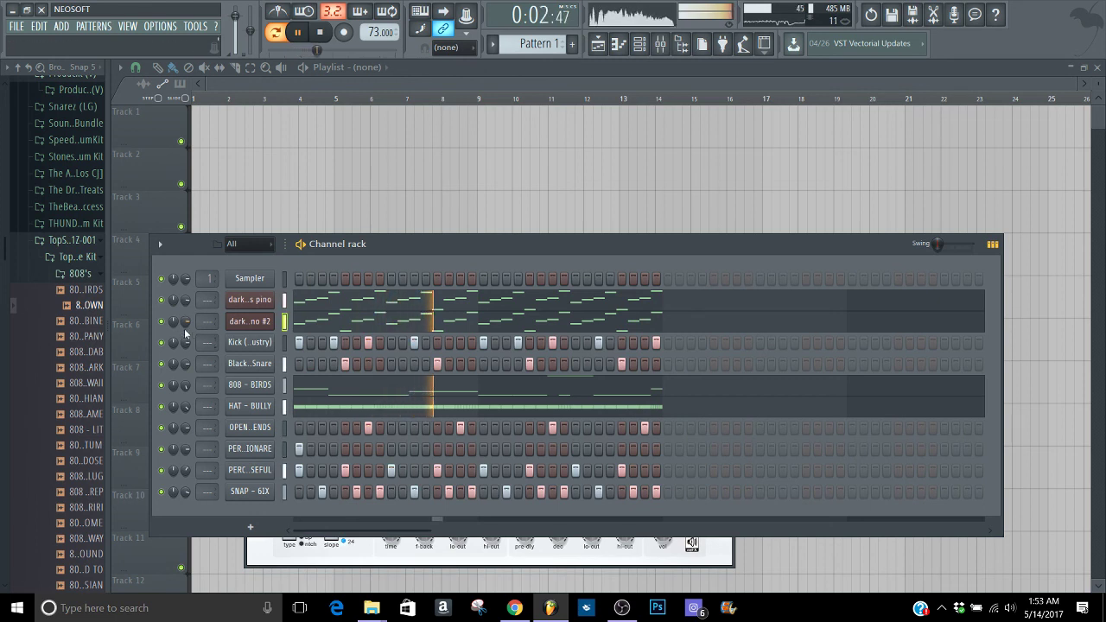
left_click_drag(185, 321, 186, 325)
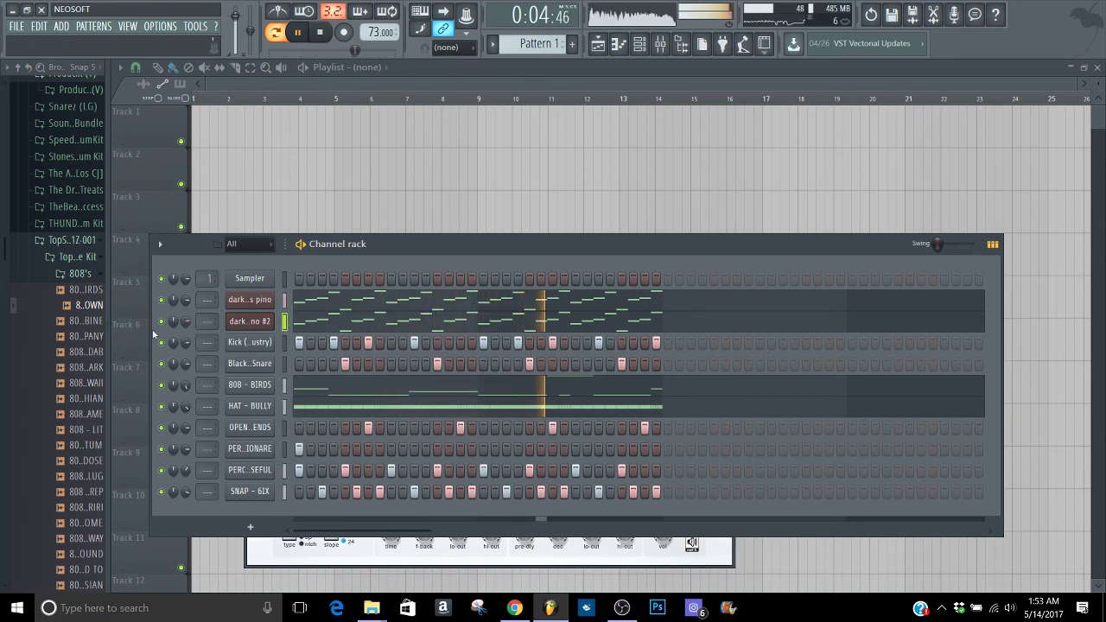
left_click_drag(2, 256, 4, 273)
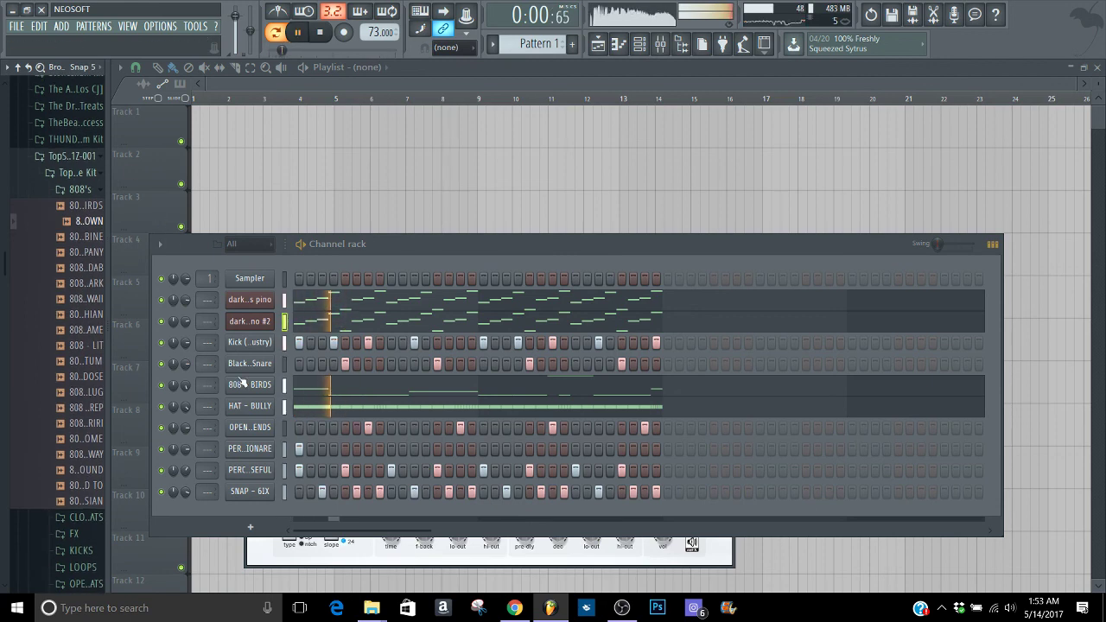
left_click_drag(3, 272, 3, 150)
left_click_drag(186, 321, 185, 324)
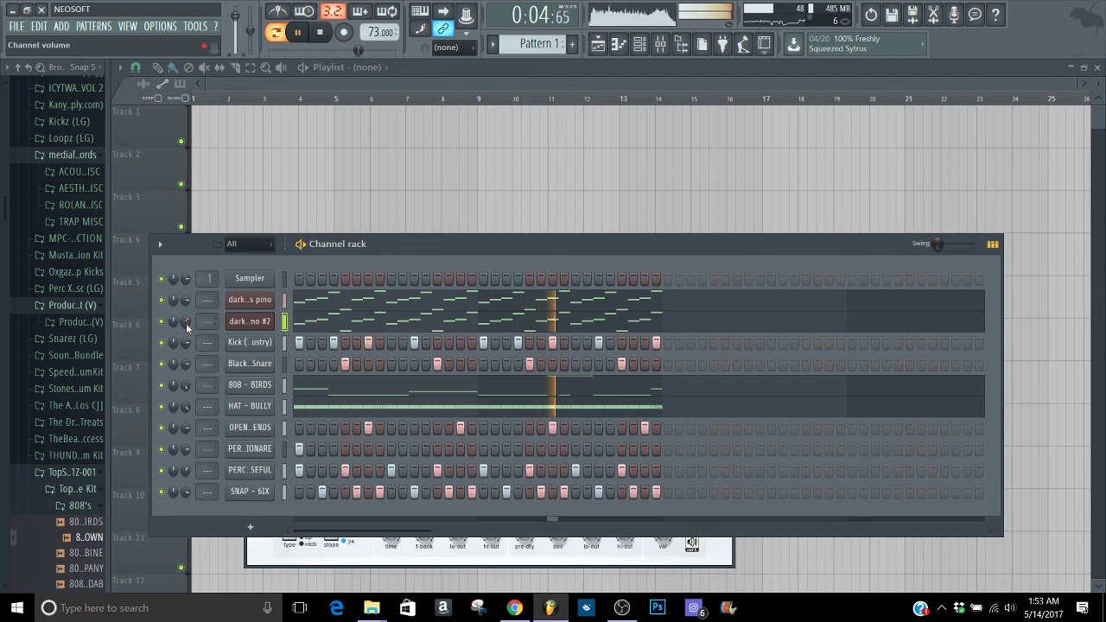
Collapse the open drum kit subfolders in the browser and open the Vox & Chants Kit folder
left_click_drag(3, 211, 3, 186)
left_click(40, 216)
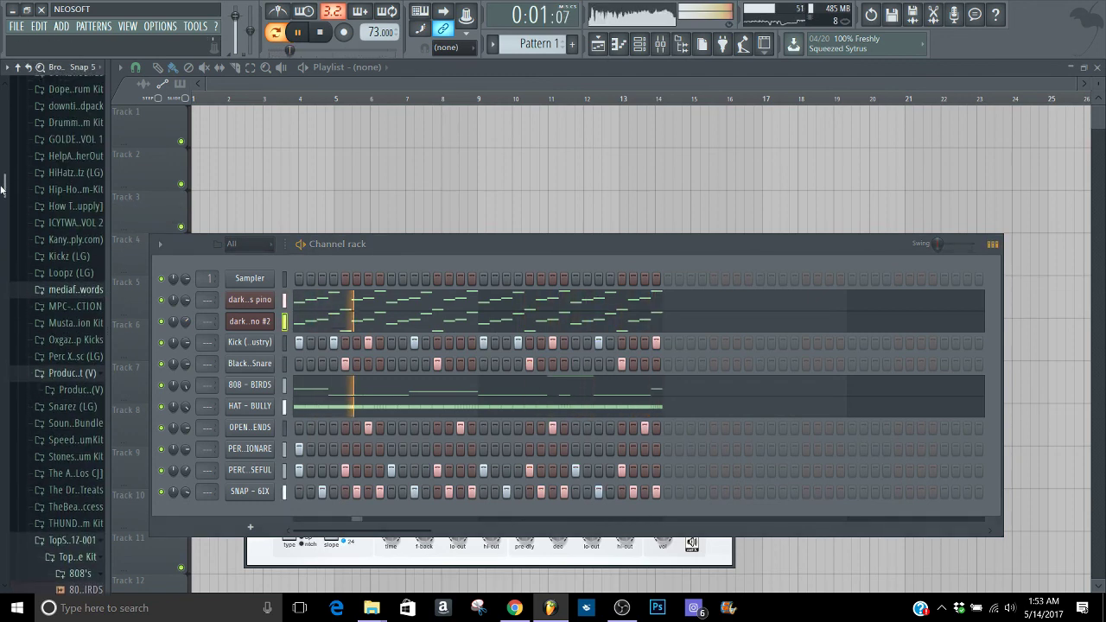
left_click(44, 373)
left_click_drag(4, 185, 3, 164)
left_click(32, 157)
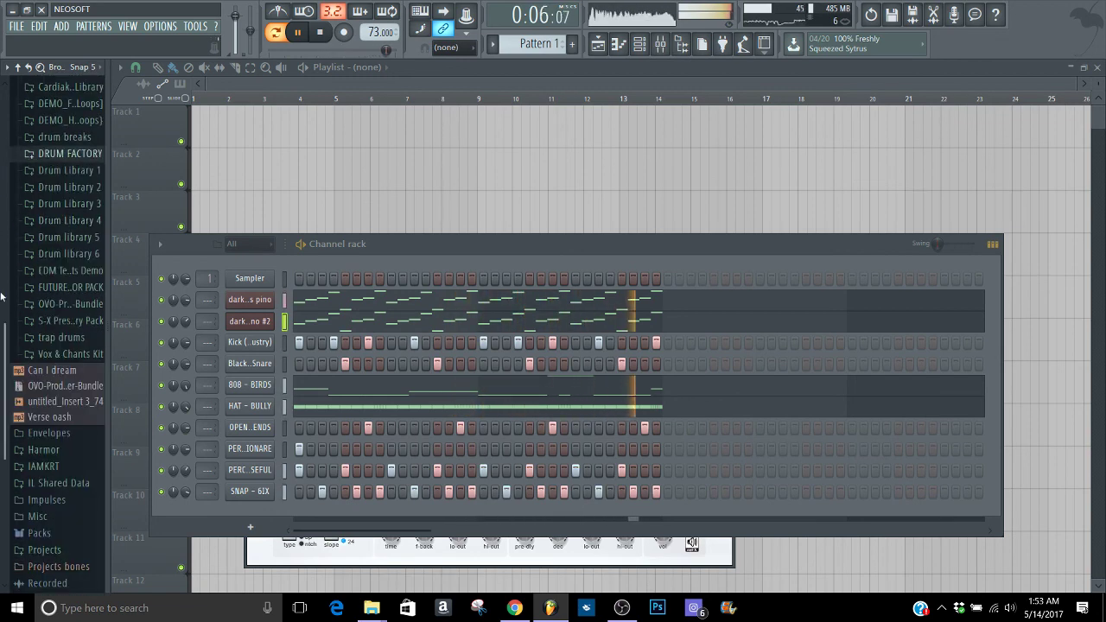
left_click(60, 354)
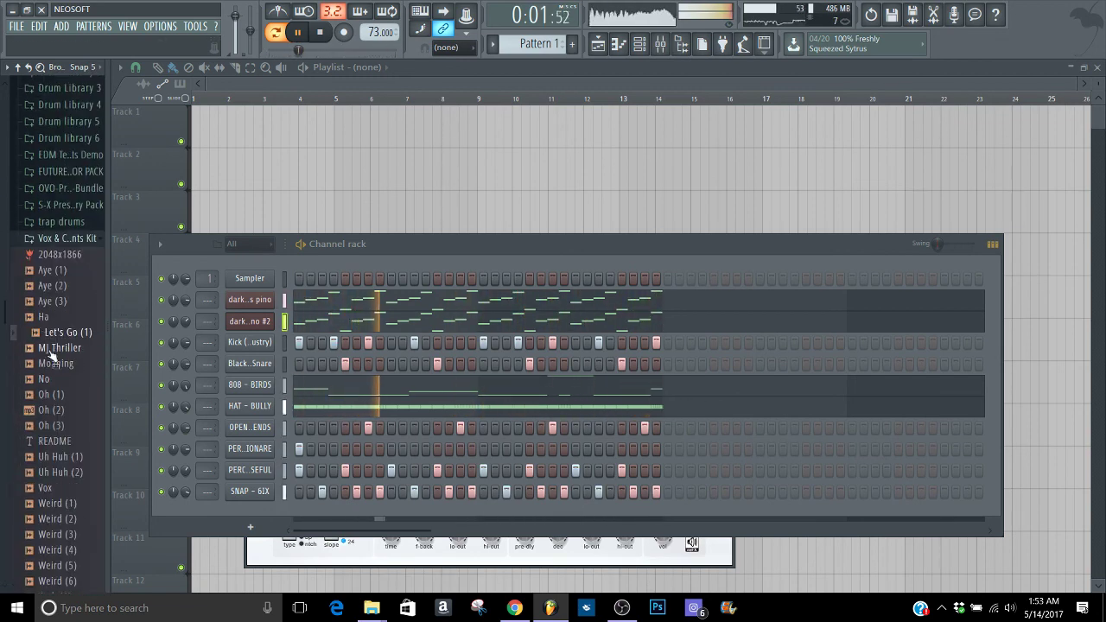
Stop playback and audition the vocal samples in the Vox & Chants Kit folder, including Ha, MJ Thriller and Let's Go (1)
left_click(49, 349)
key("space")
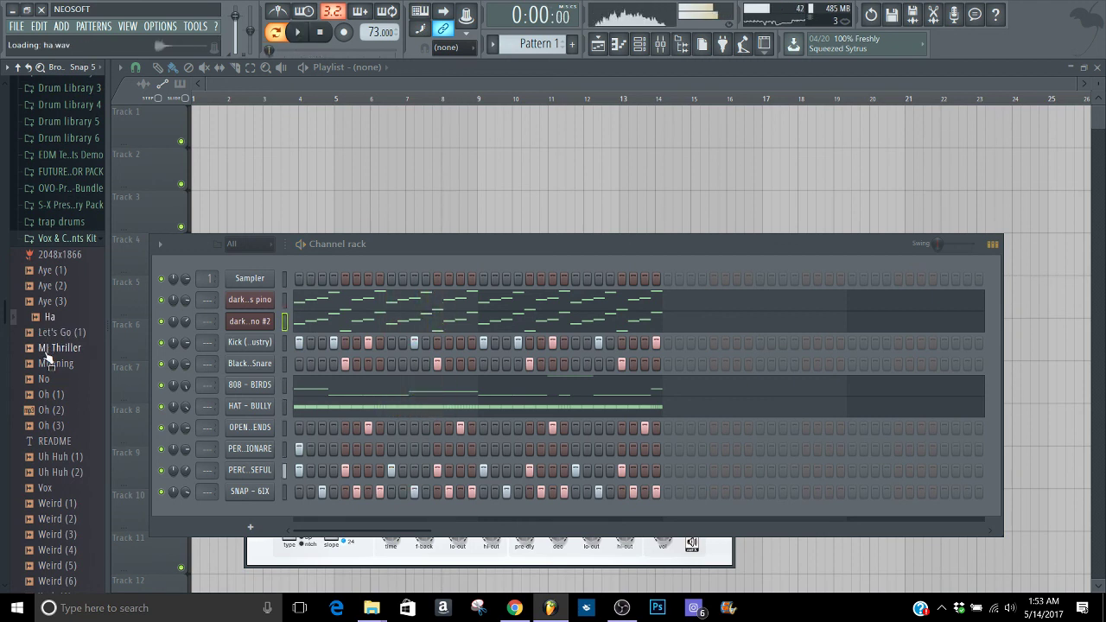
key("Down")
key("Down")
key("Down")
key("Down")
key("Down")
key("Down")
key("Down")
key("Down")
key("Down")
key("Down")
key("Down")
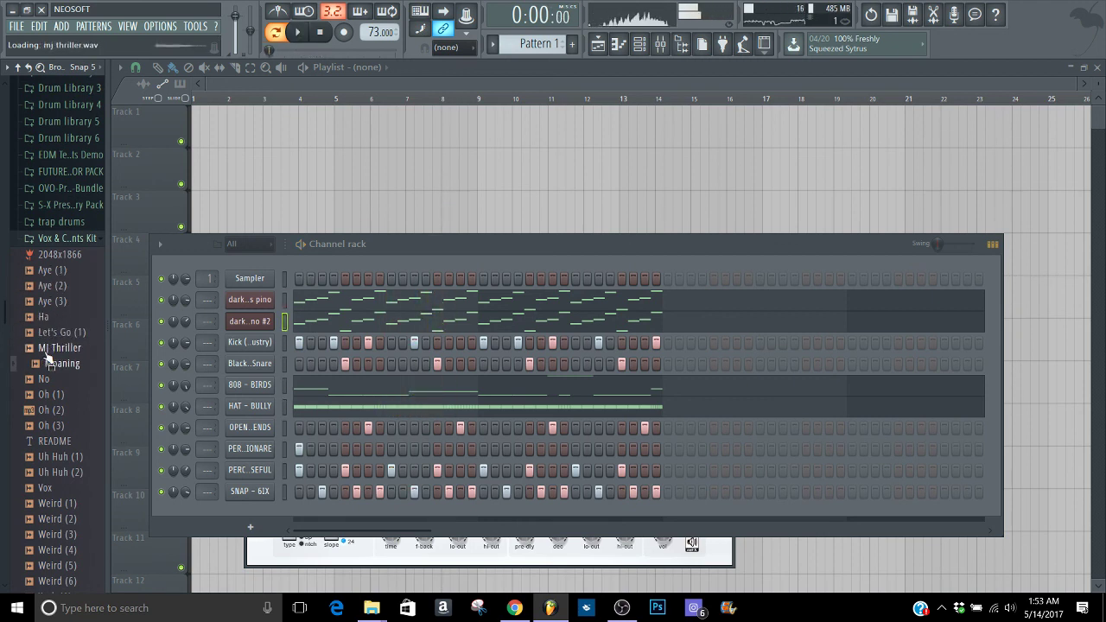
key("Up")
key("Up")
key("Up")
key("Up")
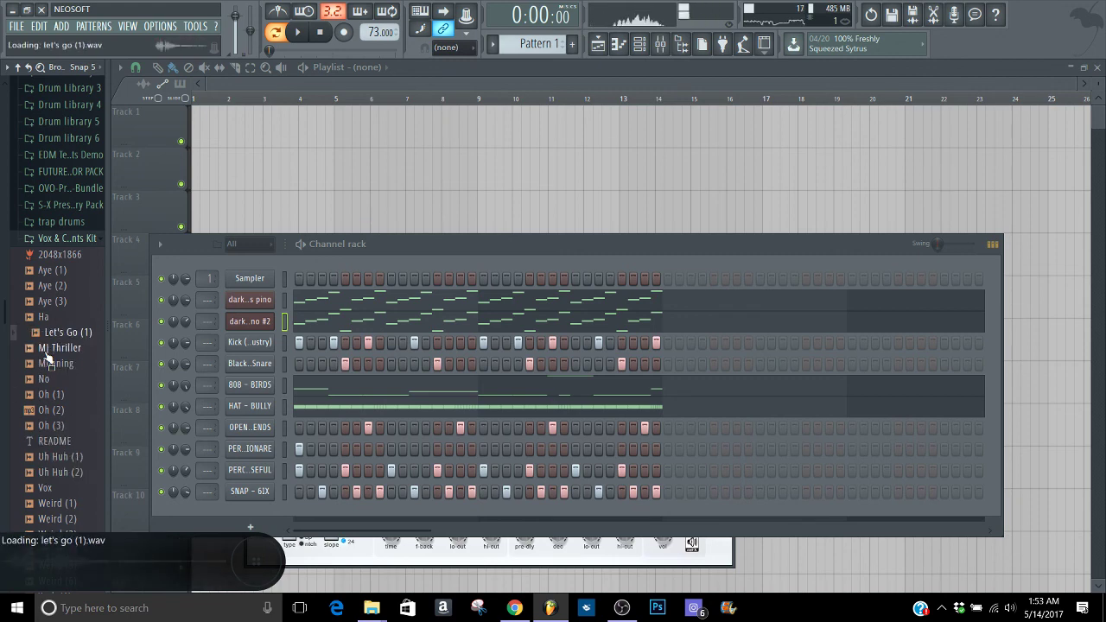
Collapse the Vox & Chants Kit folder, move through the Drum kits folder list and restart playback
key("Left")
key("Left")
key("Up")
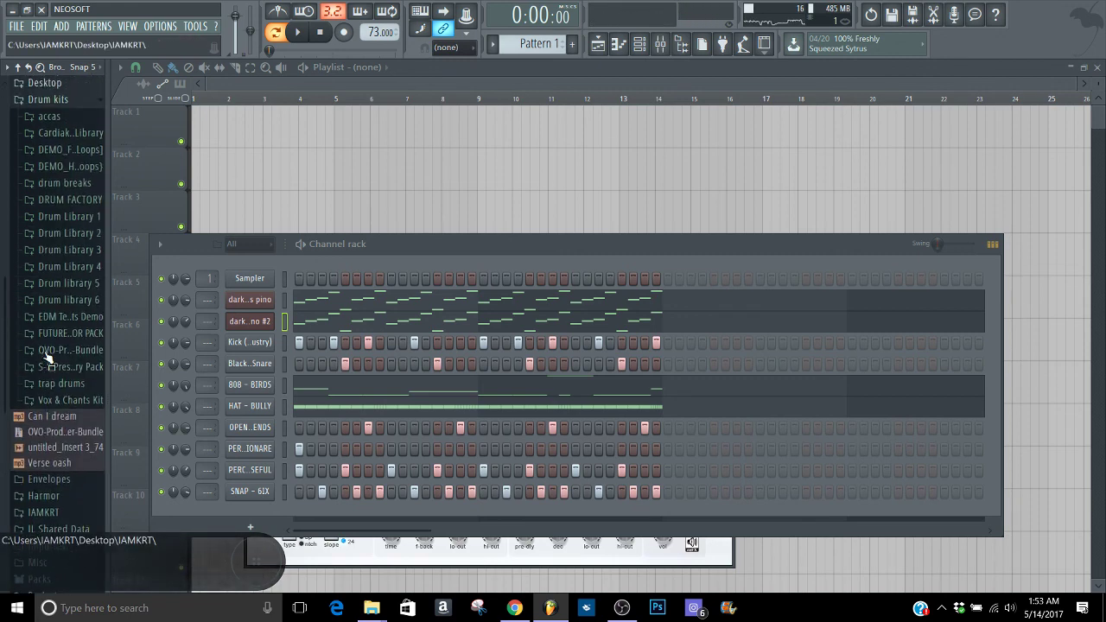
key("Down")
key("Down")
key("Down")
key("Down")
key("Down")
key("Down")
key("Down")
key("Down")
key("Down")
key("Down")
key("Down")
key("Down")
key("space")
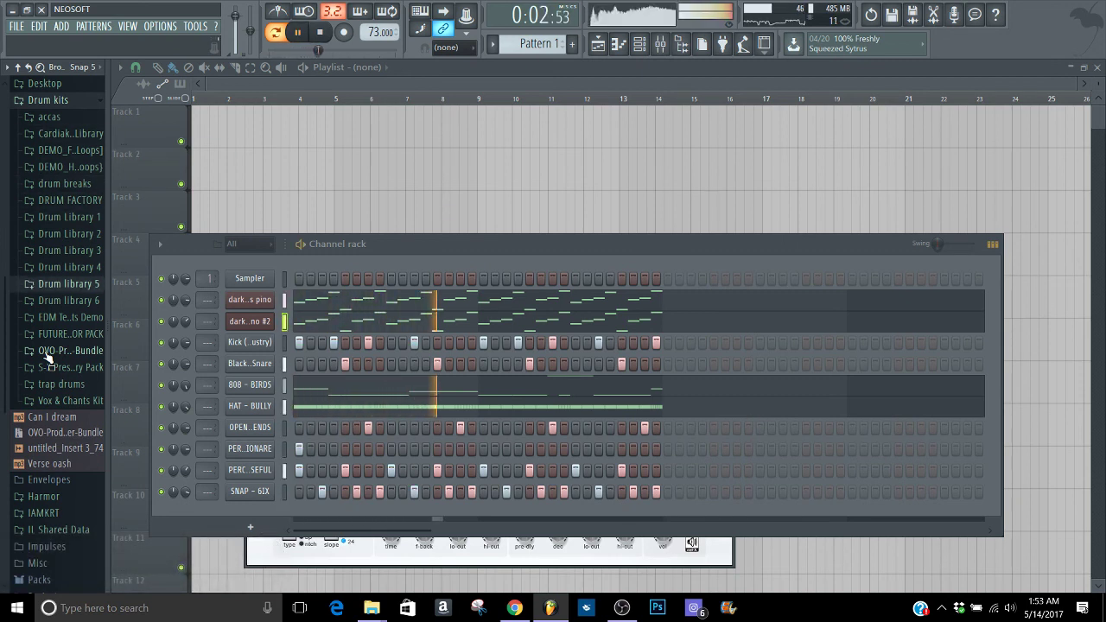
Look inside the drum breaks folder and collapse it again
scroll(47, 358, "up", 3)
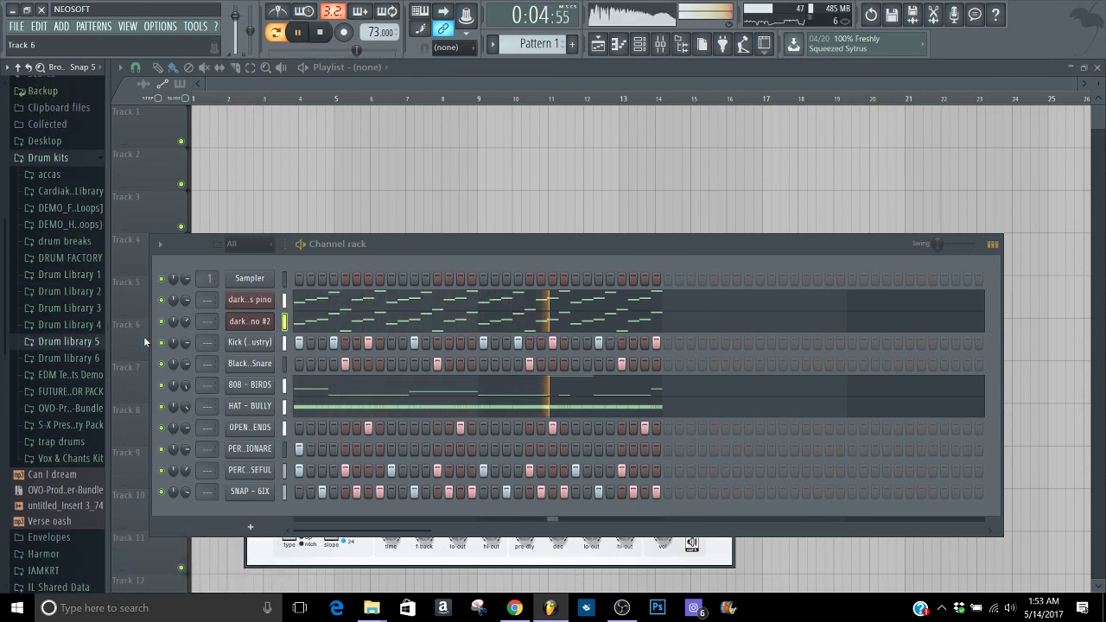
scroll(95, 328, "down", 1)
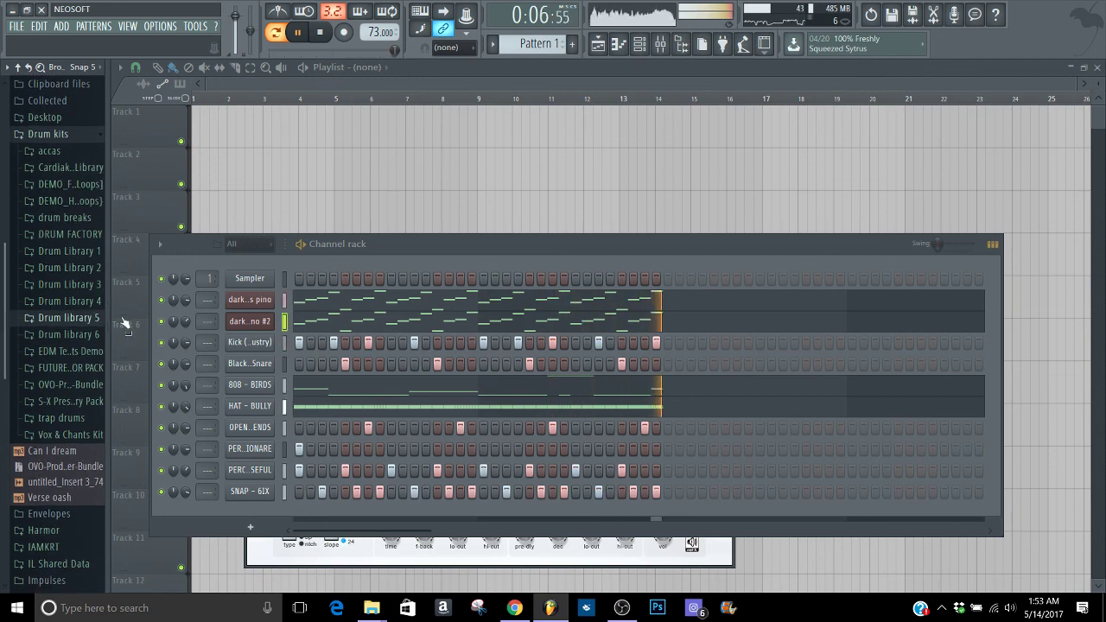
left_click(65, 218)
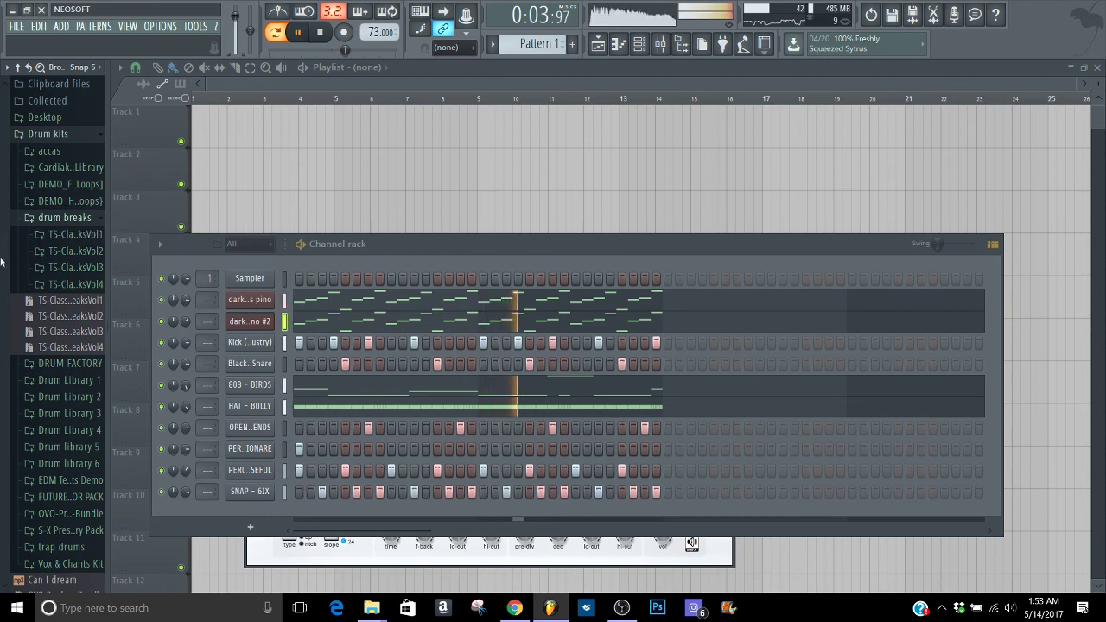
scroll(35, 242, "down", 2)
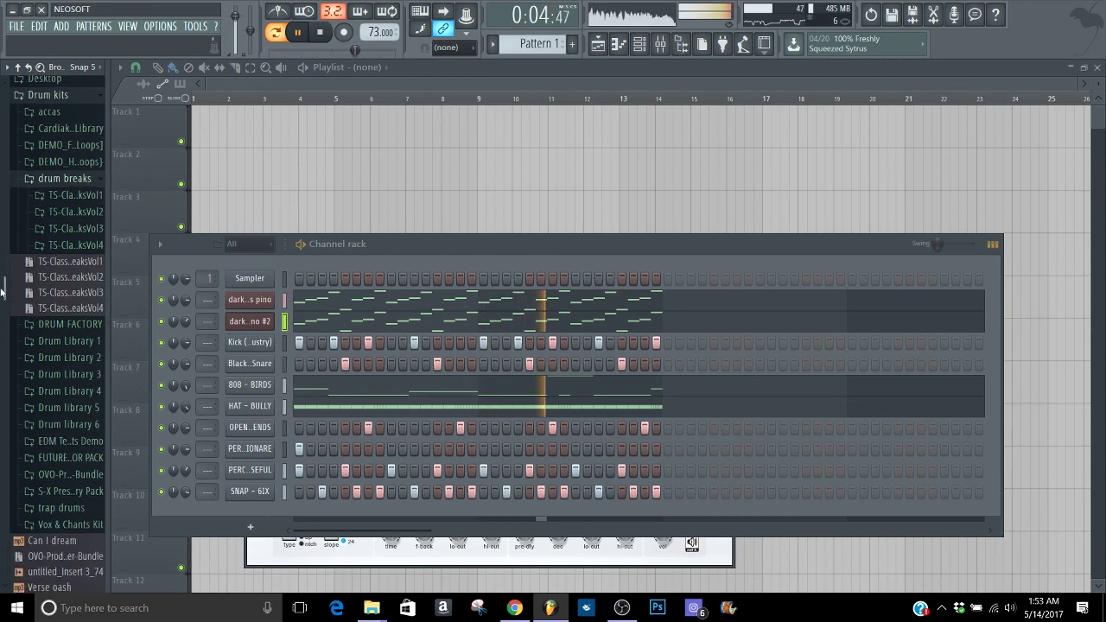
left_click(48, 176)
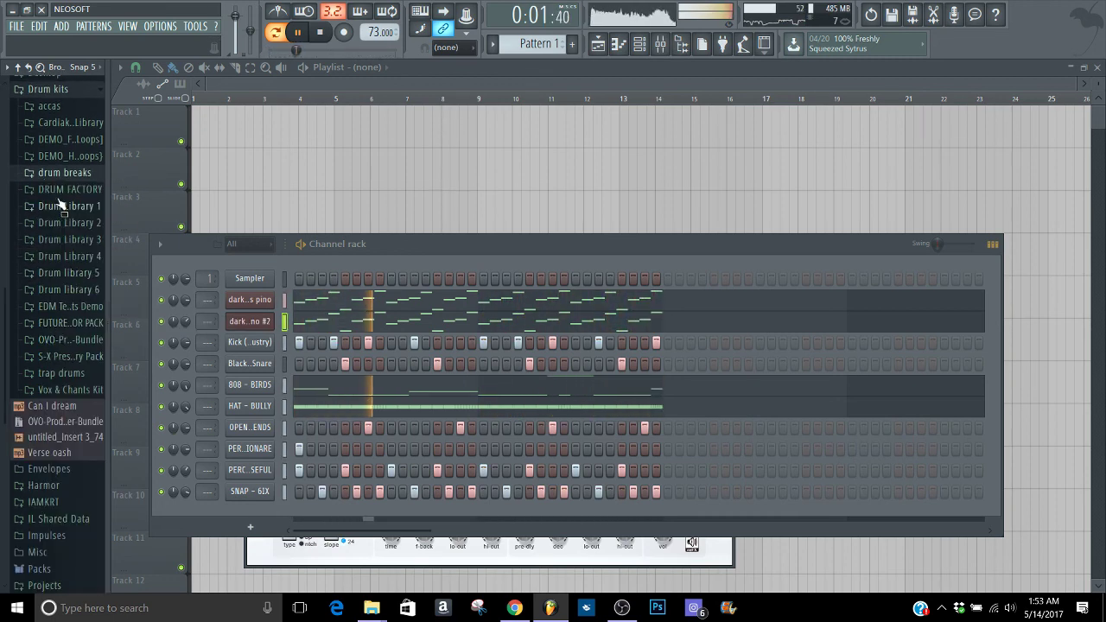
Collapse the Drum kits folder and open the vox folder of the IAMKRT drum soundkit inside Drums & Sounds
left_click(48, 89)
left_click(17, 333)
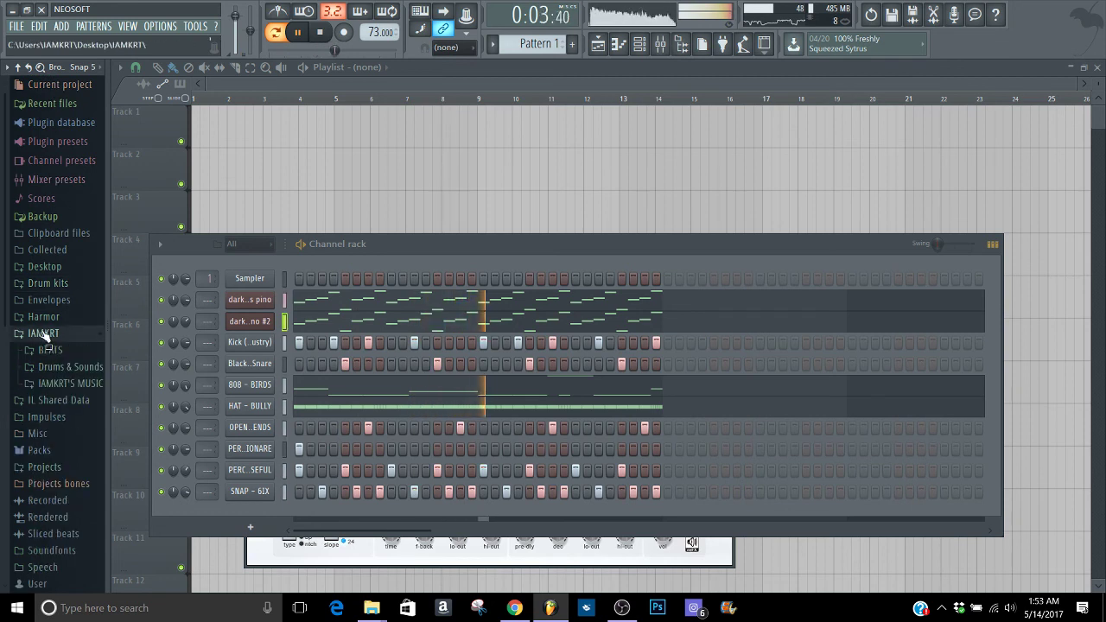
left_click(74, 368)
left_click(69, 386)
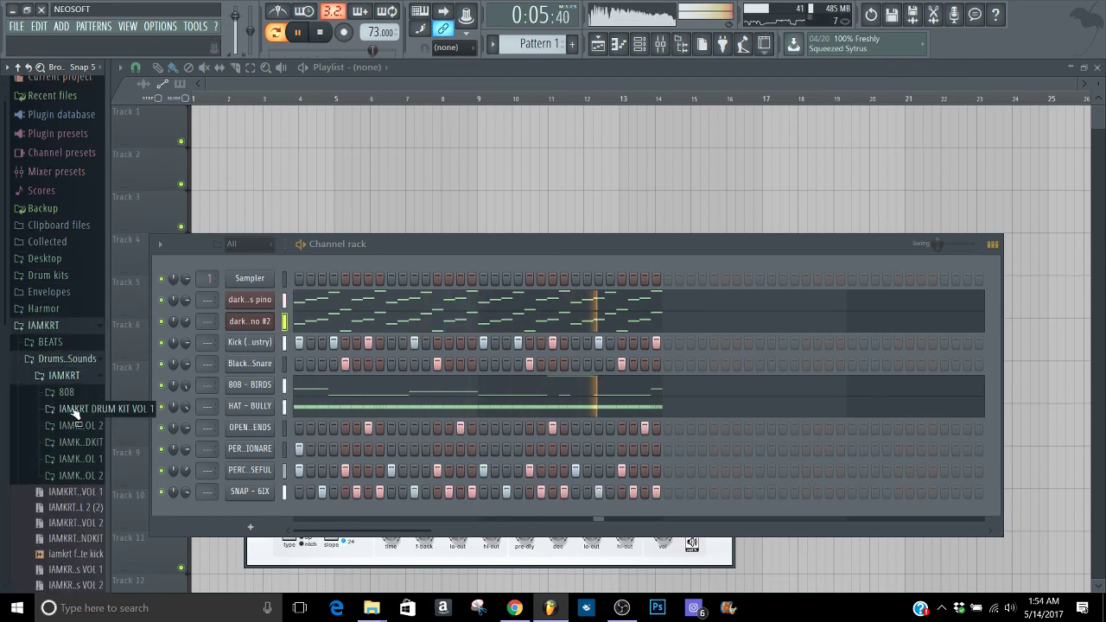
left_click(76, 428)
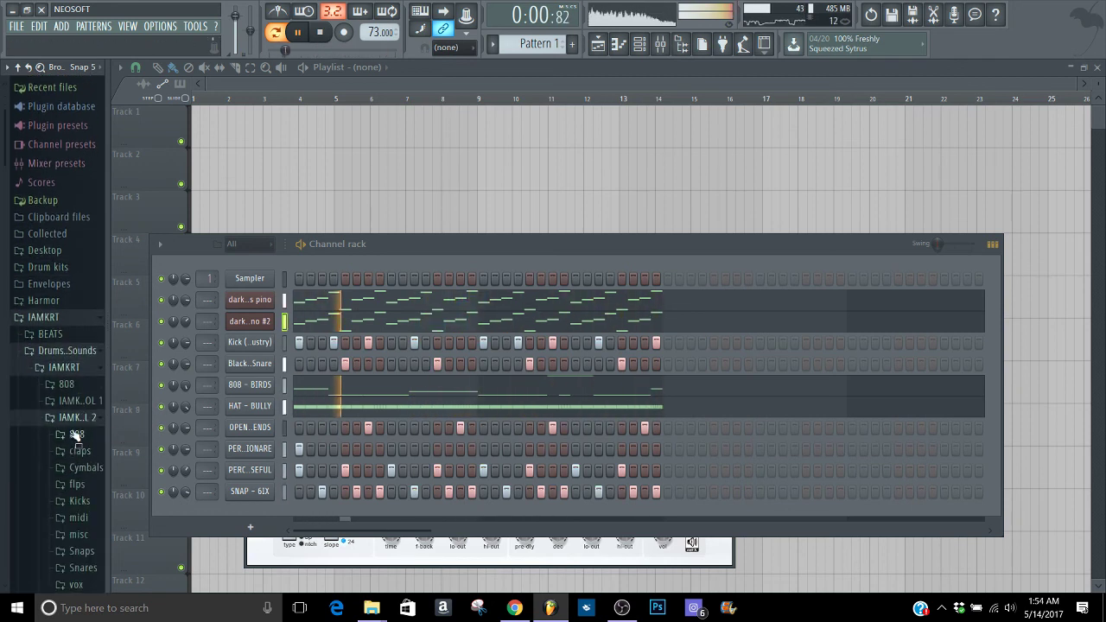
left_click(76, 423)
left_click(75, 438)
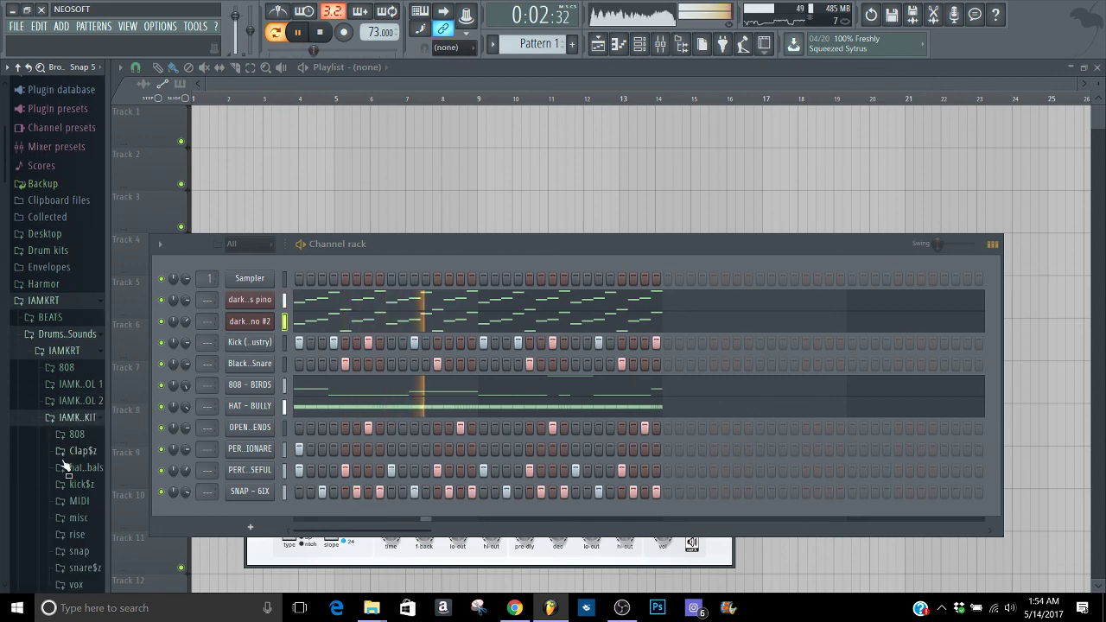
left_click(78, 584)
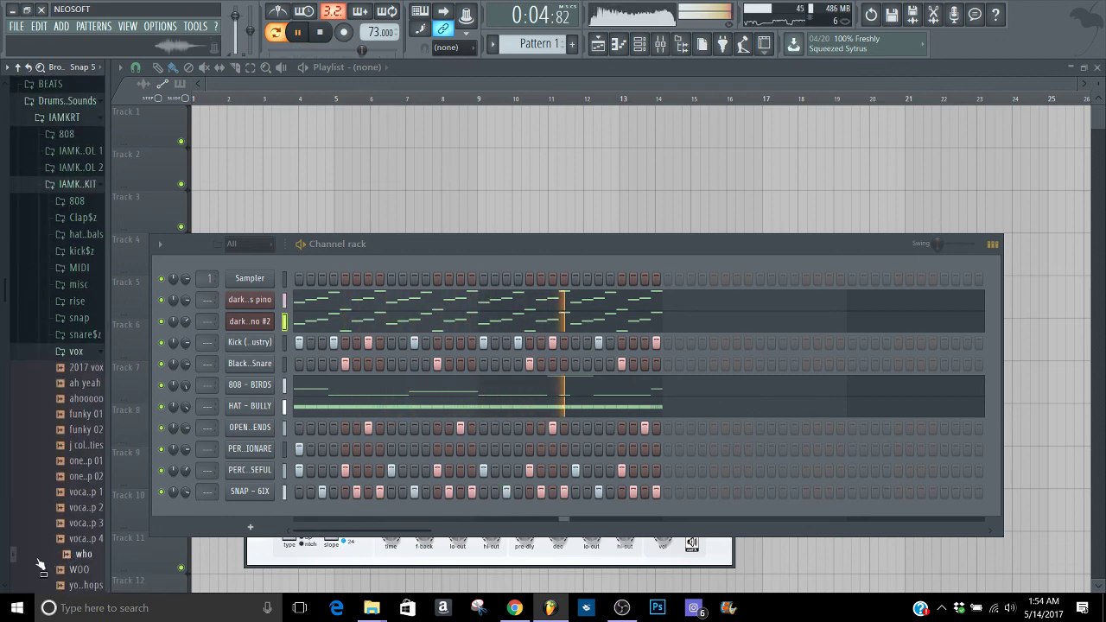
Audition vocal samples in the vox folder, including ah yeah, who and WOO
left_click(69, 383)
left_click_drag(4, 296, 5, 326)
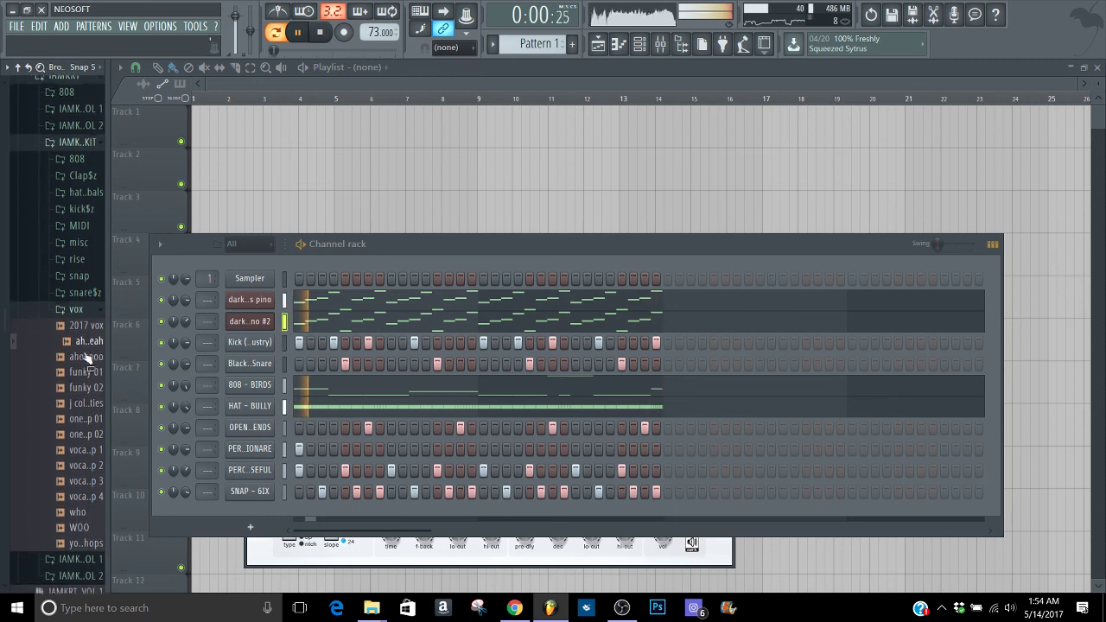
left_click(66, 506)
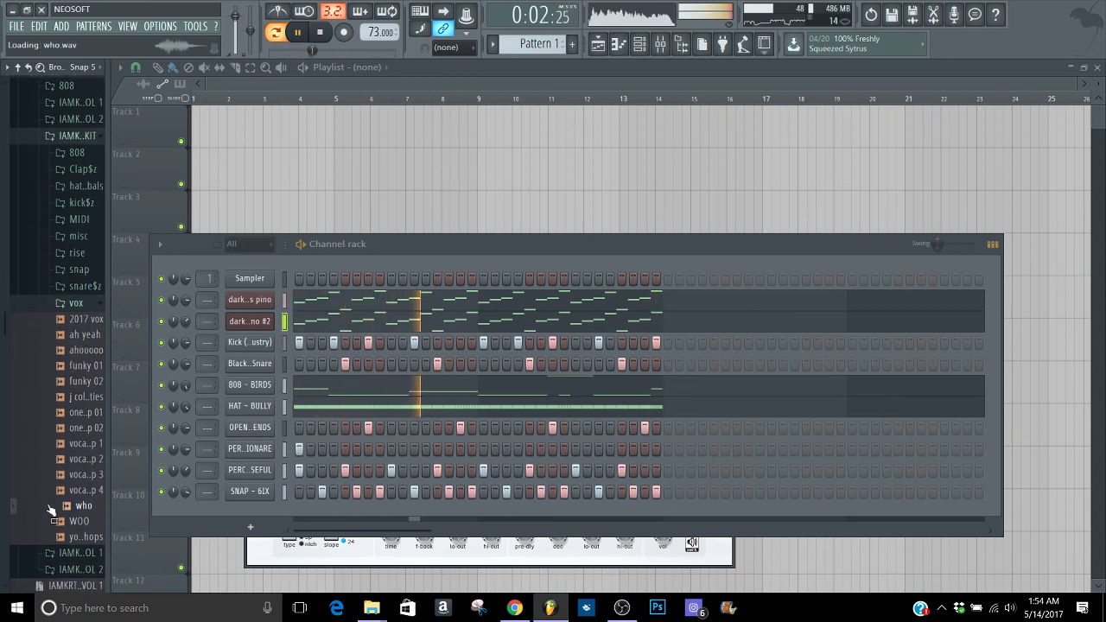
key("Down")
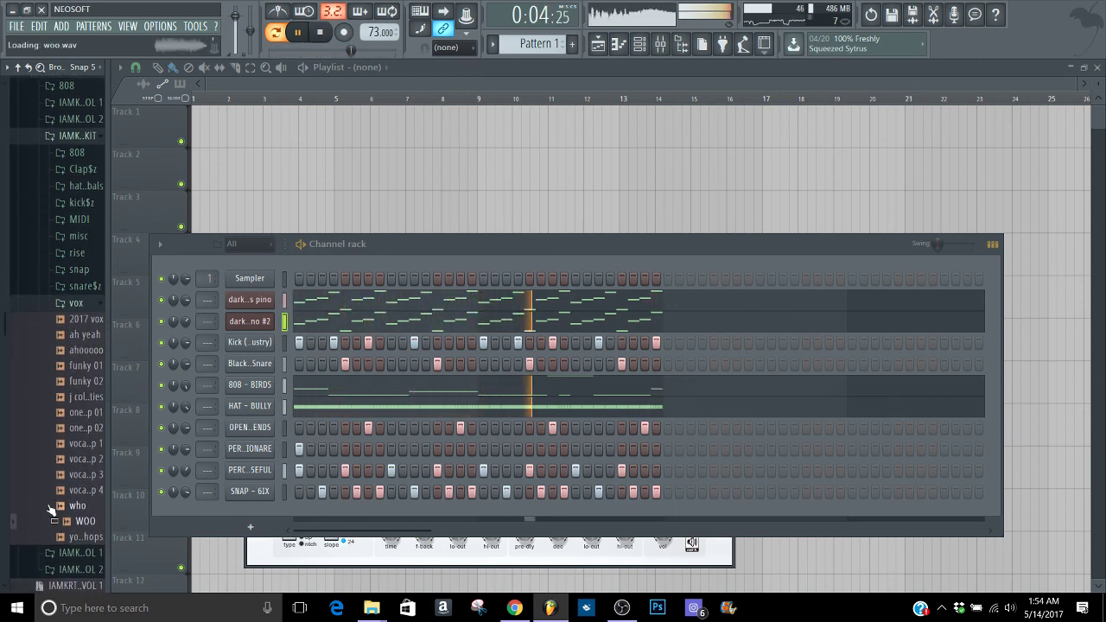
key("Up")
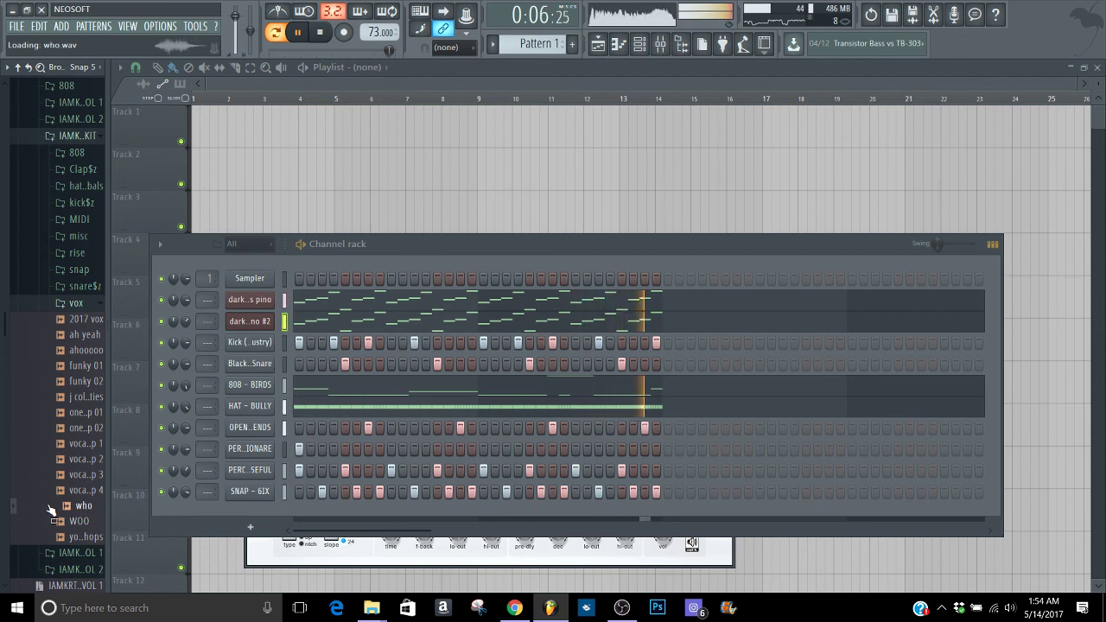
Add the who vocal sample as a new channel below SNAP - 6IX and place hits on steps 7, 15, 23 and 31
left_click_drag(54, 509, 246, 508)
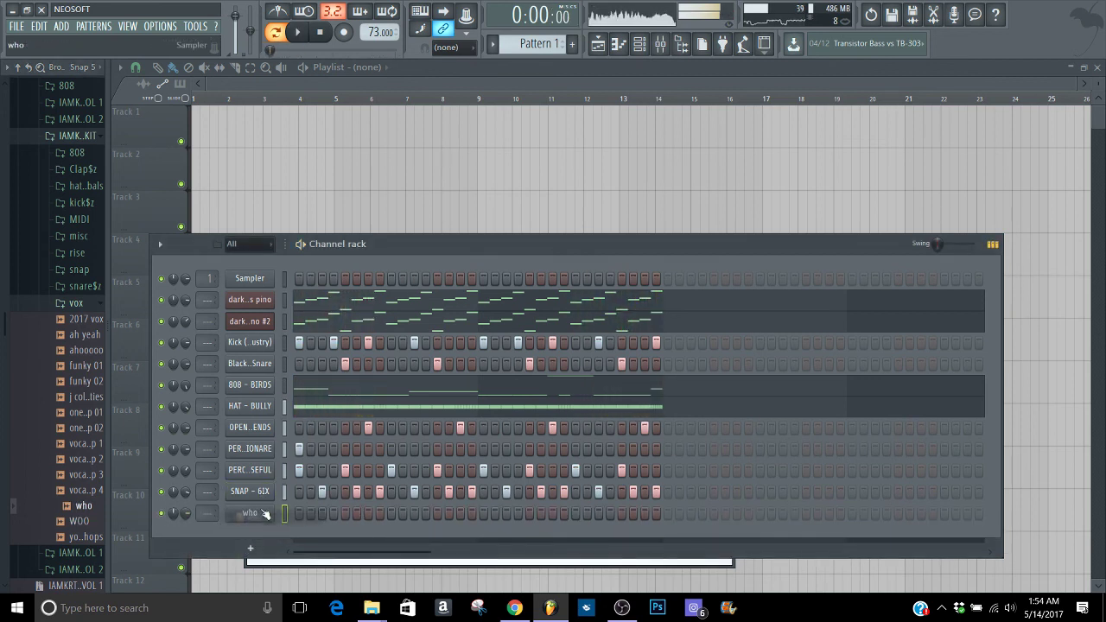
left_click(368, 515)
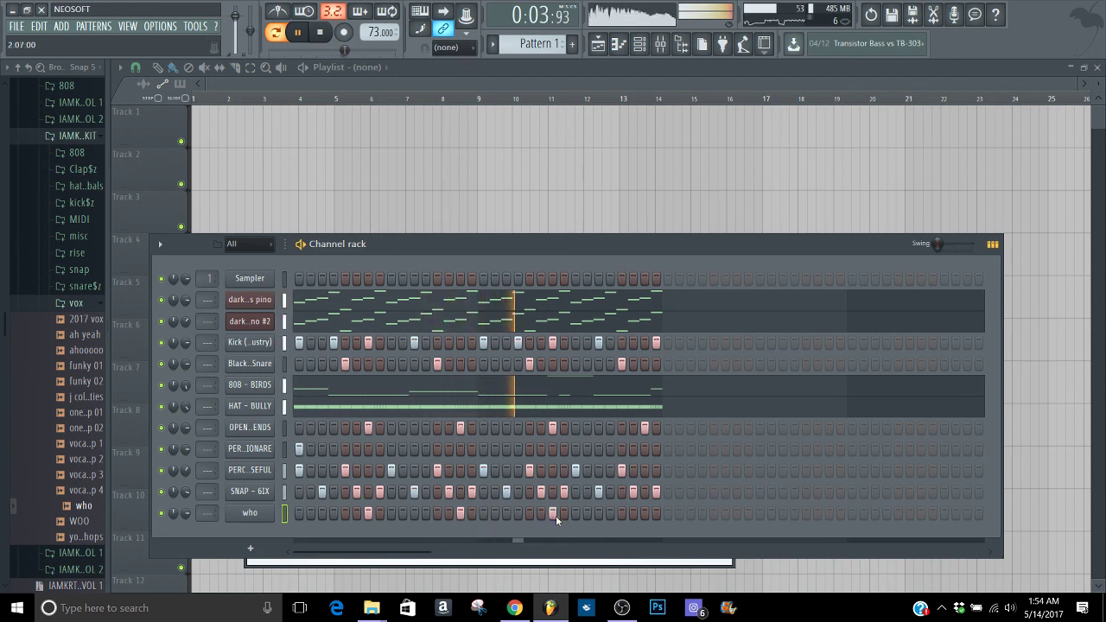
left_click(645, 514)
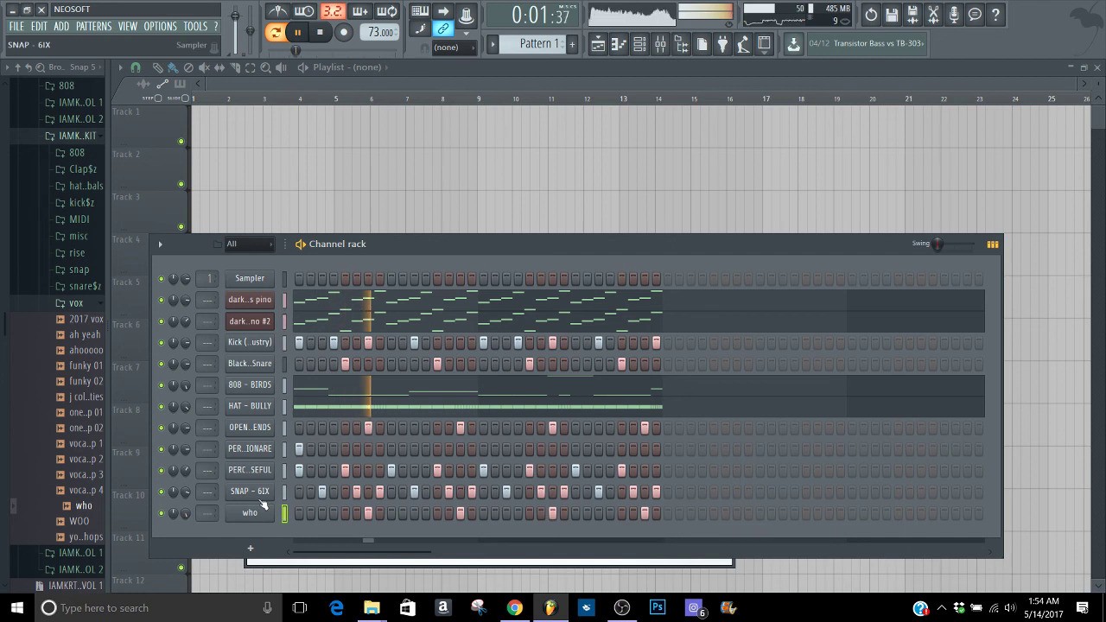
Collapse the vox and drum soundkit folders in the browser, and close the Nexus window hidden behind the channel rack
left_click(78, 304)
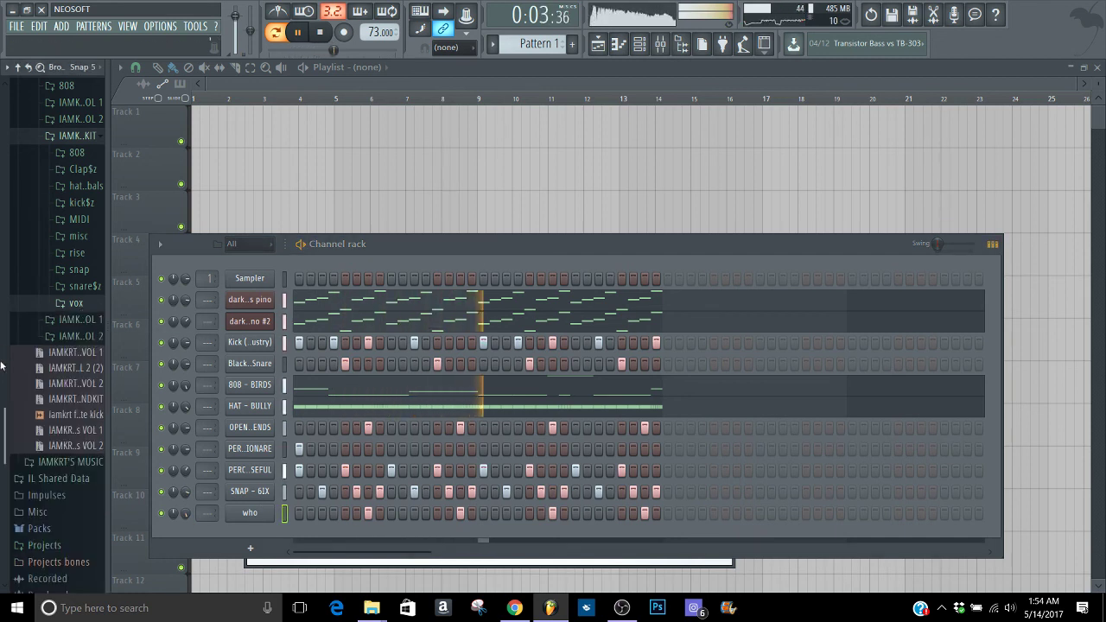
scroll(3, 428, "up", 2)
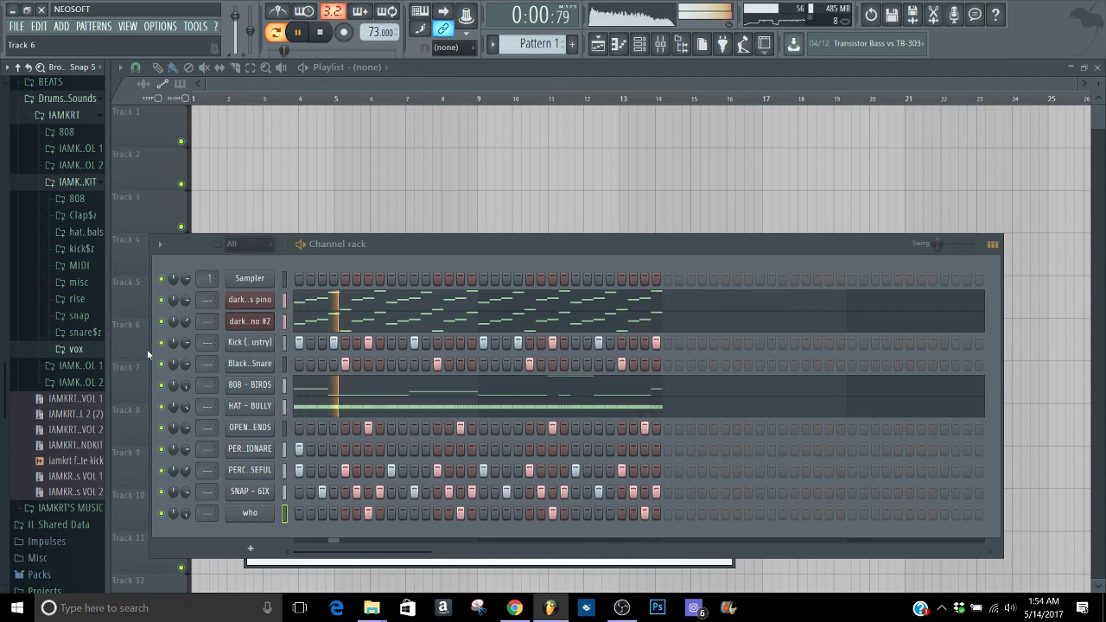
left_click(462, 258)
left_click(712, 564)
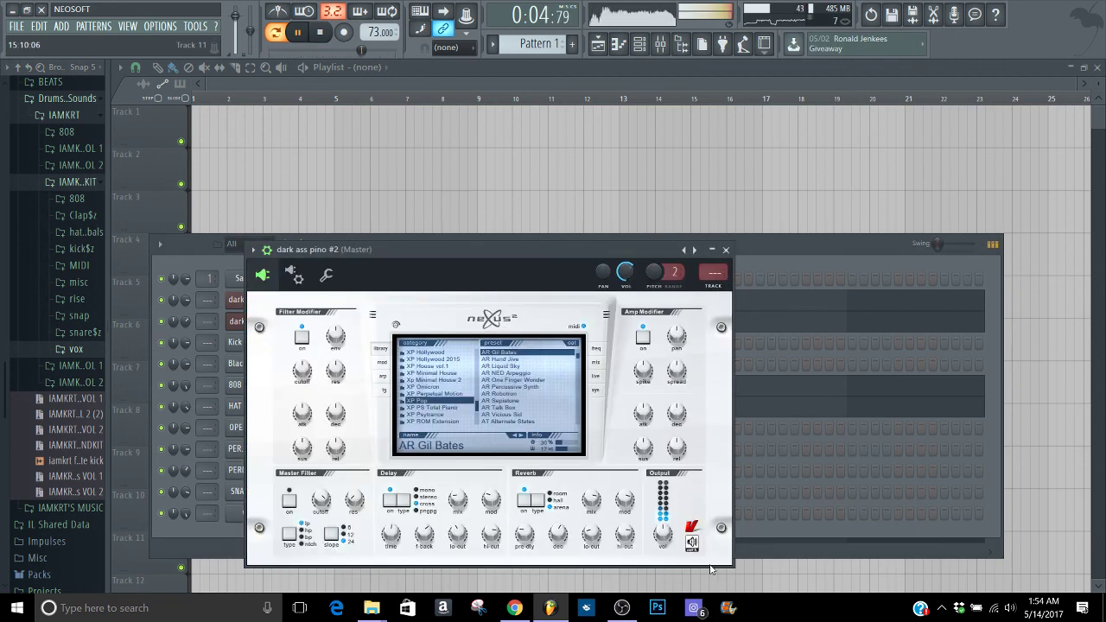
left_click(726, 249)
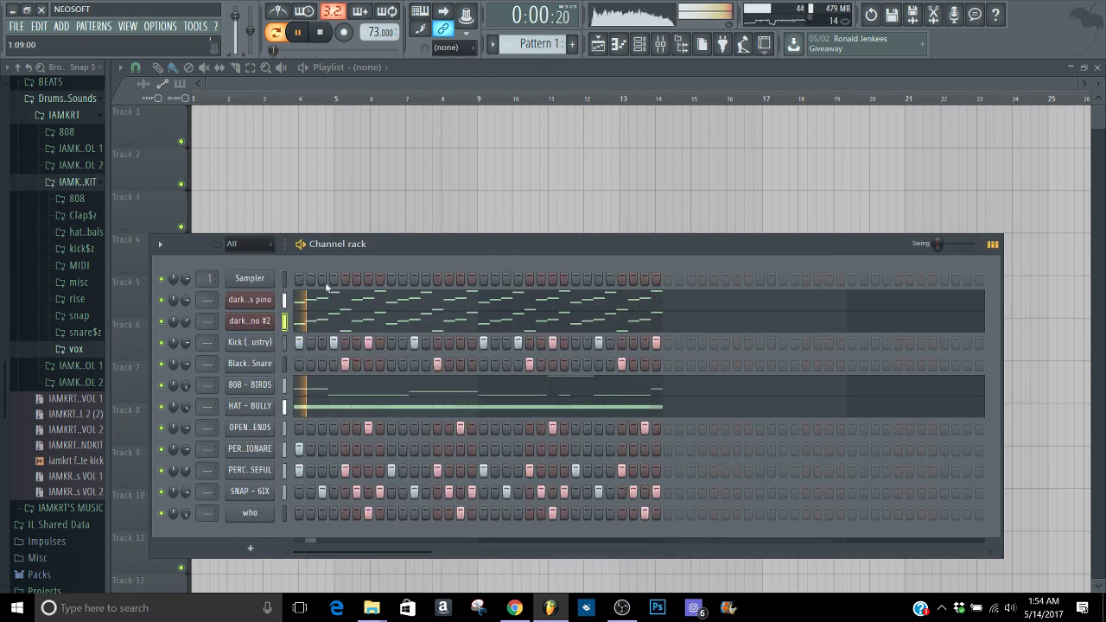
scroll(4, 348, "up", 2)
scroll(3, 348, "up", 1)
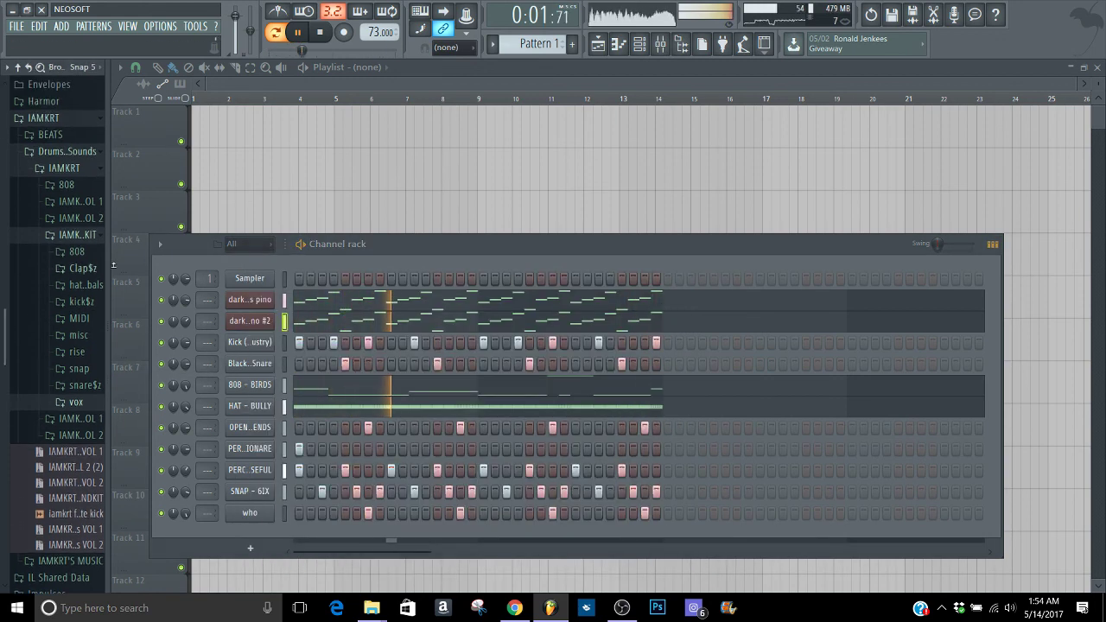
left_click(78, 235)
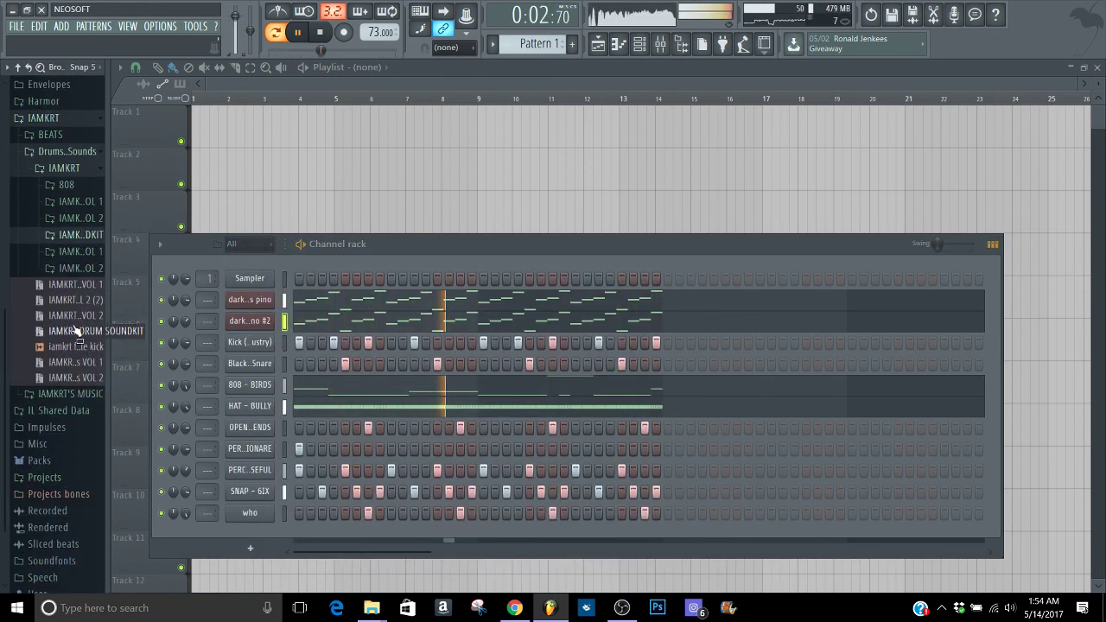
Solo the two Nexus melody channels and the original piano alone to compare them, and restore all channels
right_click(234, 281)
right_click(162, 322)
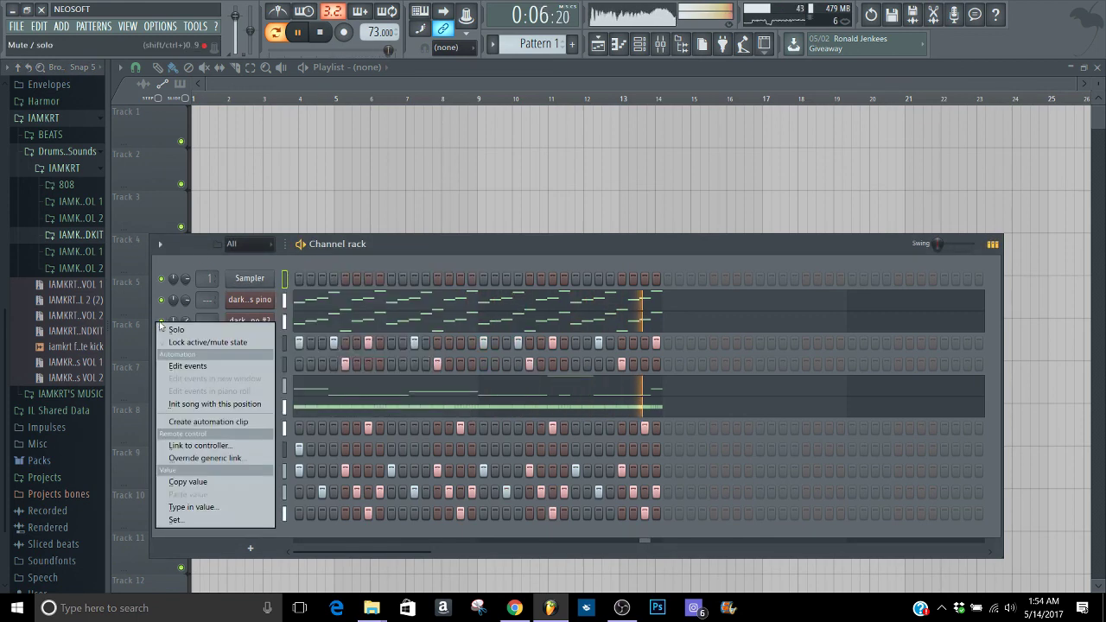
left_click(173, 328)
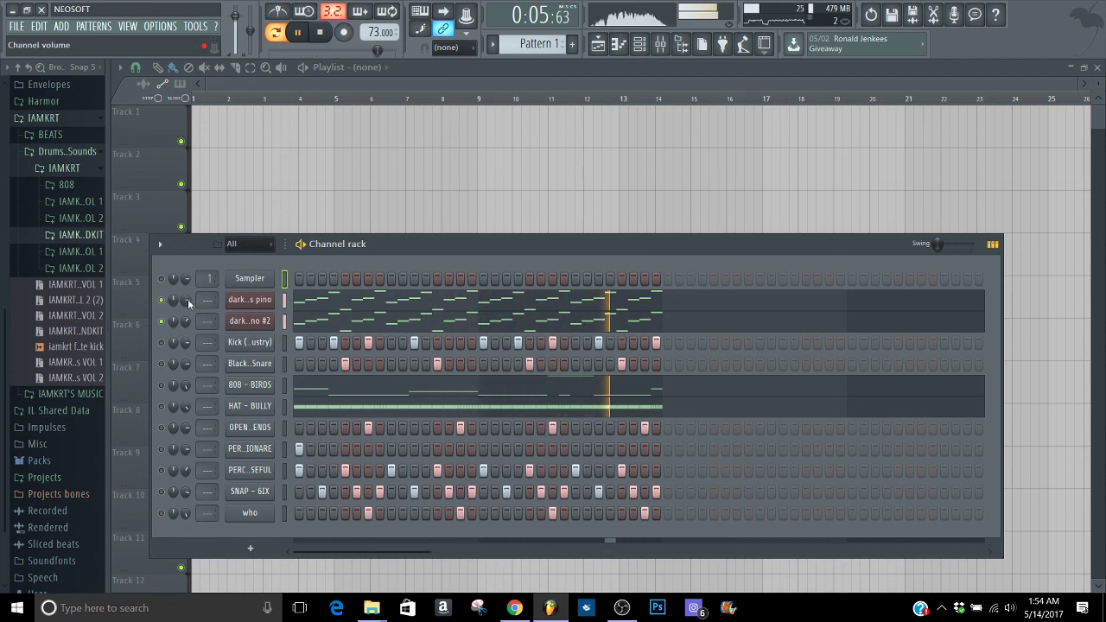
right_click(162, 302)
left_click(169, 310)
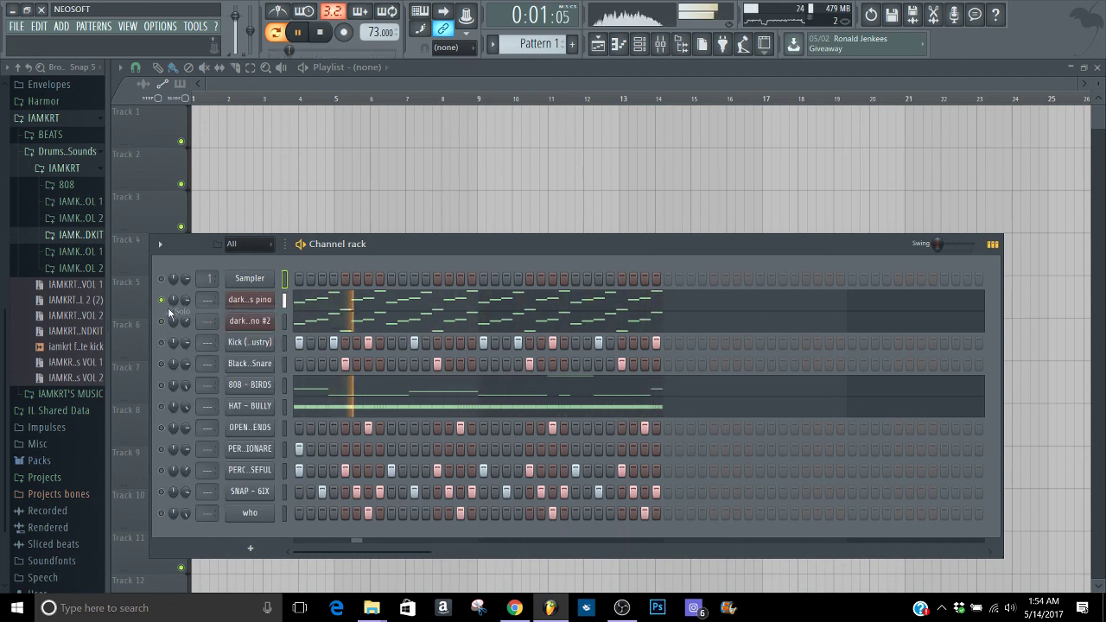
right_click(163, 302)
left_click(166, 308)
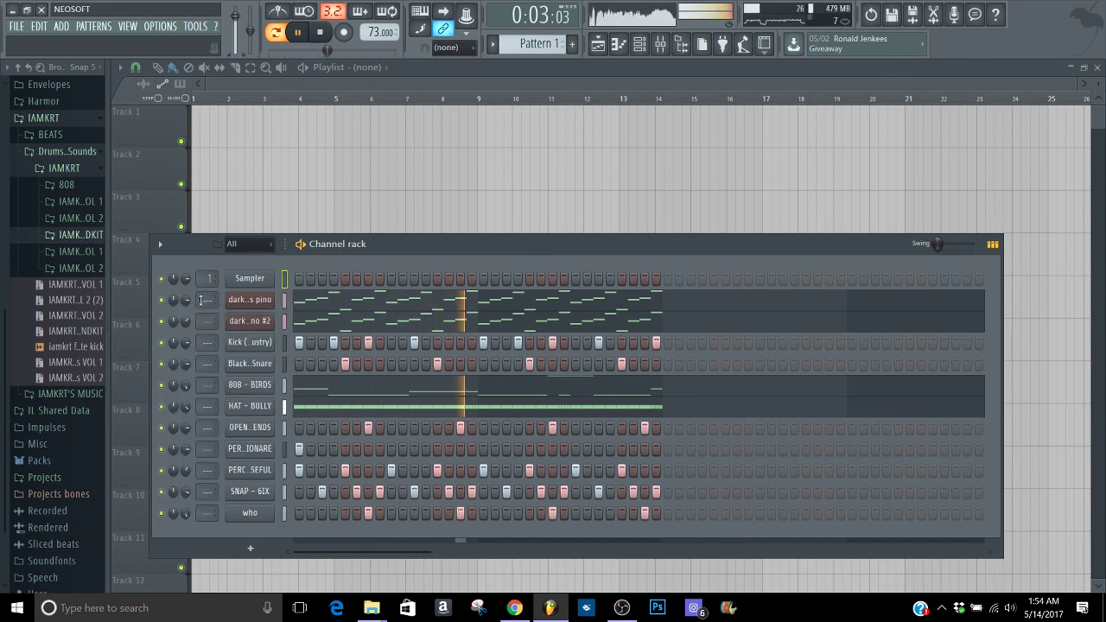
Rename the cloned Nexus channel "dark ass pino #2" as "some damn arp"
right_click(254, 322)
left_click(321, 339)
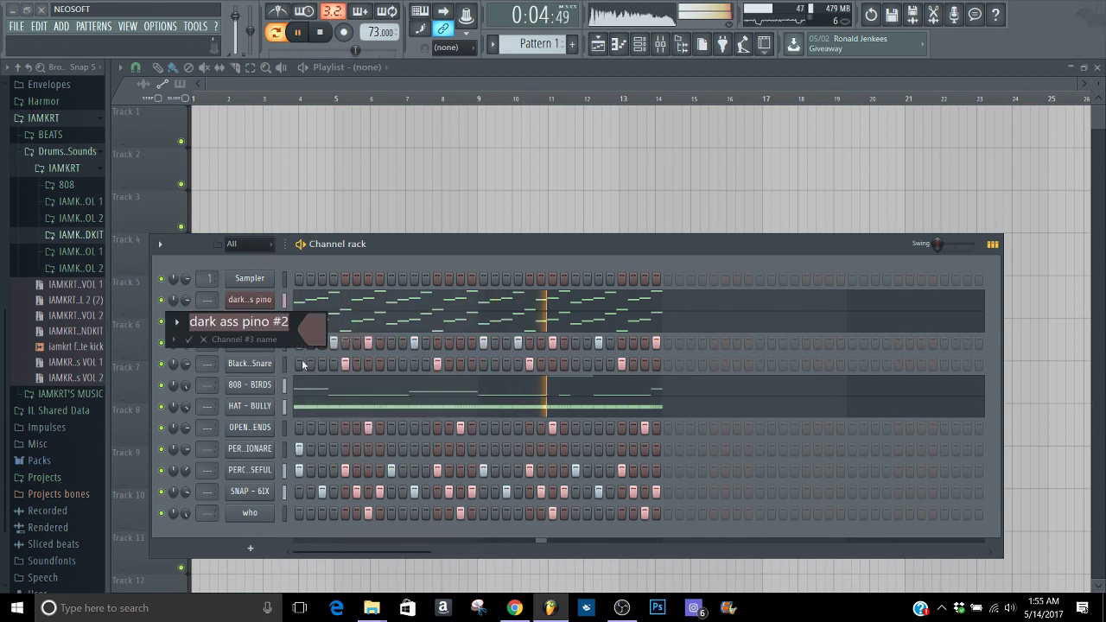
type("some dam")
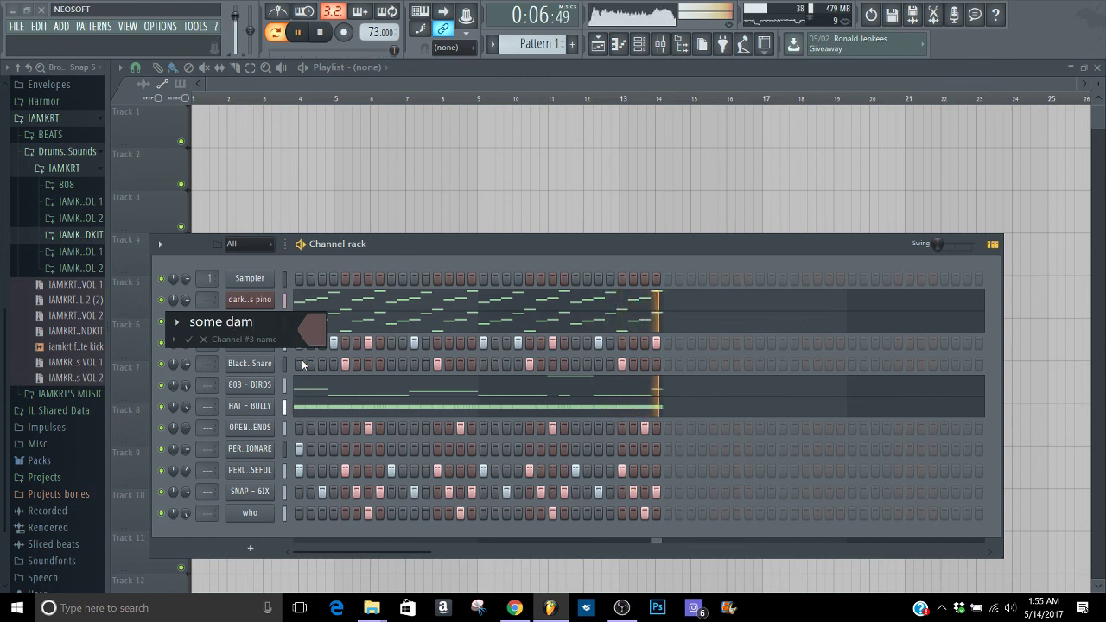
type("n arp")
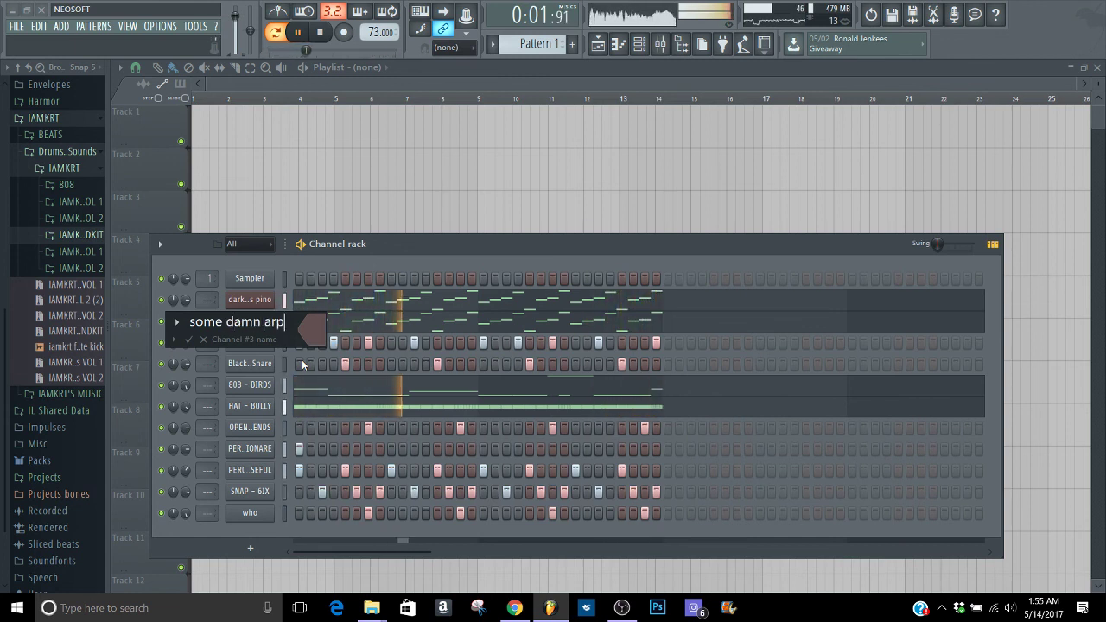
key("Return")
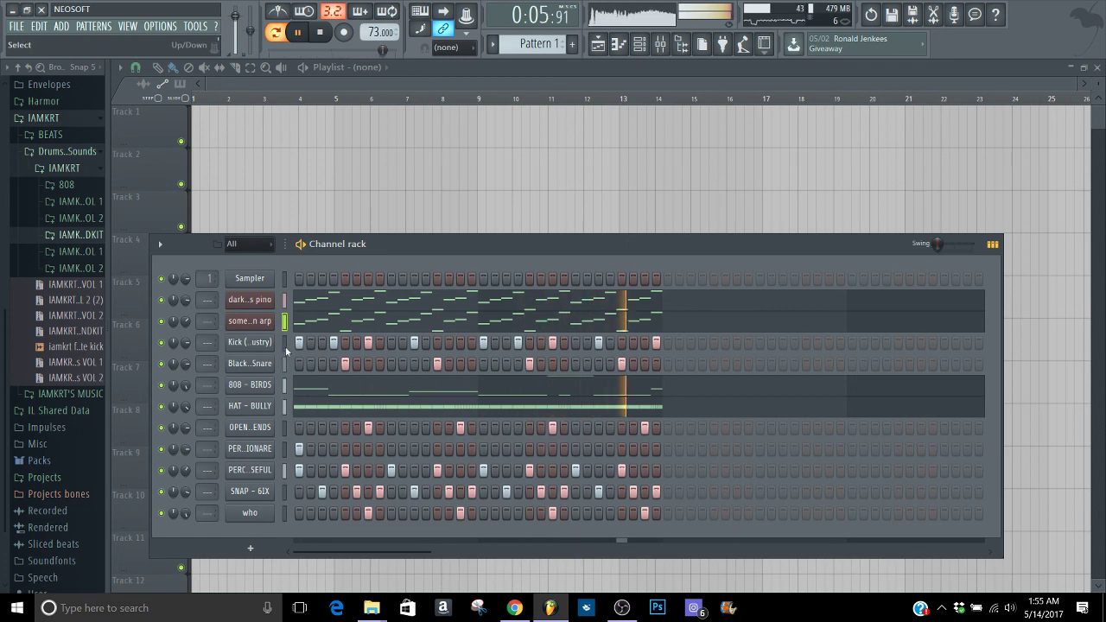
Delete the empty Sampler channel from the channel rack
right_click(284, 277)
left_click(315, 406)
key("Return")
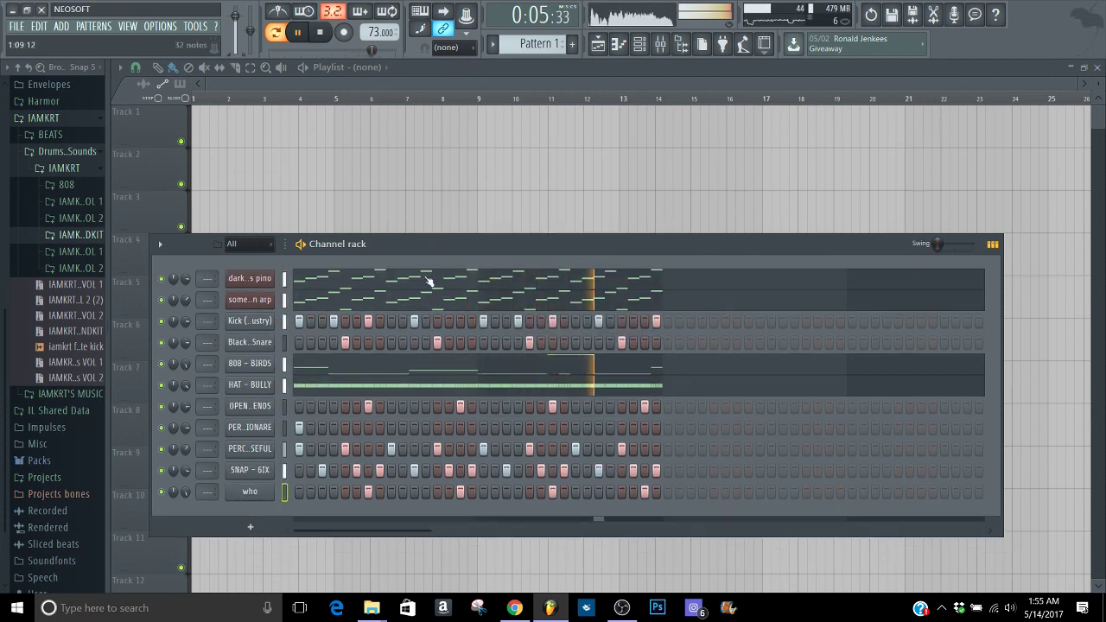
left_click(660, 45)
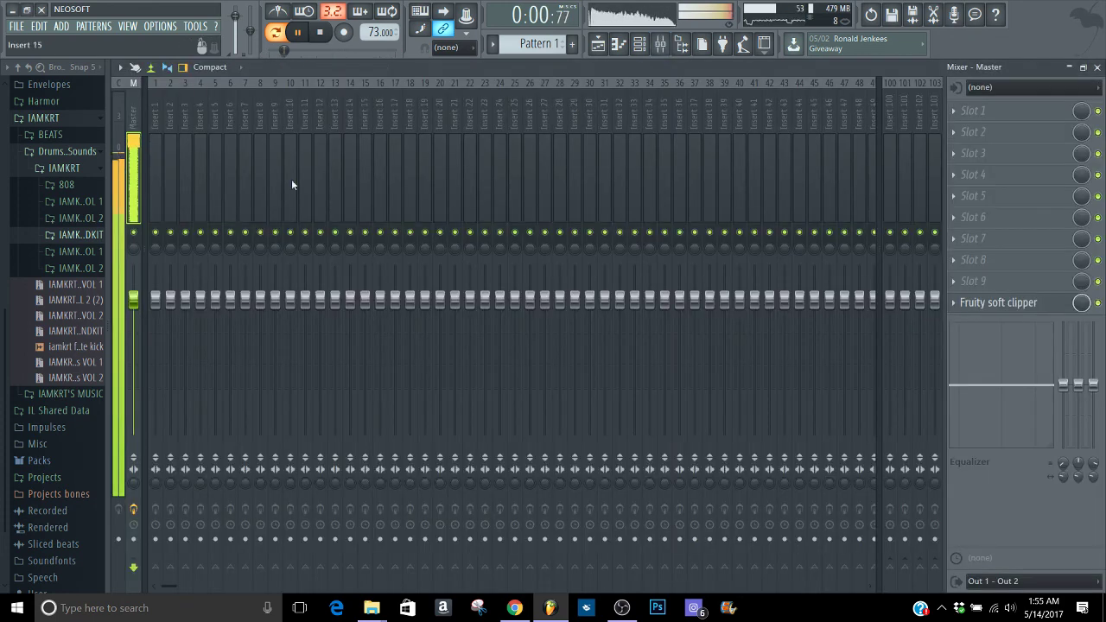
right_click(153, 185)
mouse_move(301, 192)
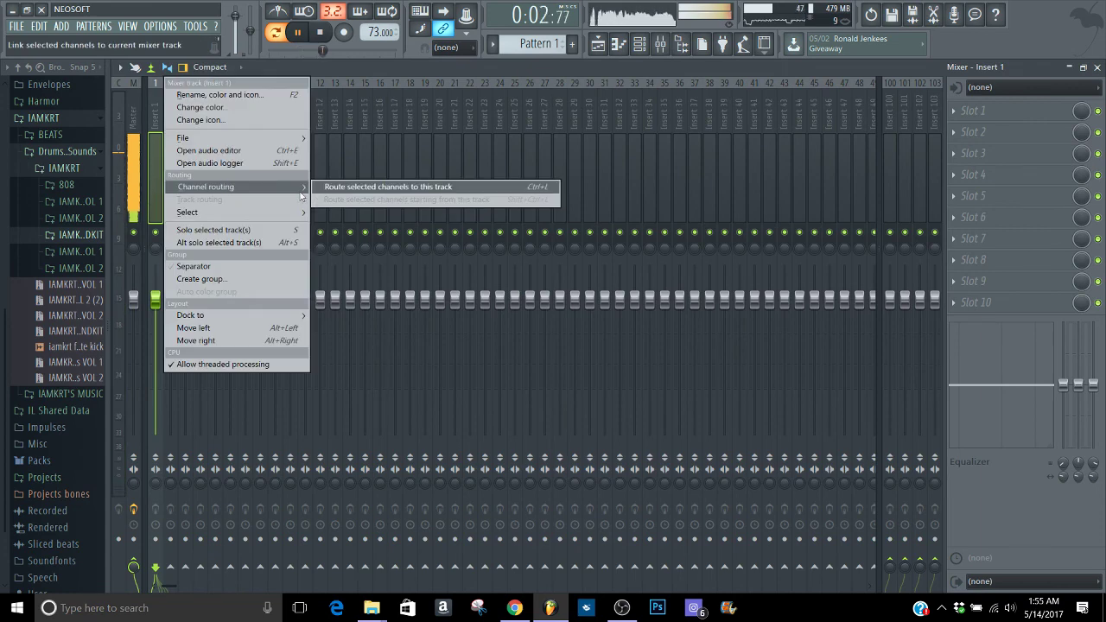
left_click(1090, 87)
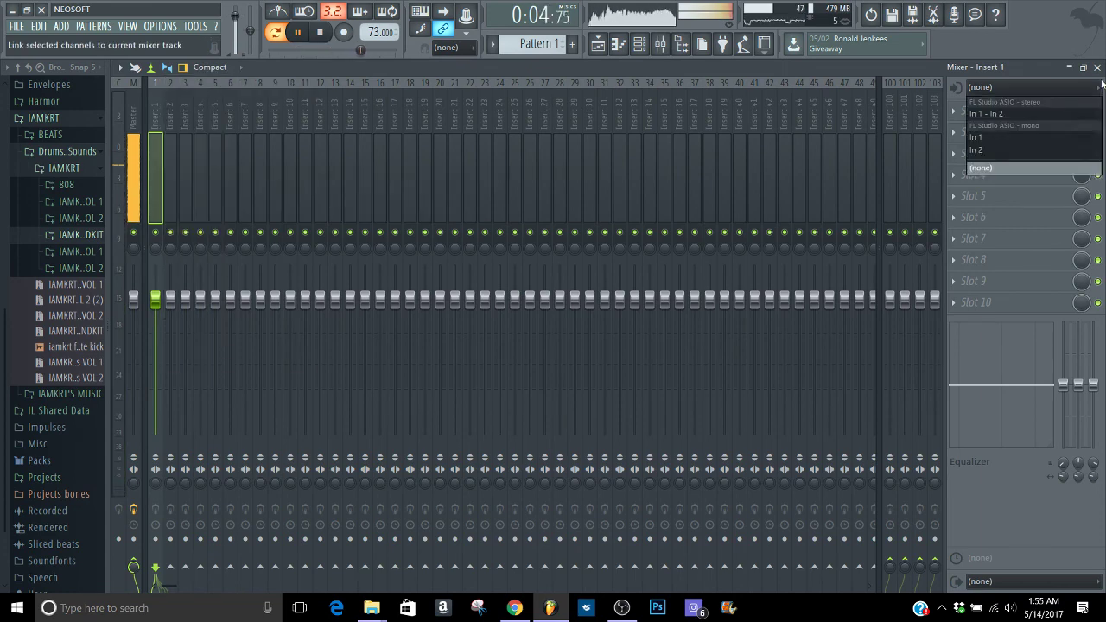
left_click(1096, 68)
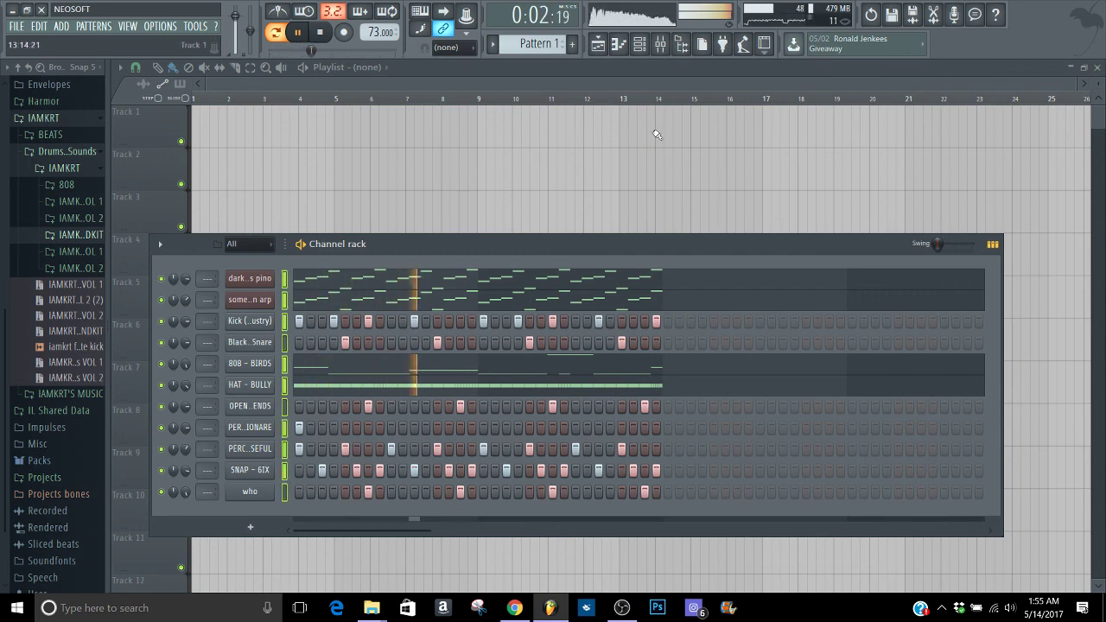
Route all selected channels to consecutive mixer tracks starting from Insert 1
key("F9")
right_click(158, 196)
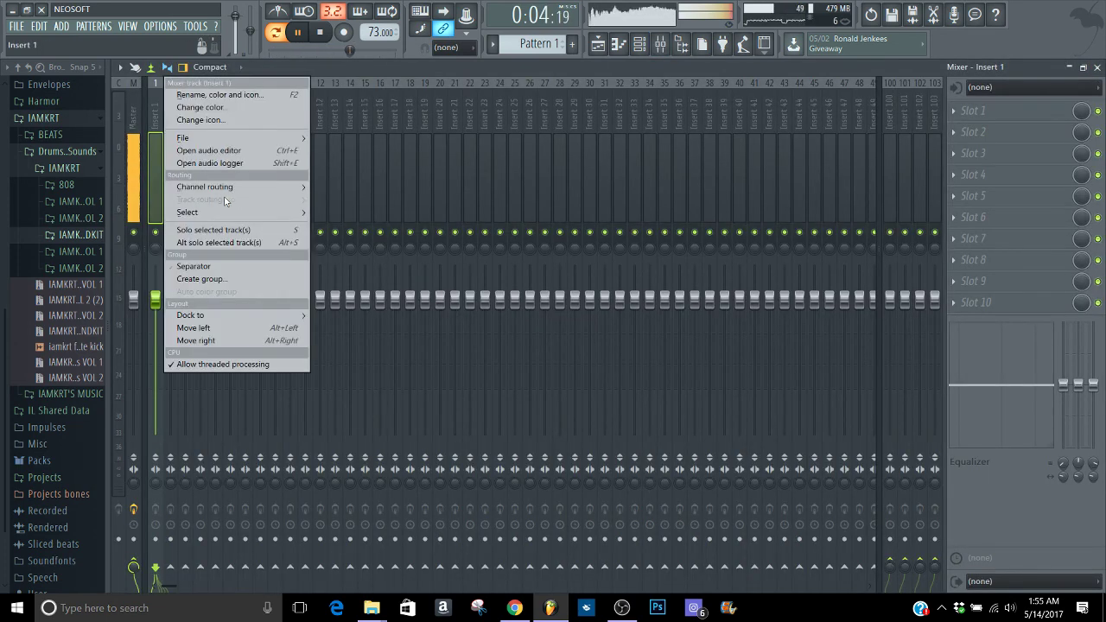
mouse_move(259, 187)
left_click(369, 200)
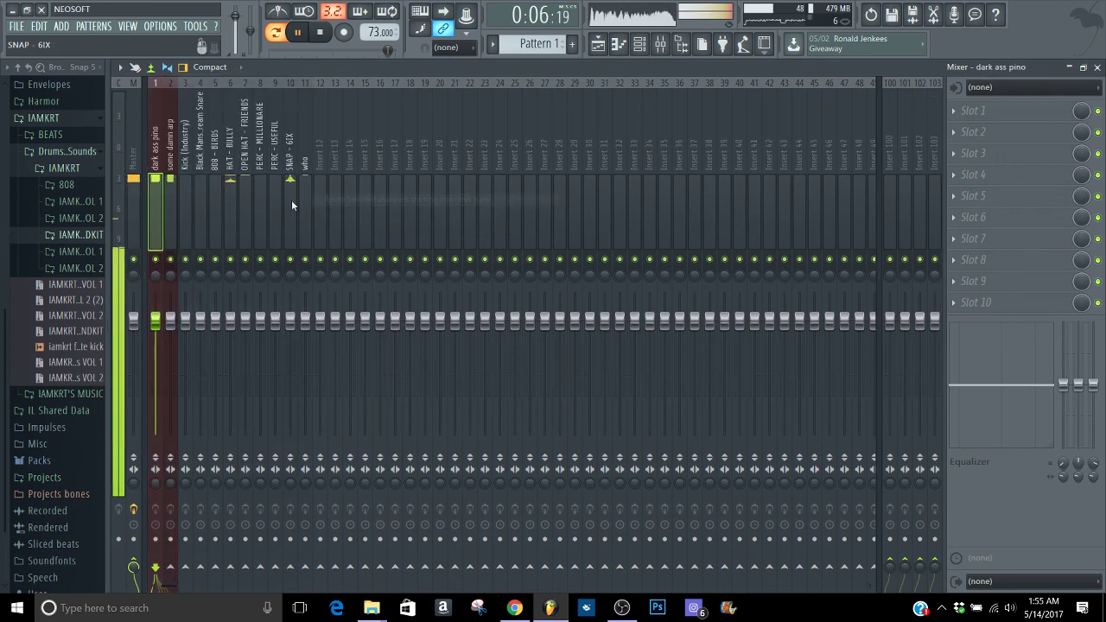
Solo the dark ass pino mixer track and cut its low equalizer band to -18 dB
left_click(135, 216)
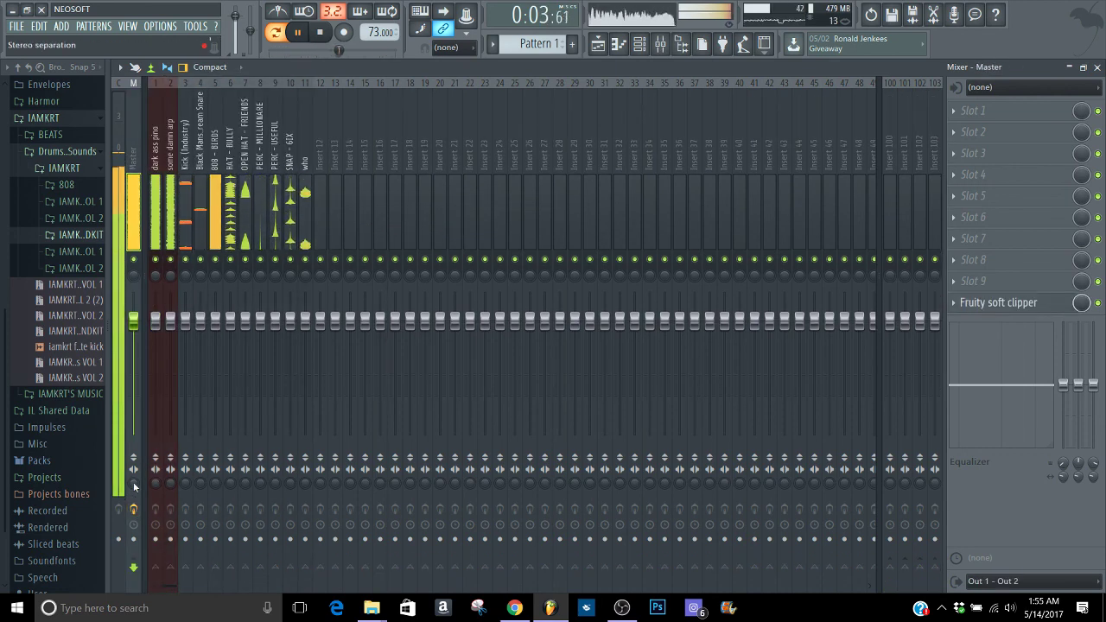
right_click(157, 259)
left_click_drag(1063, 385, 1063, 477)
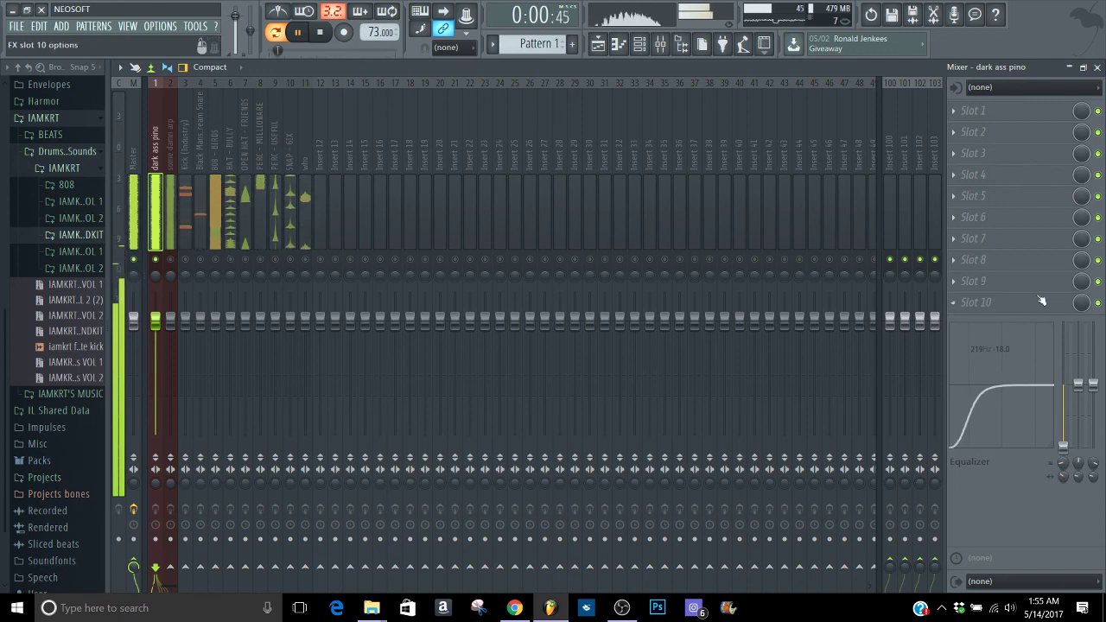
Add Fruity Parametric EQ 2 to the dark ass pino track, cut band 1 to -18 dB, dip band 2 and slightly lift bands 5 to 7
left_click(992, 112)
left_click(839, 145)
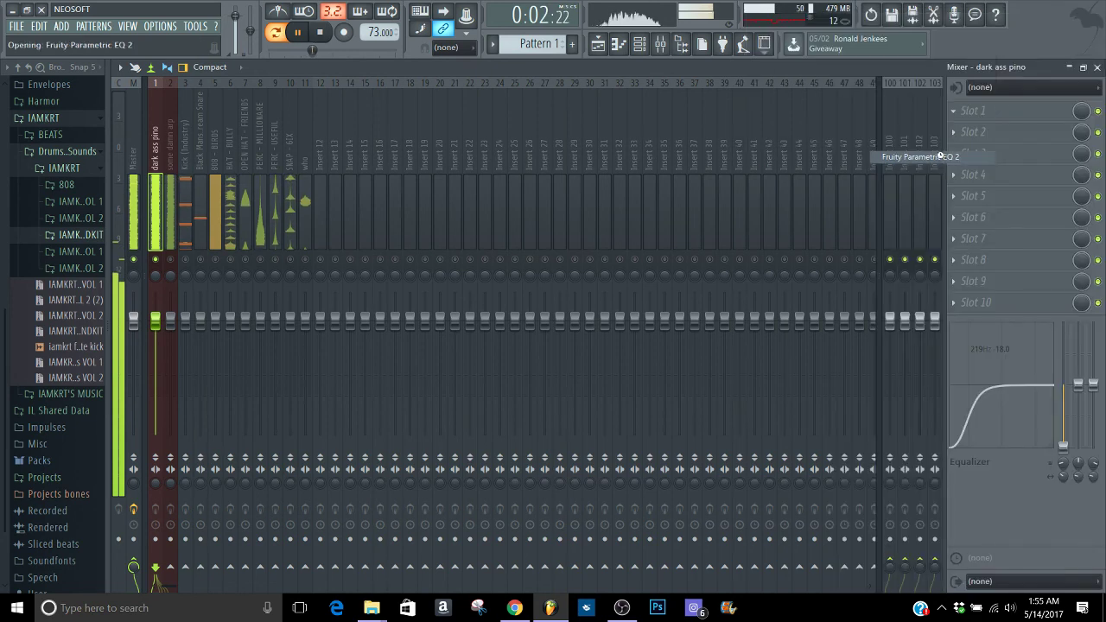
left_click_drag(460, 291, 465, 344)
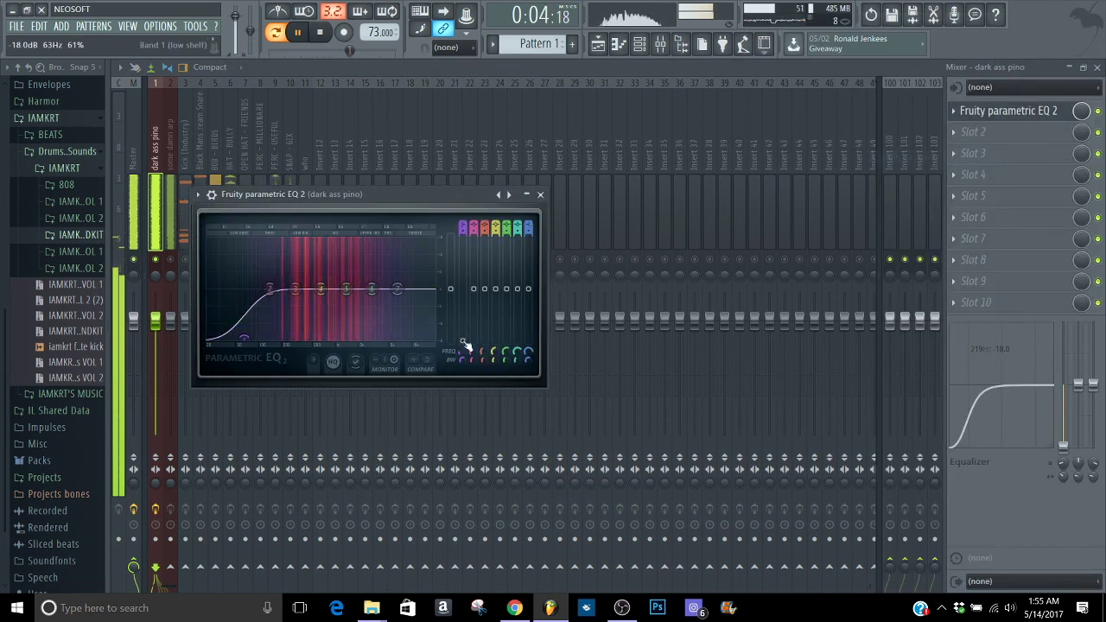
left_click_drag(474, 290, 478, 300)
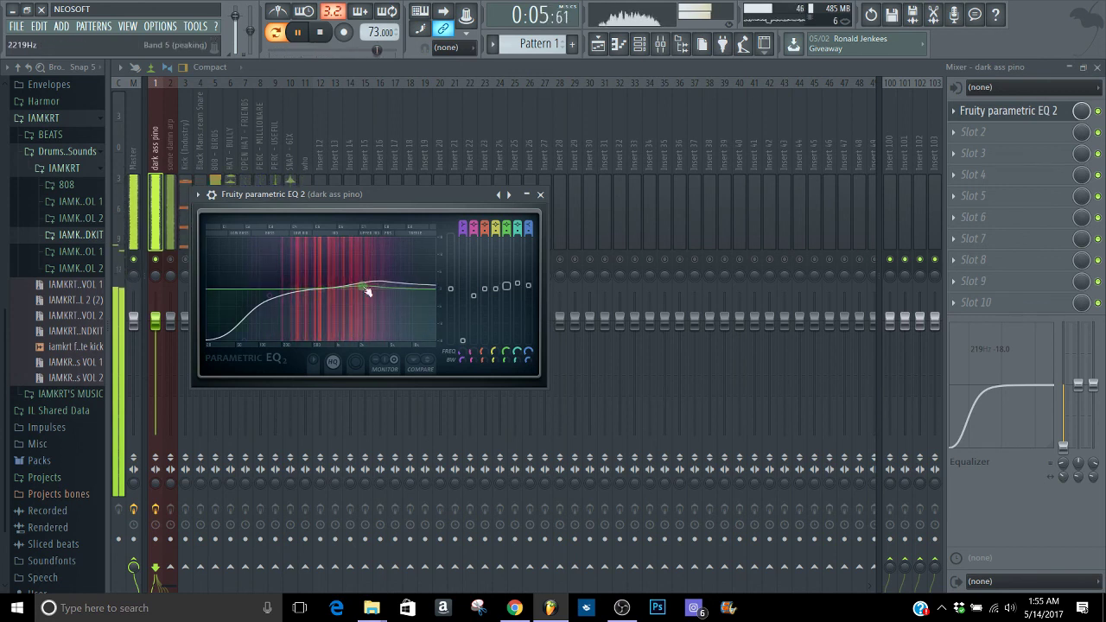
left_click(541, 195)
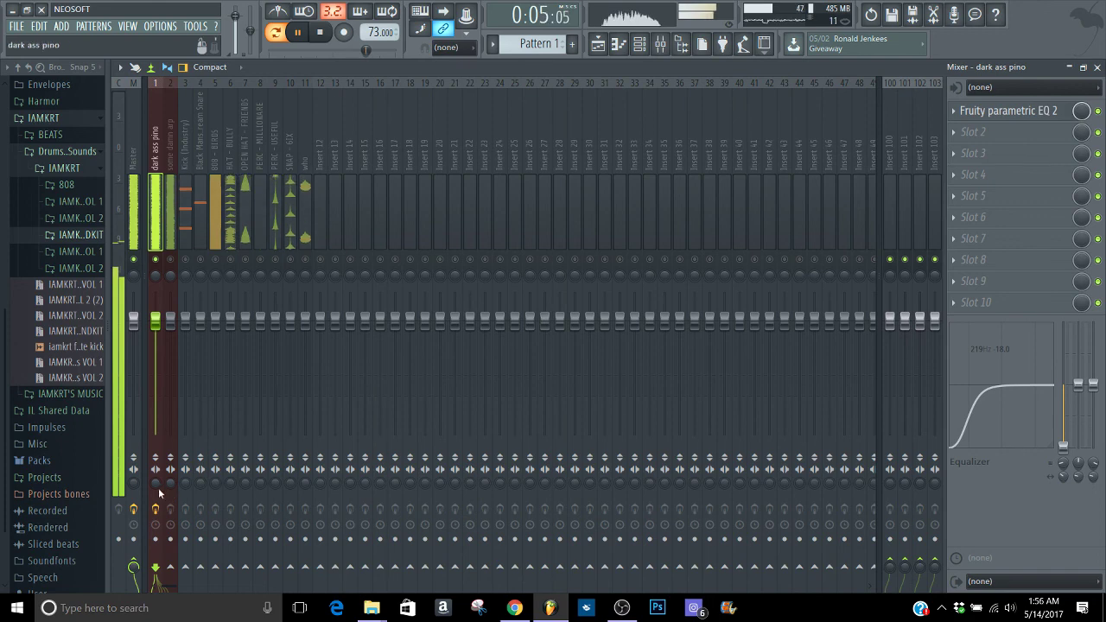
Add Fruity Stereo Enhancer to the dark ass pino track and set its stereo separation to 15% merged
left_click(971, 138)
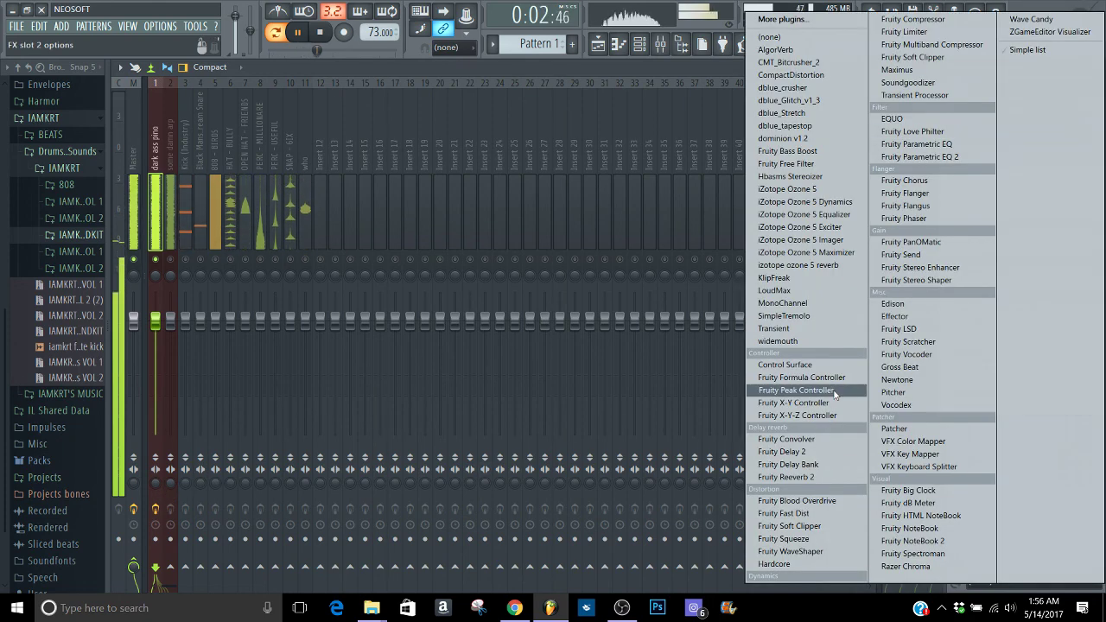
left_click(920, 267)
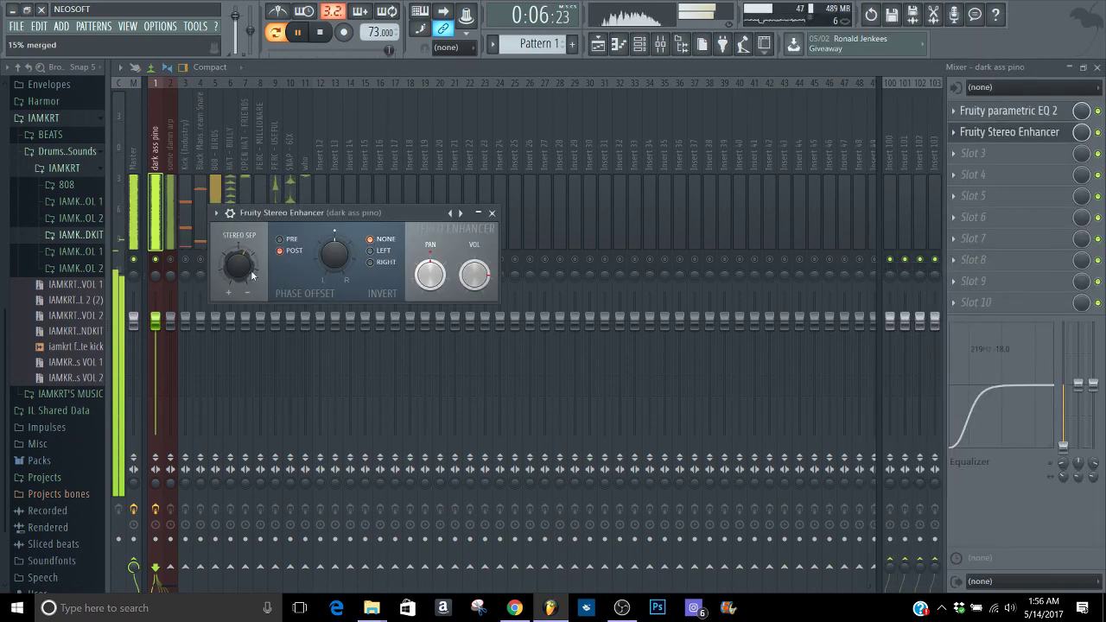
left_click(492, 213)
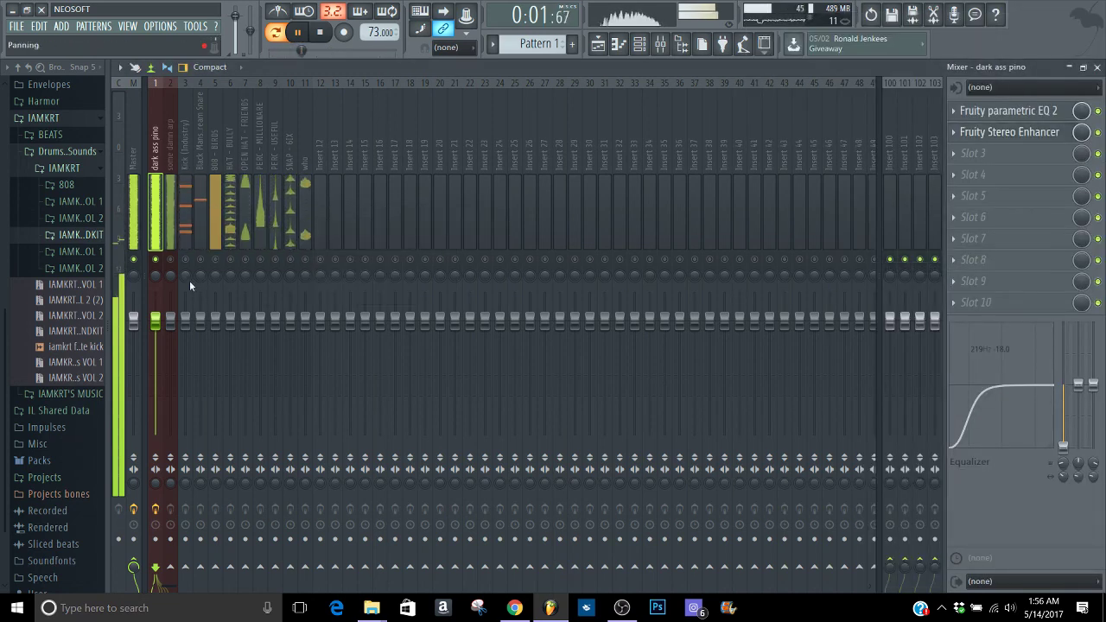
Solo the some damn arp mixer track, add Fruity Parametric EQ 2 to it and pull band 1 down
left_click(171, 231)
right_click(171, 259)
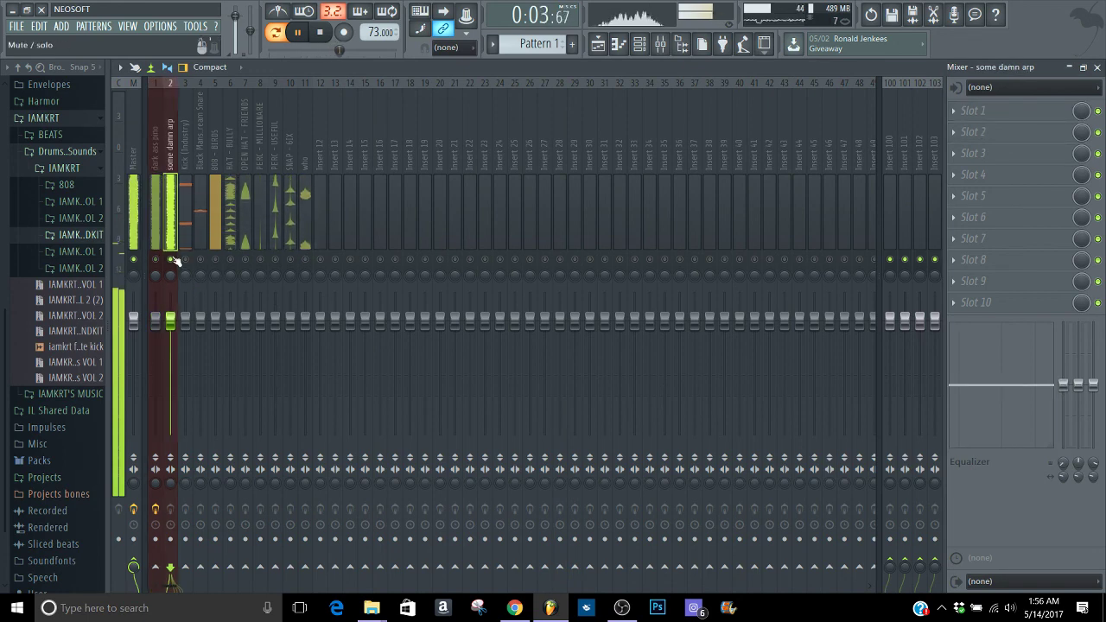
left_click(1000, 121)
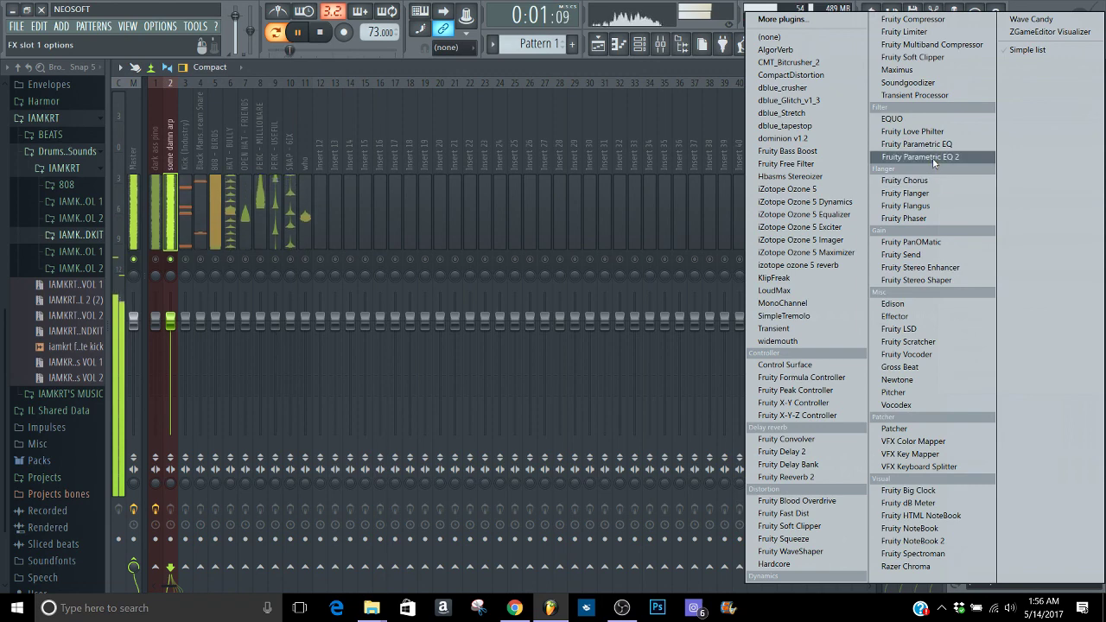
left_click(933, 157)
left_click_drag(498, 335, 502, 374)
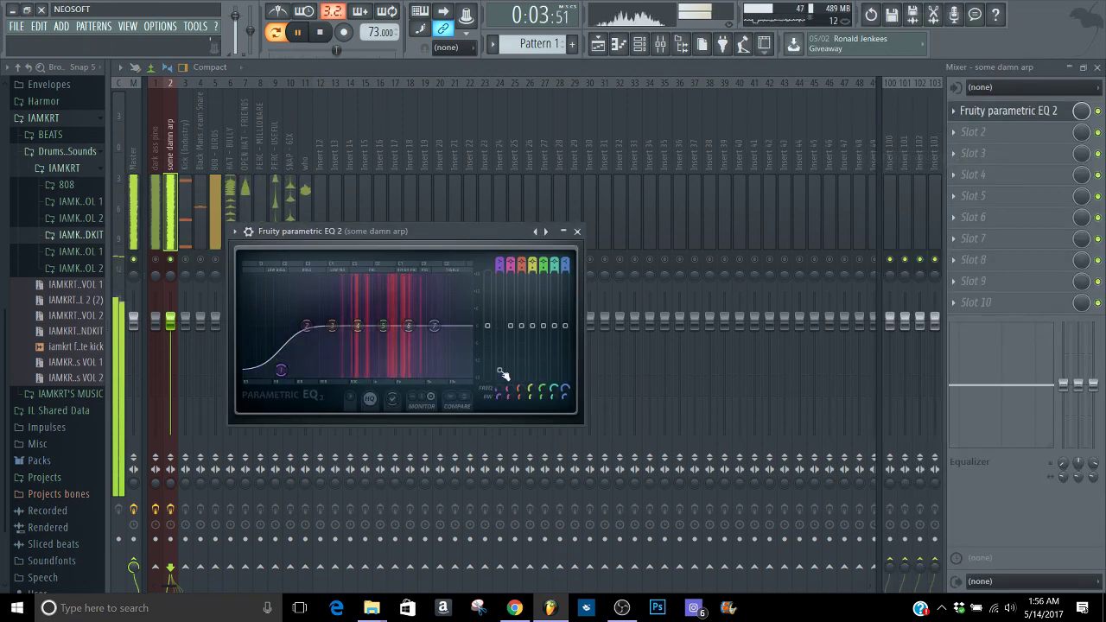
Load the 40Hz + 18kHz cut preset in the some damn arp equalizer and raise its high-pass to about 204 Hz
left_click(234, 232)
mouse_move(259, 270)
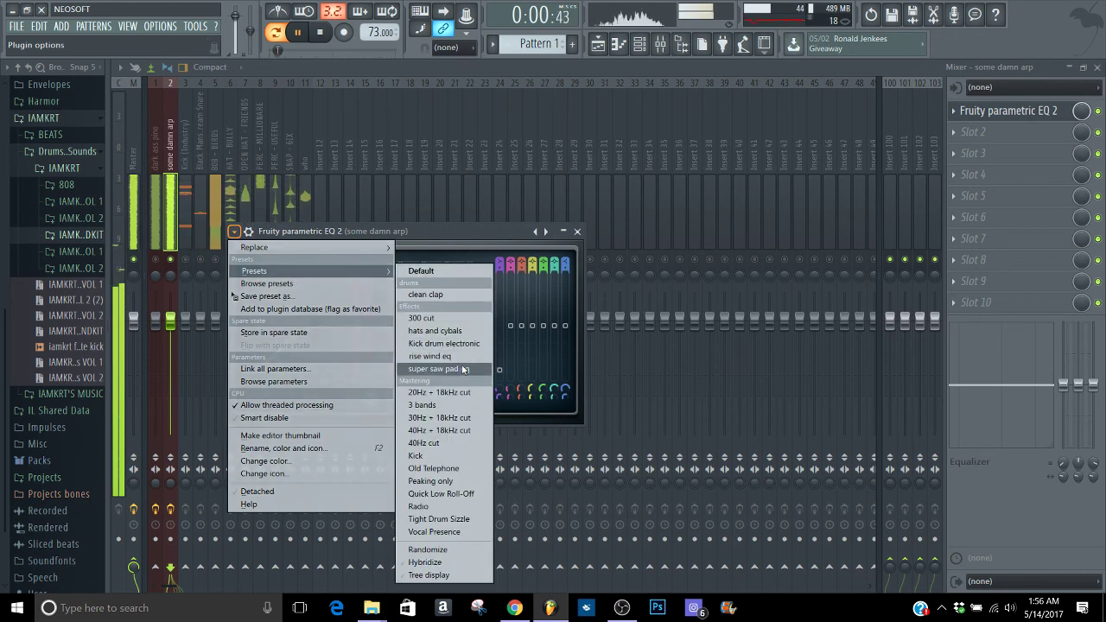
left_click(438, 430)
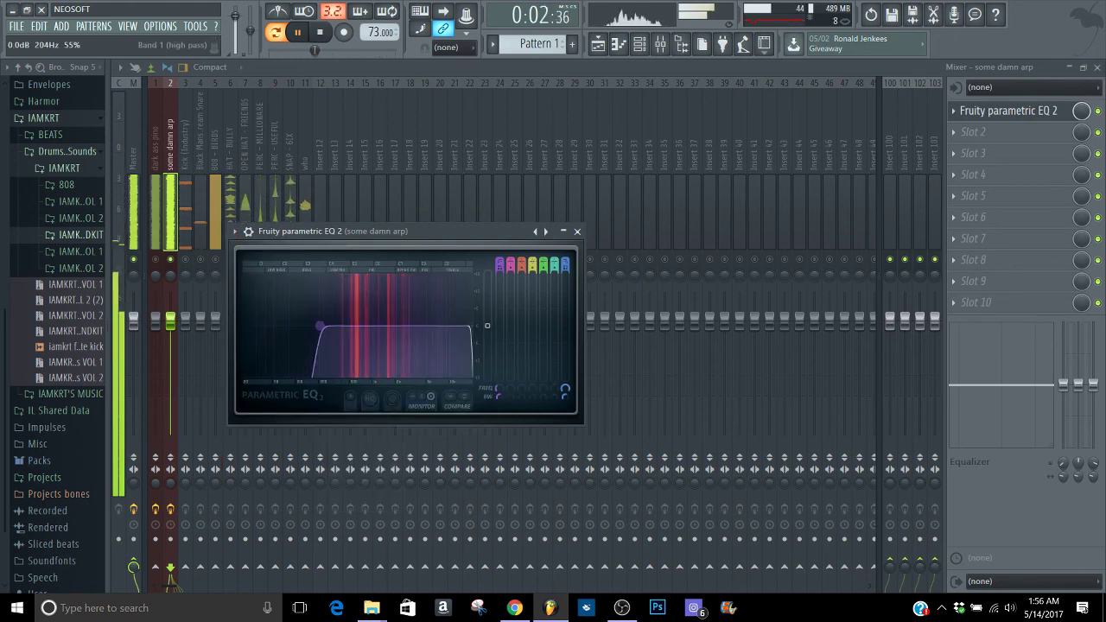
left_click(577, 232)
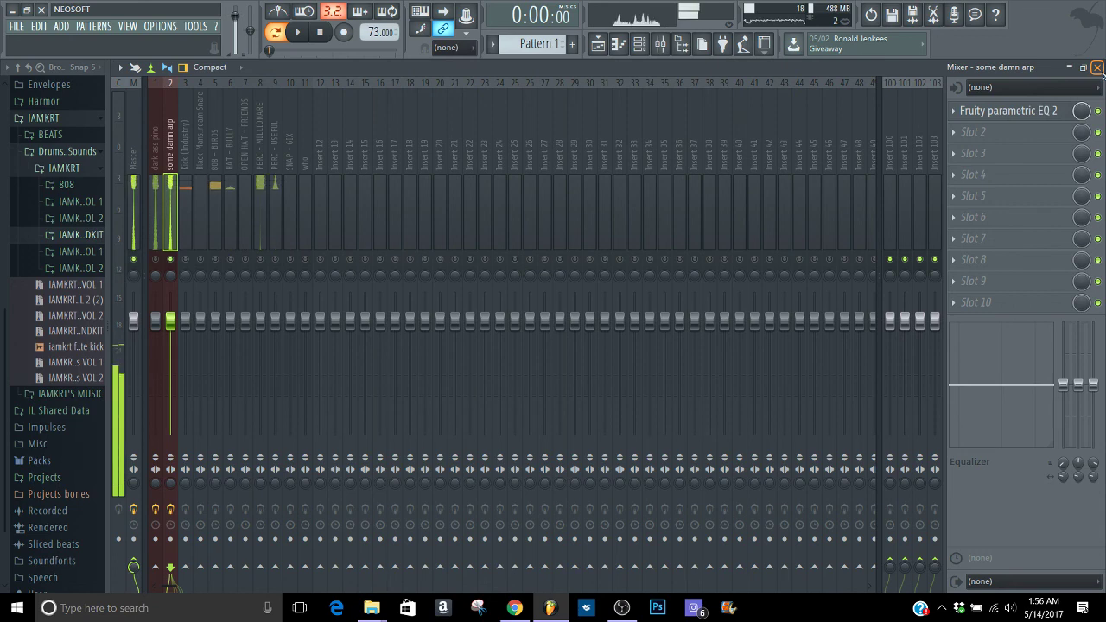
Leave the mixer and check the Nexus preset used by the some damn arp channel
left_click(1097, 67)
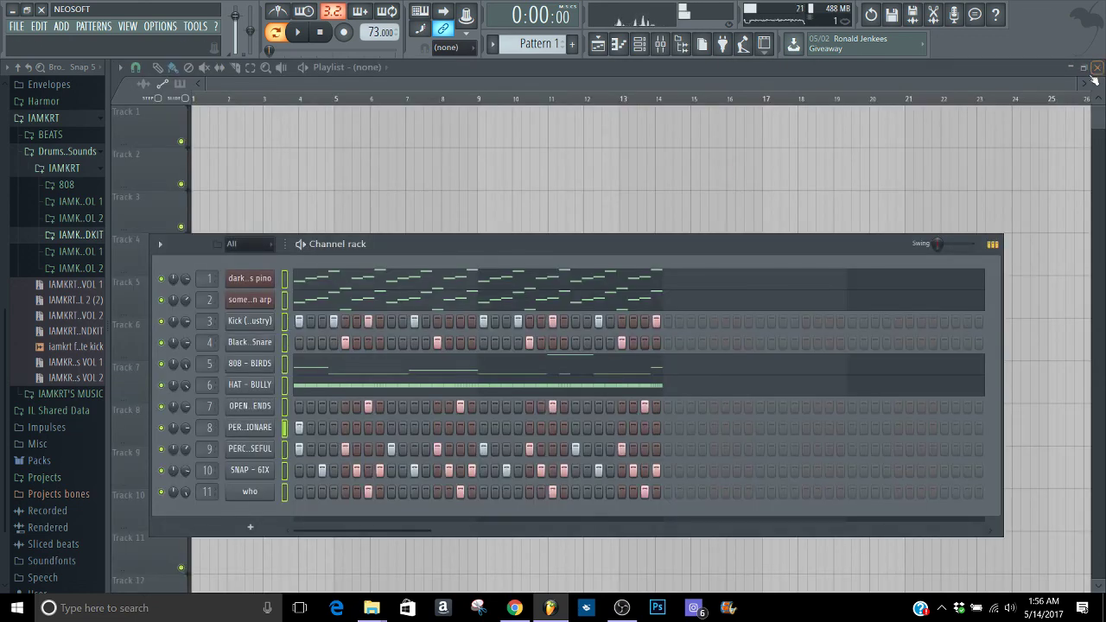
left_click(273, 300)
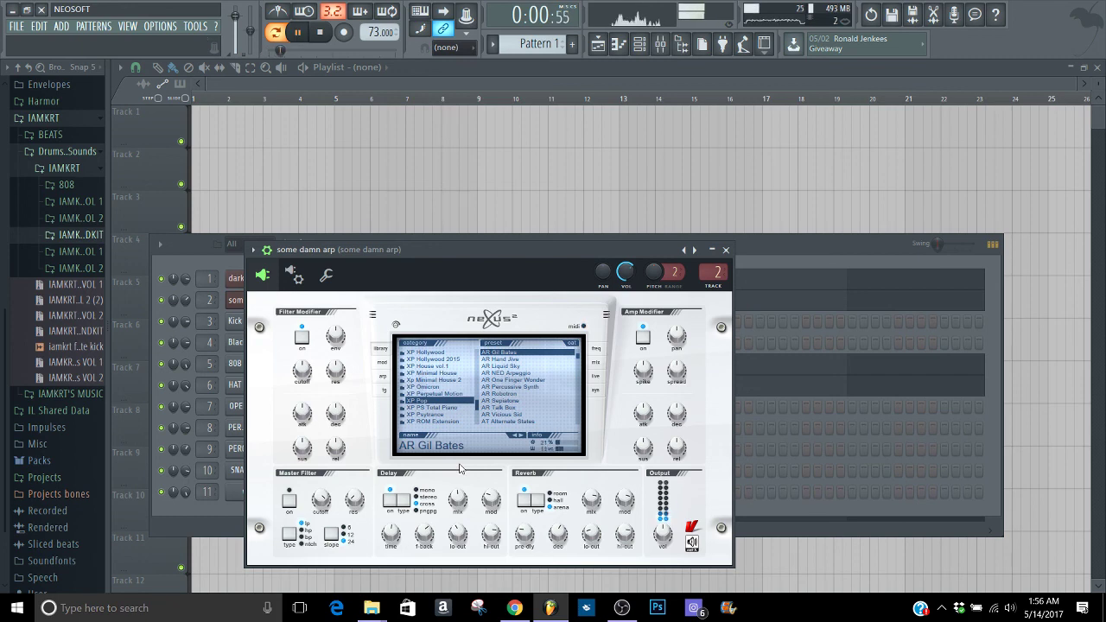
left_click(726, 250)
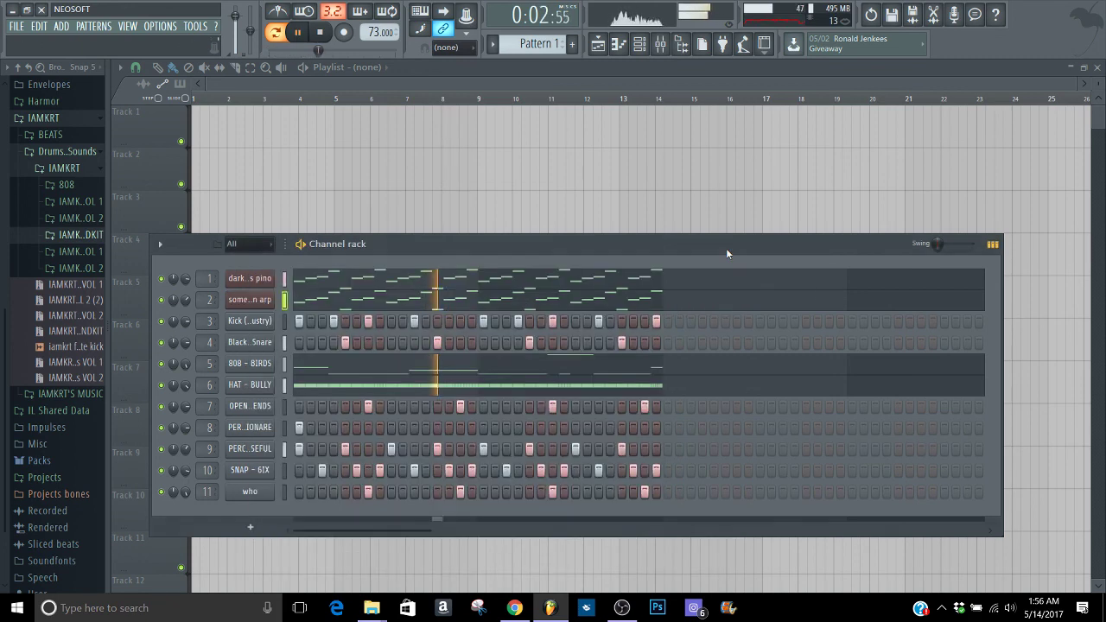
Add Fruity Stereo Enhancer to the second effect slot of the some damn arp mixer track
left_click(660, 43)
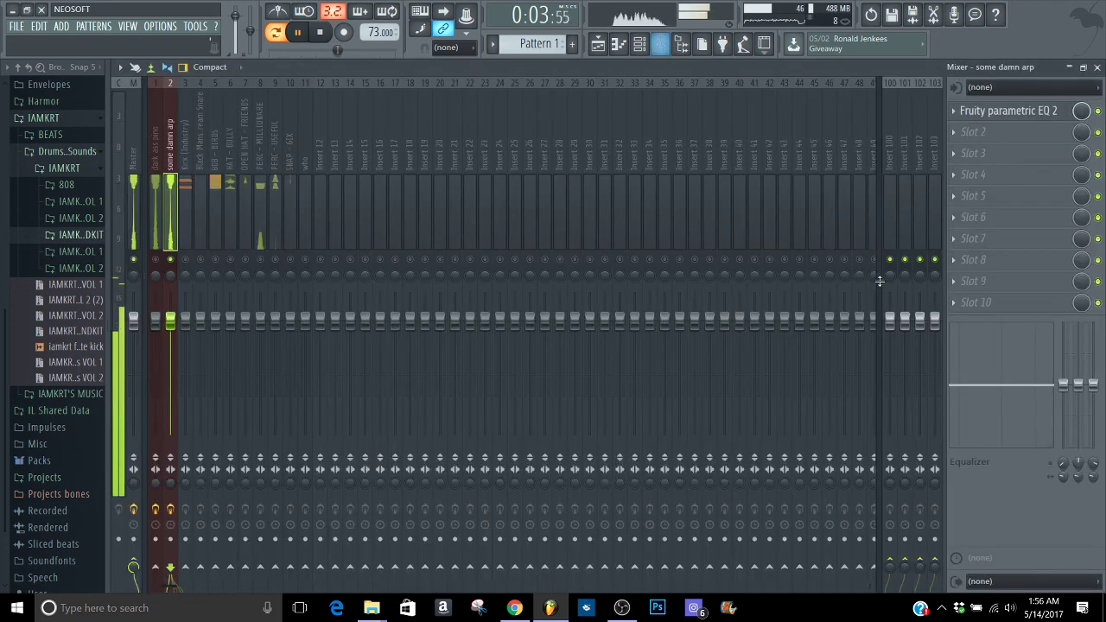
left_click(991, 135)
left_click(949, 280)
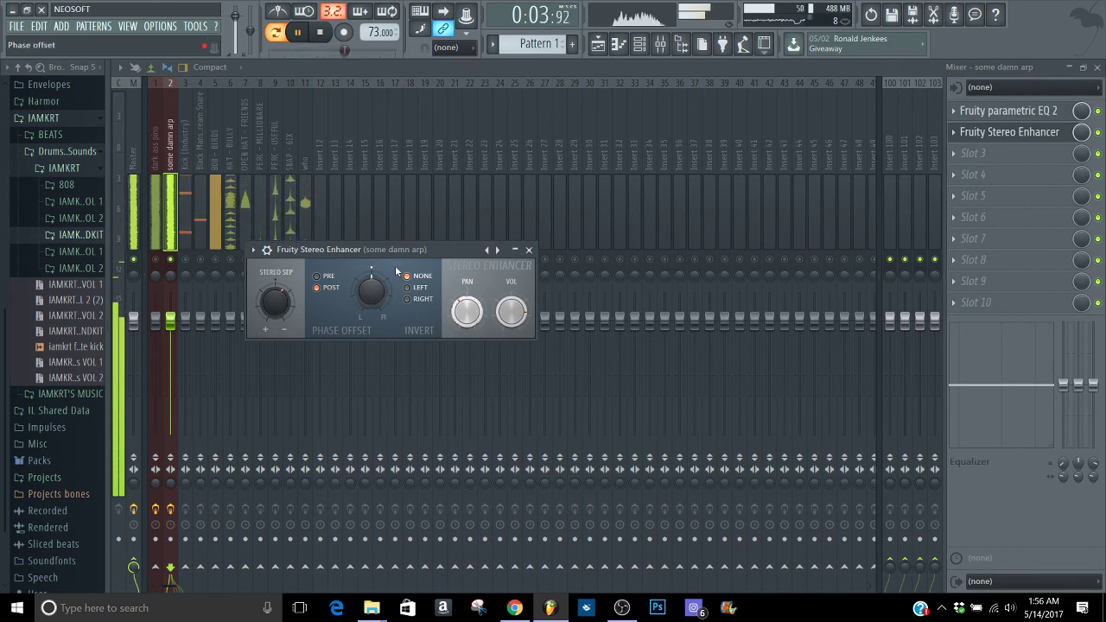
Solo the dark ass pino track, adjust its panning and bring all the other tracks back in
right_click(158, 259)
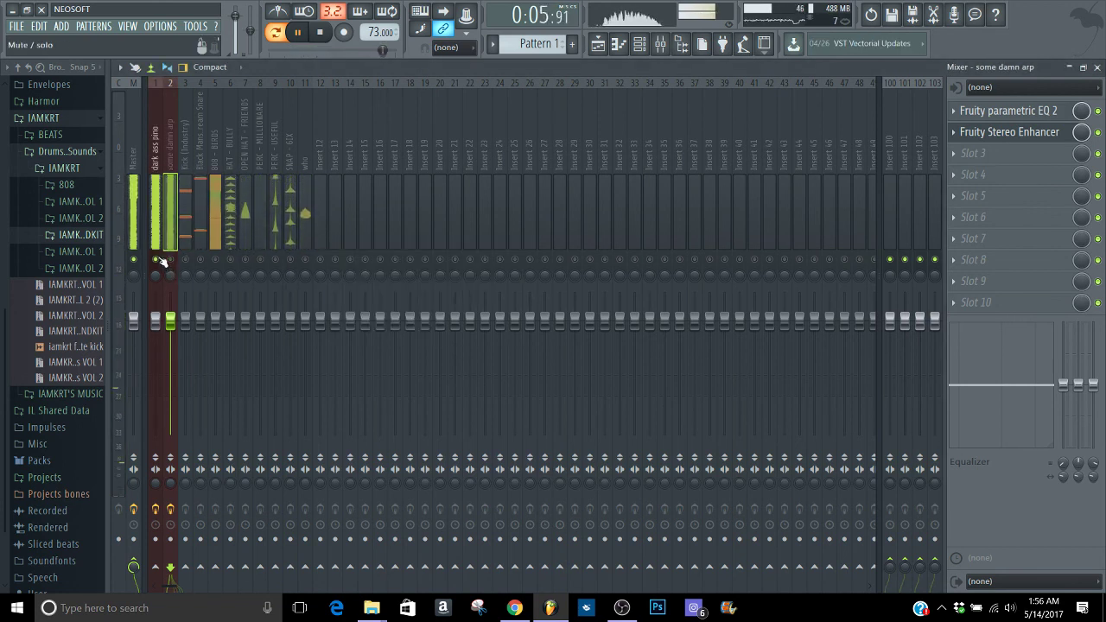
left_click(159, 276)
right_click(159, 259)
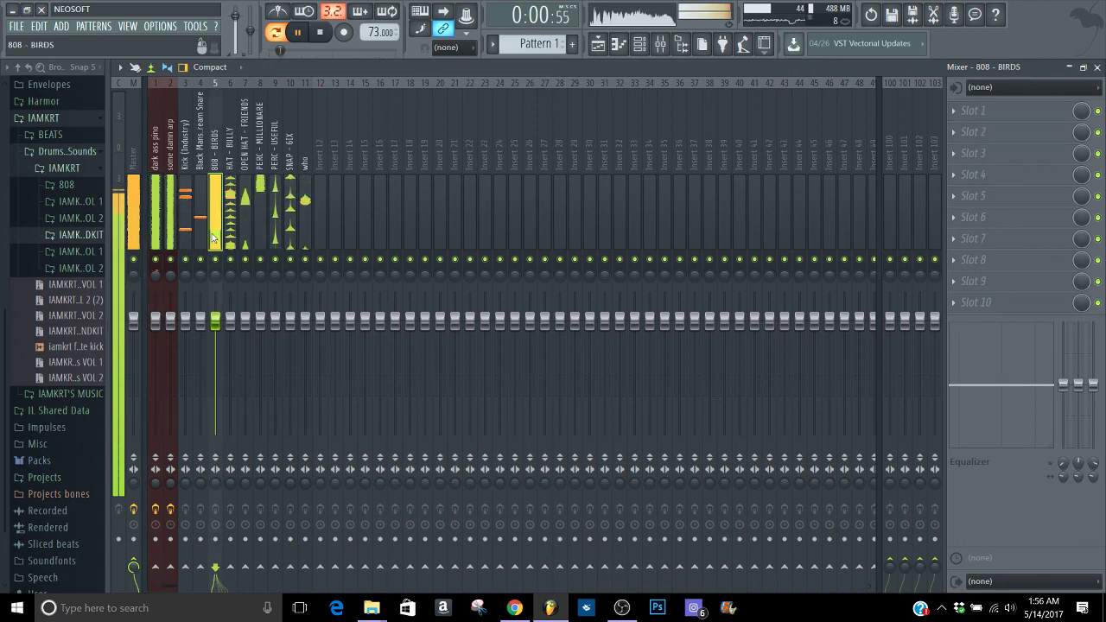
Adjust the stereo separation of the Master track
left_click(185, 207)
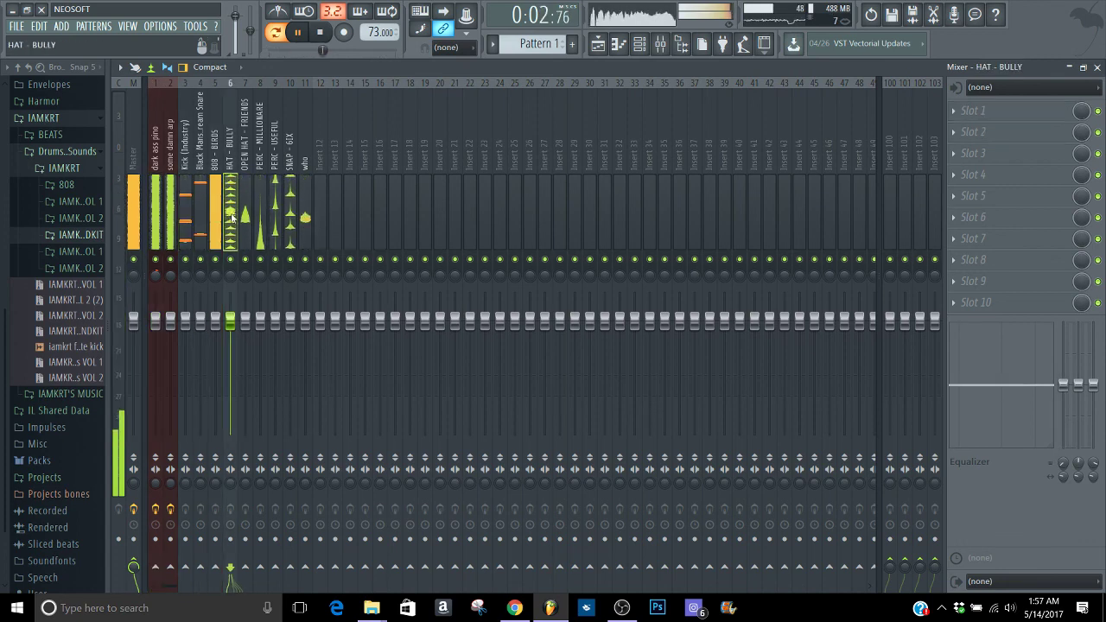
left_click(133, 483)
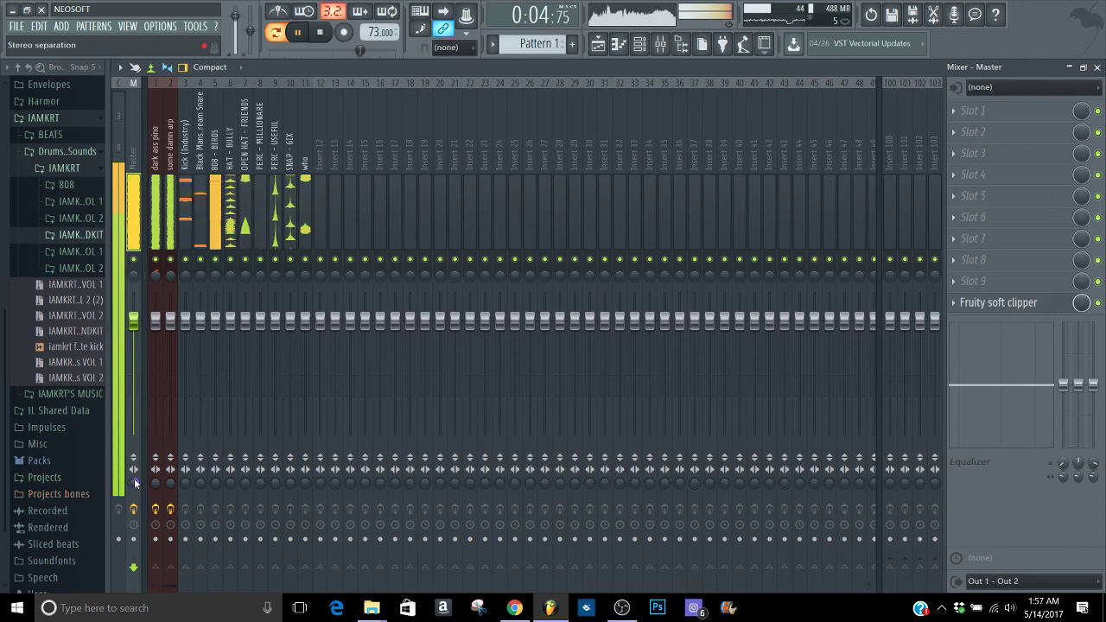
Solo the two melody tracks, bring in HAT - BULLY, OPEN HAT - FRIENDS and PERC - USEFUL, and lower both hats to about -3.1 dB
right_click(156, 260)
left_click(170, 259)
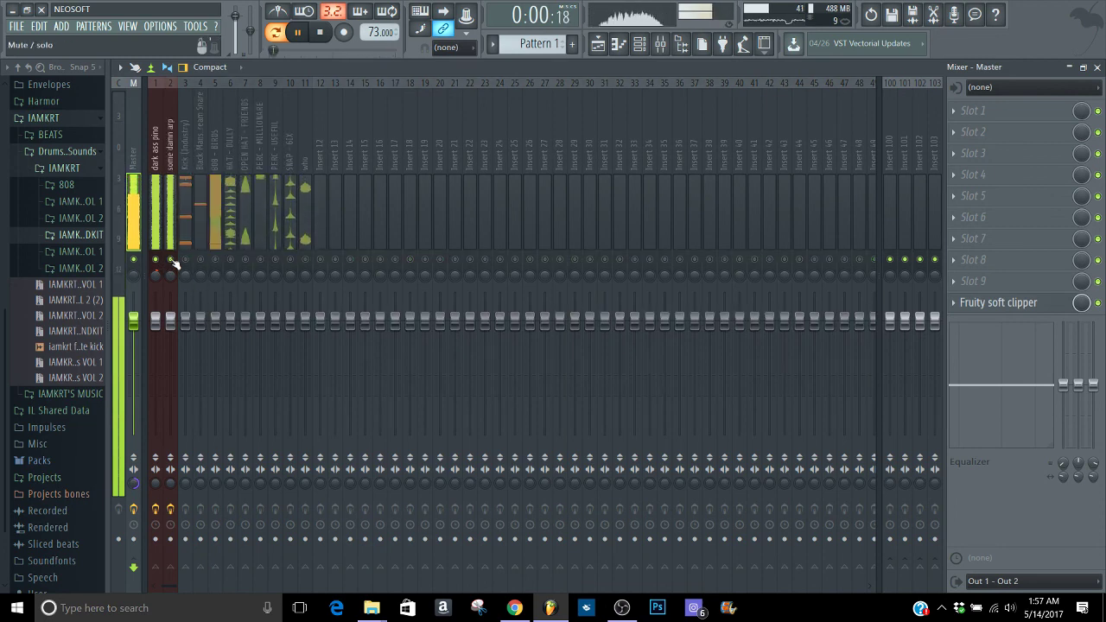
left_click(230, 260)
left_click(229, 330)
left_click_drag(230, 331, 246, 336)
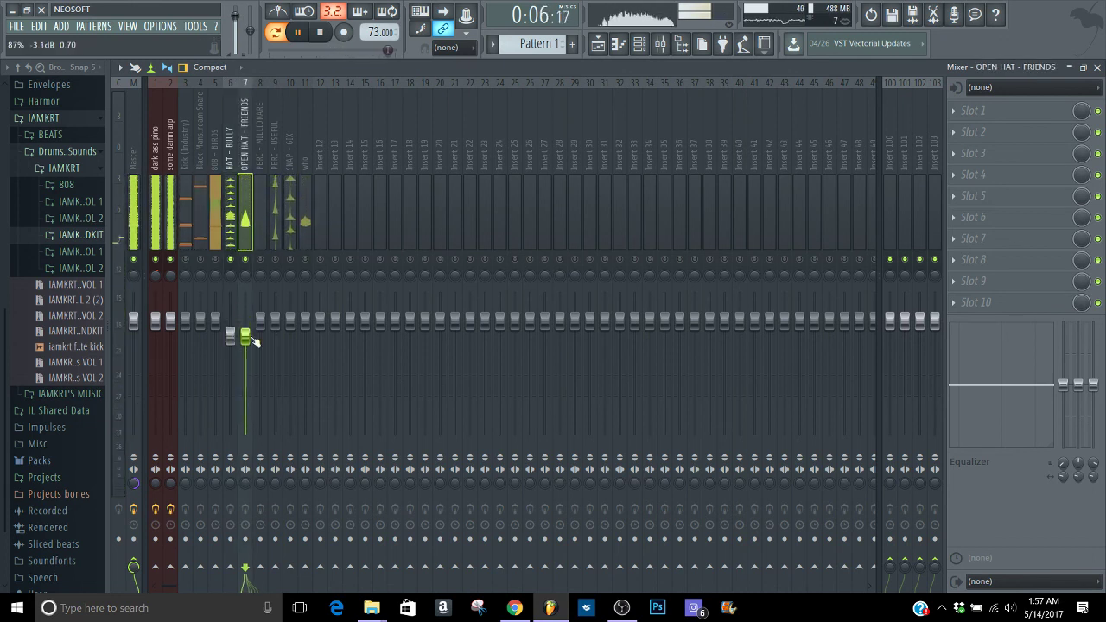
left_click(275, 322)
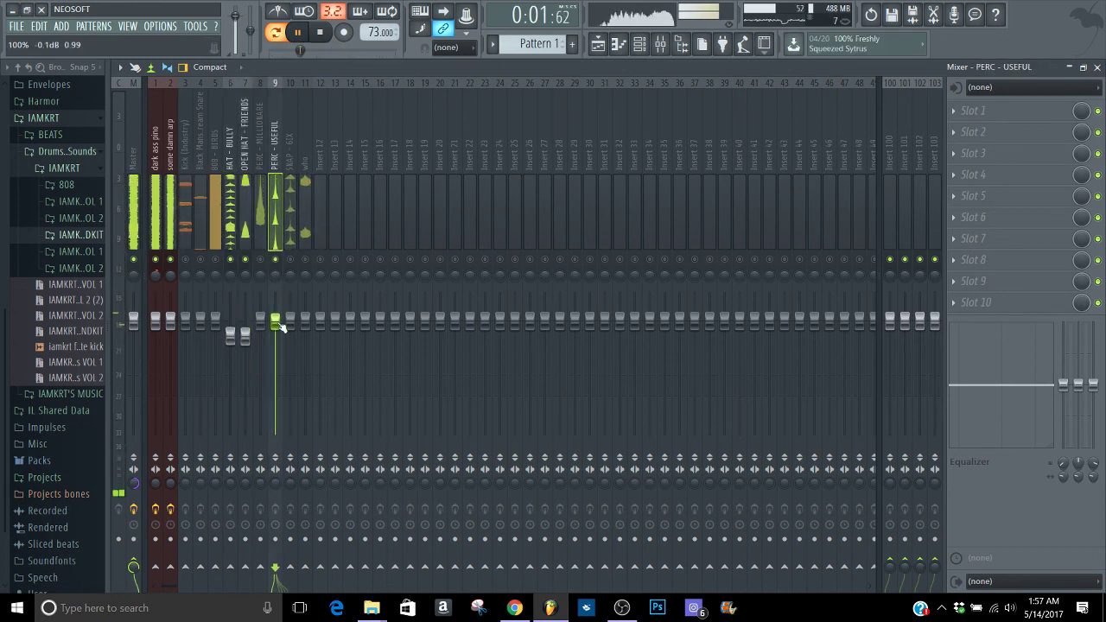
Solo the PERC - MILLIONARE track and readjust the Master track's stereo separation
left_click(261, 322)
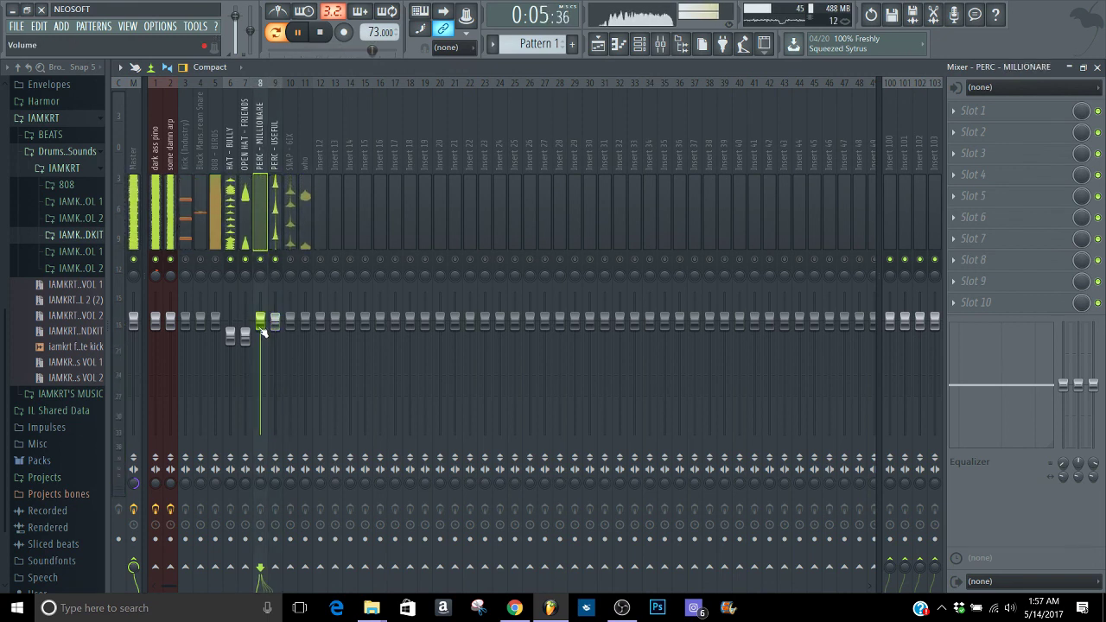
right_click(261, 259)
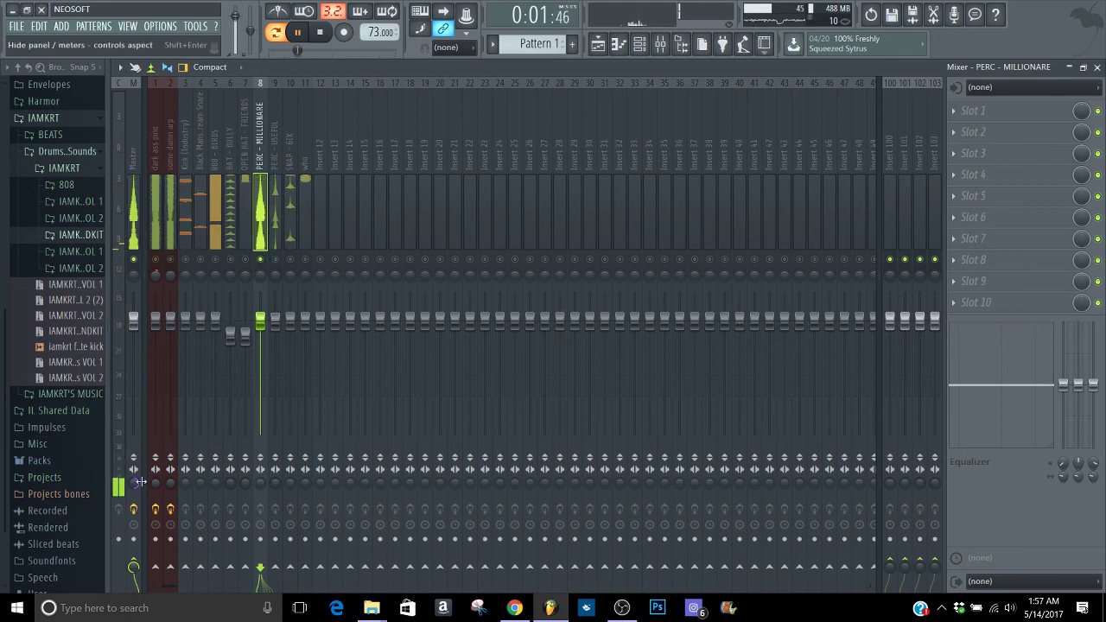
left_click(138, 483)
Add Fruity Reeverb 2 to the PERC - MILLIONARE track and increase the reverb's room size and wet level
left_click(262, 218)
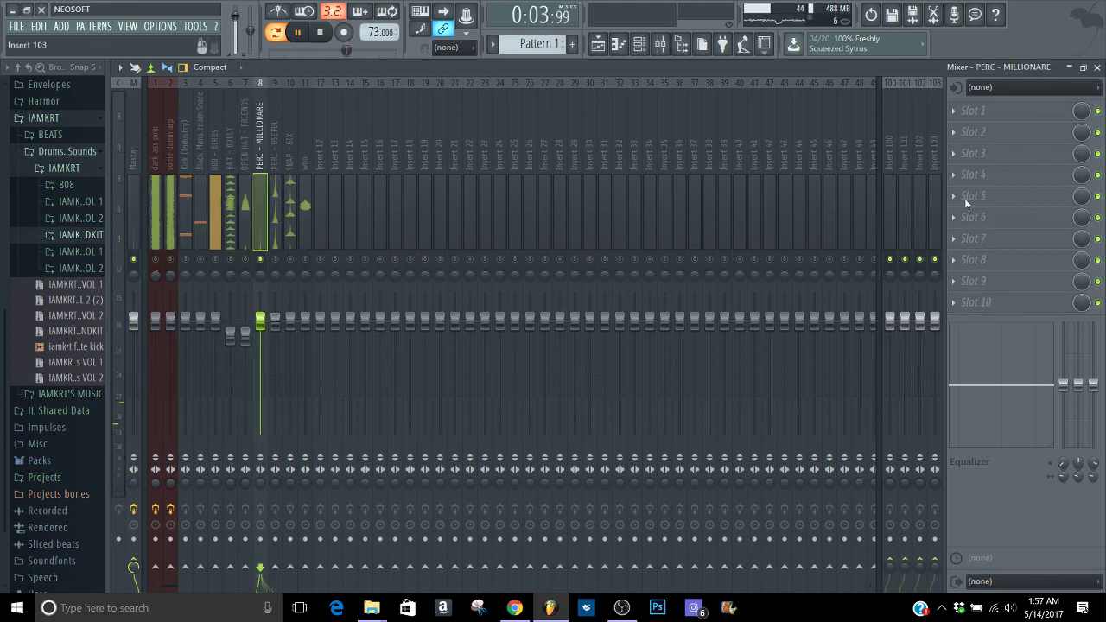
left_click(1017, 114)
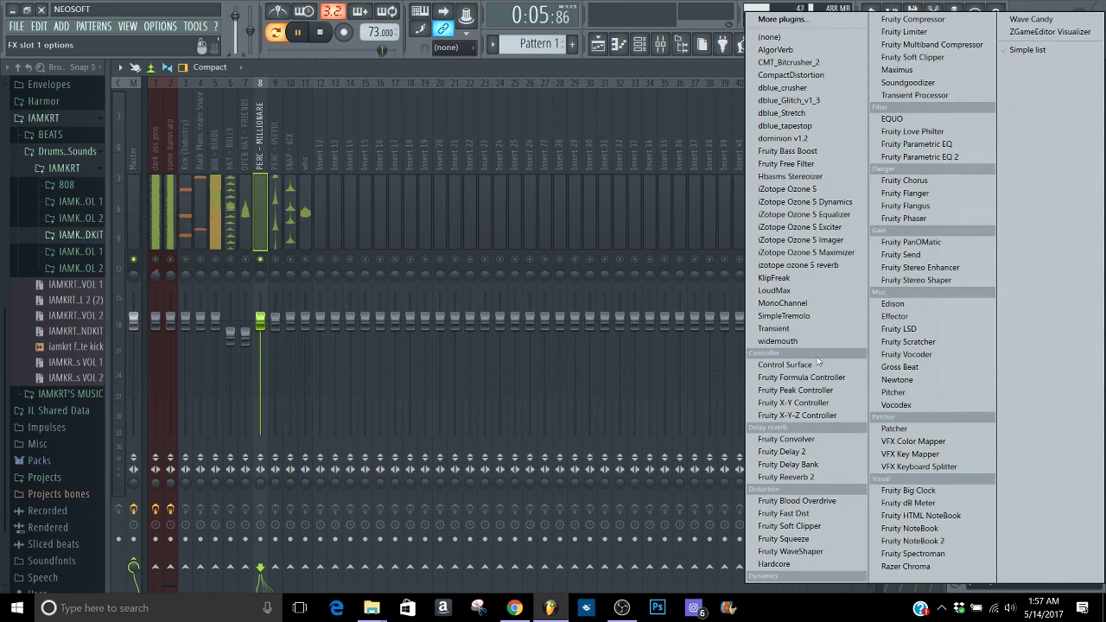
left_click(808, 477)
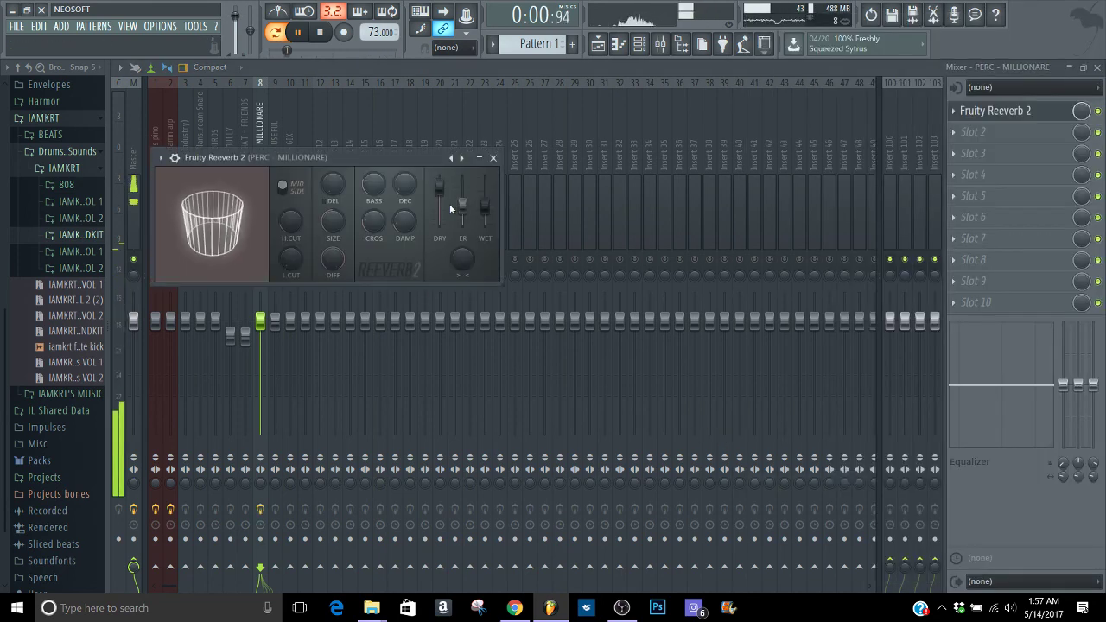
left_click_drag(333, 222, 334, 169)
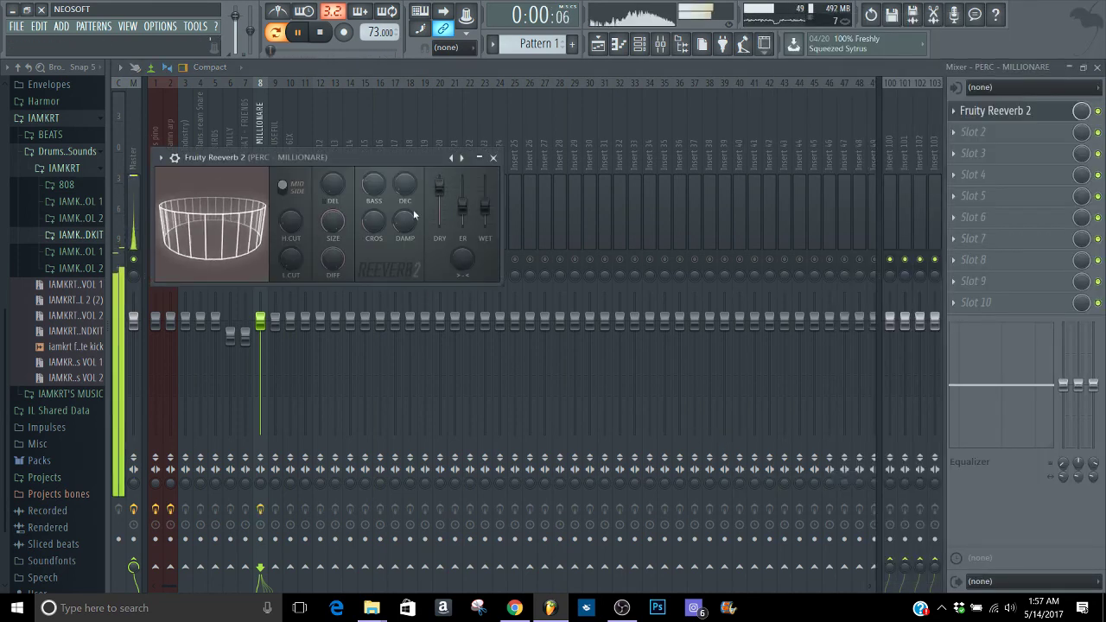
left_click_drag(485, 207, 487, 183)
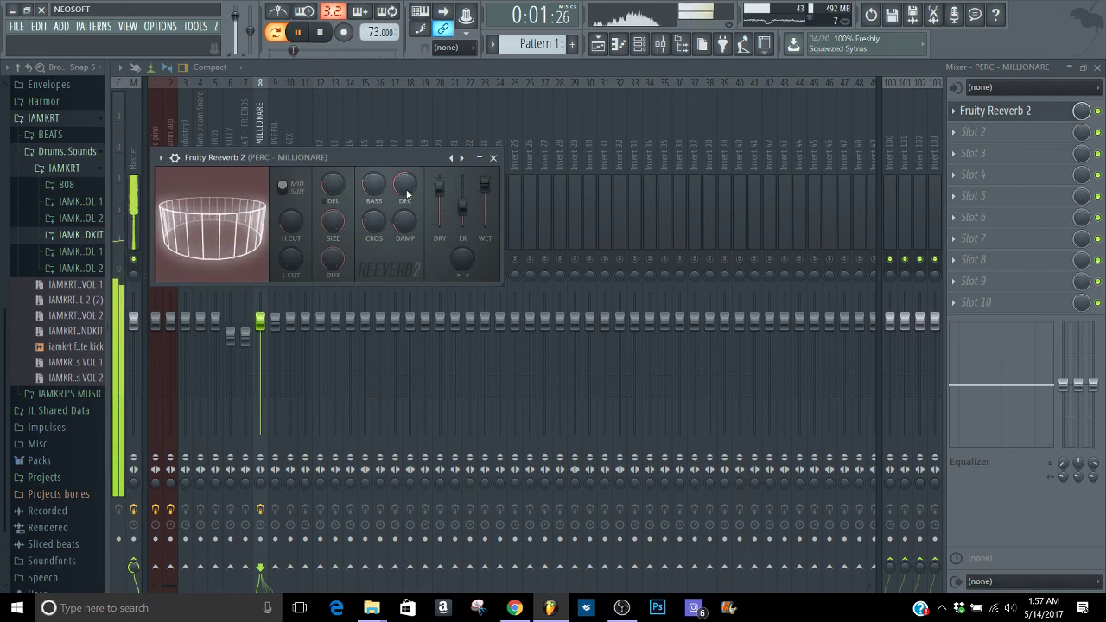
left_click(493, 158)
Add Fruity Parametric EQ 2 after the reverb on PERC - MILLIONARE, pull band 1 fully down and shift it to a higher frequency
left_click(990, 160)
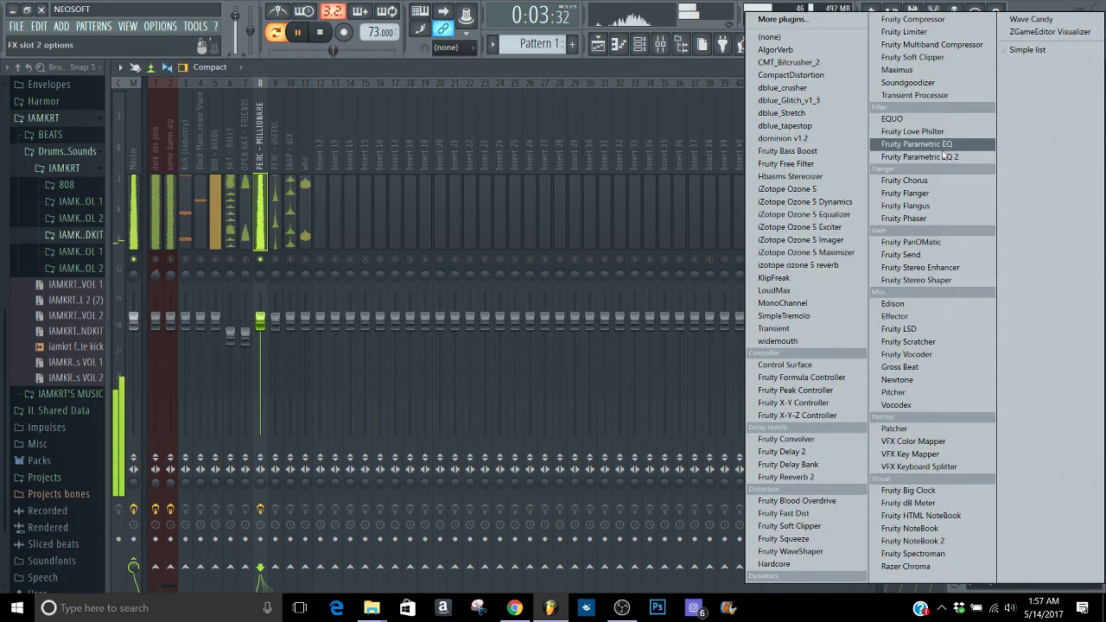
left_click(817, 146)
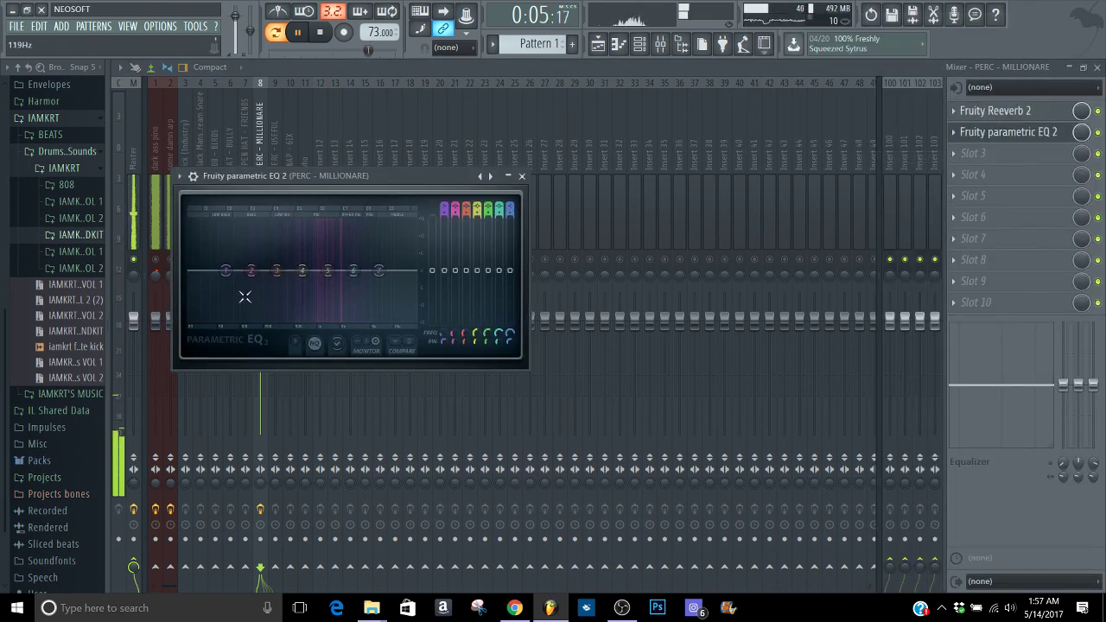
left_click_drag(226, 271, 287, 327)
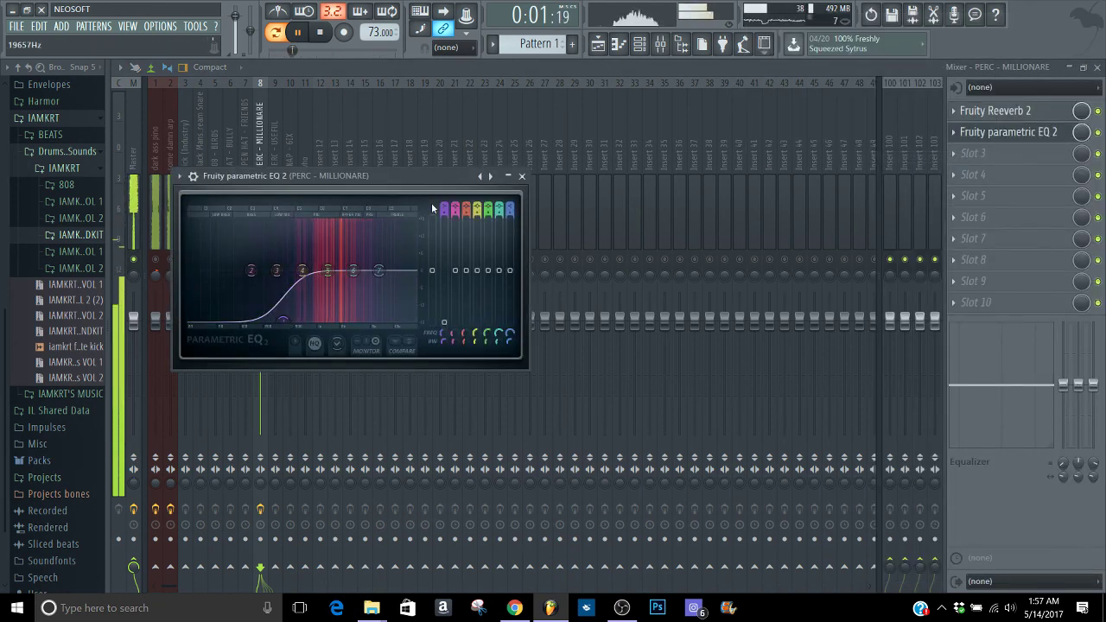
Steepen the high-pass slope of band 1 in the PERC - MILLIONARE equalizer and move its cutoff to a higher frequency
scroll(444, 209, "up", 2)
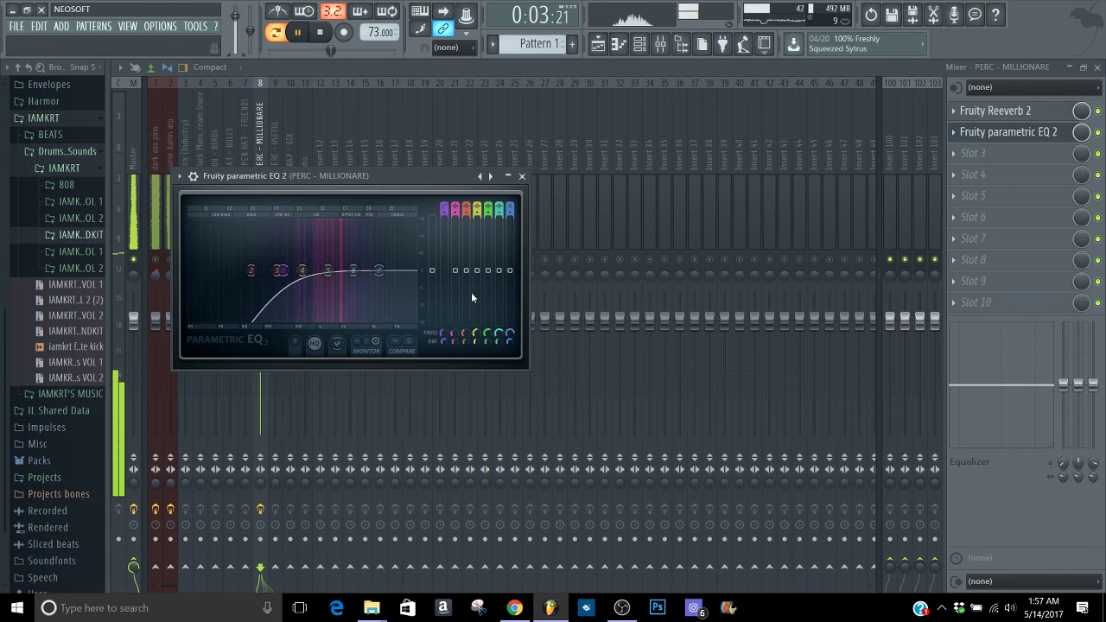
left_click_drag(444, 215, 445, 204)
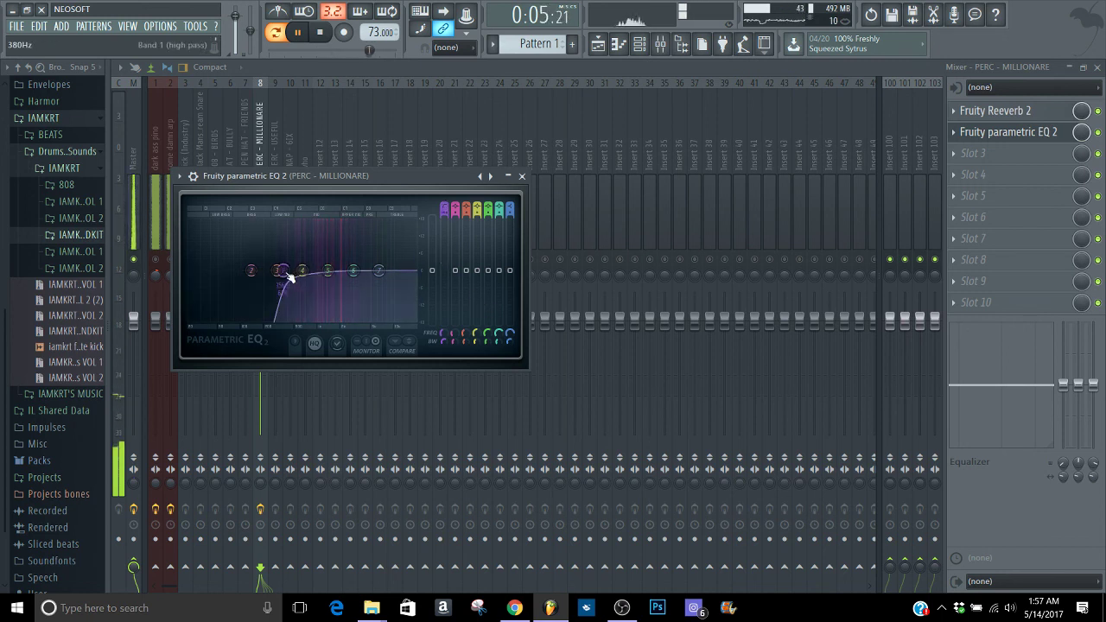
left_click_drag(296, 271, 307, 275)
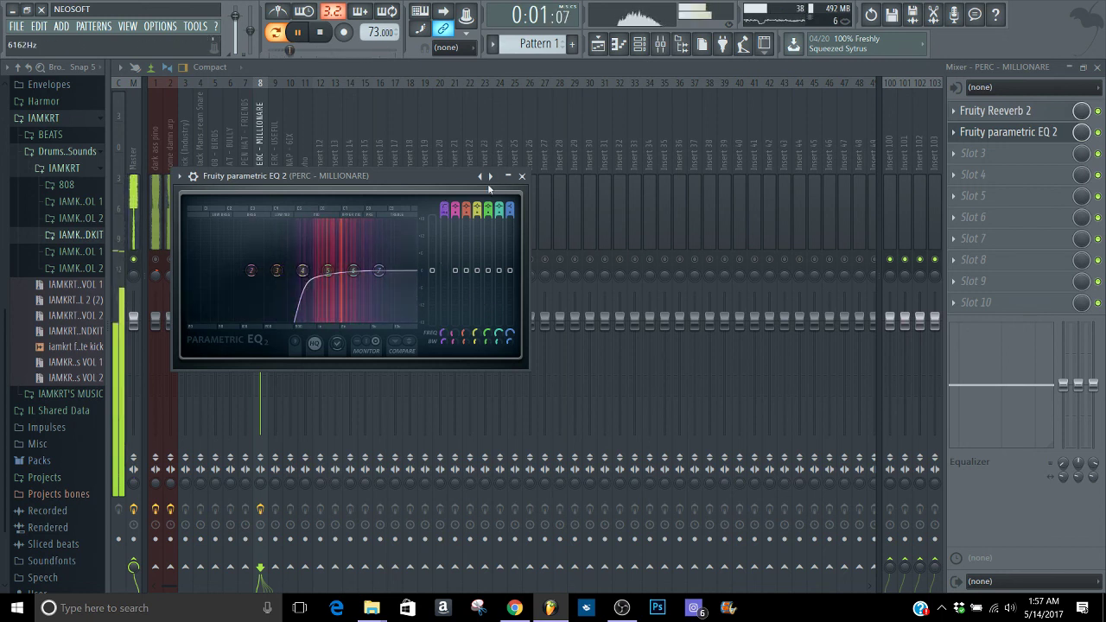
left_click(522, 177)
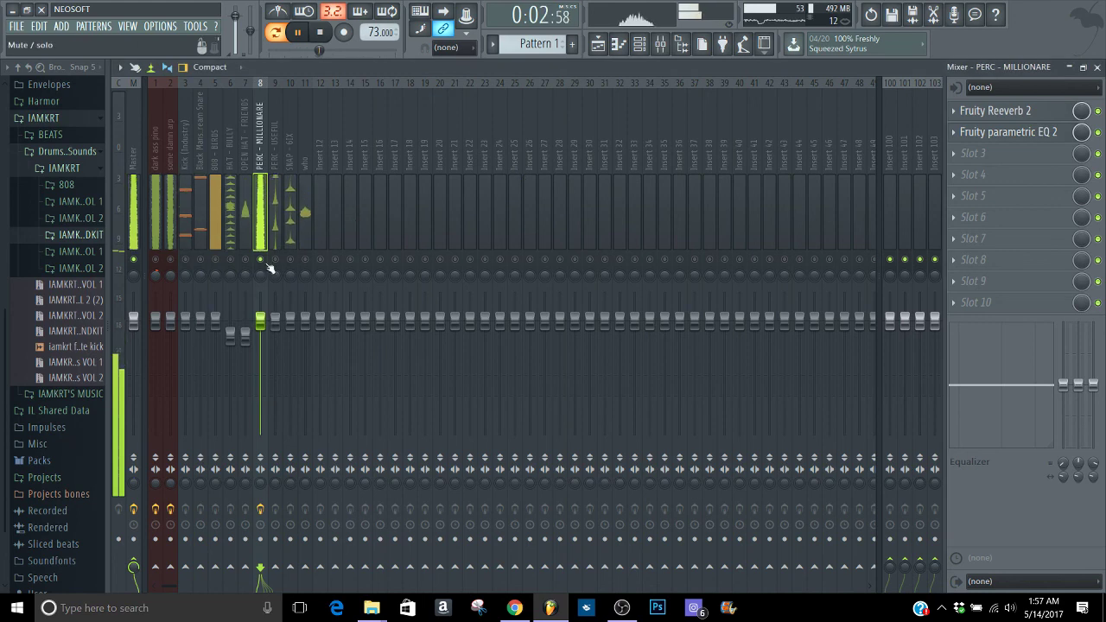
Unsolo PERC - MILLIONARE so all tracks play, and lower its volume fader slightly
right_click(261, 263)
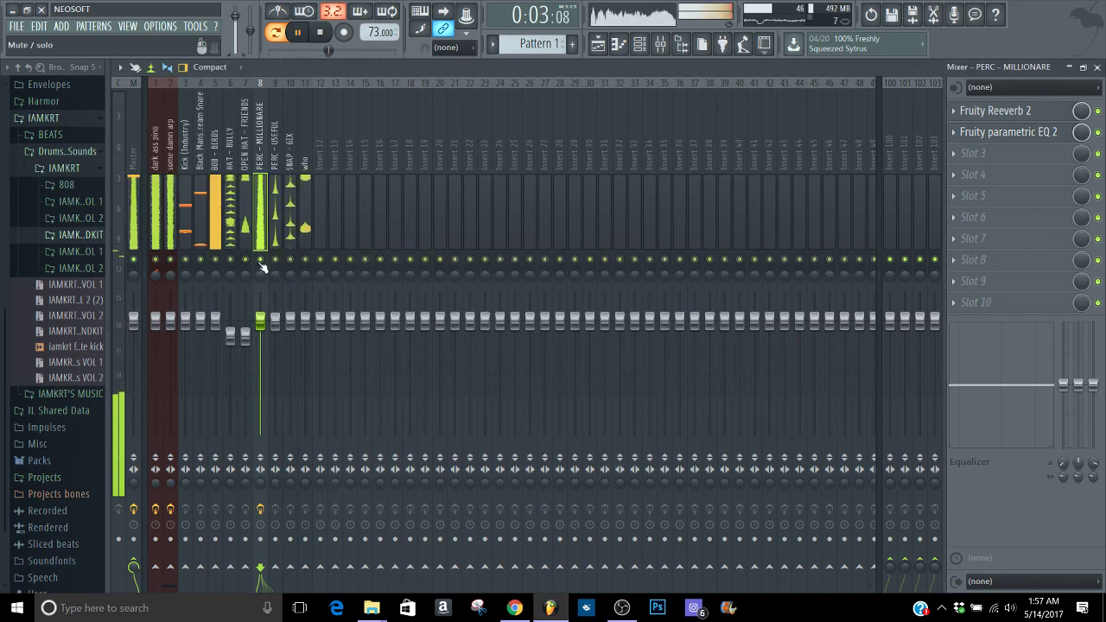
left_click_drag(261, 326, 261, 331)
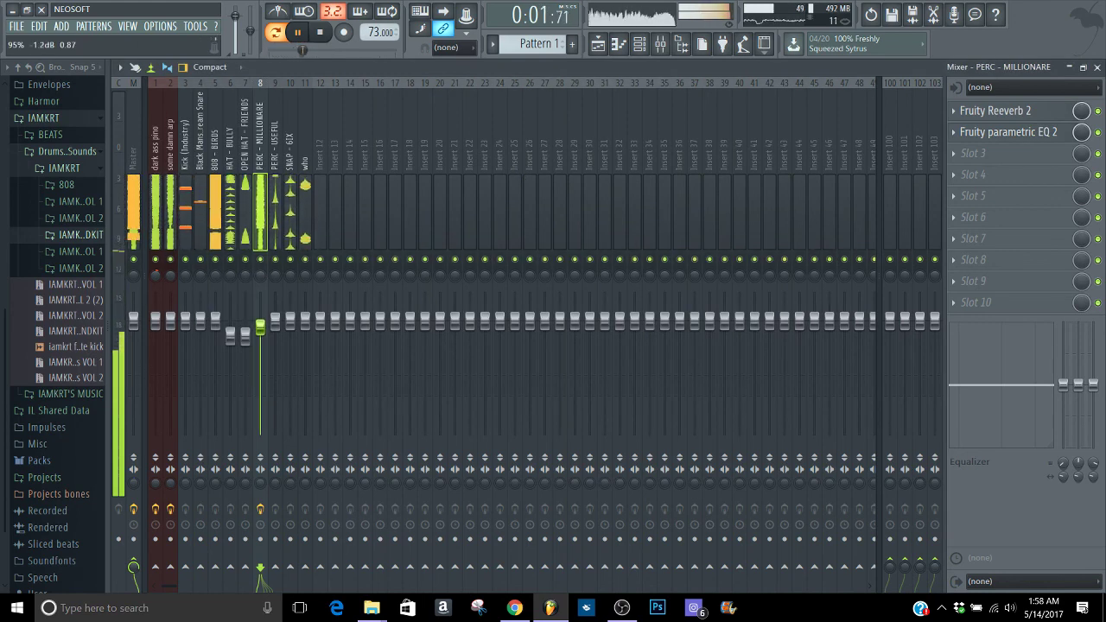
Solo PERC - USEFUL and pan it left, solo SNAP - 6IX and pan it right, and restore playback of all tracks
left_click(279, 270)
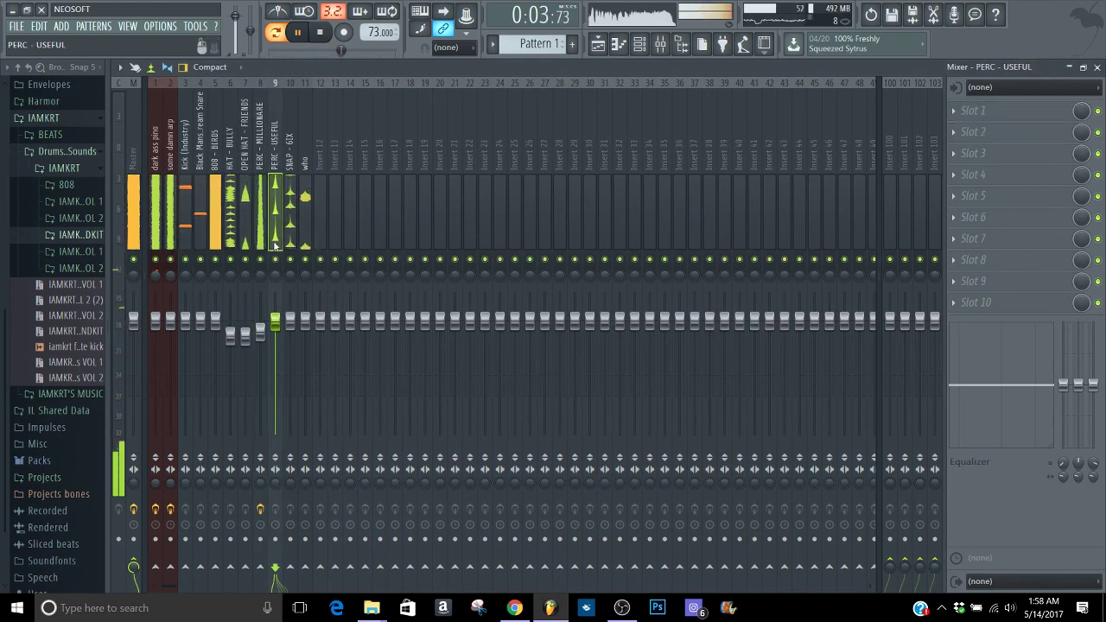
right_click(279, 263)
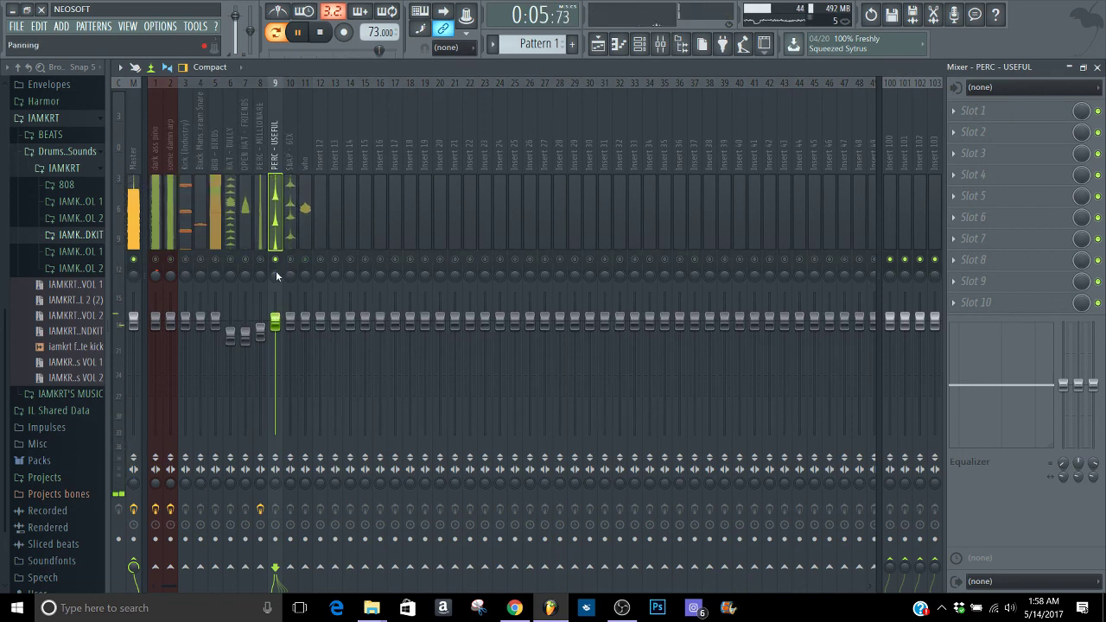
left_click(290, 271)
right_click(290, 261)
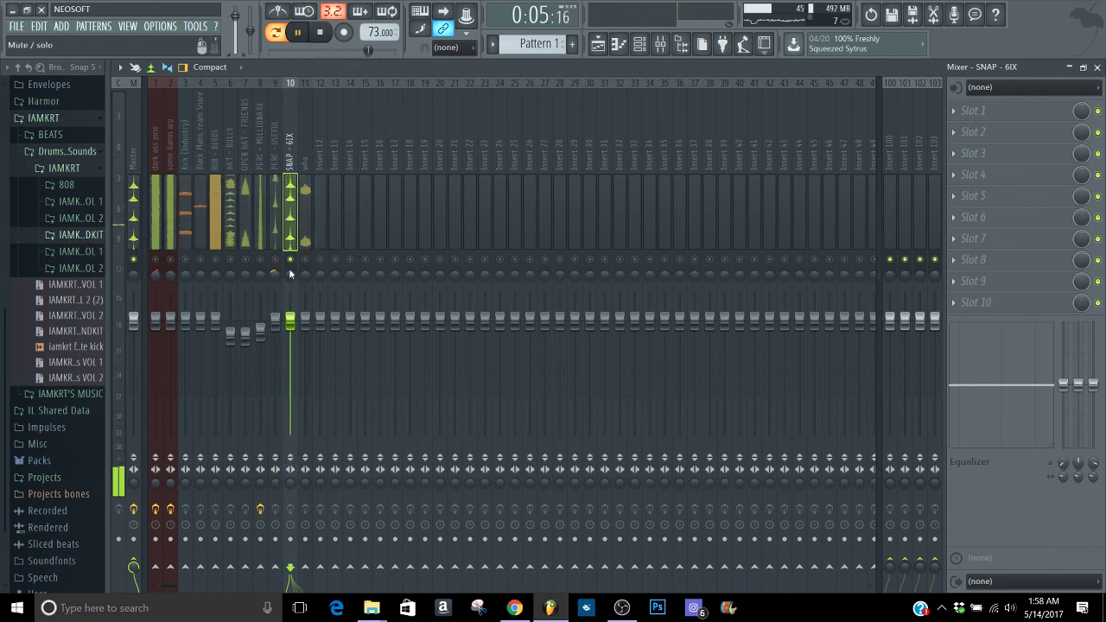
left_click(305, 226)
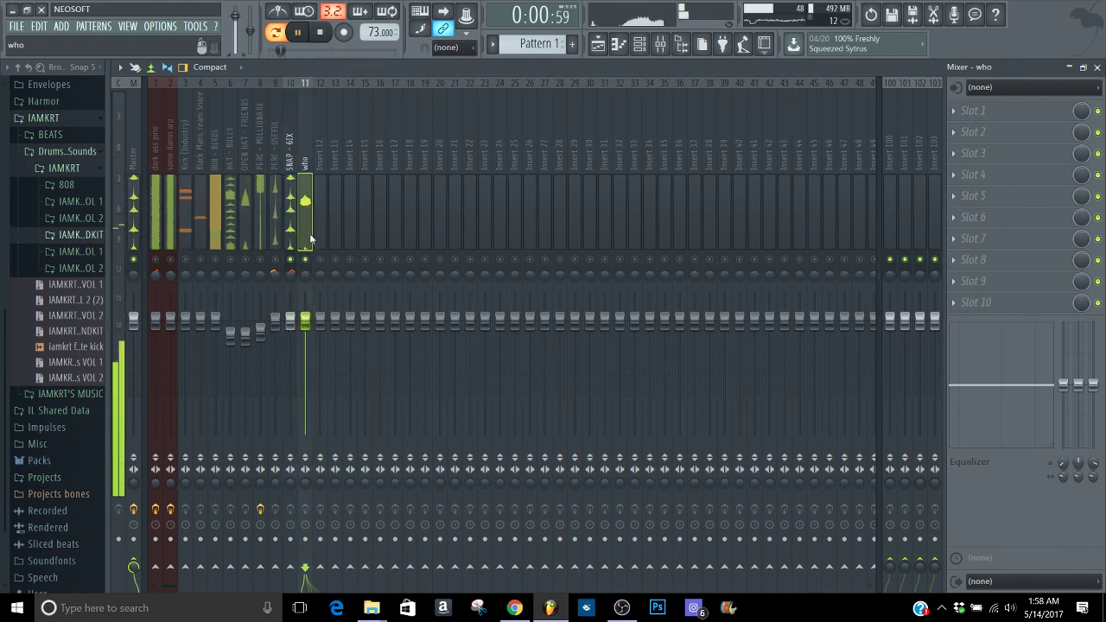
right_click(305, 260)
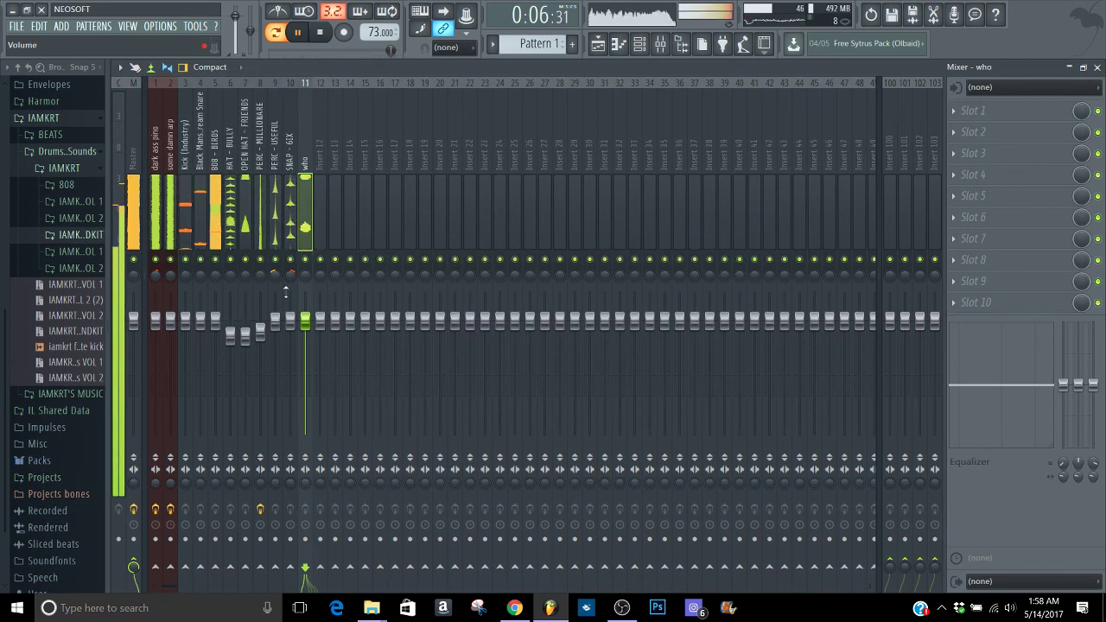
Add Fruity Stereo Enhancer in slot 9 of the Master track and set its stereo separation to about 26% separated
left_click(134, 161)
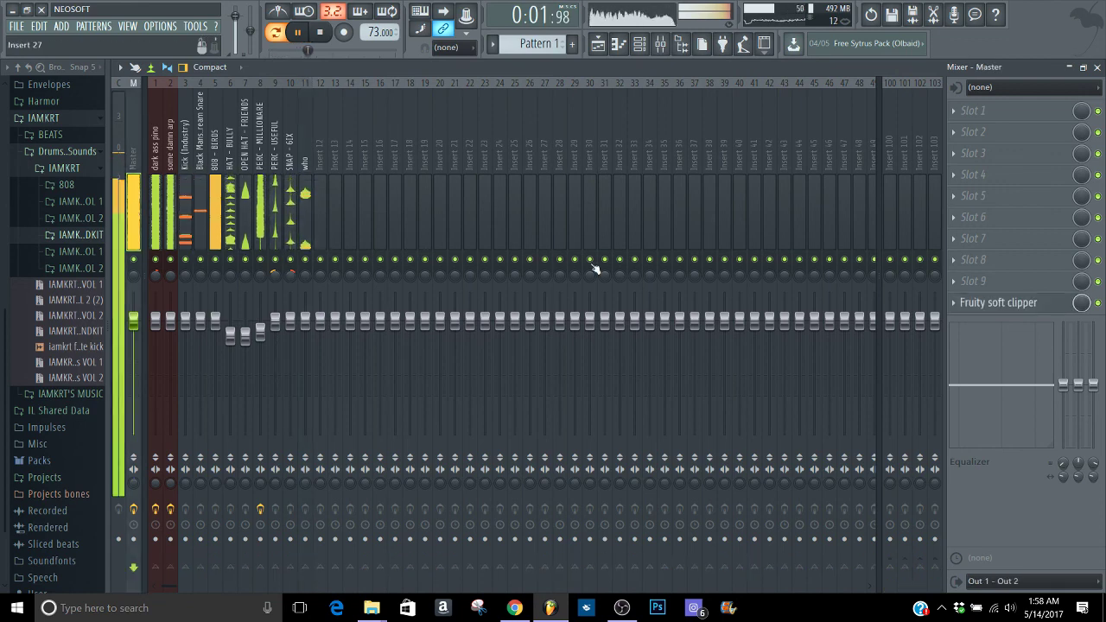
left_click(979, 280)
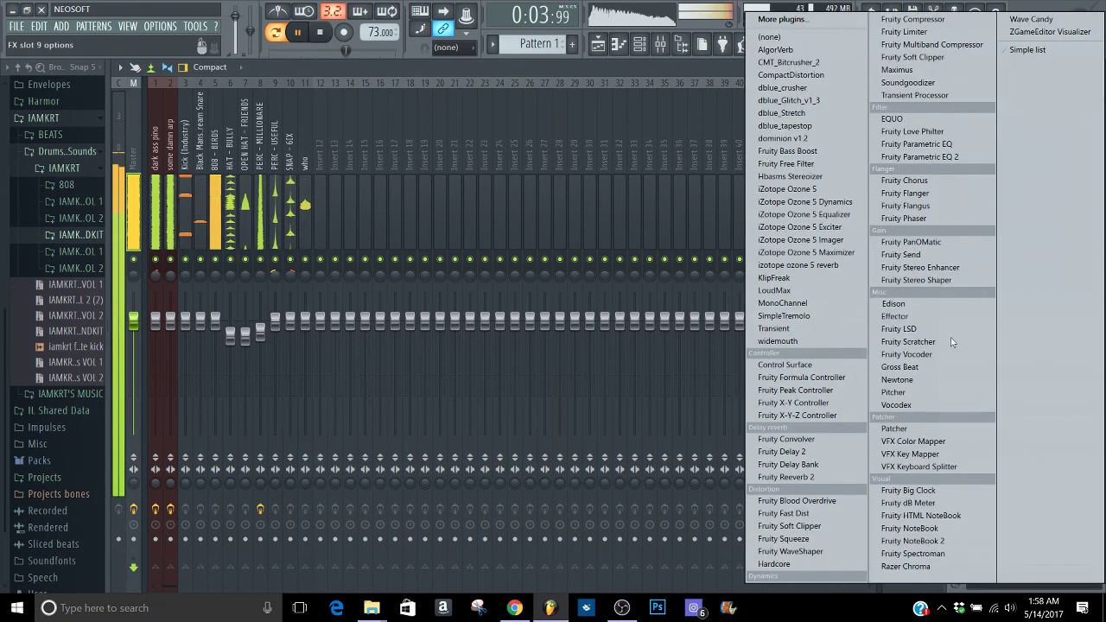
left_click(891, 267)
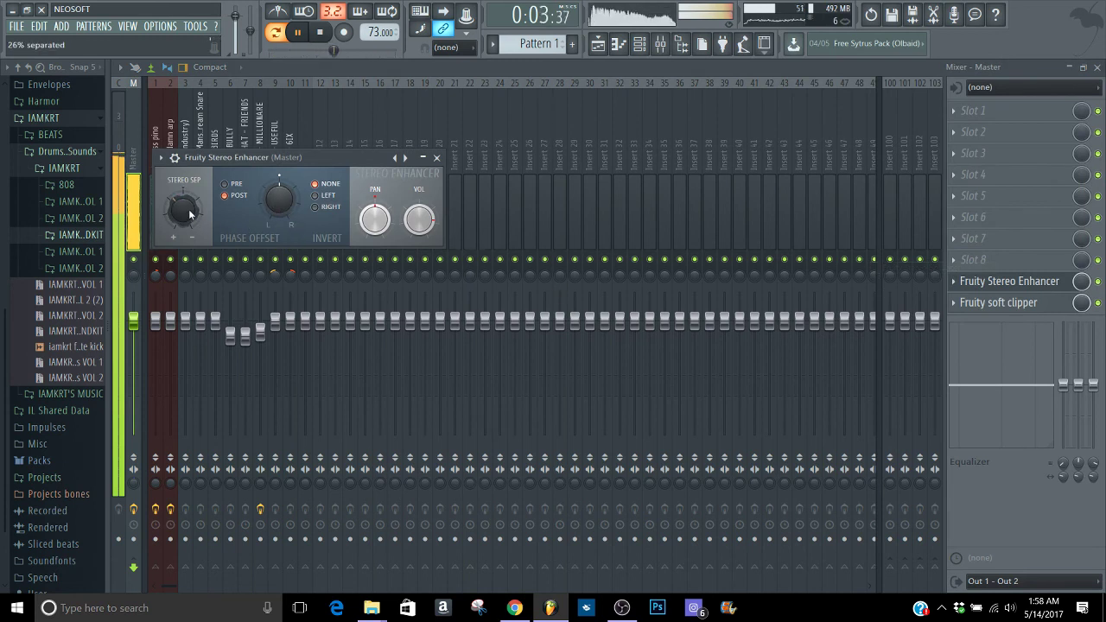
left_click(436, 158)
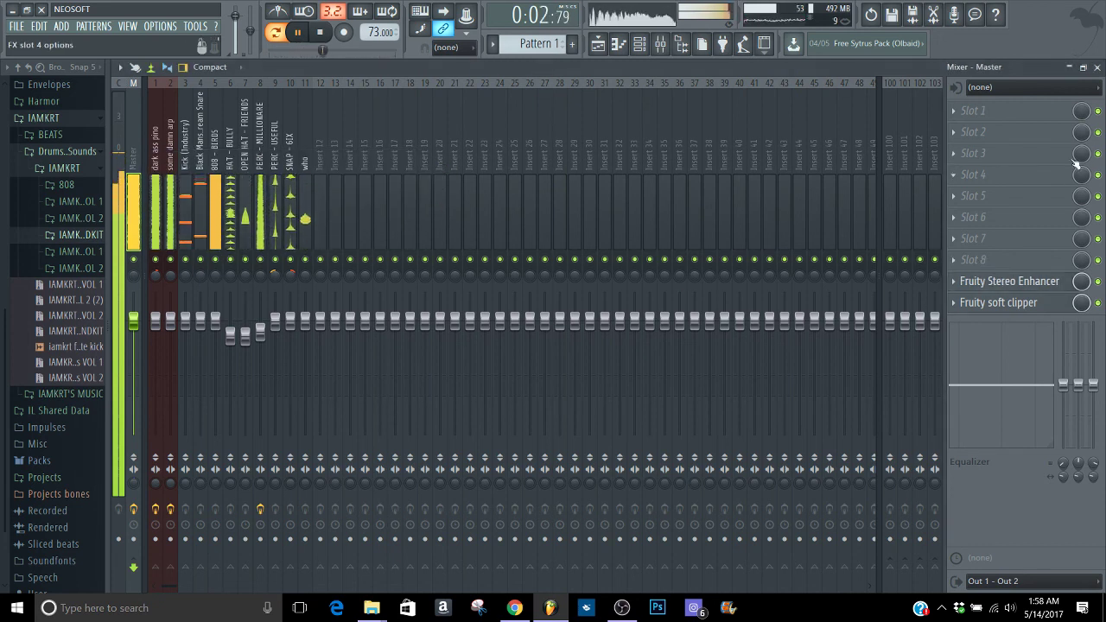
Close the mixer and the remaining Stereo Enhancer window, and save the project as Dark Cloud Trap
left_click(1097, 68)
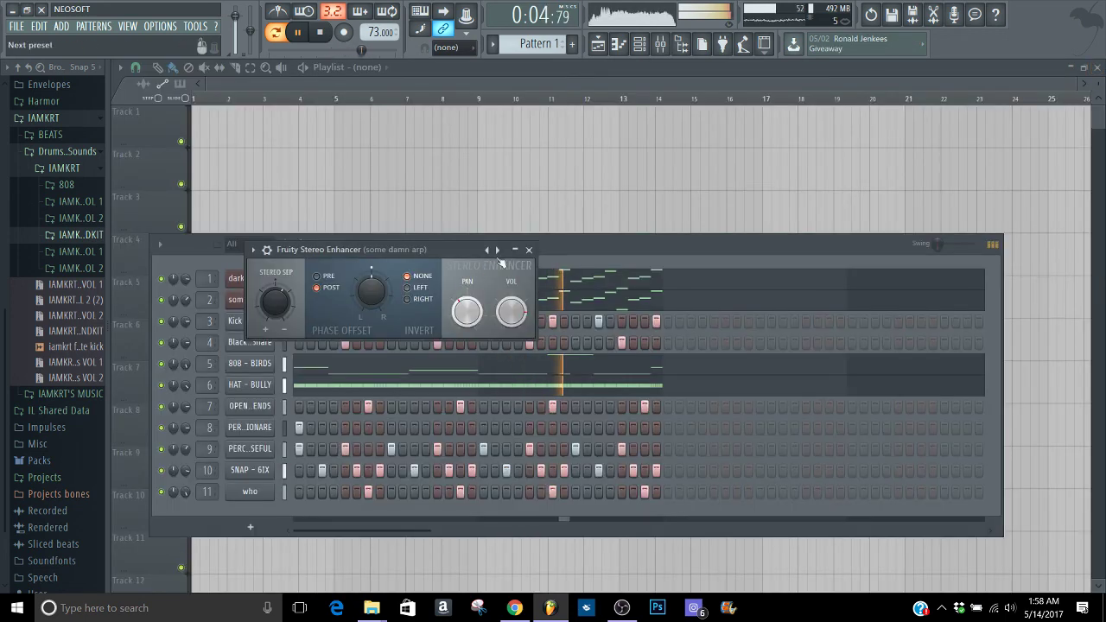
left_click(528, 250)
left_click(15, 26)
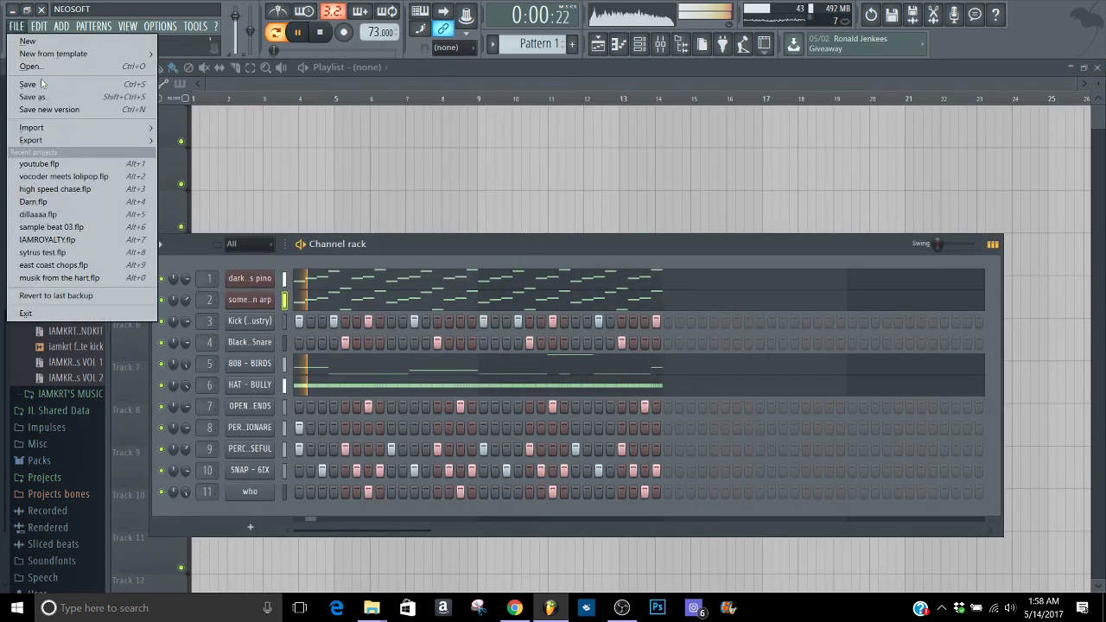
left_click(69, 96)
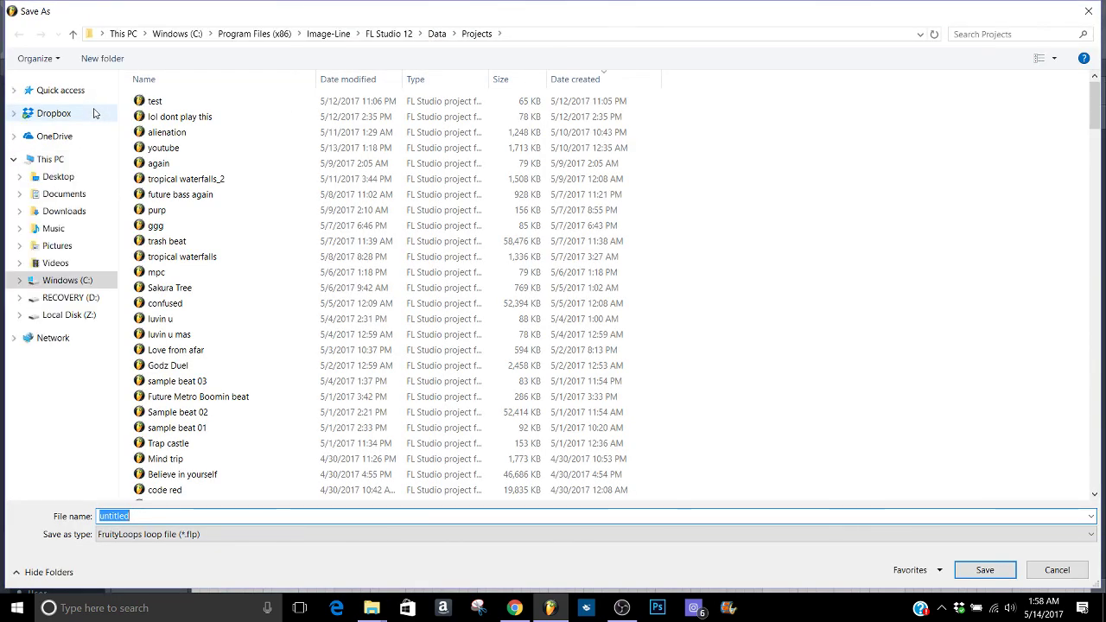
type("Dark Cloud Trap")
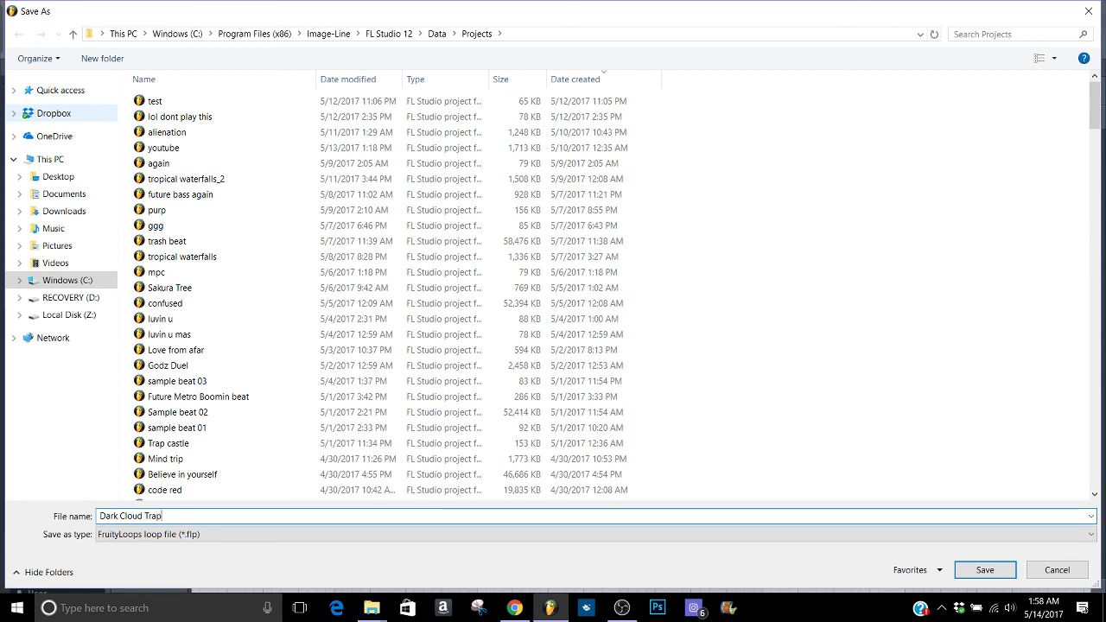
key("Return")
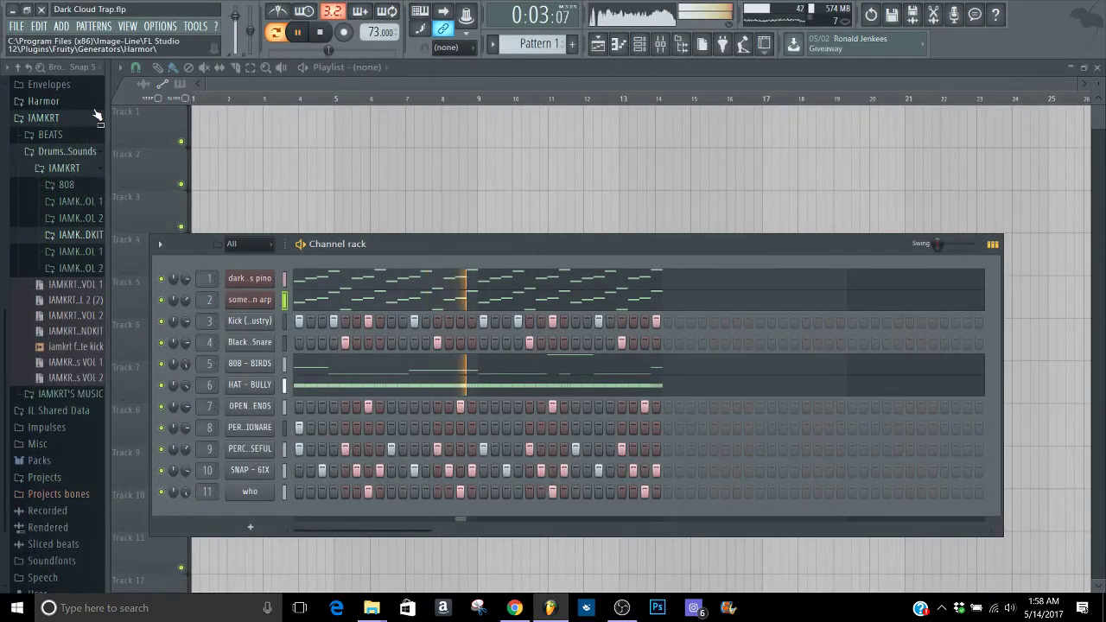
Save the Dark Cloud Trap project again and minimize FL Studio to reveal the desktop
left_click(16, 27)
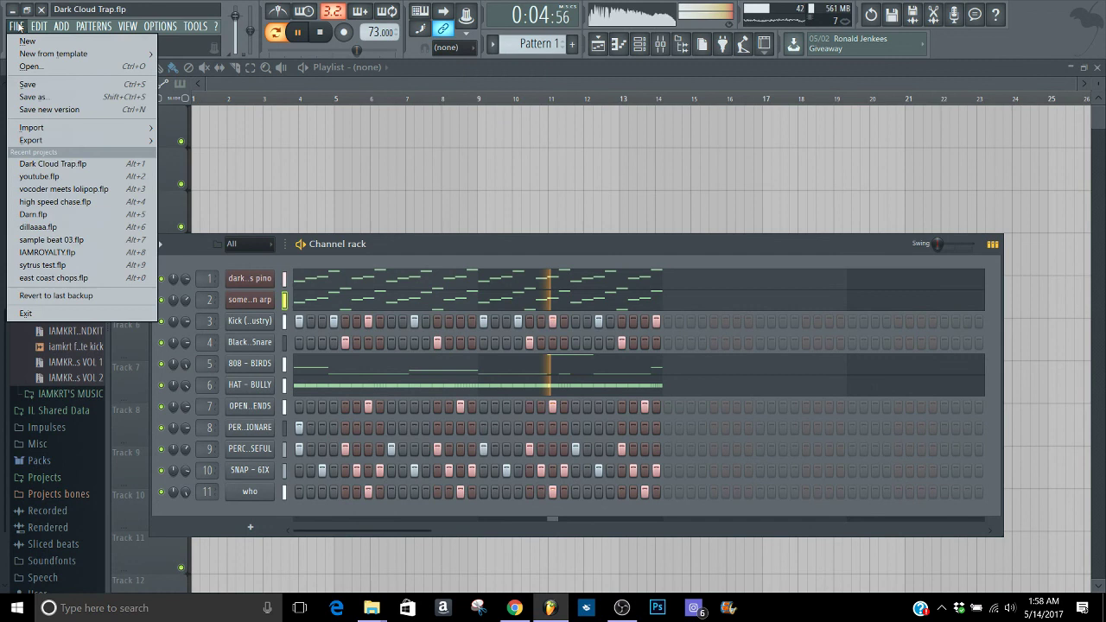
left_click(27, 85)
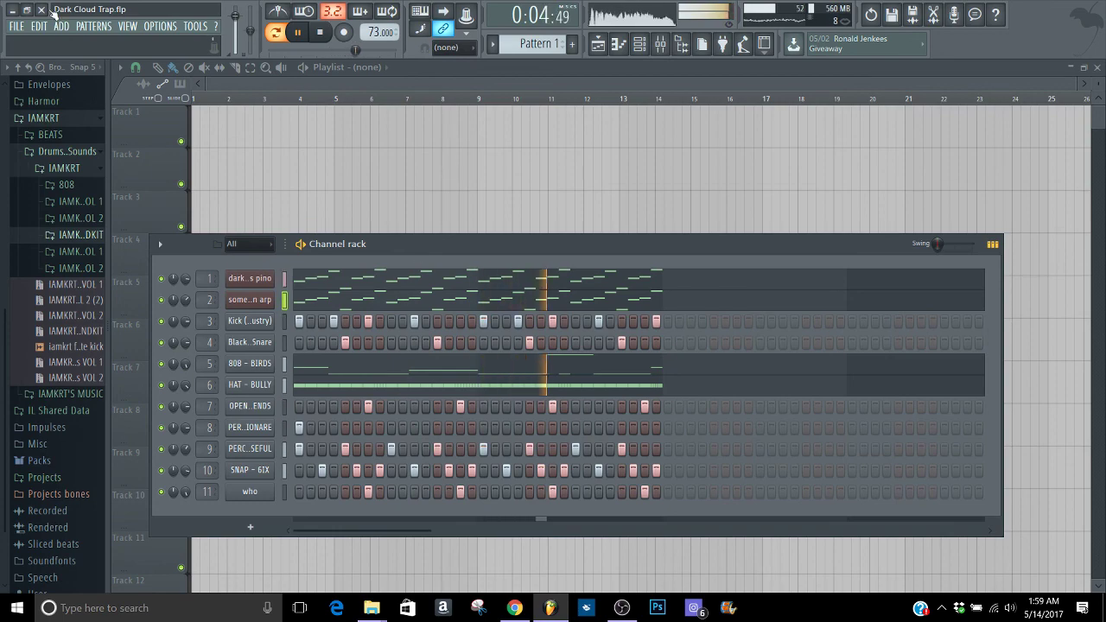
left_click(550, 608)
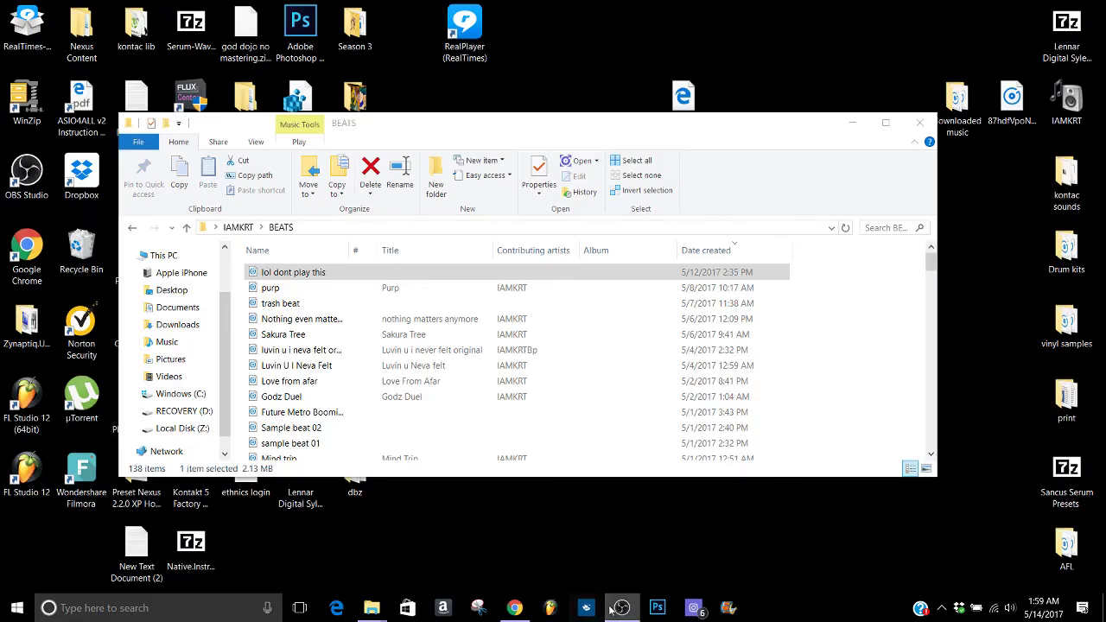